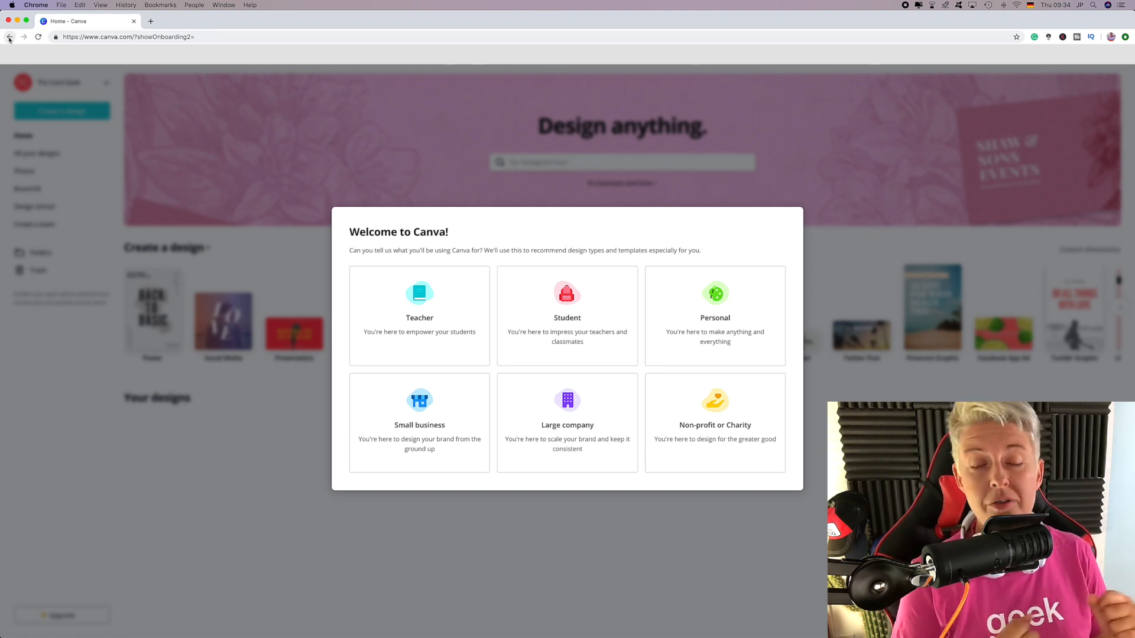
Step: Return to the Canva home page and select Personal as the intended use of the account
left_click(9, 39)
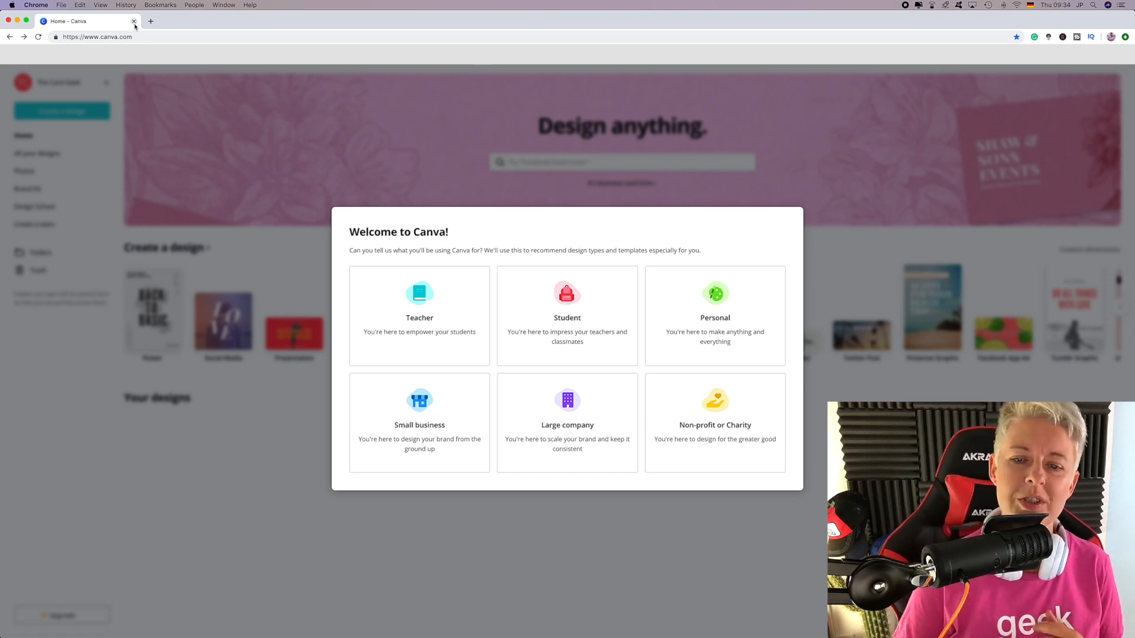
left_click(714, 313)
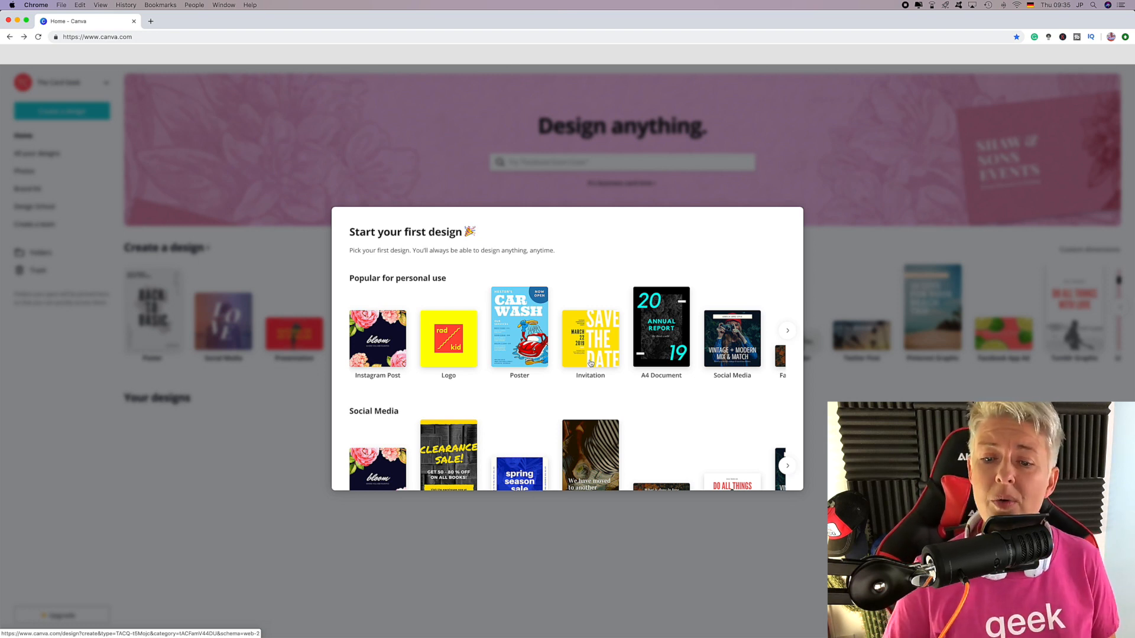
Step: Look through the available design types for a first design, from Popular for personal use to the Ads and business categories
left_click(788, 332)
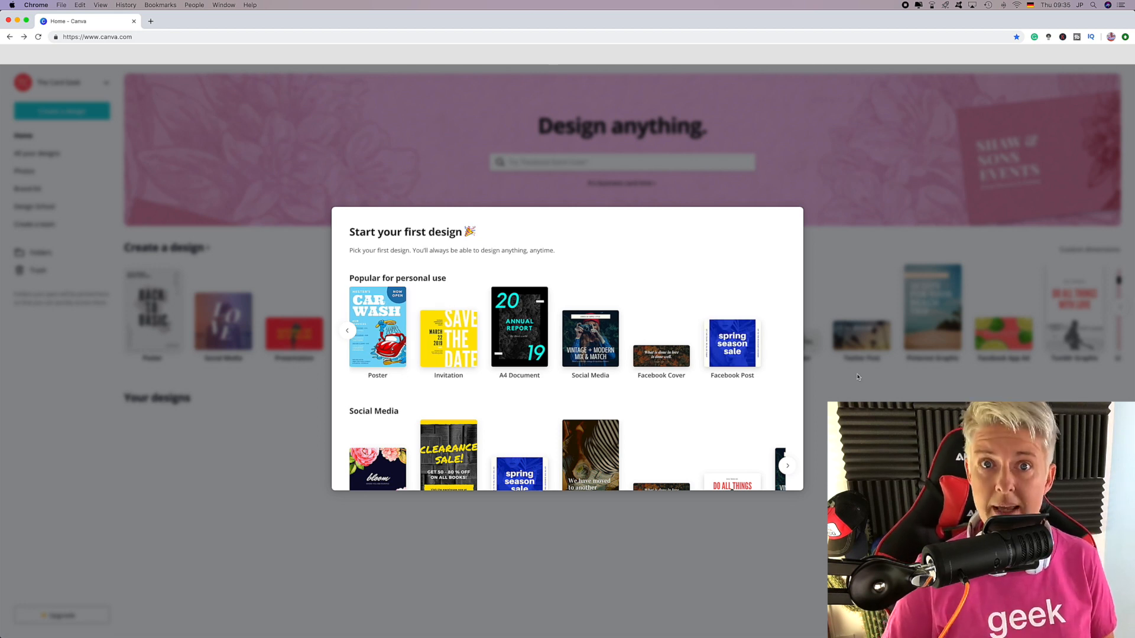
scroll(672, 430, "down", 3)
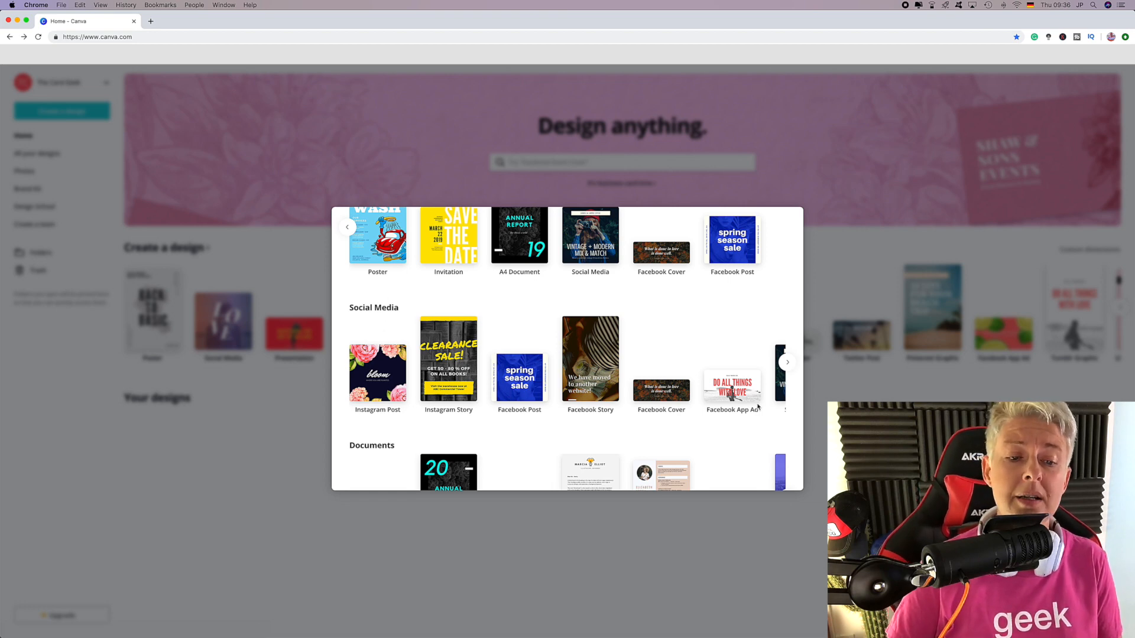
scroll(662, 433, "down", 3)
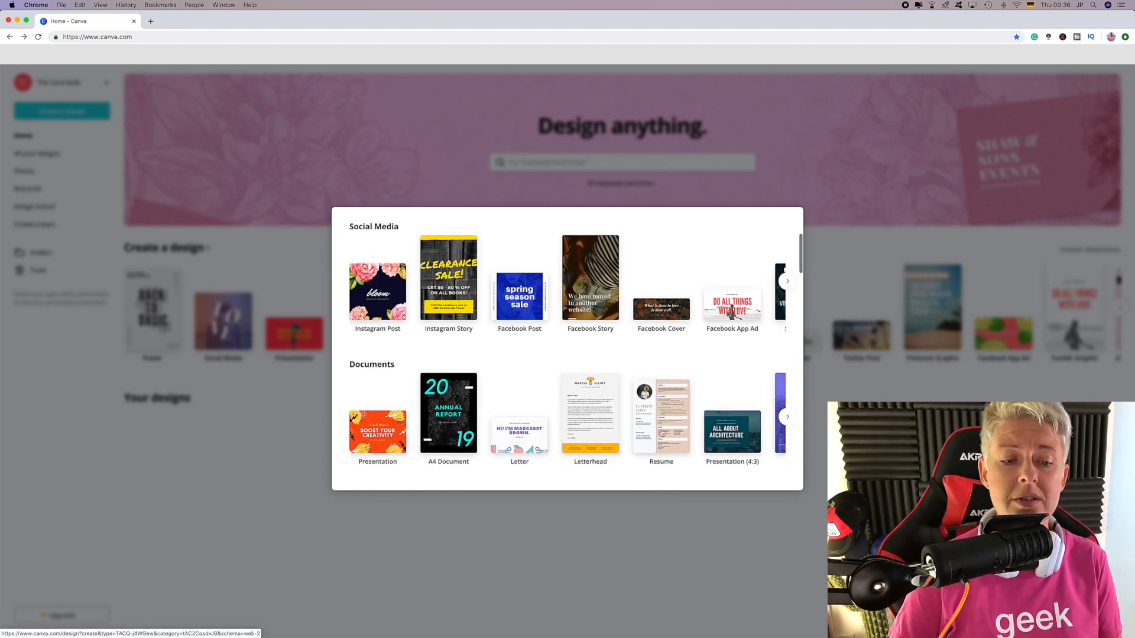
scroll(567, 436, "down", 6)
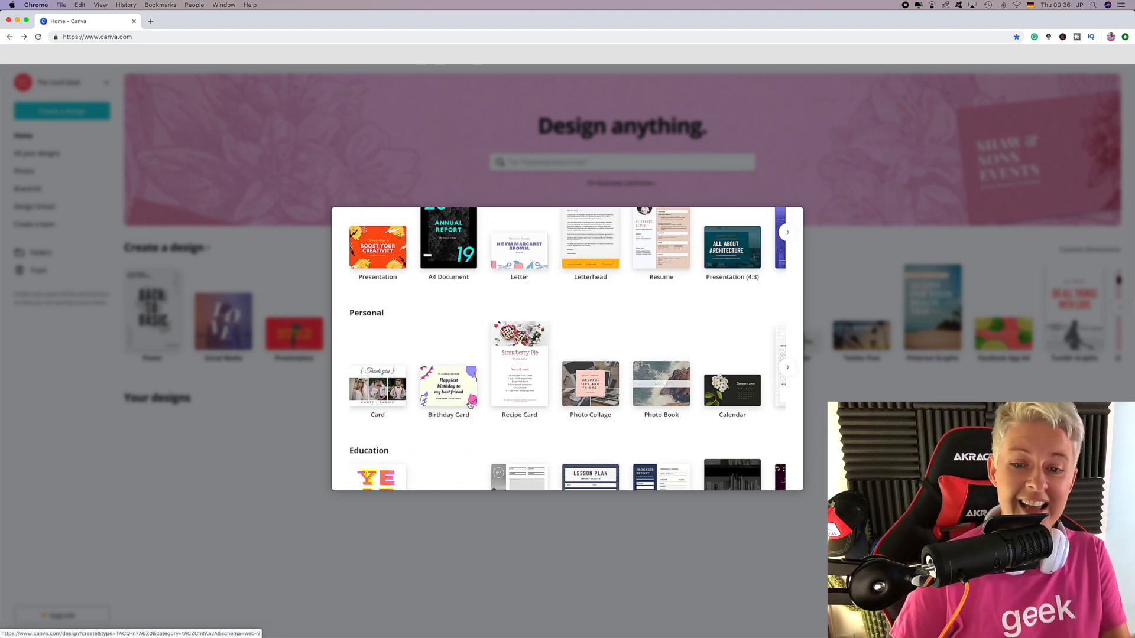
scroll(471, 405, "down", 5)
scroll(467, 409, "down", 4)
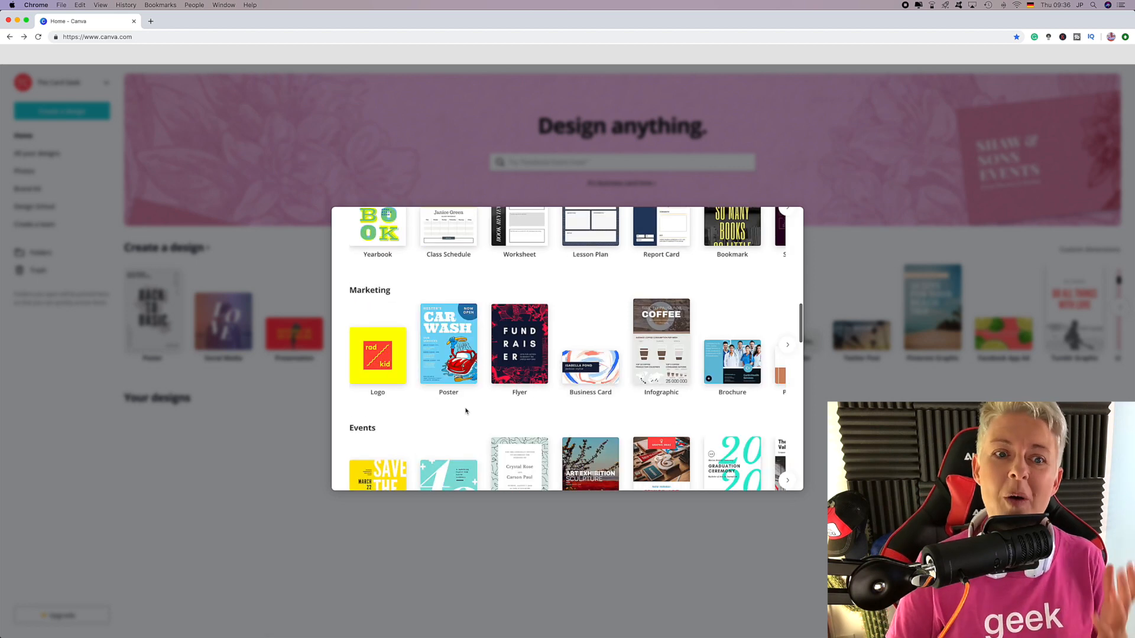
scroll(466, 411, "down", 9)
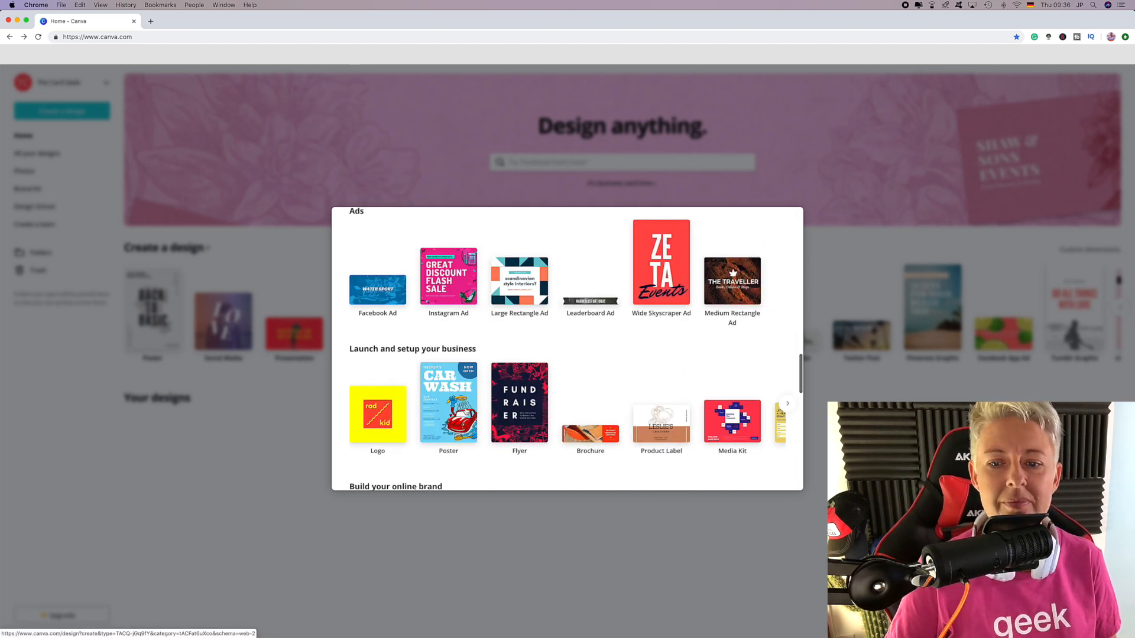
scroll(466, 411, "up", 15)
scroll(466, 411, "up", 15)
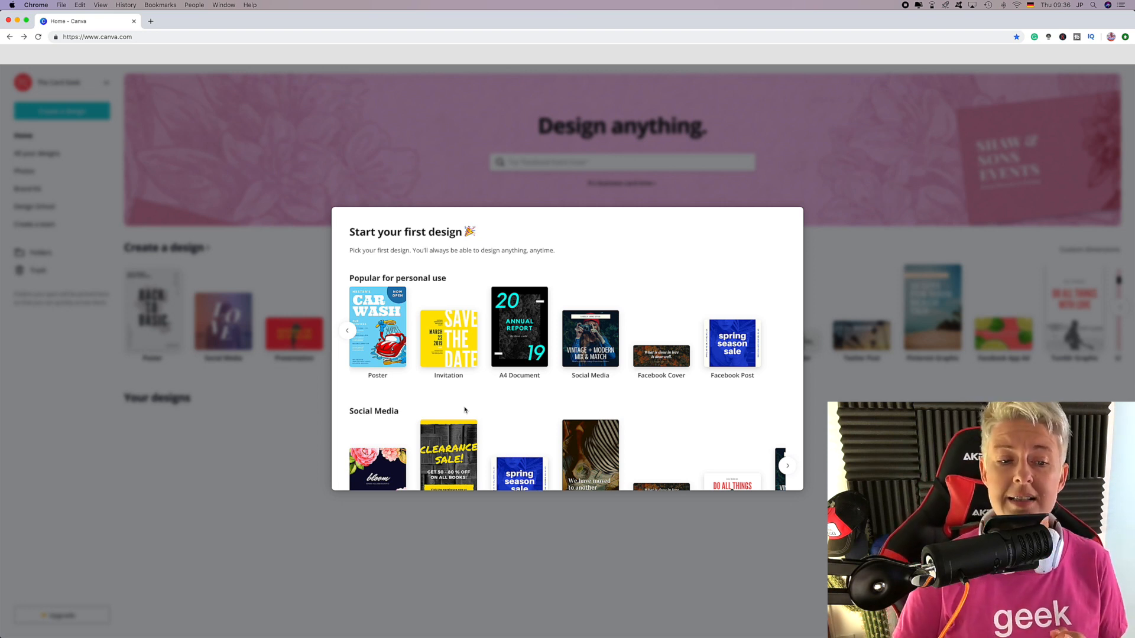
Step: Start a new Instagram Post design from the Social Media category
scroll(465, 409, "down", 3)
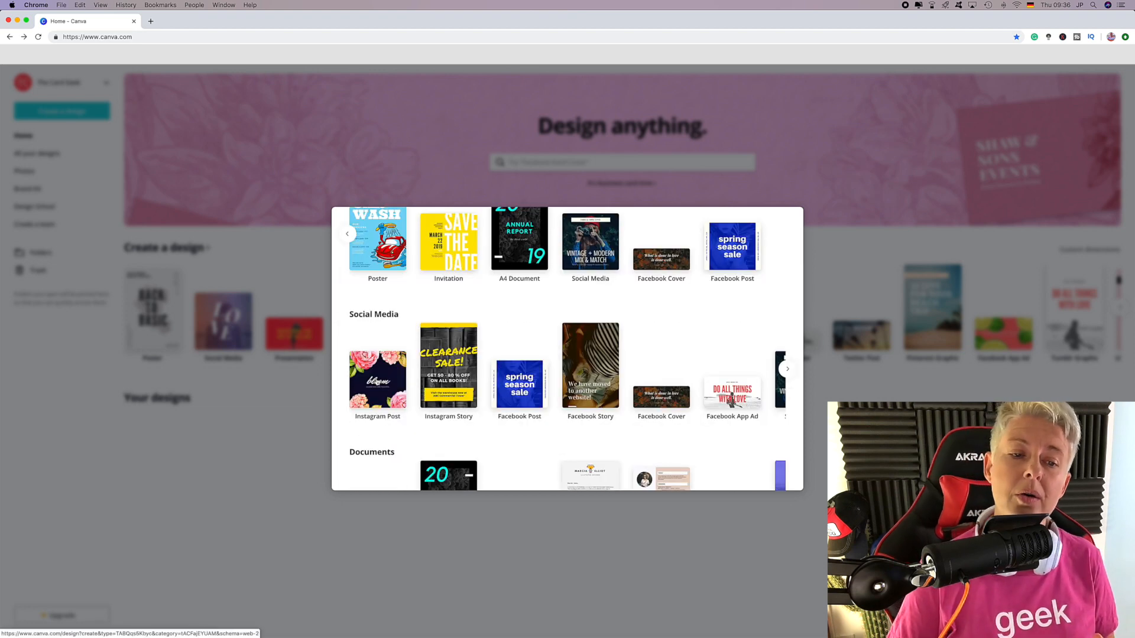
left_click(377, 382)
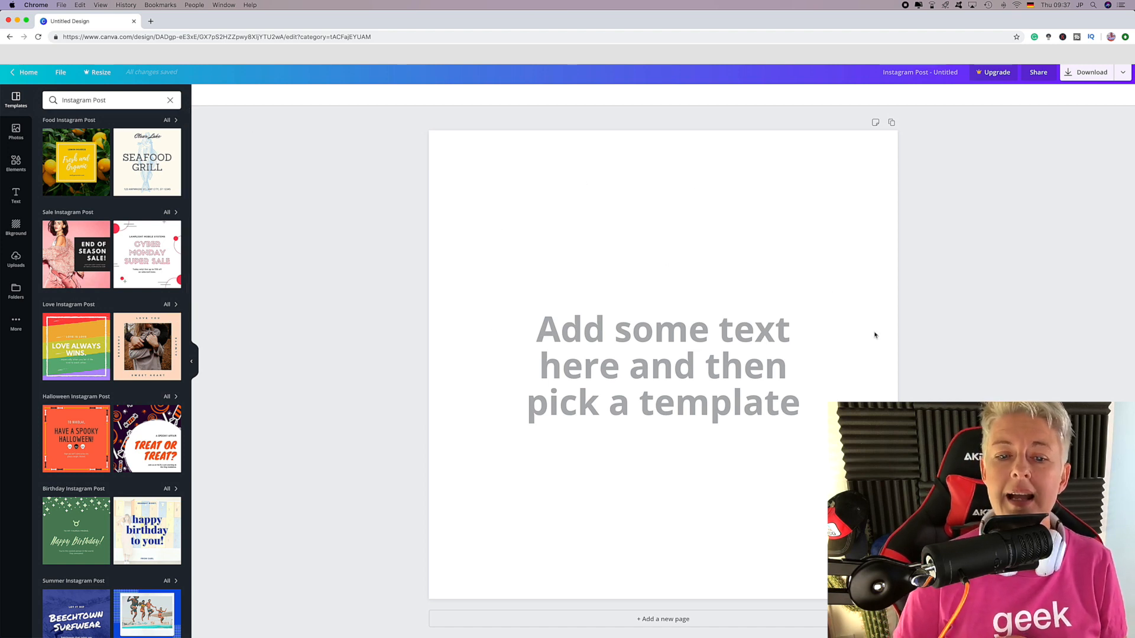
Step: Browse the Instagram Post templates and view the details of the "Escape to the Country" template
scroll(663, 359, "down", 1)
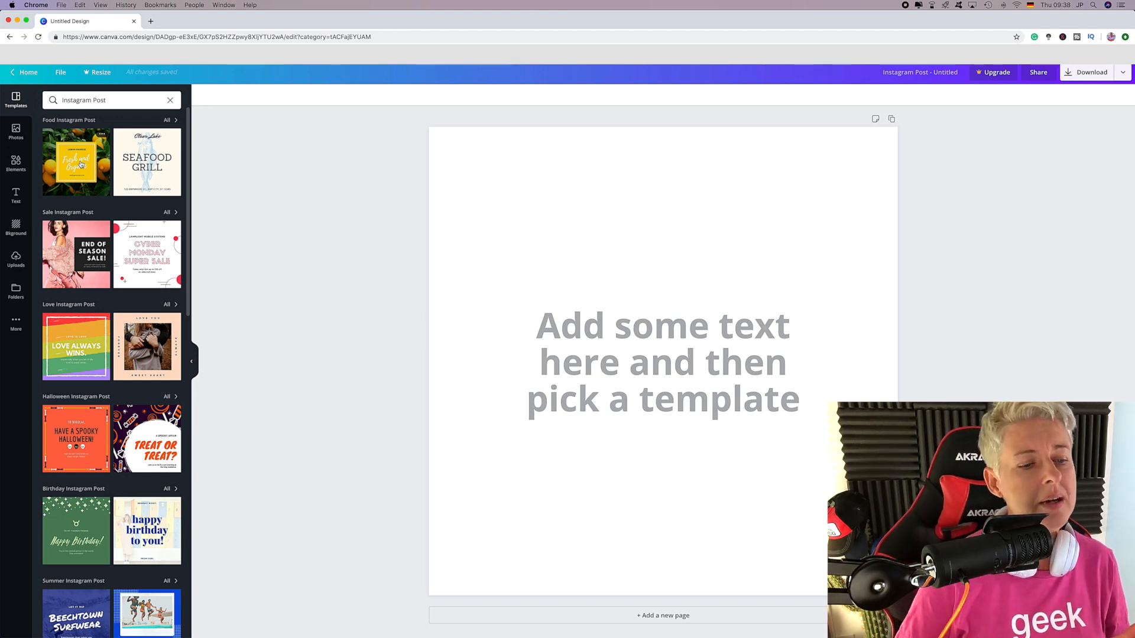
scroll(102, 226, "down", 15)
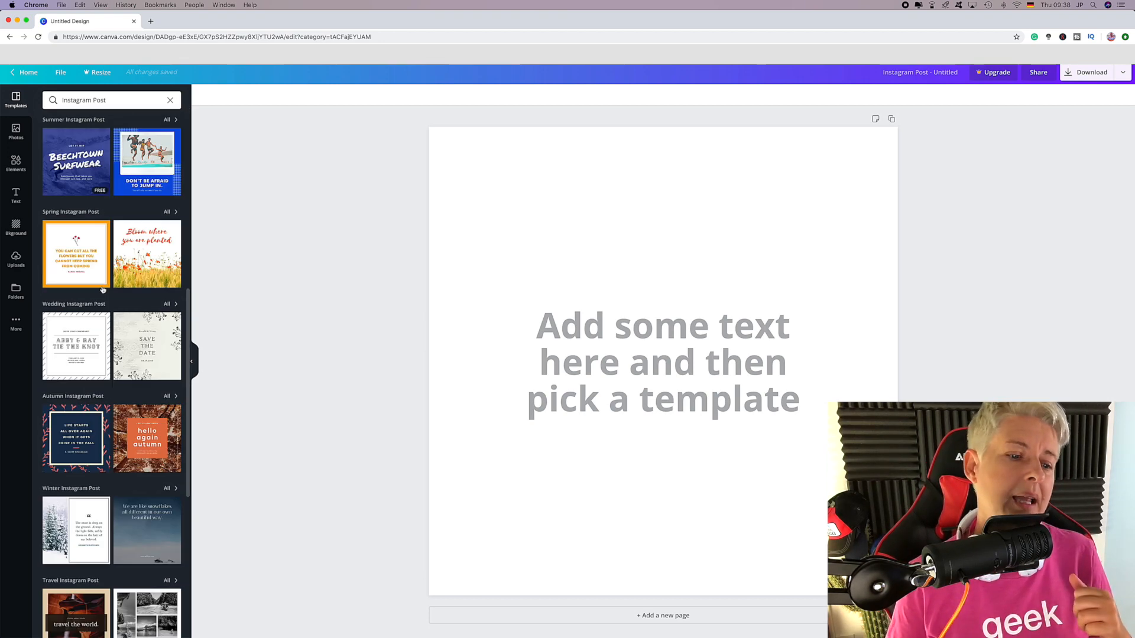
scroll(102, 290, "down", 5)
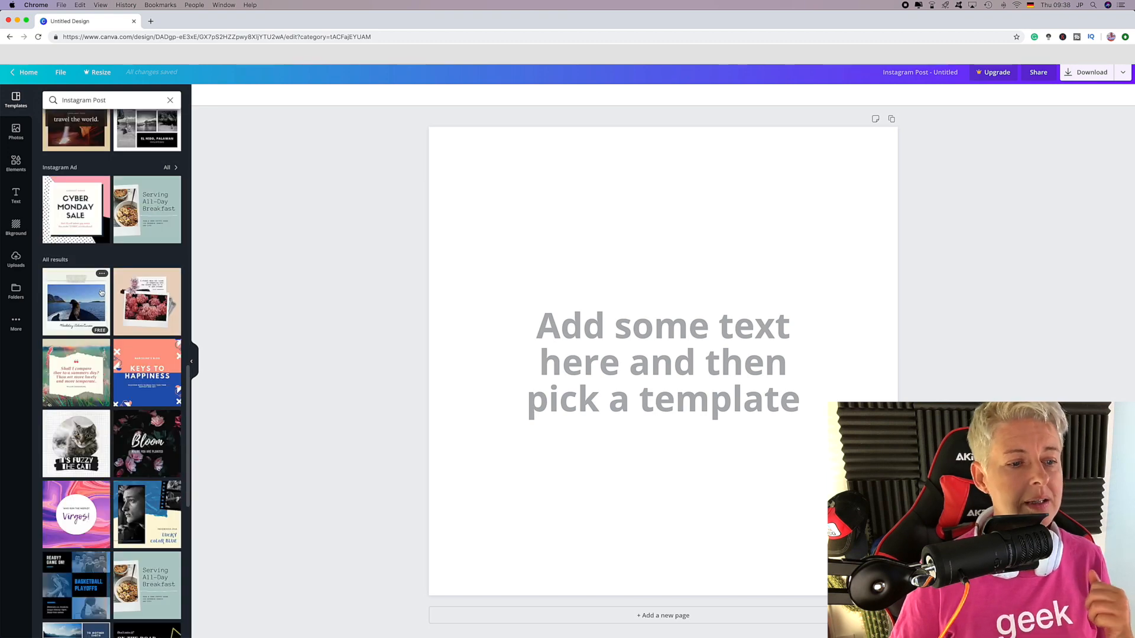
scroll(100, 292, "down", 1)
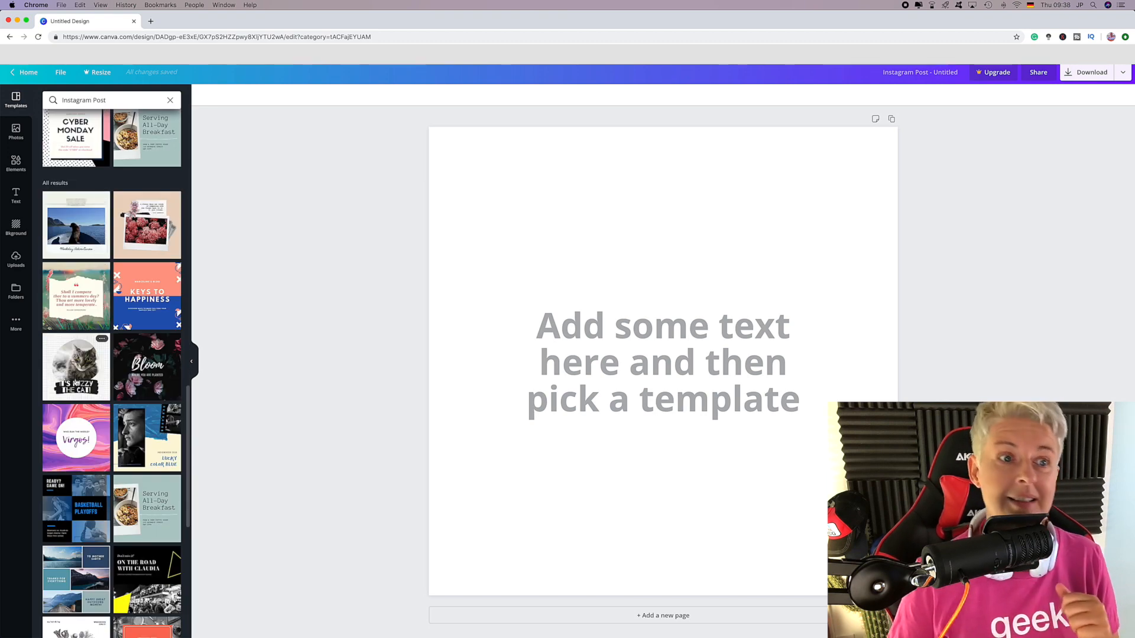
scroll(76, 383, "down", 7)
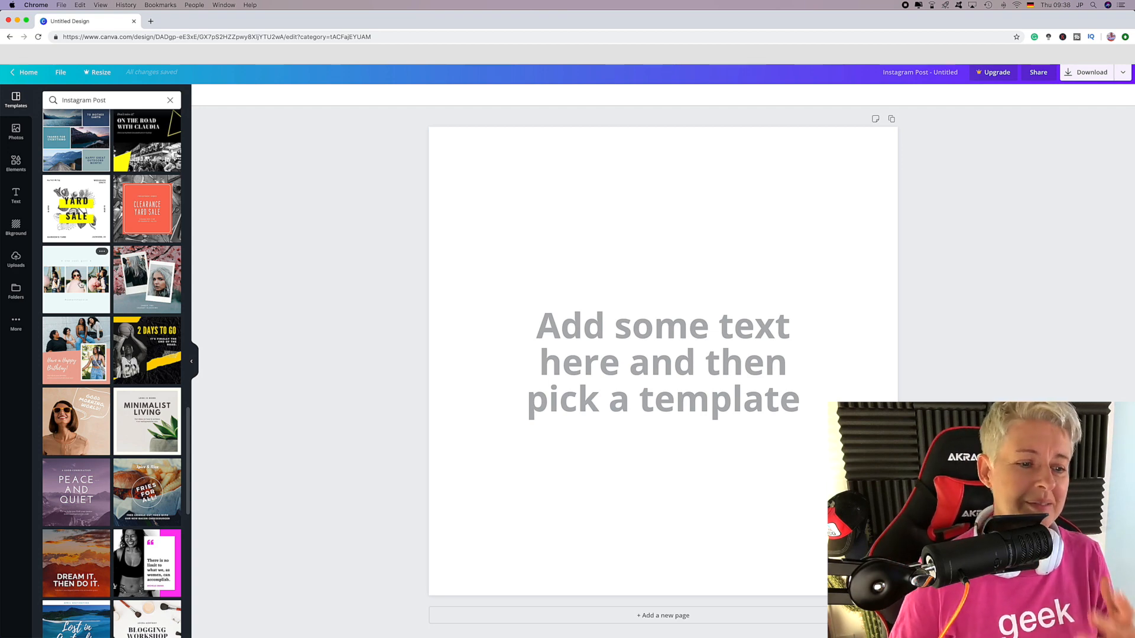
scroll(80, 414, "down", 2)
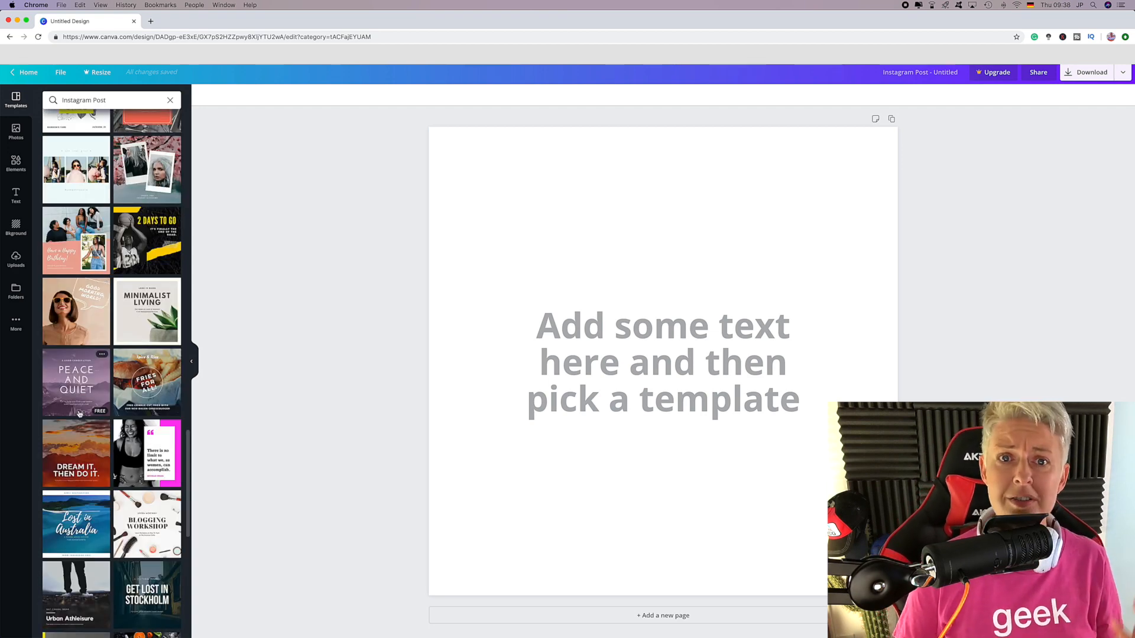
scroll(80, 413, "down", 3)
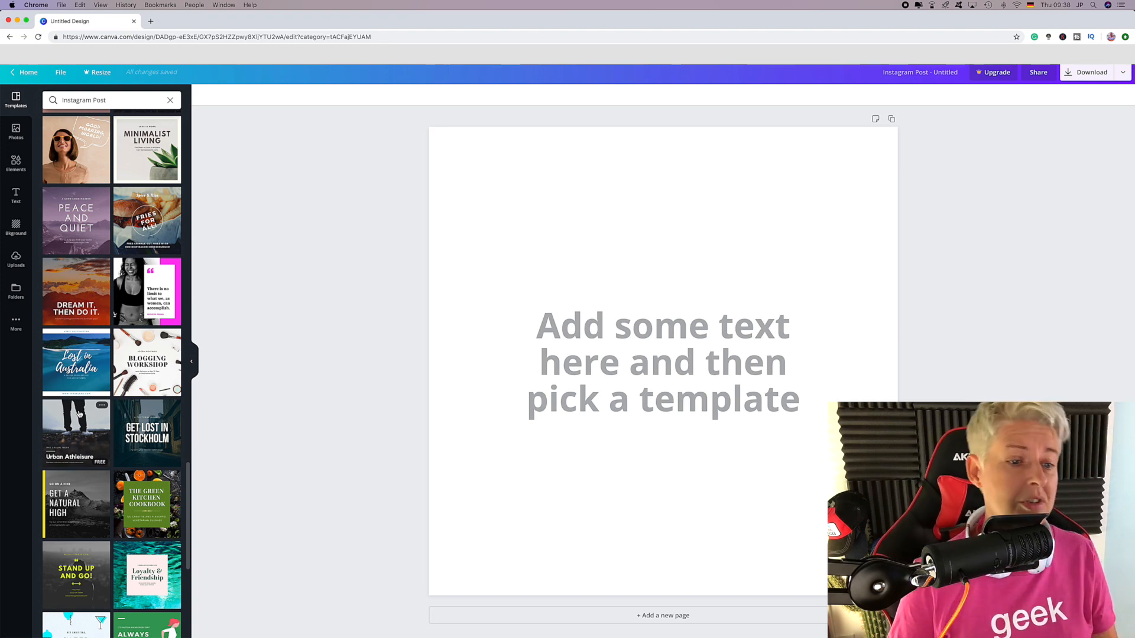
scroll(80, 414, "down", 2)
scroll(81, 412, "down", 1)
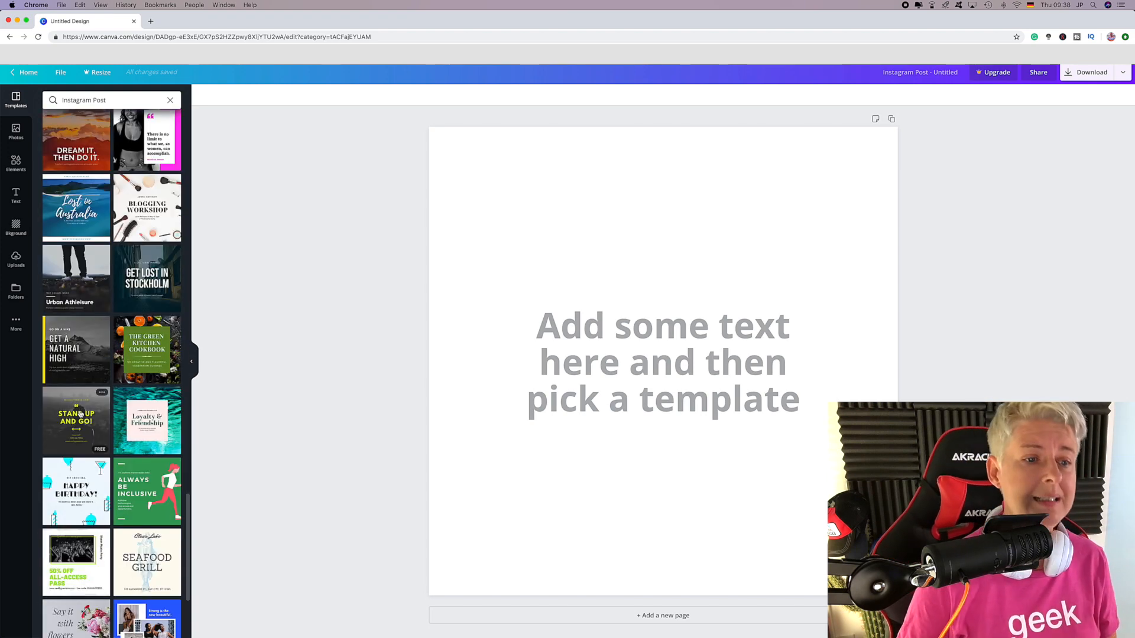
scroll(81, 412, "down", 3)
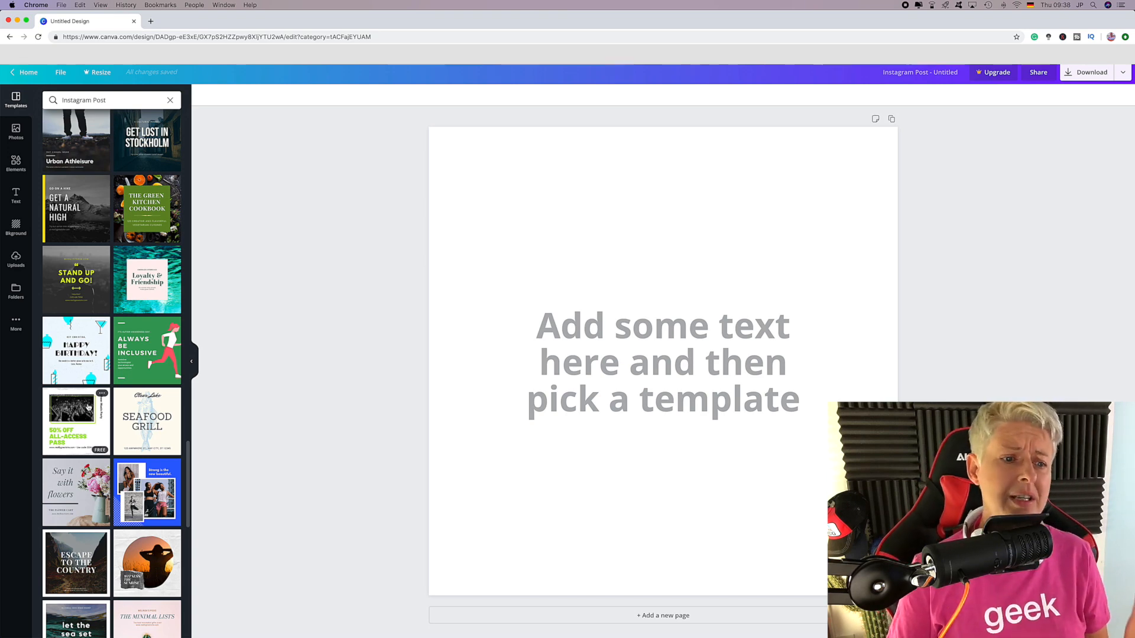
scroll(88, 407, "down", 5)
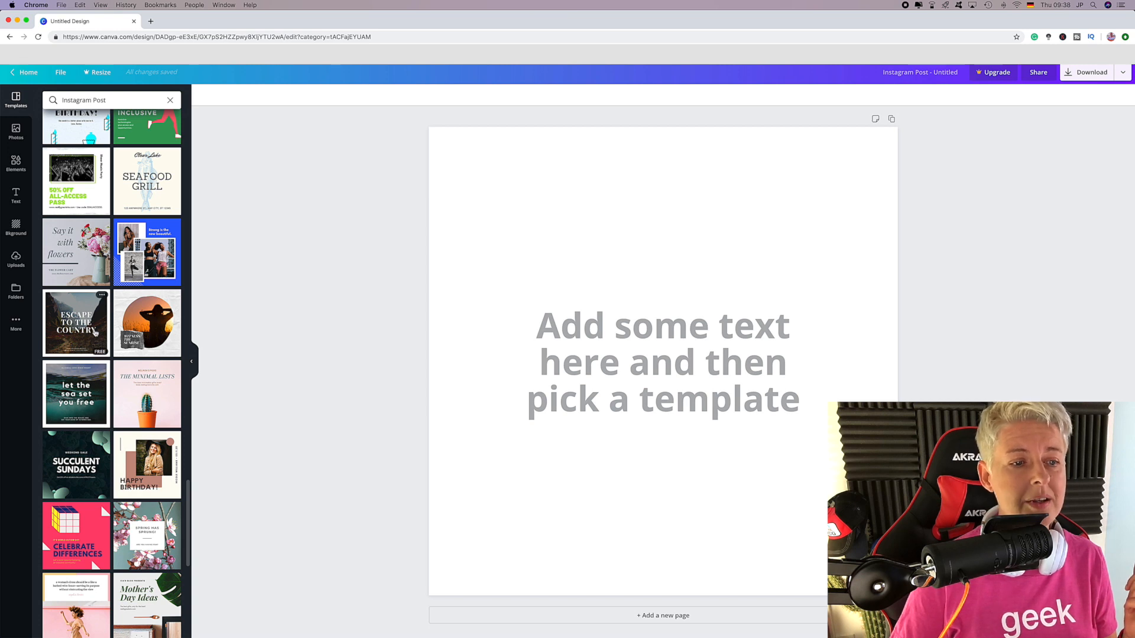
left_click(102, 296)
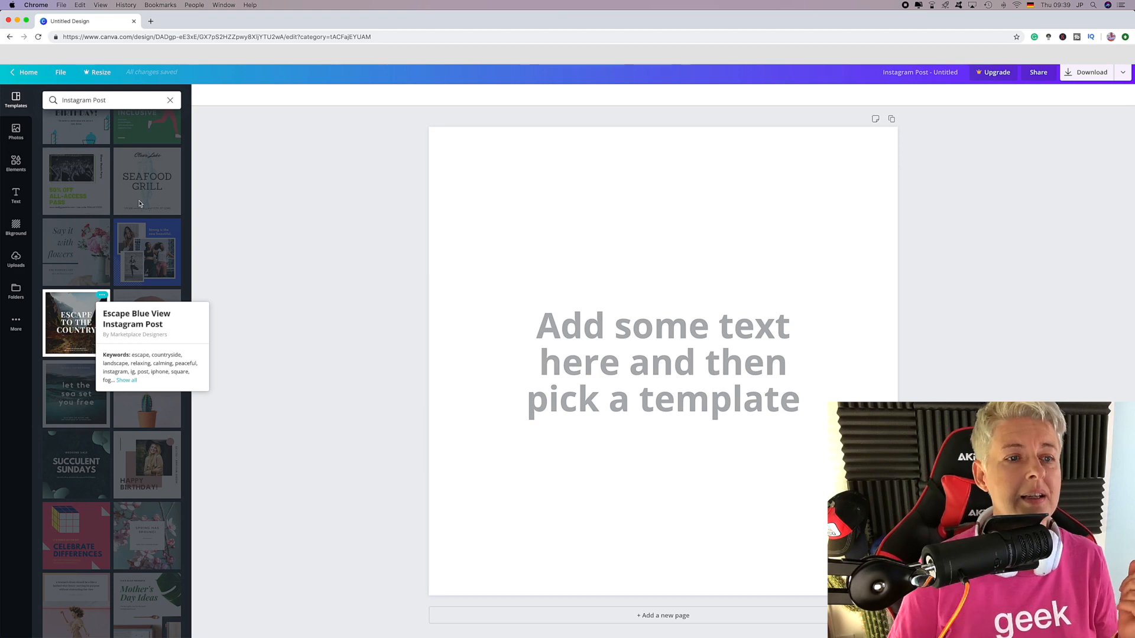
Step: Apply the yellow "Fresh and Organic" template from the Food Instagram Post group to the blank page
scroll(152, 197, "up", 4)
scroll(153, 196, "up", 15)
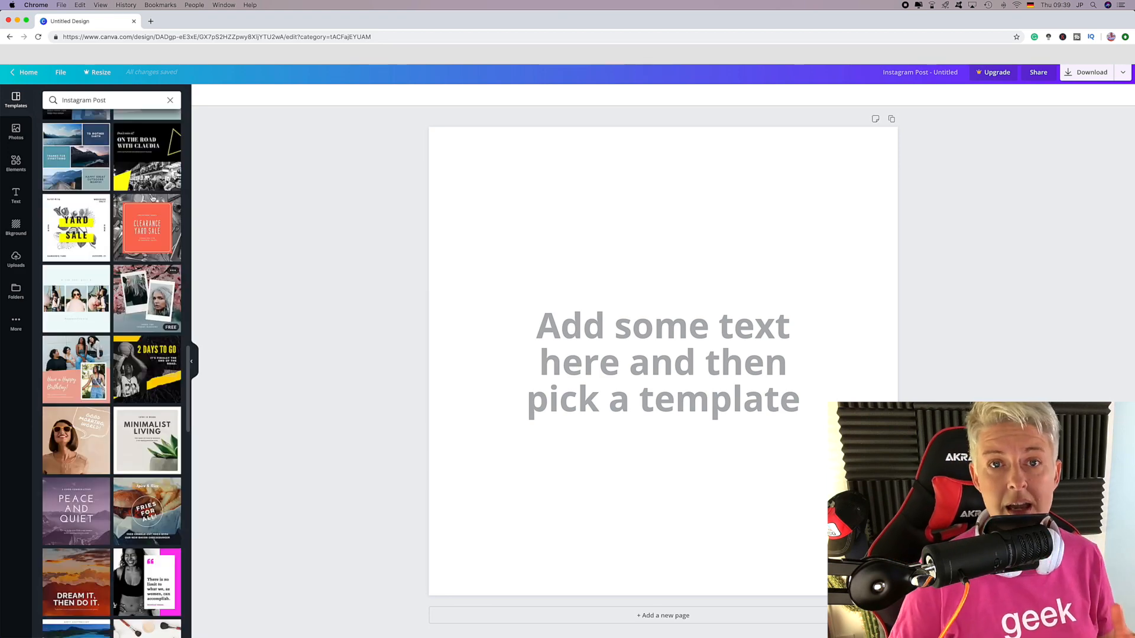
scroll(126, 280, "up", 3)
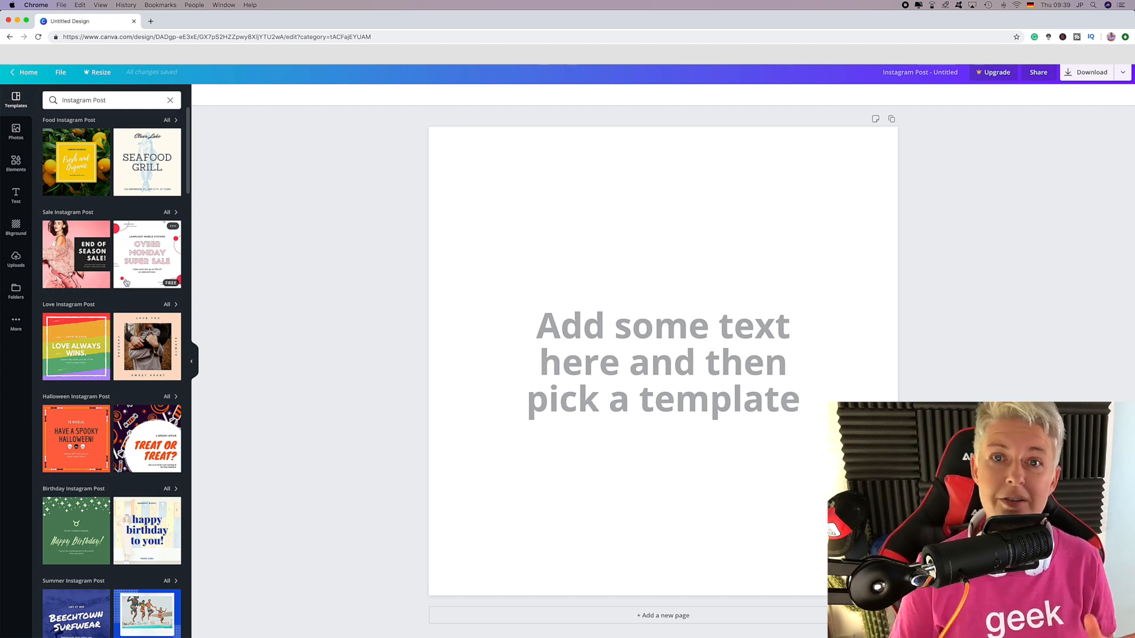
left_click(85, 170)
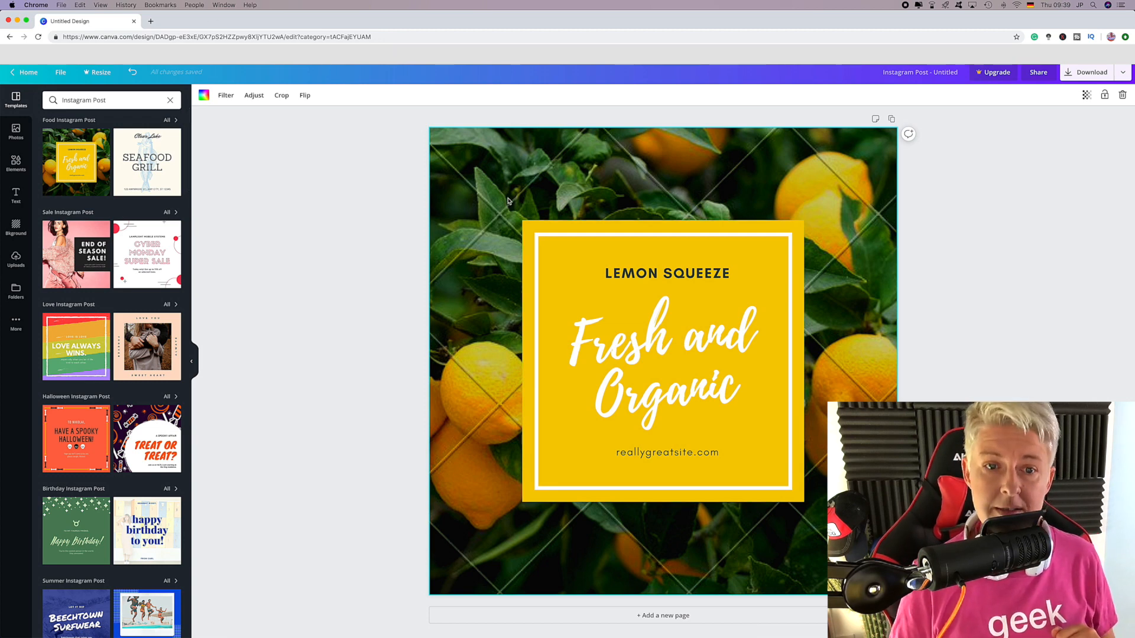
Step: Delete the watermarked lemon tree background photo from the template
left_click(492, 176)
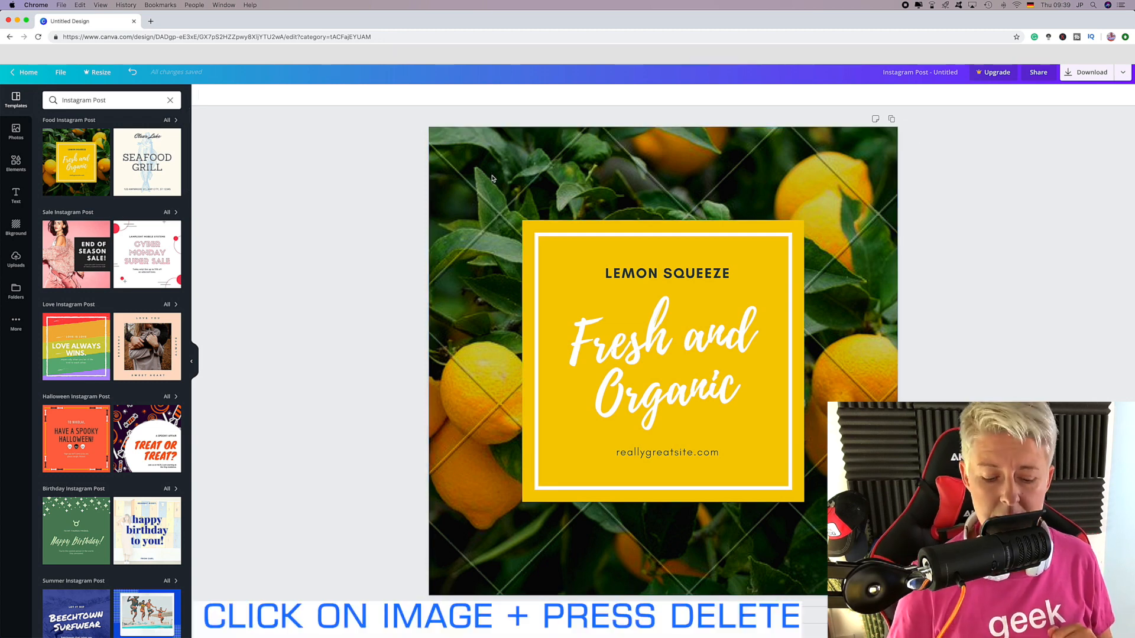
left_click(492, 178)
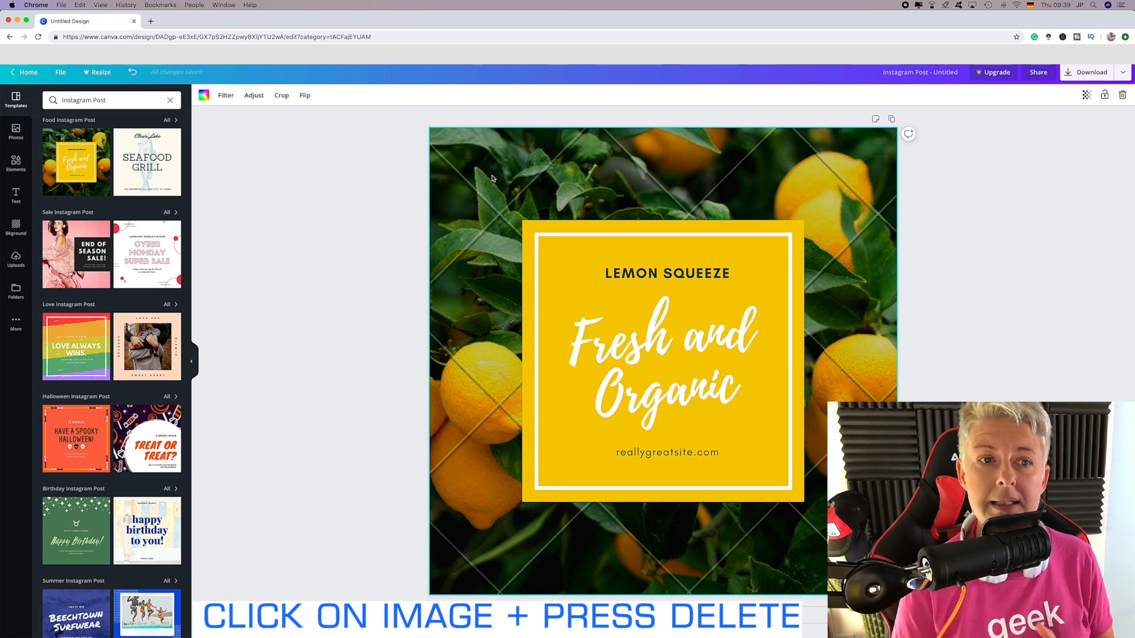
key("Delete")
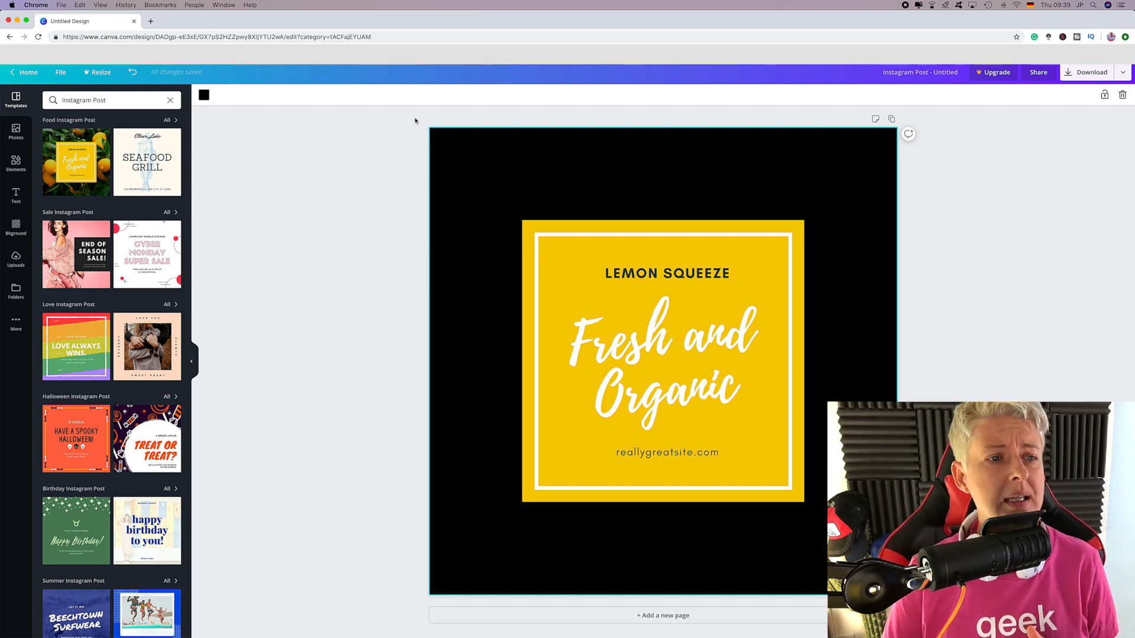
Step: Search the photo library for "lemons" and add the free close-up photo of whole lemons to the page
left_click(16, 131)
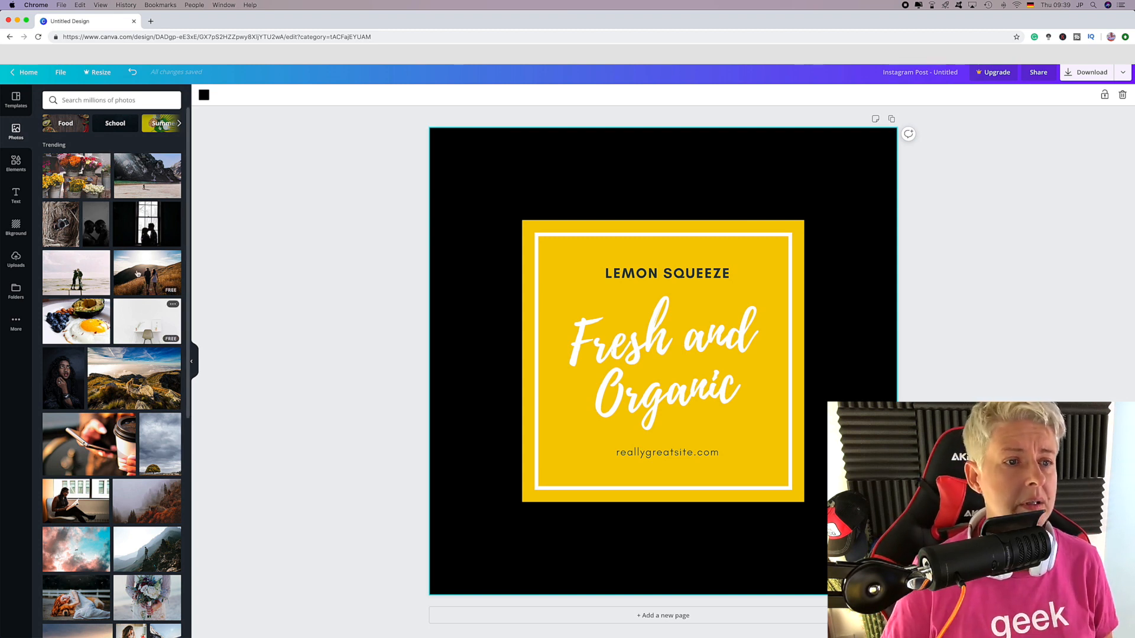
left_click(103, 98)
type("lemons")
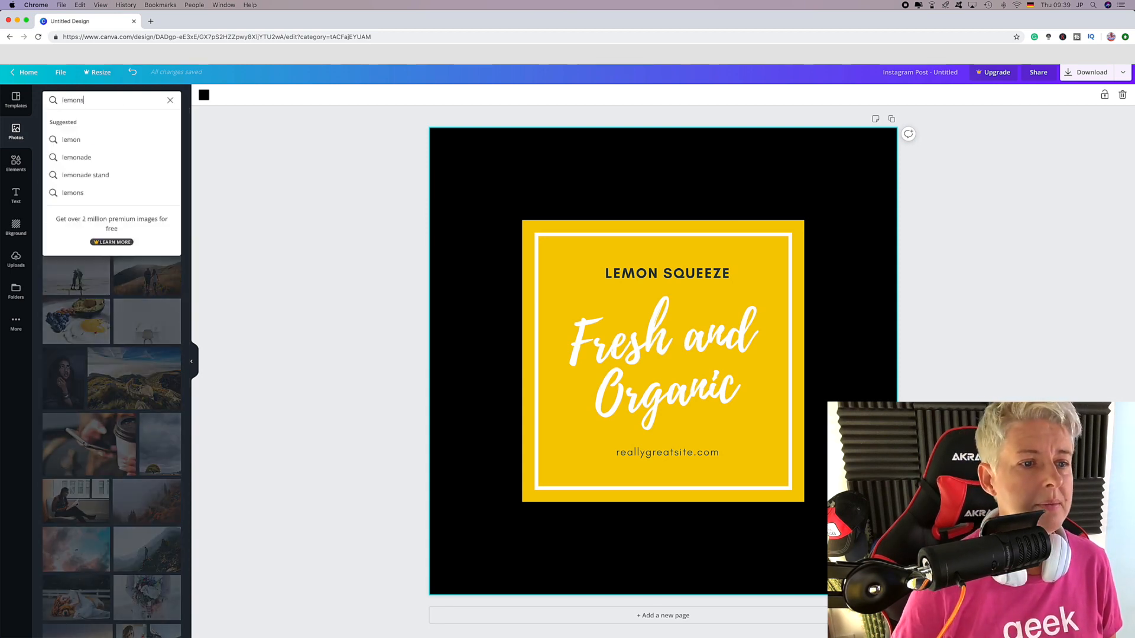
key("Return")
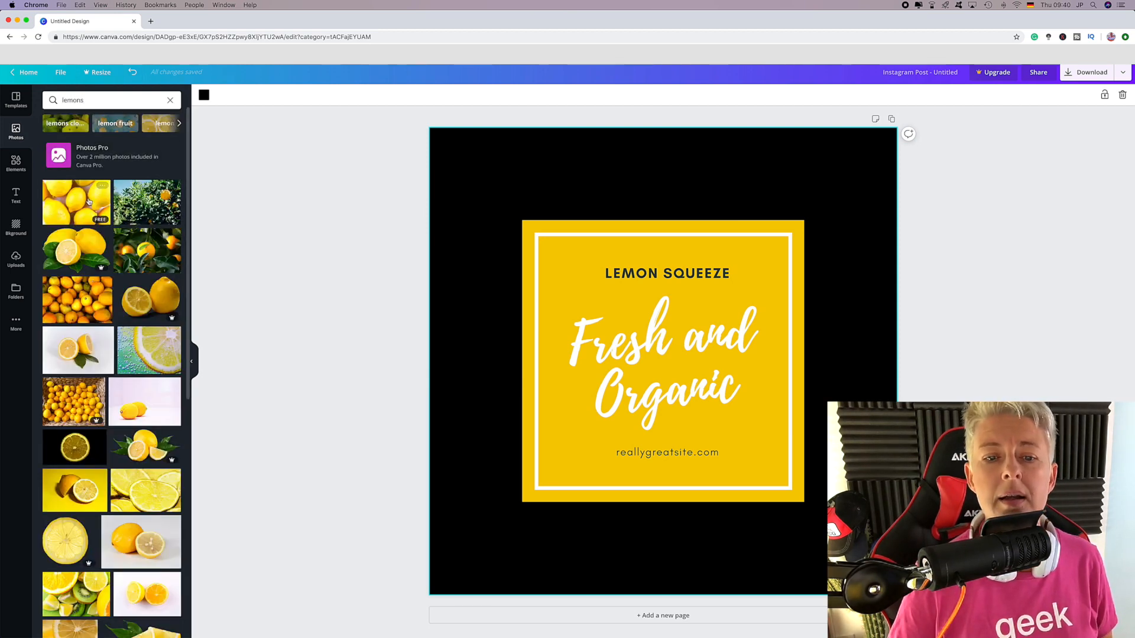
left_click(89, 203)
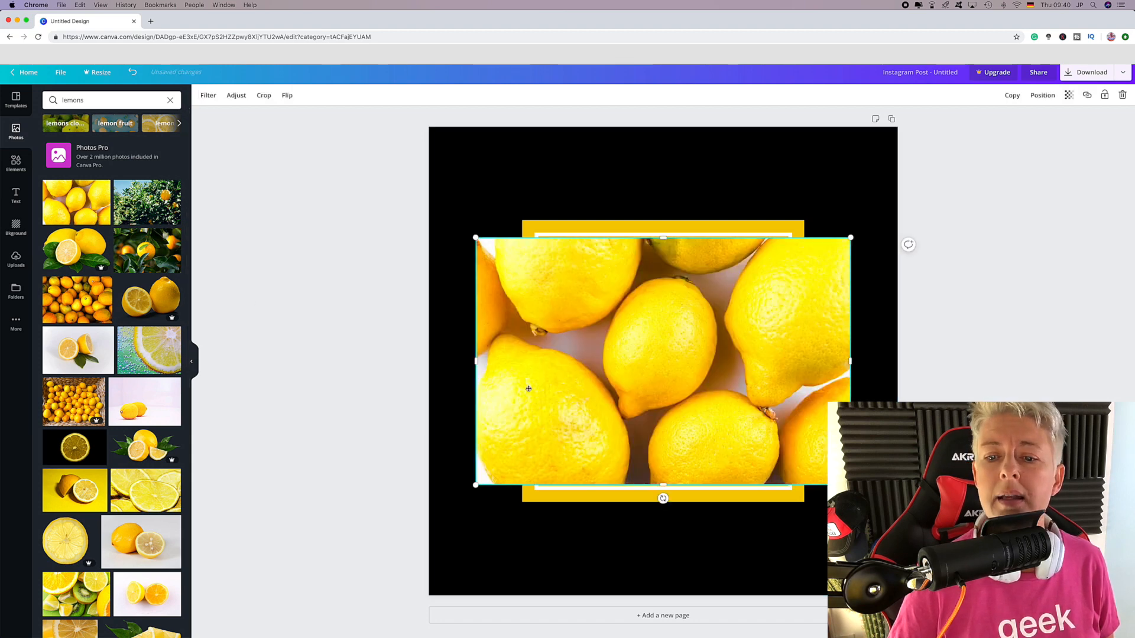
Step: Align the lemon photo with the page's upper-left corner, enlarge it to cover the whole page and shift it slightly left
left_click_drag(525, 388, 510, 272)
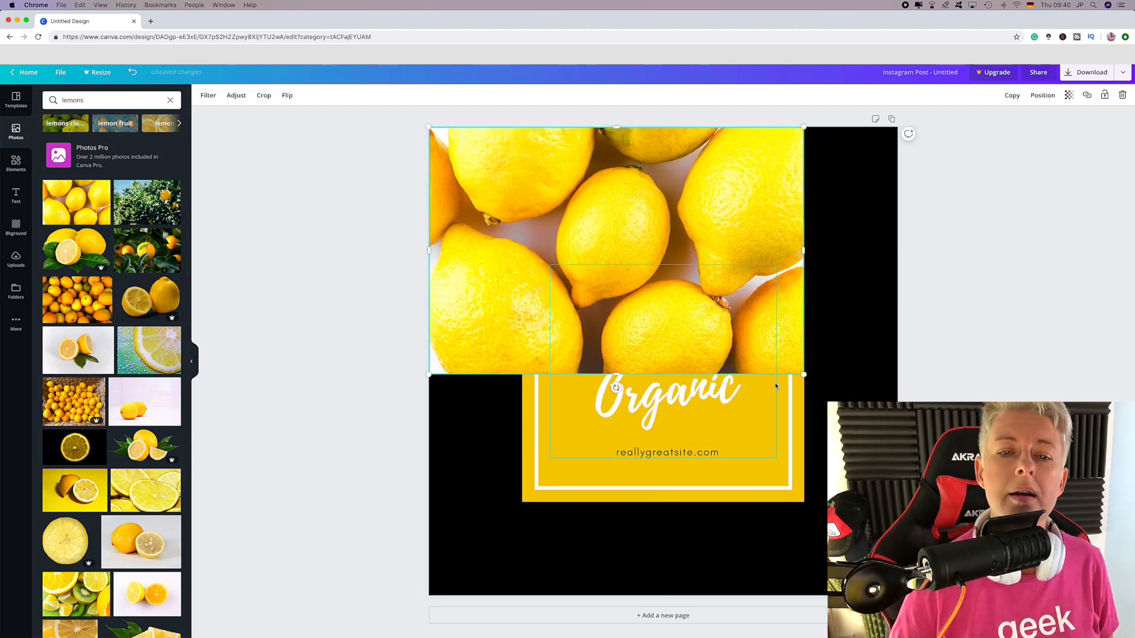
left_click_drag(808, 396, 1126, 598)
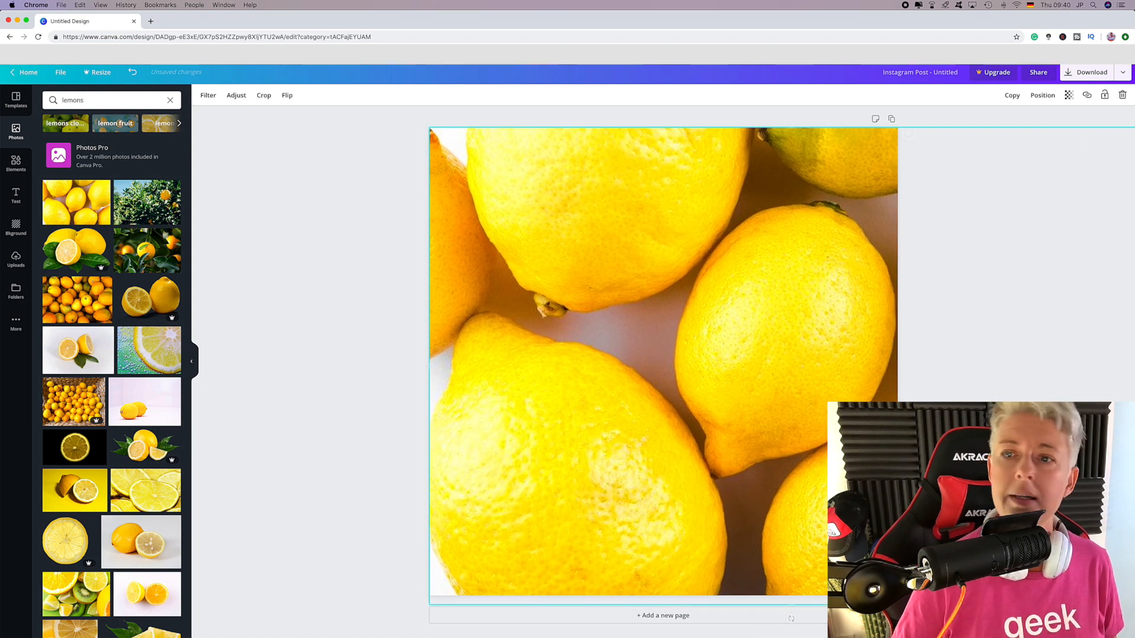
left_click_drag(805, 309, 778, 304)
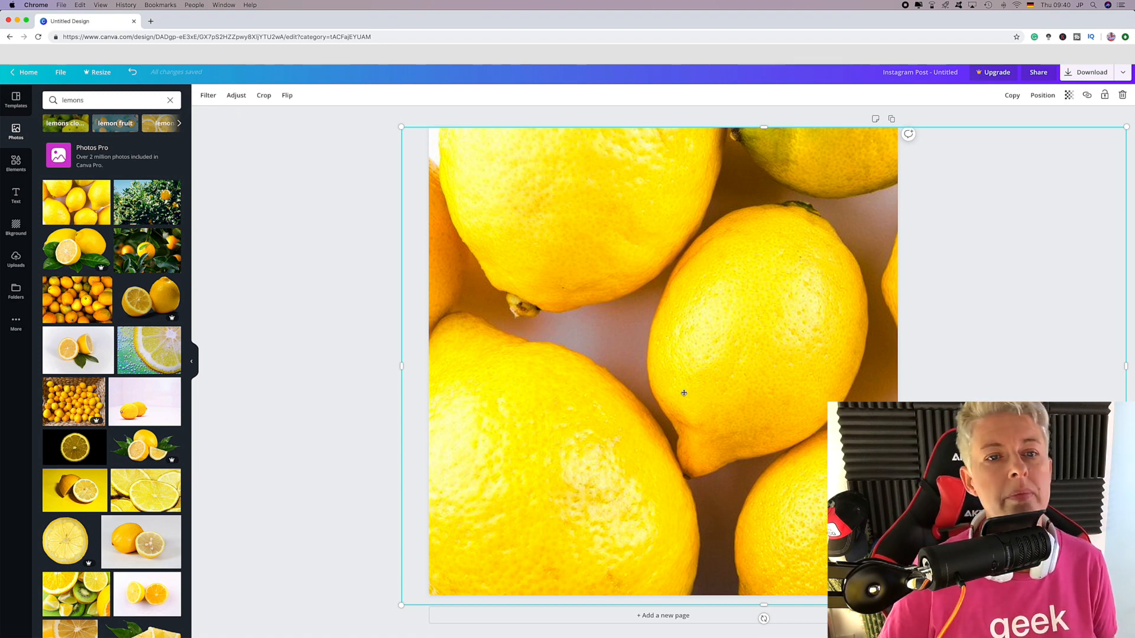
Step: Apply the Cali filter to the lemon photo
left_click(210, 98)
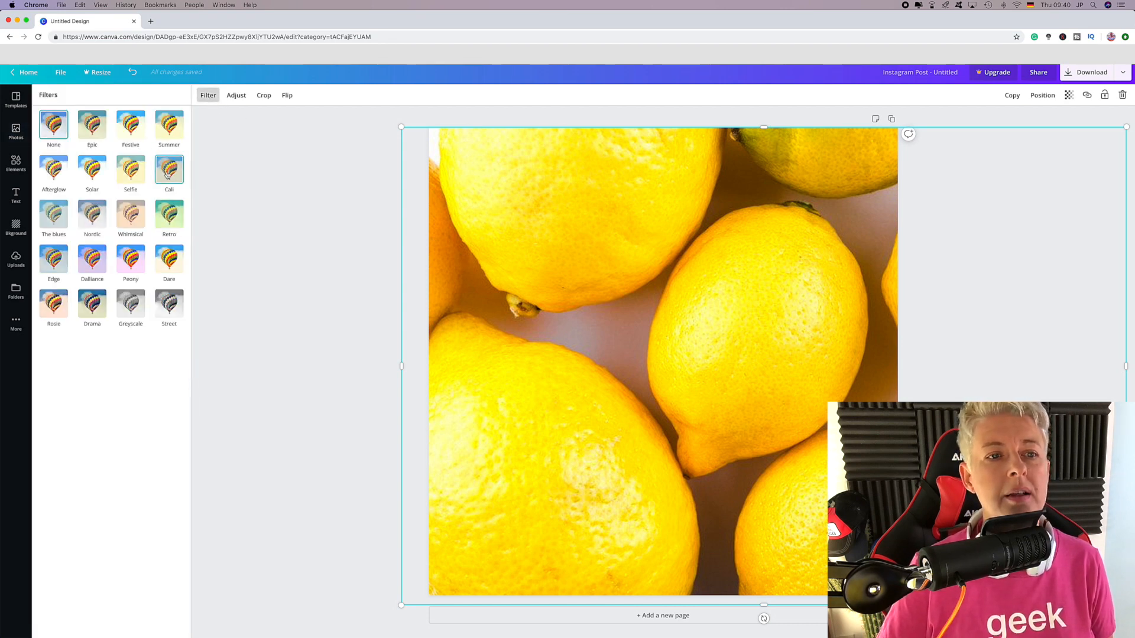
left_click(168, 173)
left_click(209, 98)
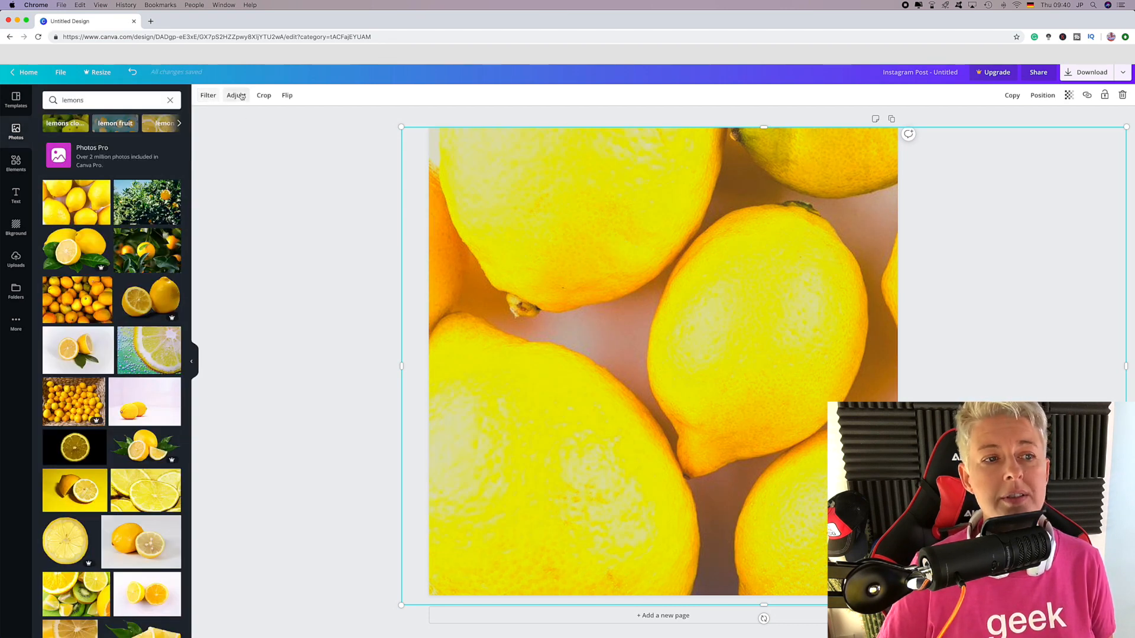
Step: Adjust the lemon photo's tint to 100
left_click(241, 96)
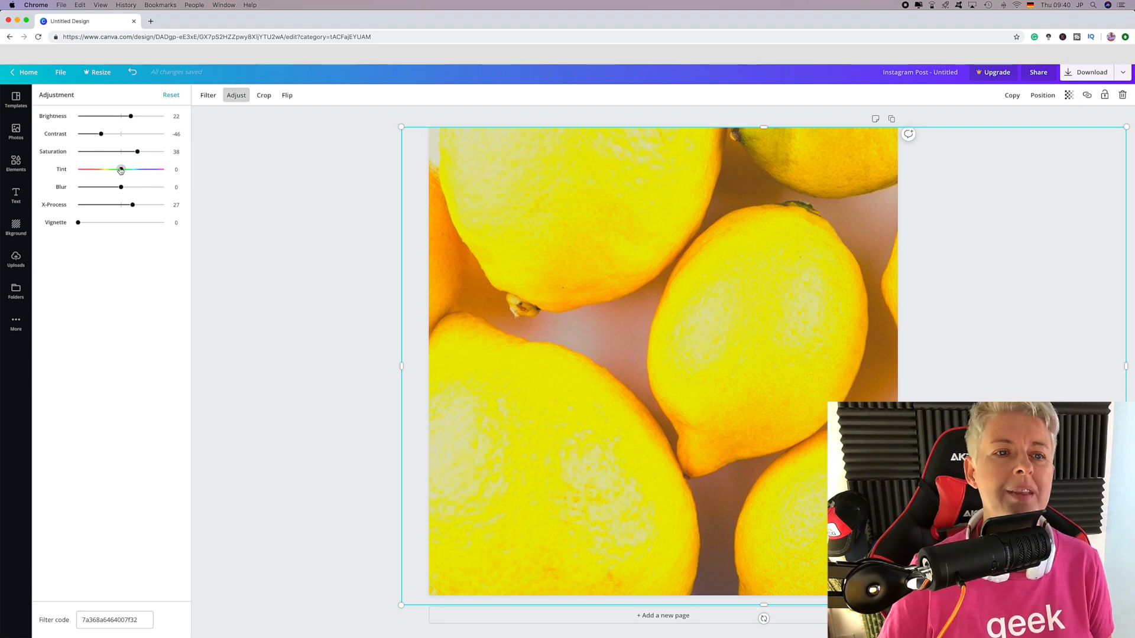
left_click_drag(121, 169, 176, 171)
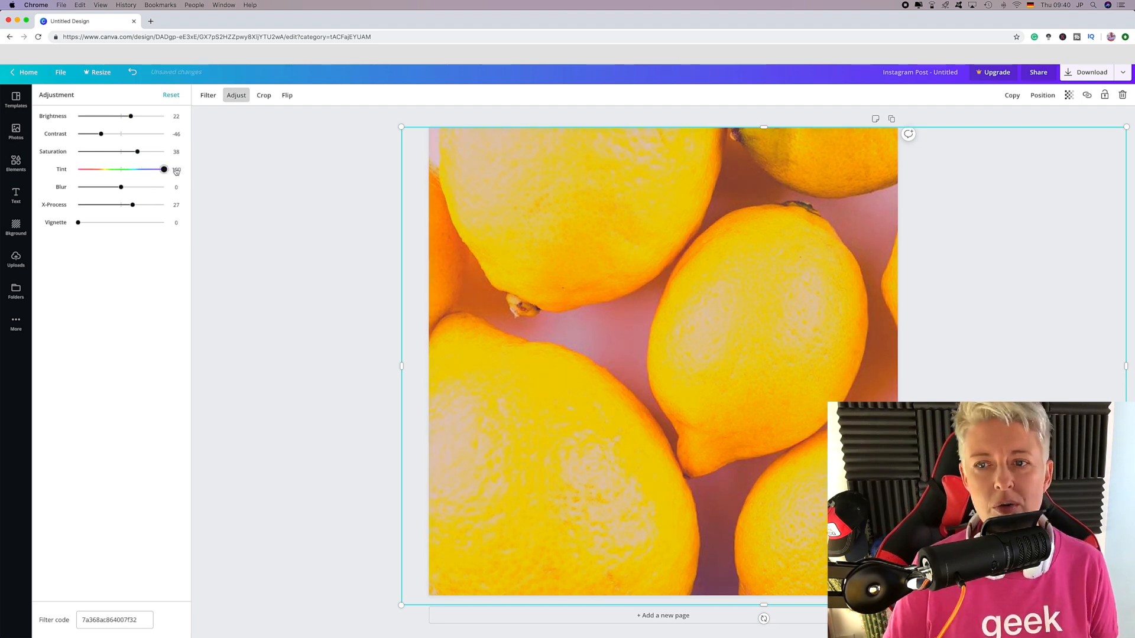
left_click(289, 95)
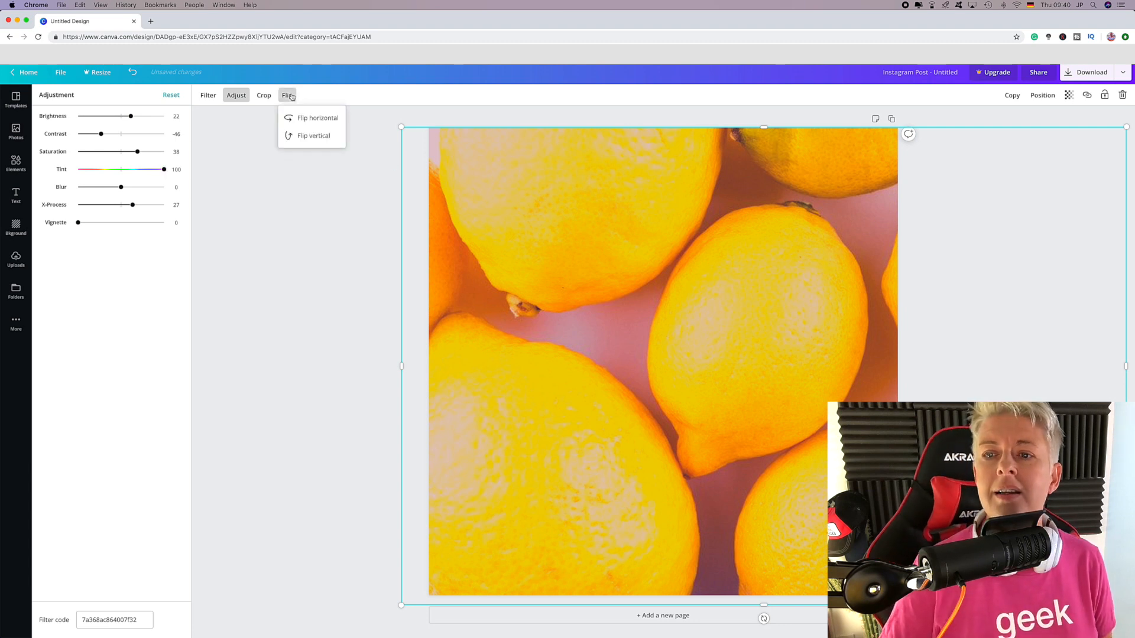
left_click(289, 96)
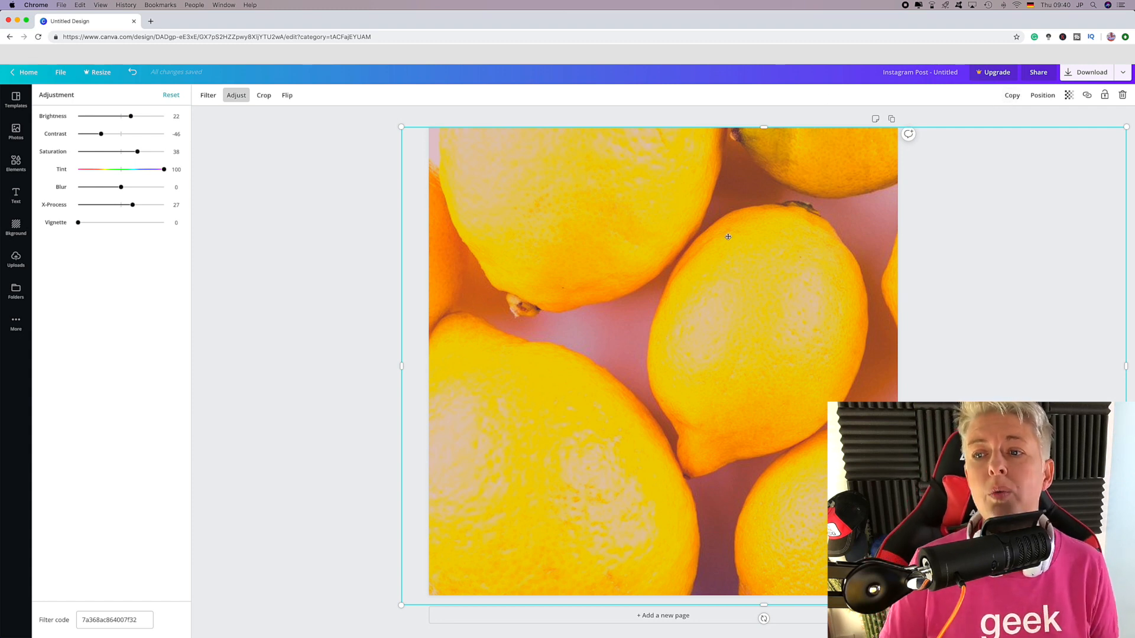
Step: Send the lemon photo backward behind the template's text card and select the yellow square
left_click(1045, 96)
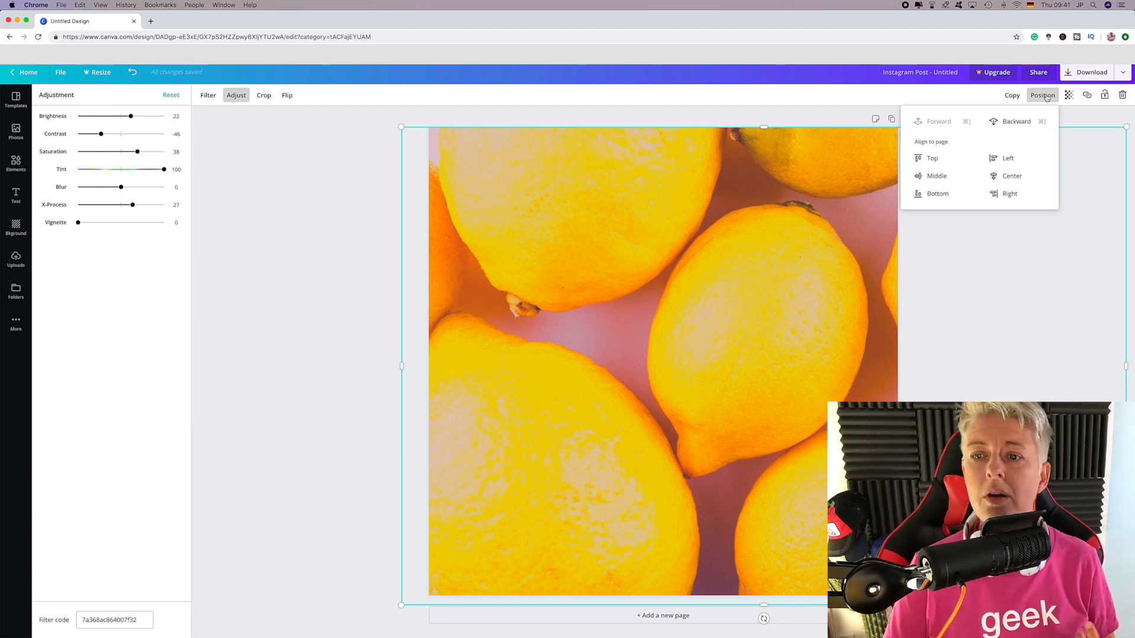
left_click(1004, 123)
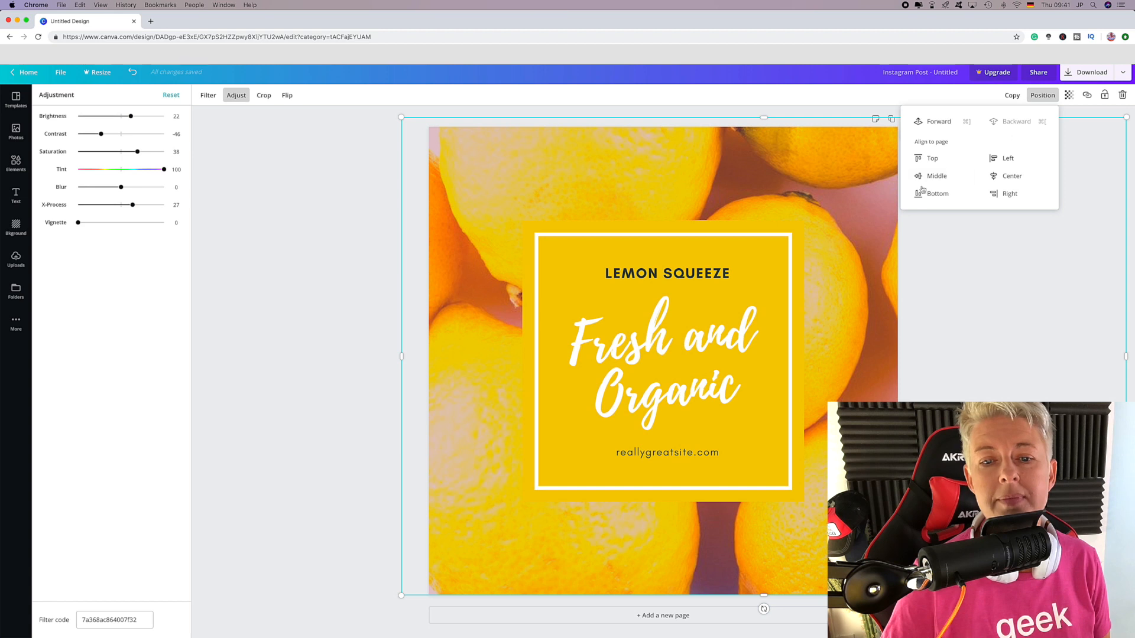
left_click(720, 229)
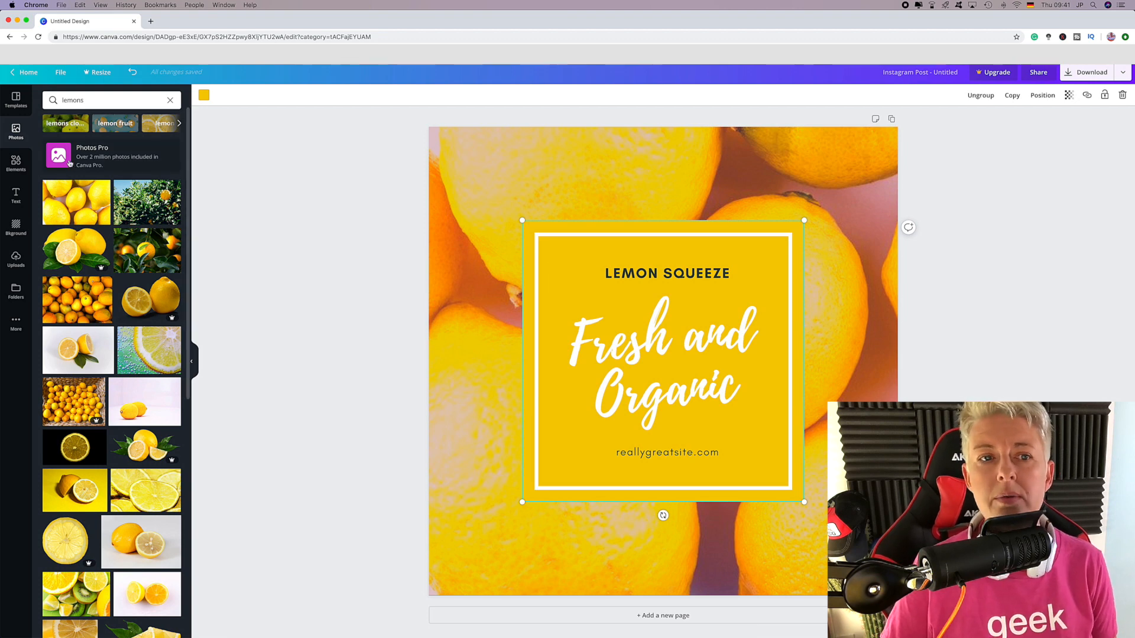
left_click(16, 163)
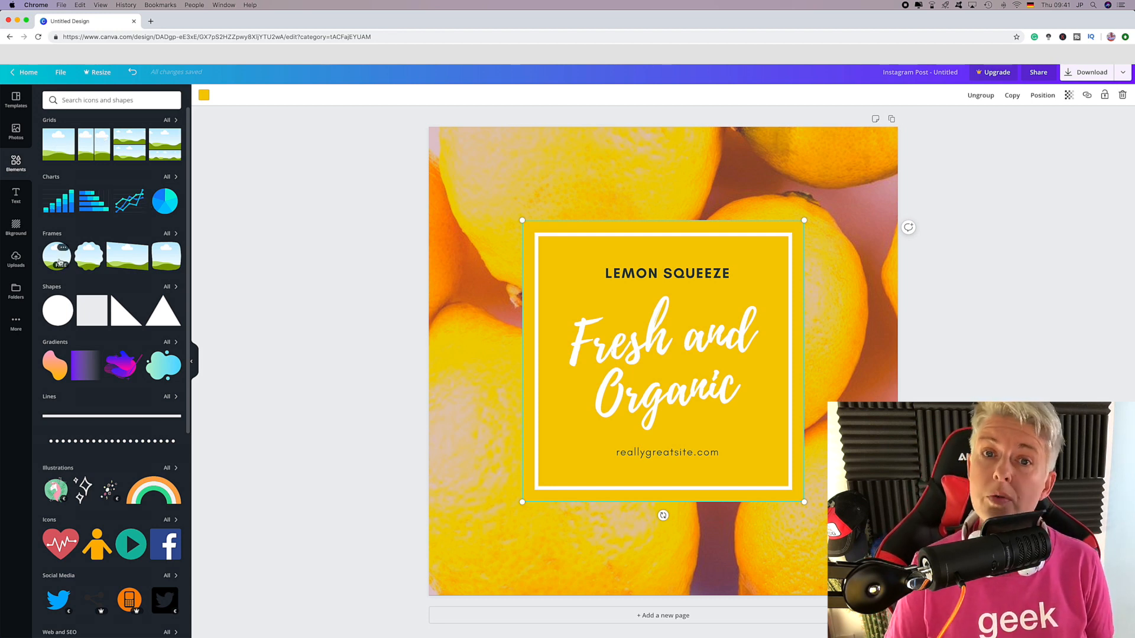
scroll(133, 361, "down", 3)
scroll(134, 360, "down", 7)
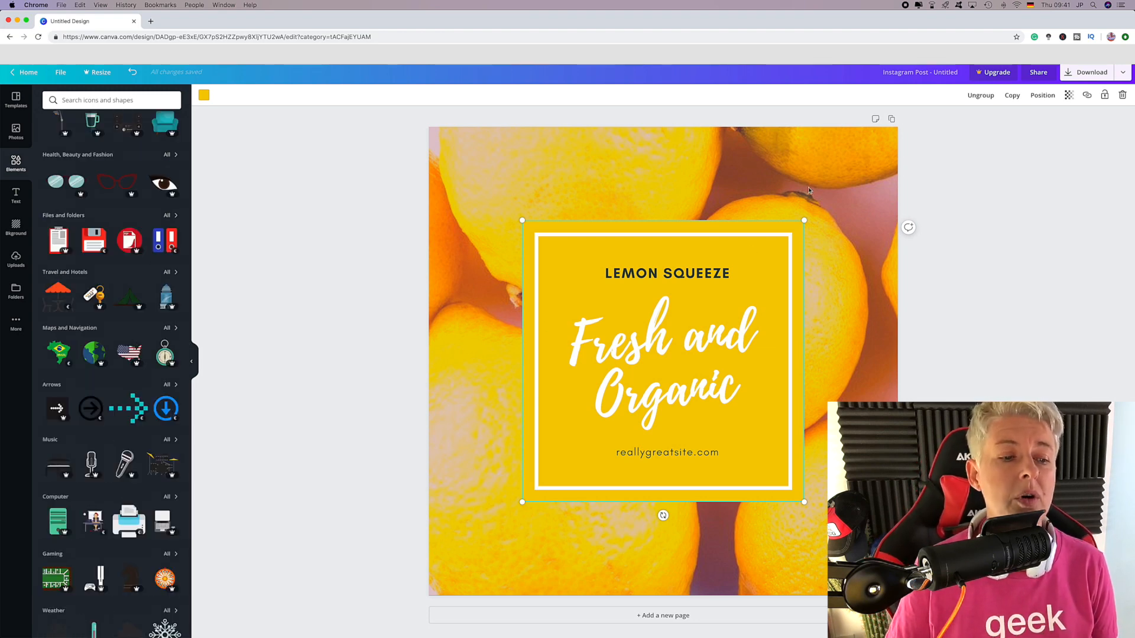
scroll(147, 329, "up", 10)
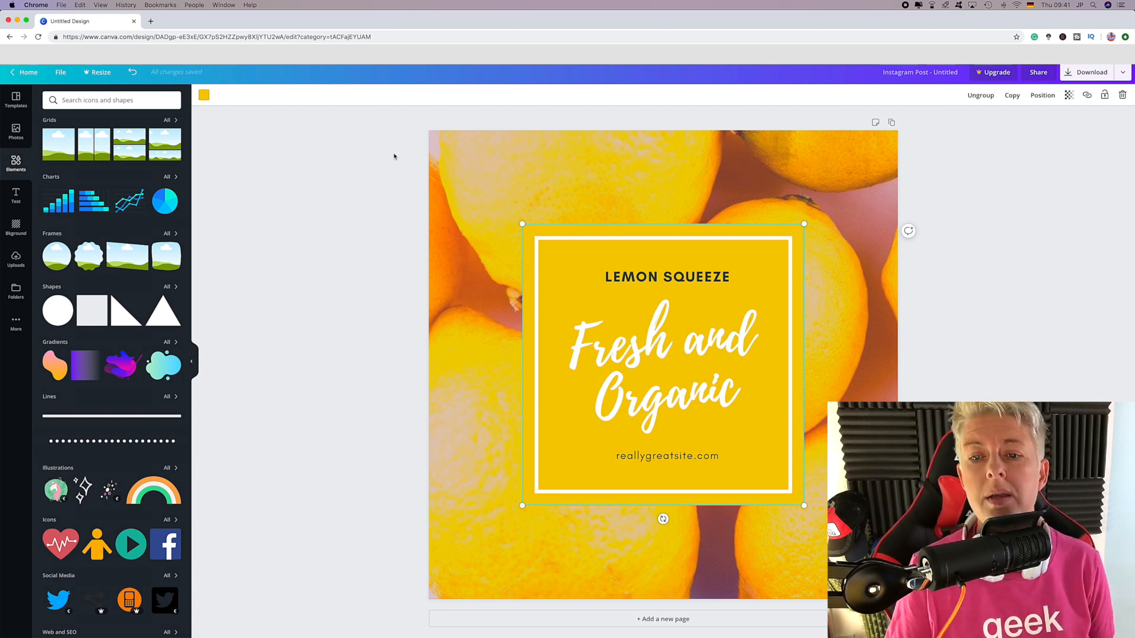
Step: Recolour the yellow square behind the text, trying purple and settling on the default pink
left_click(204, 96)
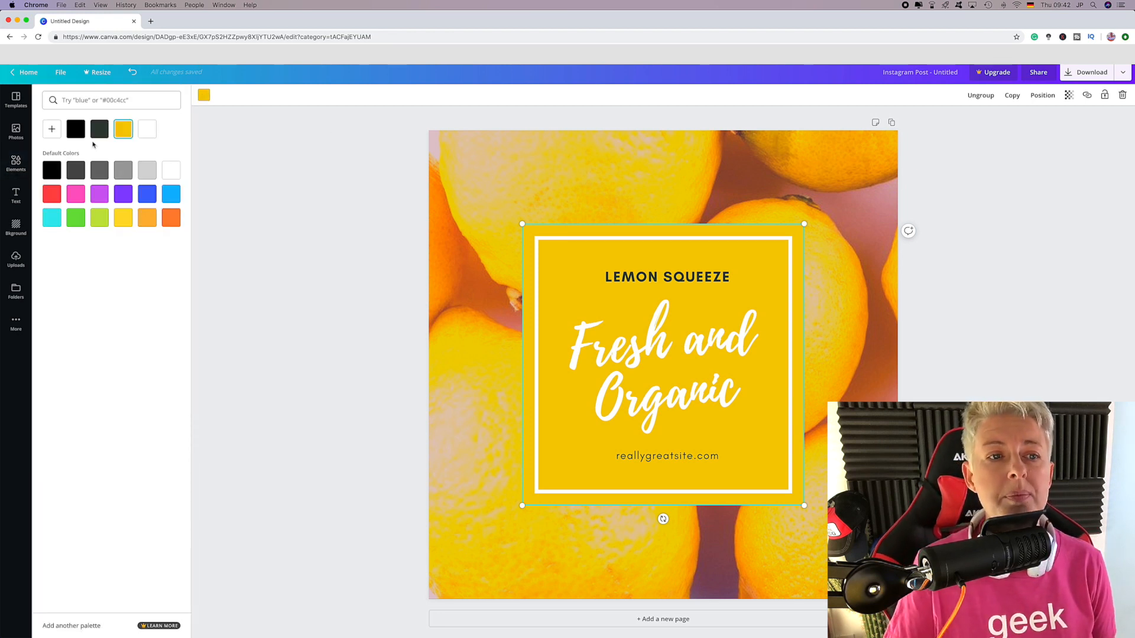
left_click(126, 198)
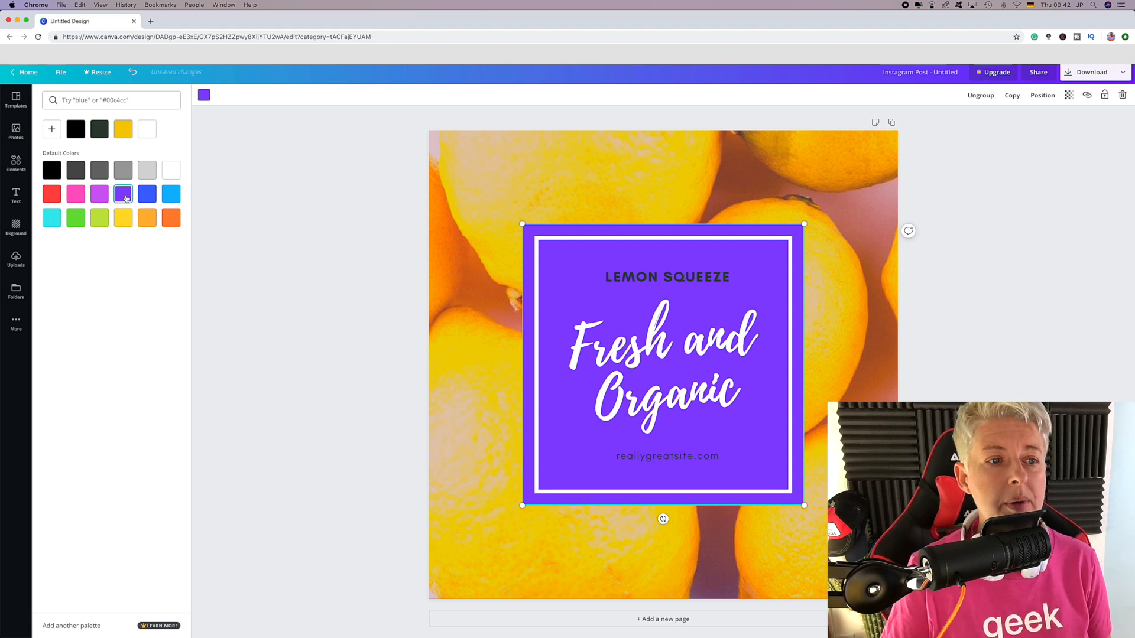
left_click(83, 196)
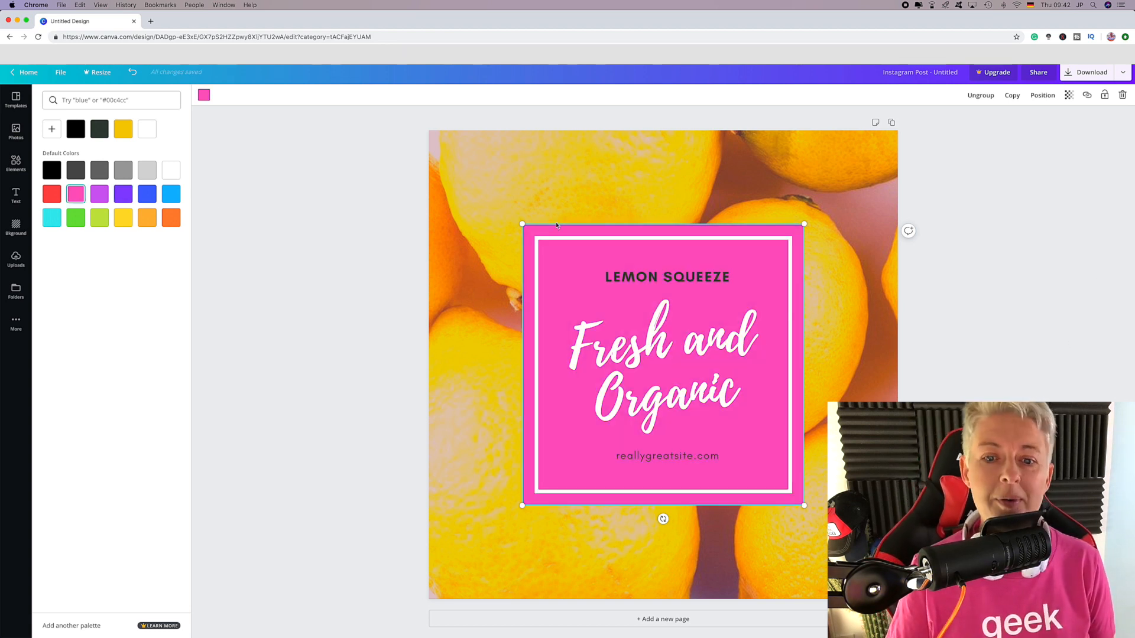
left_click(839, 278)
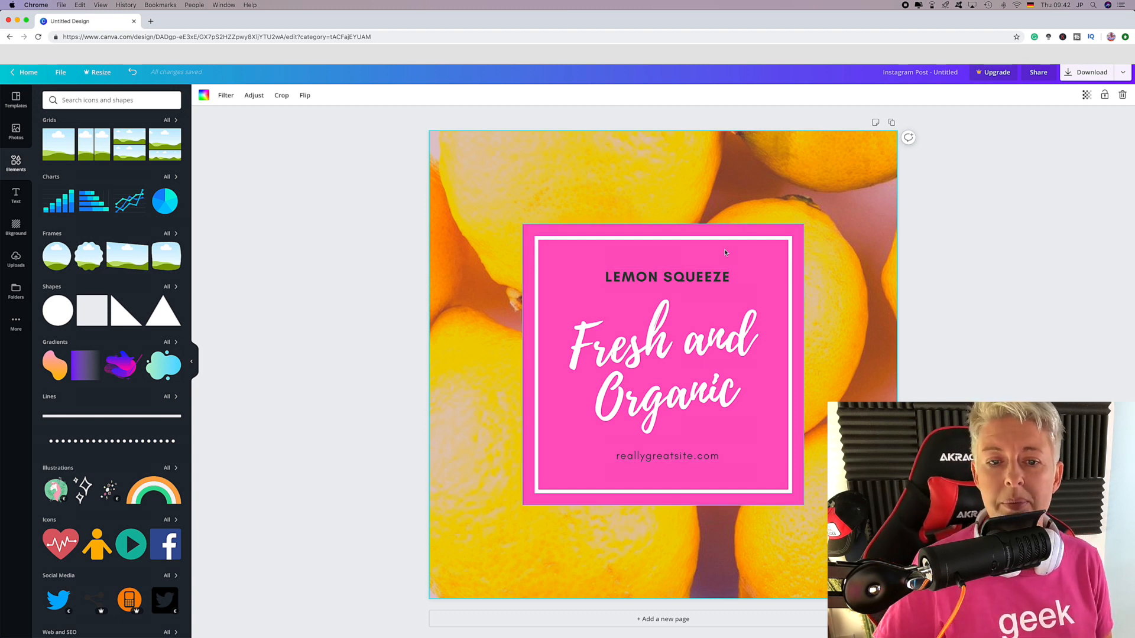
Step: Replace the "LEMON SQUEEZE" heading on the card with "TONI'S LEMONS"
left_click(689, 276)
double_click(689, 276)
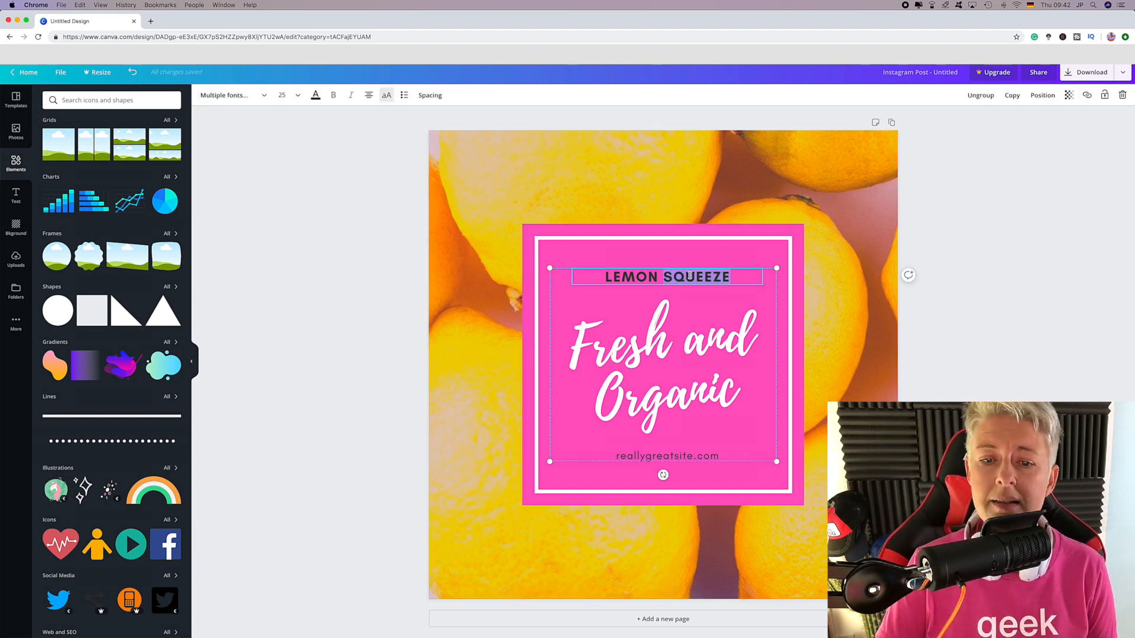
double_click(653, 277)
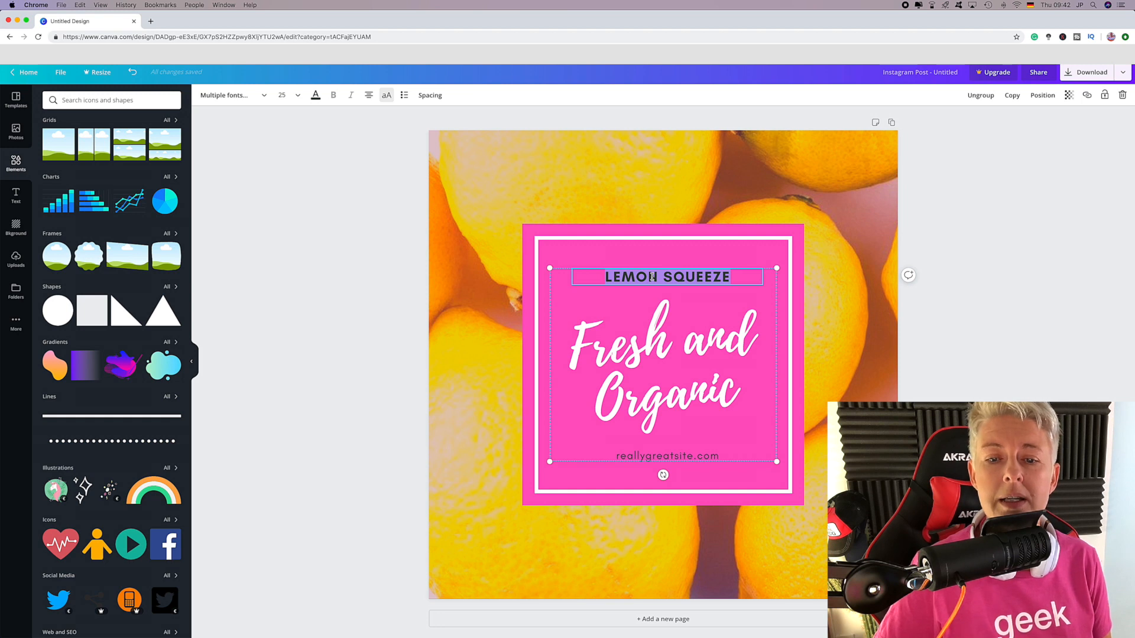
type("TONI")
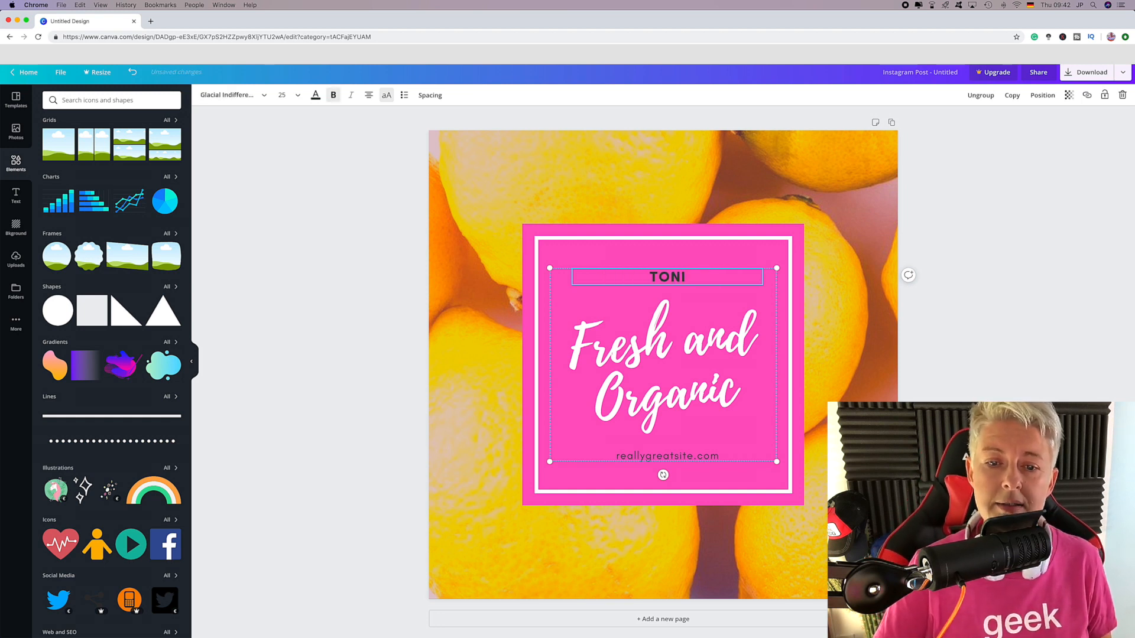
type("'S LEMONS")
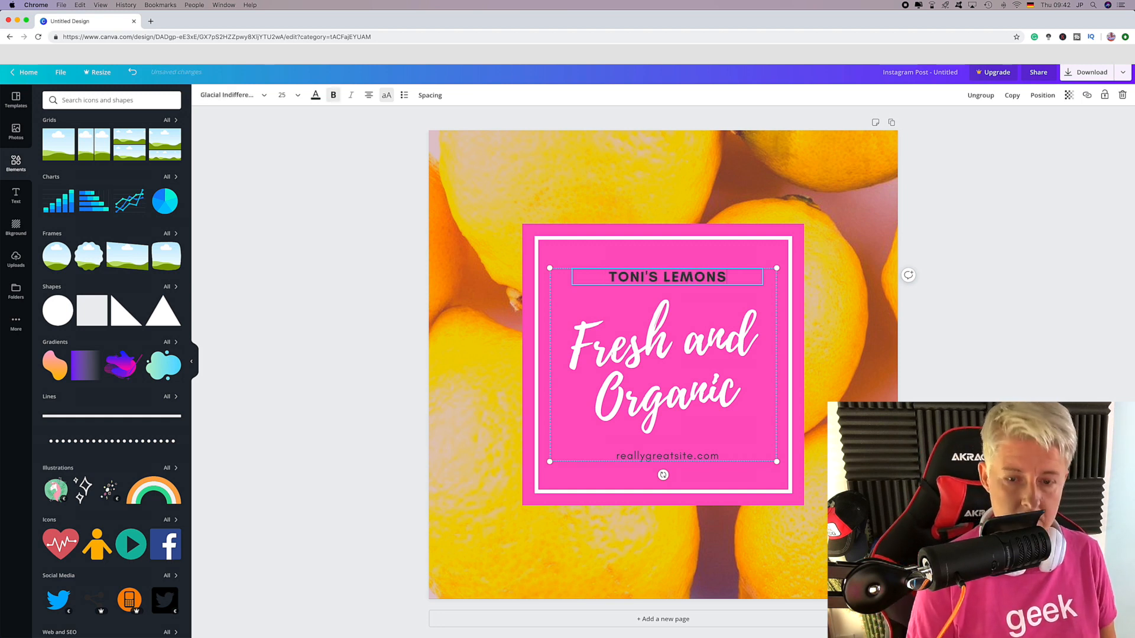
Step: Replace the "Fresh and Organic" script text with "Suck it and See!"
left_click(655, 339)
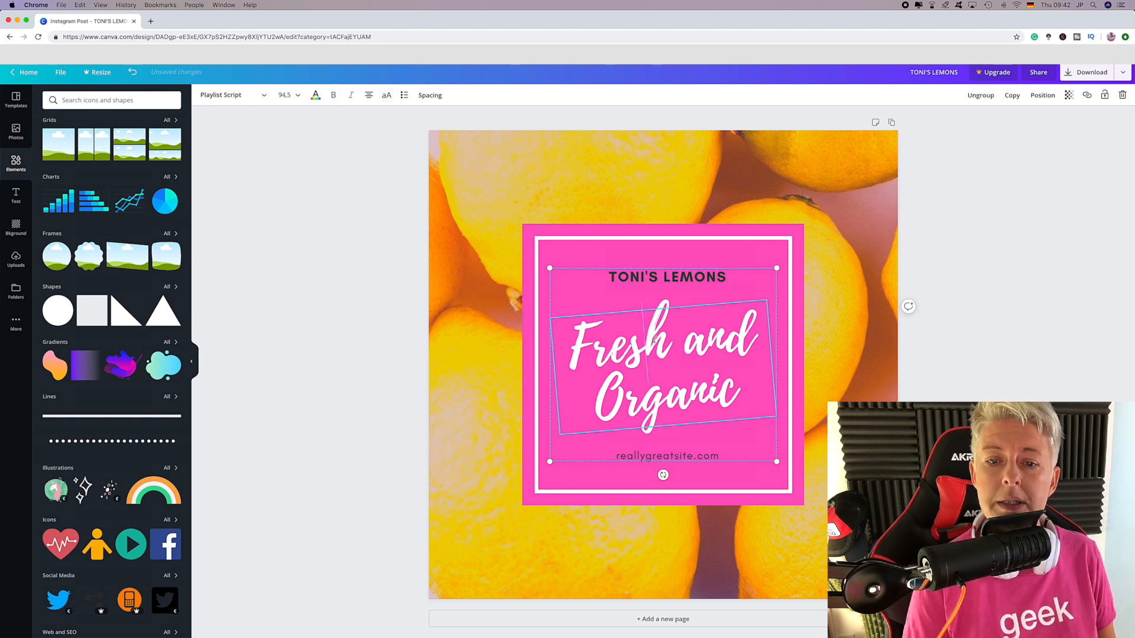
left_click(655, 339)
type("Suck it")
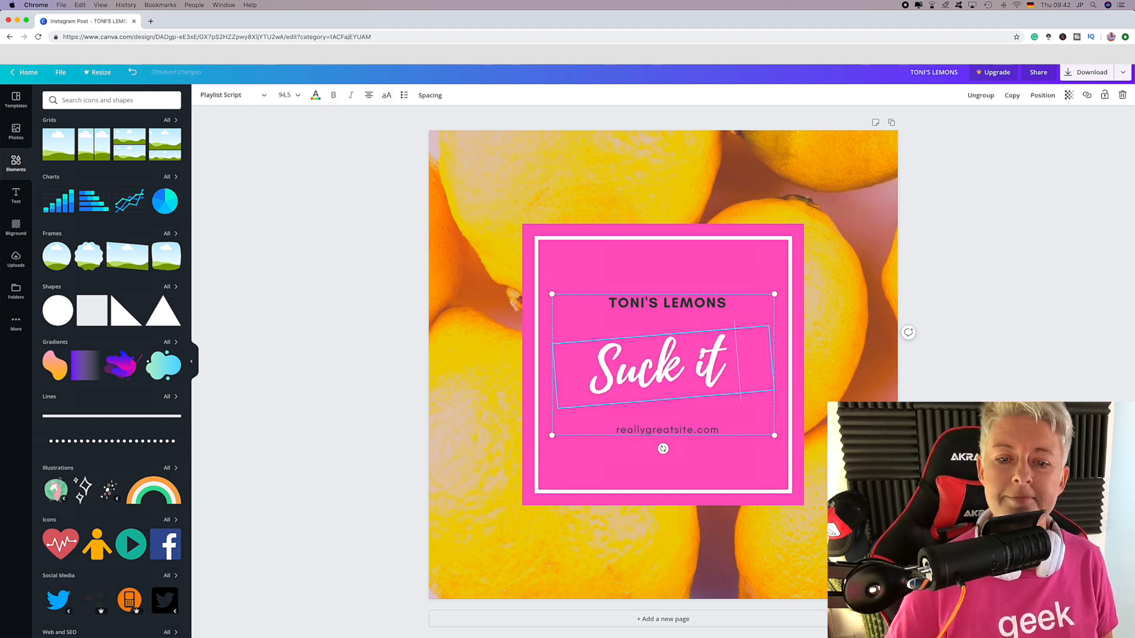
type(" and See!")
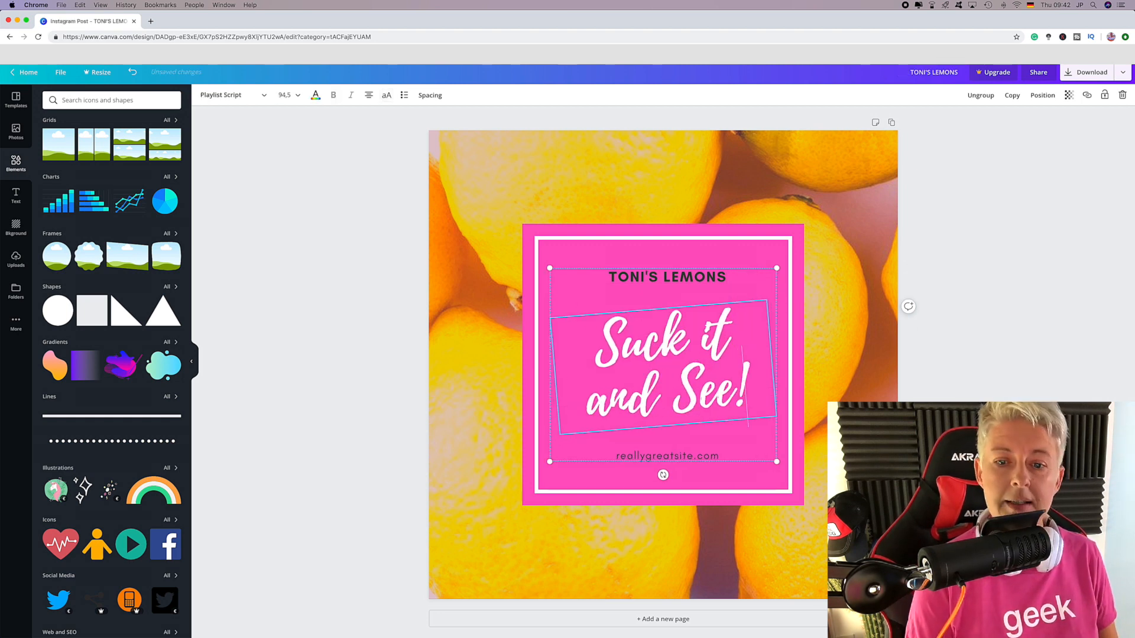
Step: Change the website line at the bottom of the card to "tonislemons.com"
left_click(664, 456)
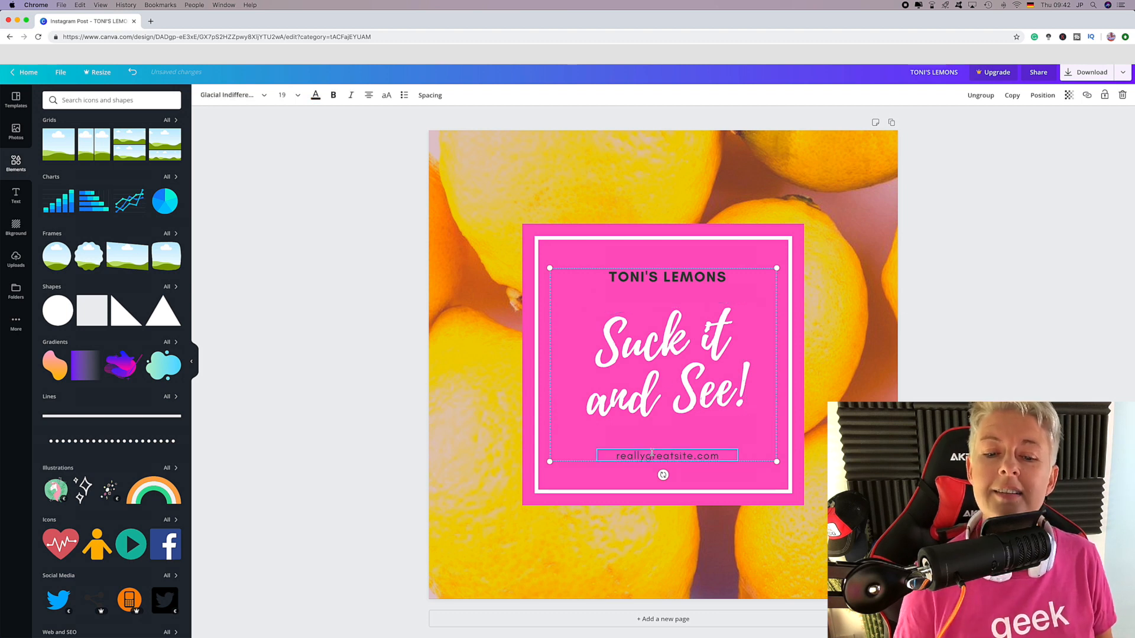
double_click(664, 456)
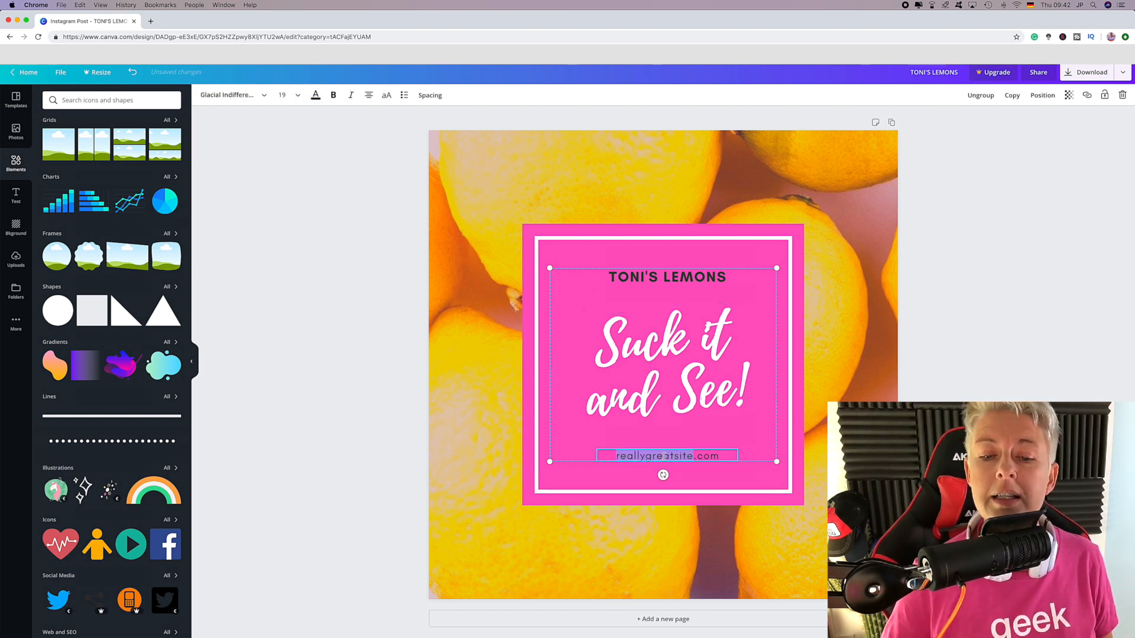
type("tonis")
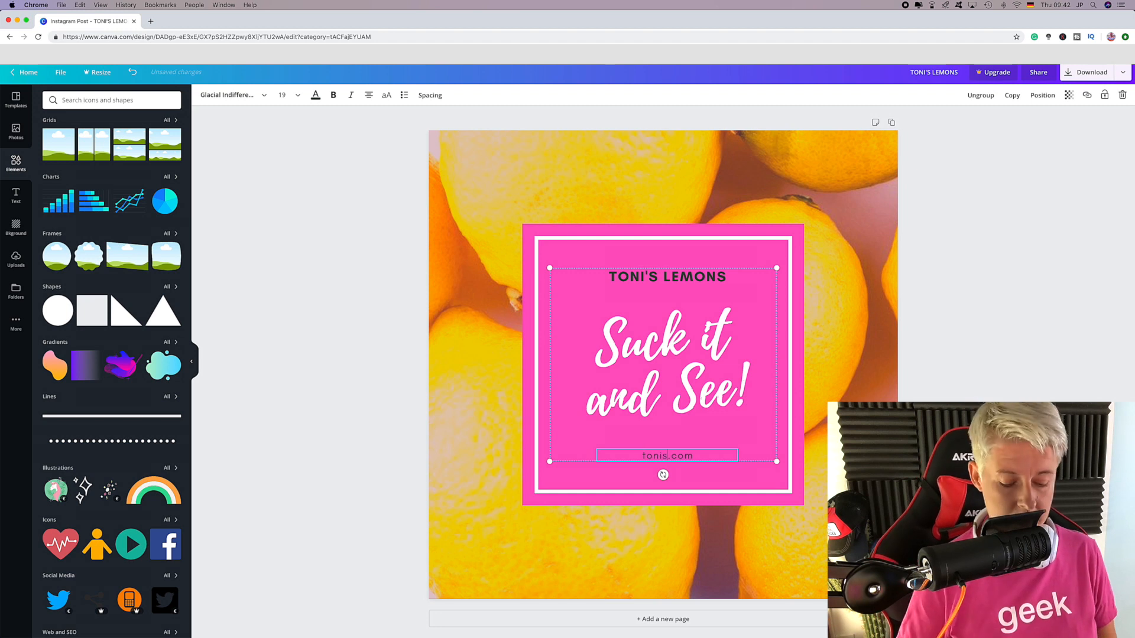
type("lemons")
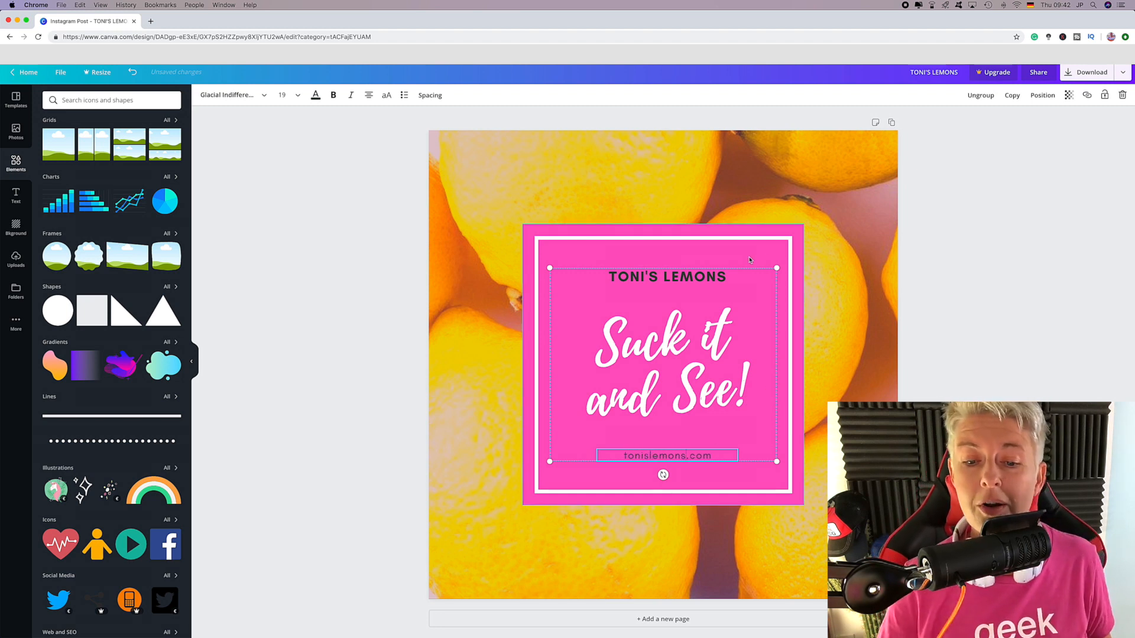
Step: Try pink and yellow as the colour of the "Suck it and See!" text and return it to white
left_click(615, 348)
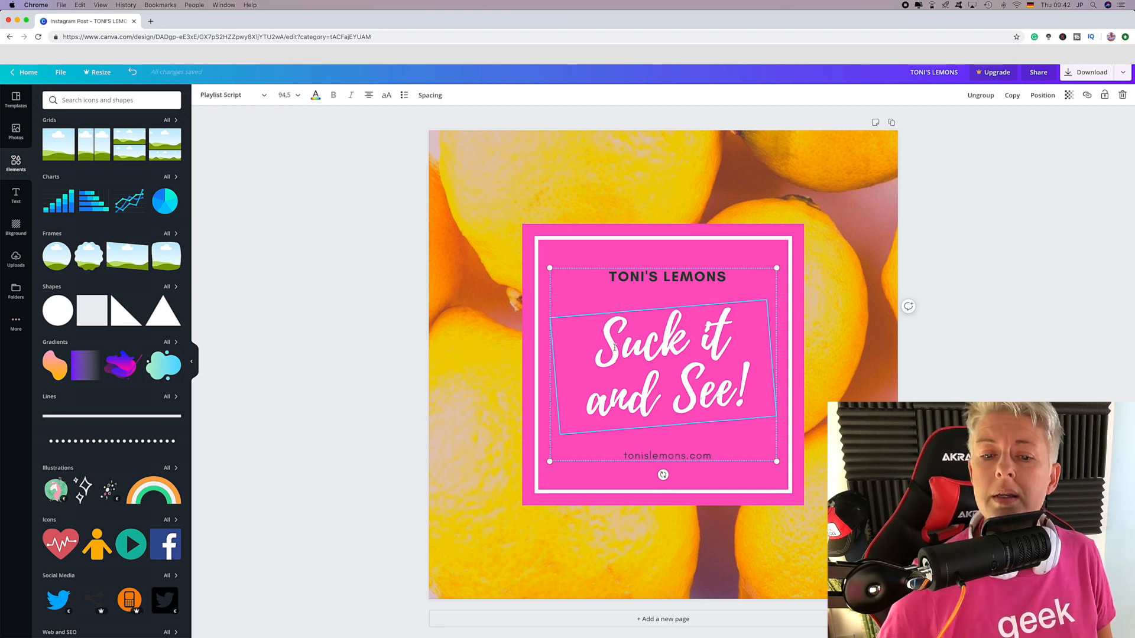
left_click_drag(615, 348, 734, 384)
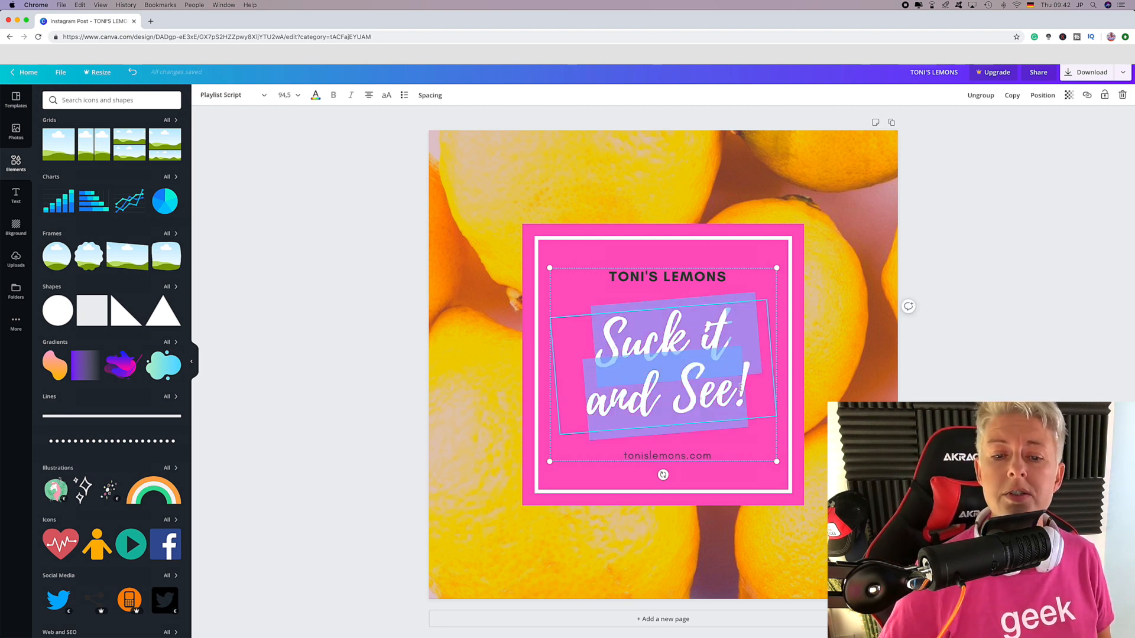
left_click(262, 96)
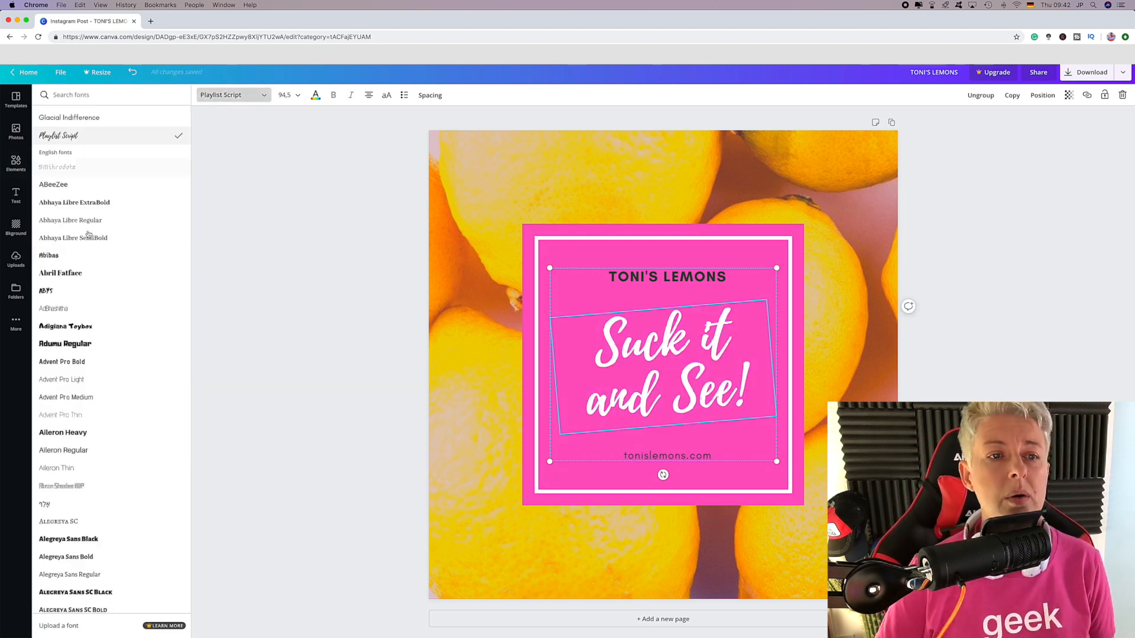
left_click(264, 96)
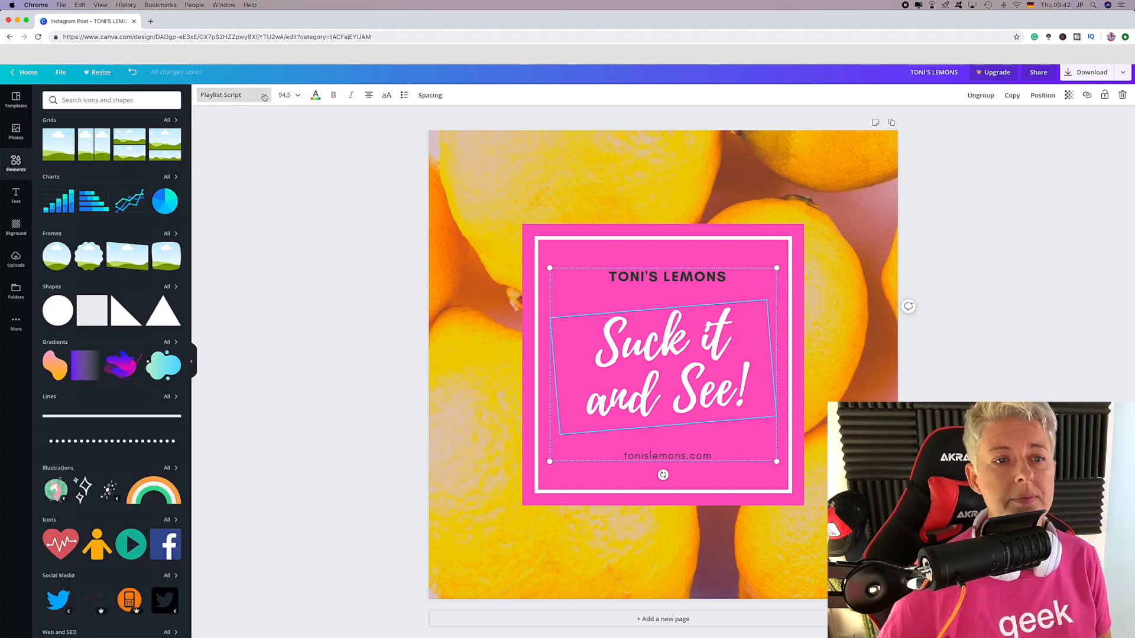
left_click(317, 98)
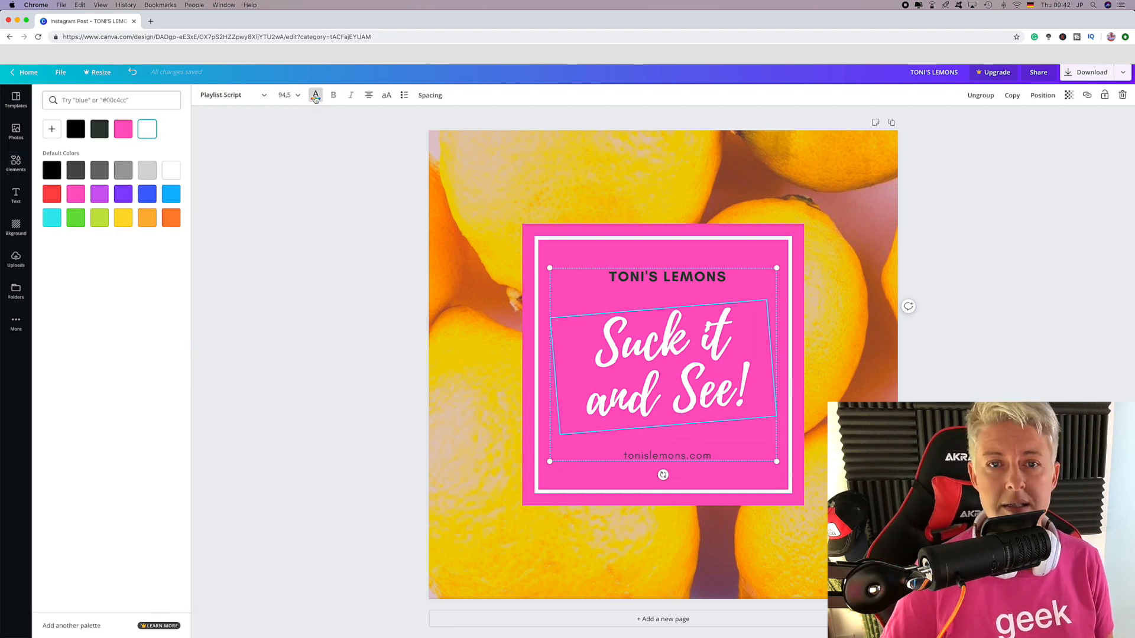
left_click(124, 128)
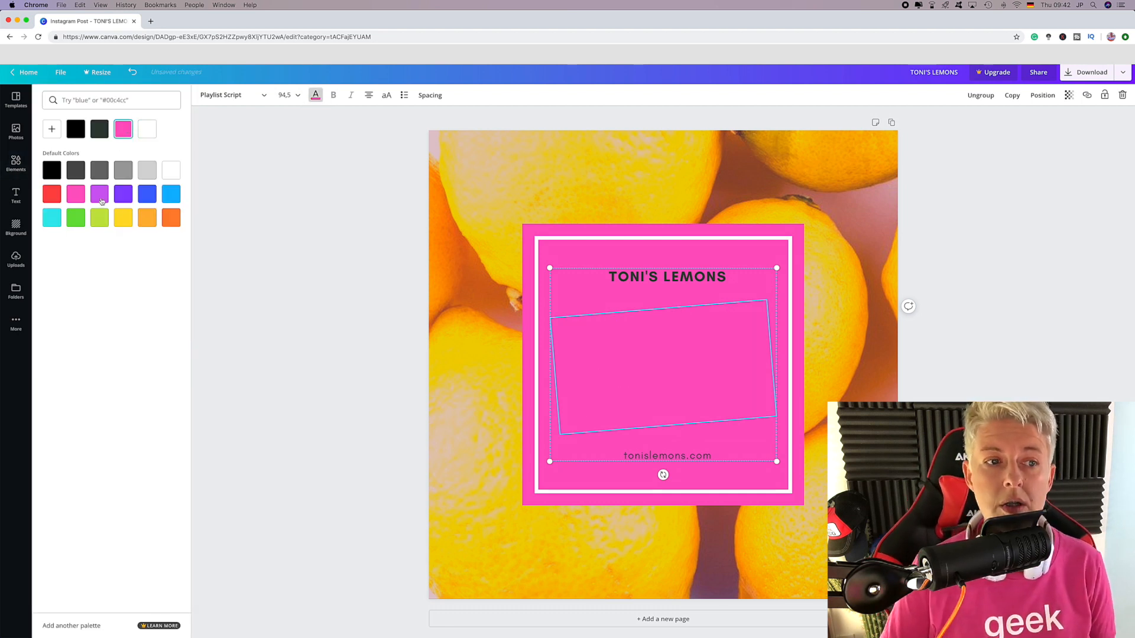
left_click(171, 170)
left_click(123, 219)
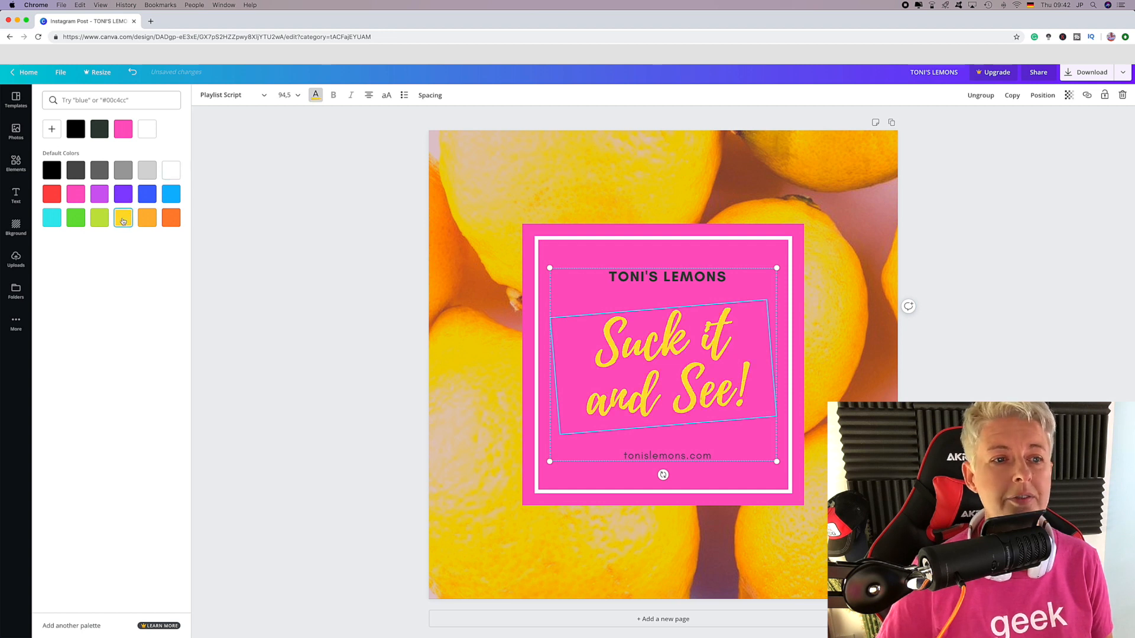
left_click(171, 170)
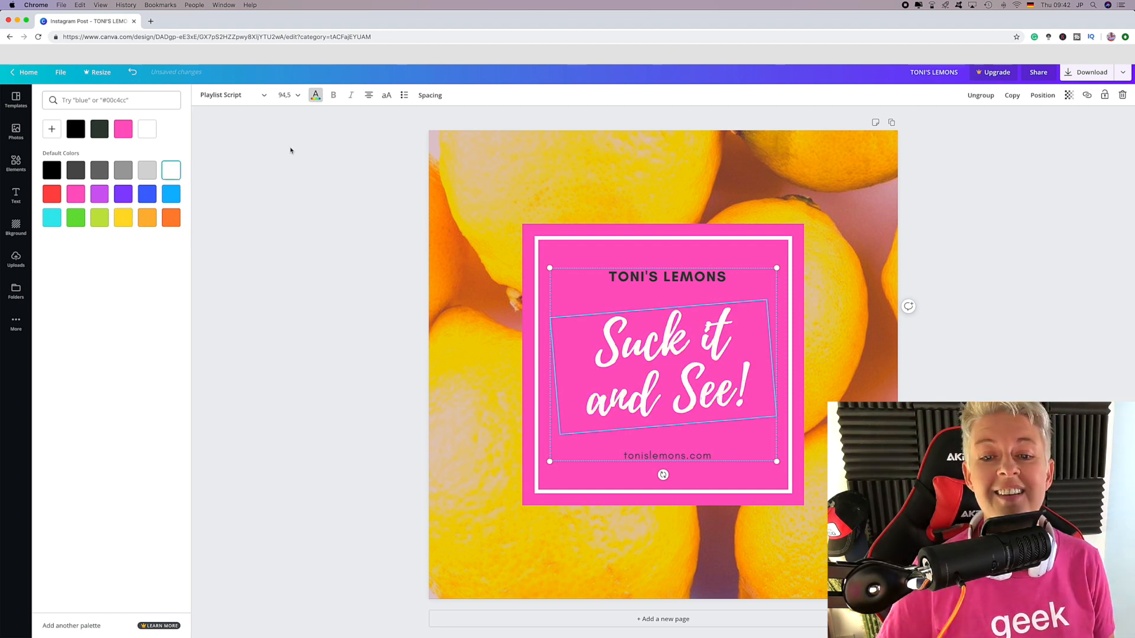
Step: Ungroup the pink card from its grouped elements and move it slightly up and to the right over the lemon photo
left_click(316, 95)
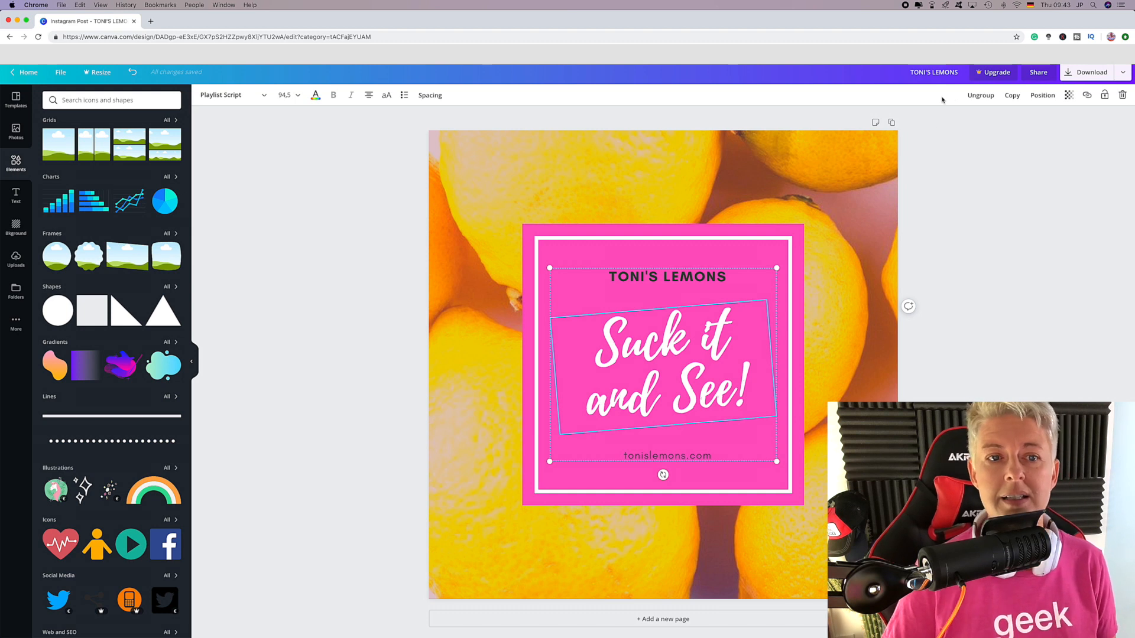
left_click(980, 97)
left_click(758, 246)
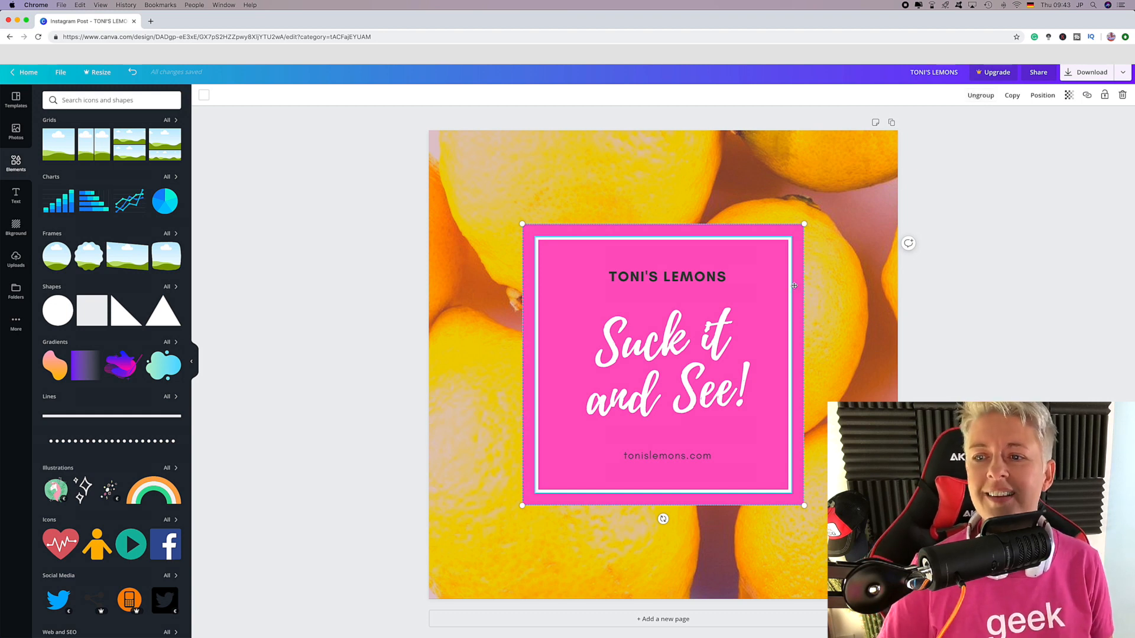
left_click(981, 95)
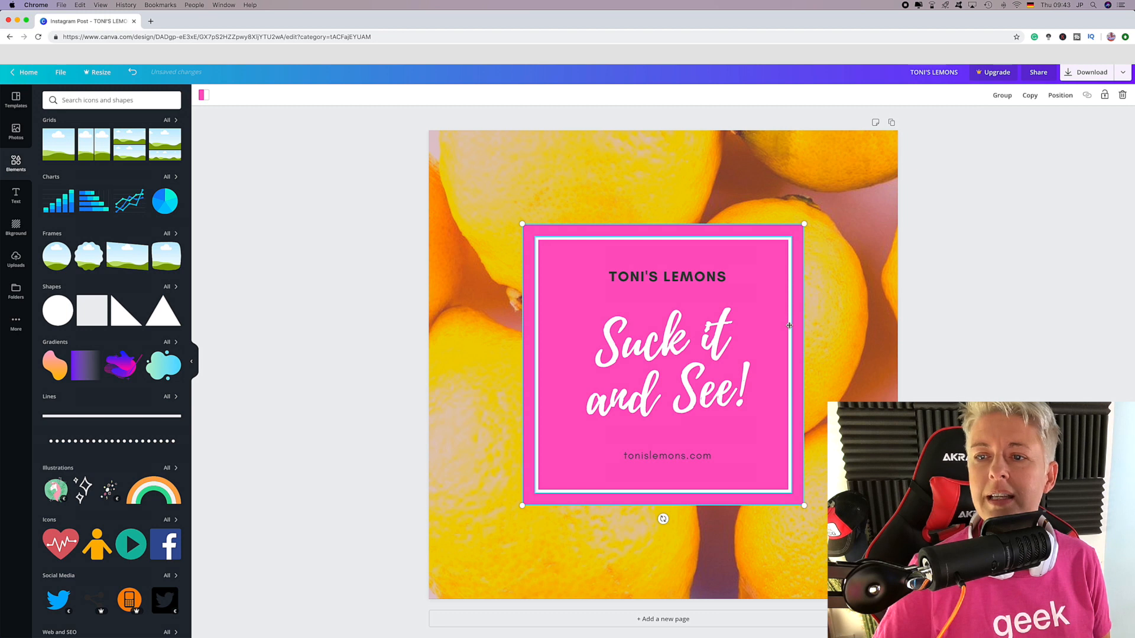
left_click_drag(788, 322, 812, 320)
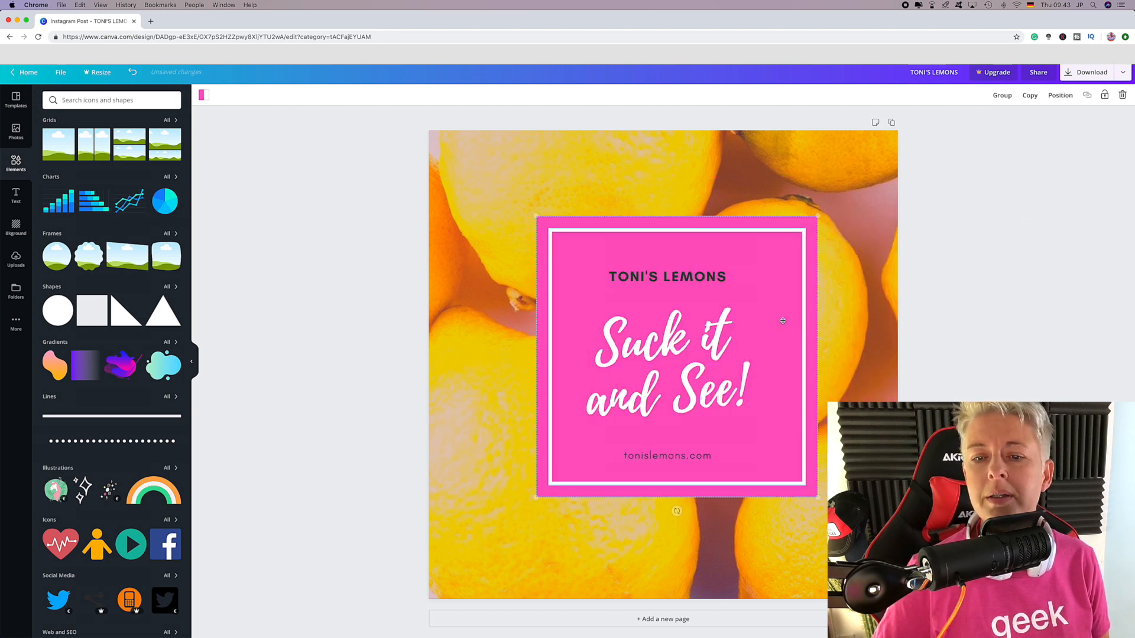
Step: Ungroup the card's text and reposition the "TONI'S LEMONS" heading and the "Suck it and See!" text to line up with the moved card
left_click(738, 334)
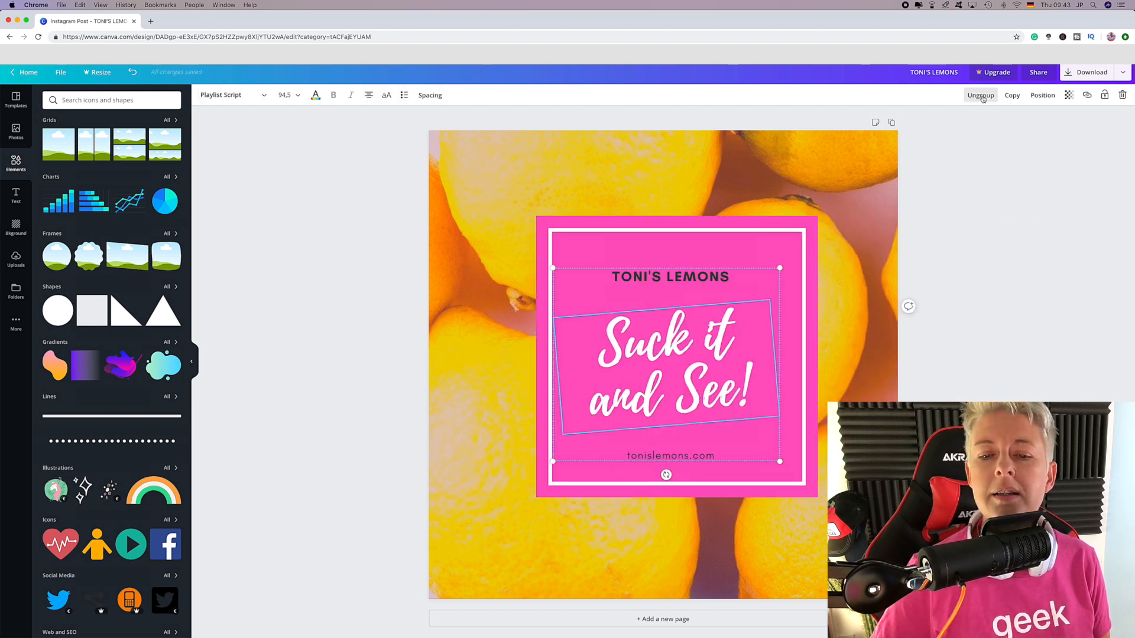
left_click(1003, 283)
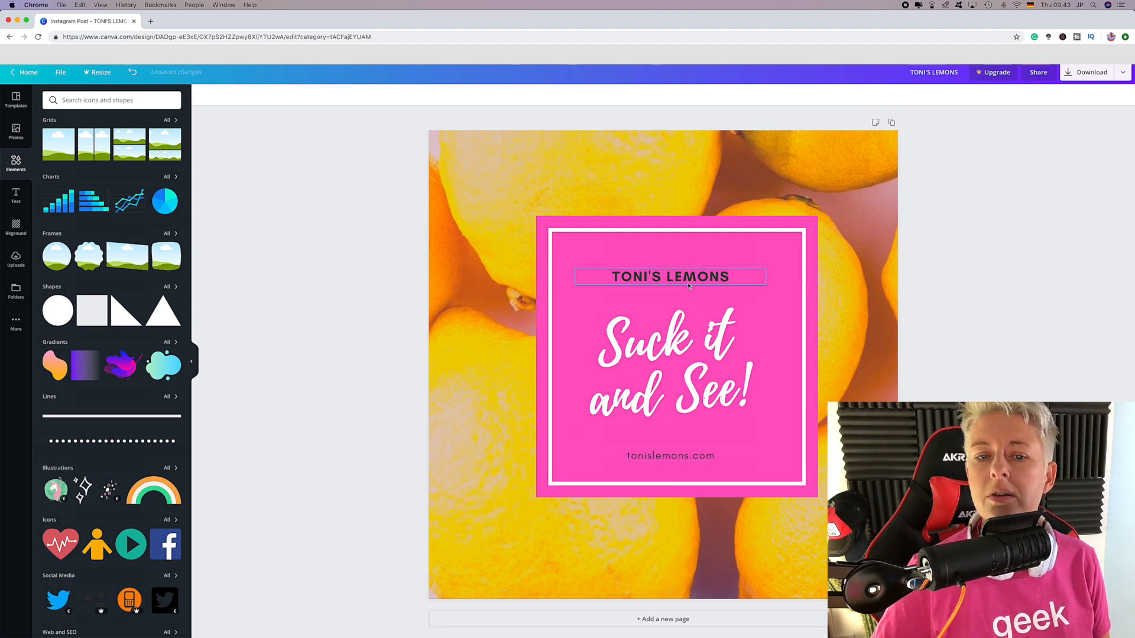
left_click_drag(689, 276, 698, 249)
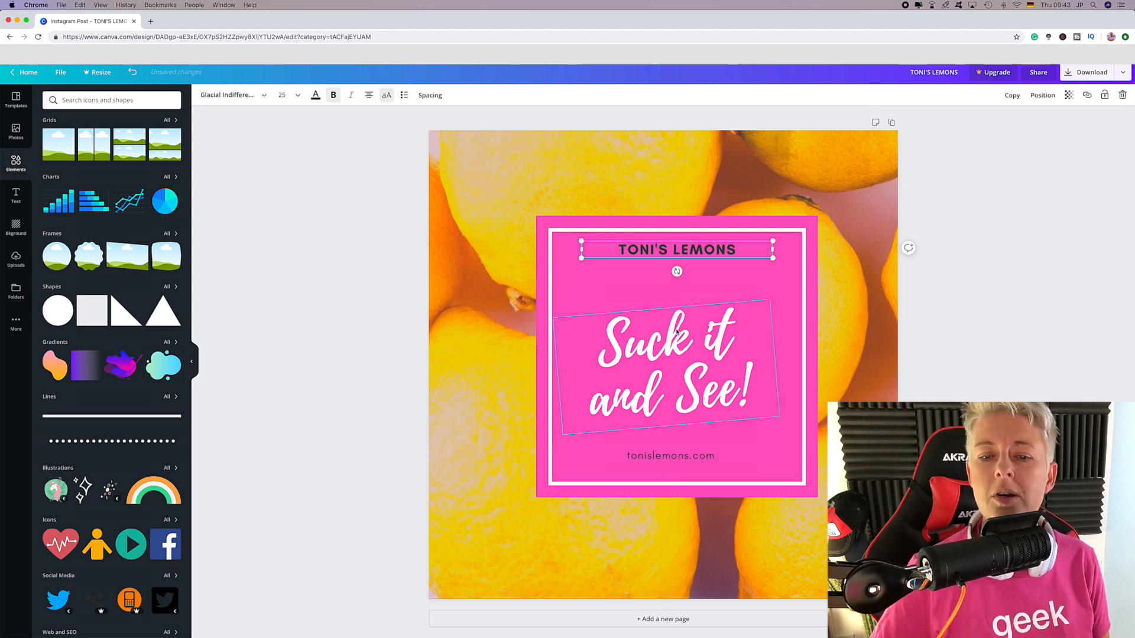
mouse_move(683, 313)
left_mouse_down()
mouse_move(671, 318)
mouse_move(684, 320)
left_mouse_up()
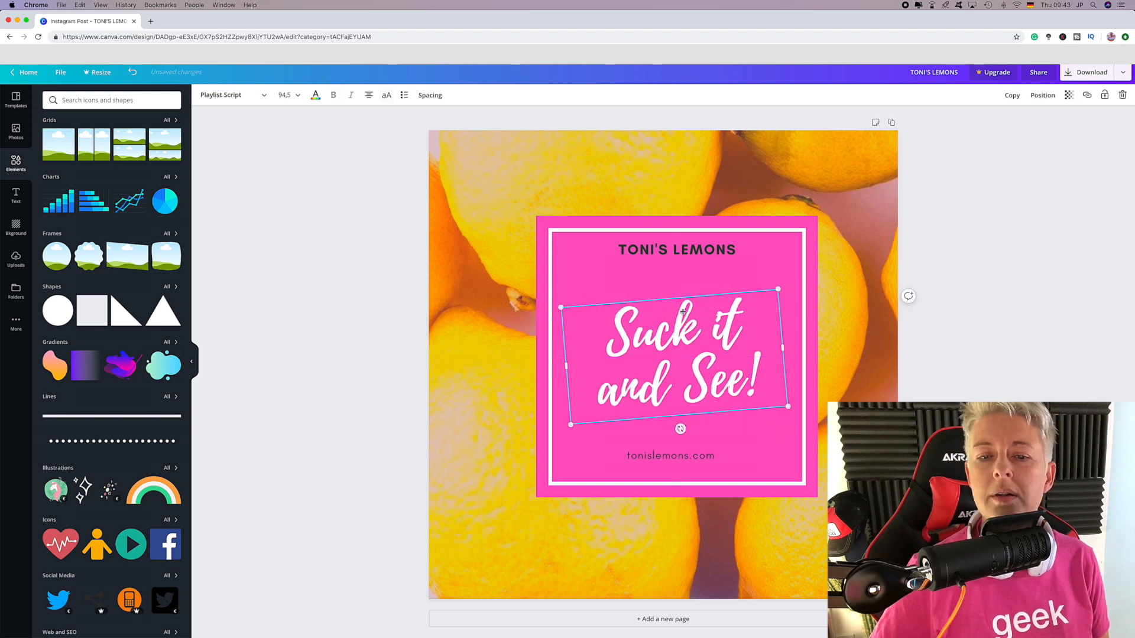
left_click_drag(682, 245, 682, 271)
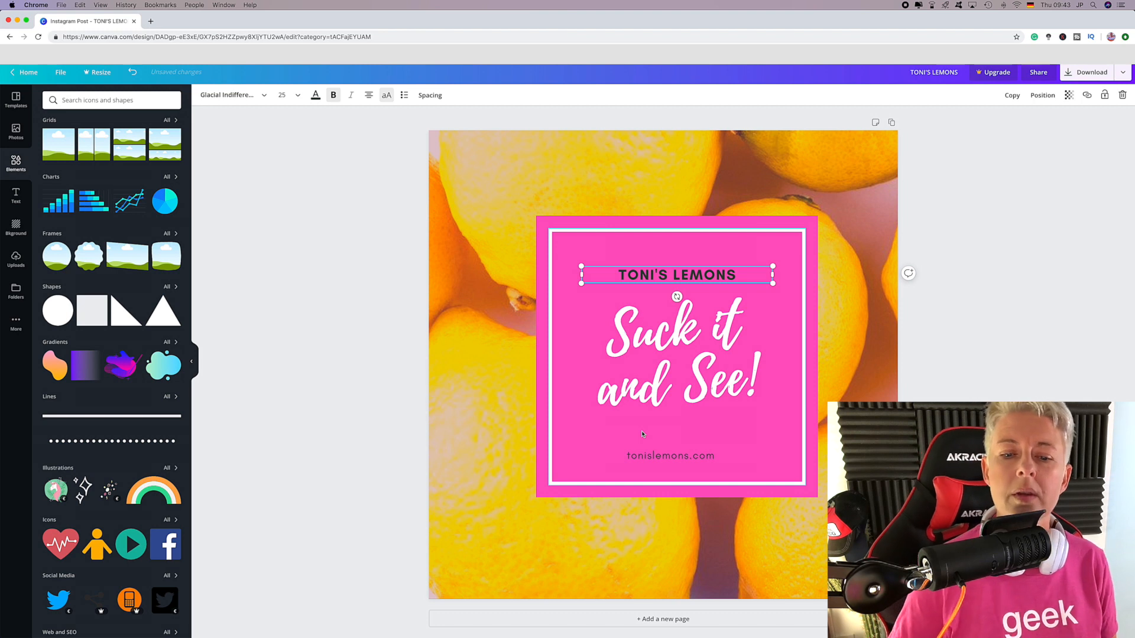
left_click(535, 165)
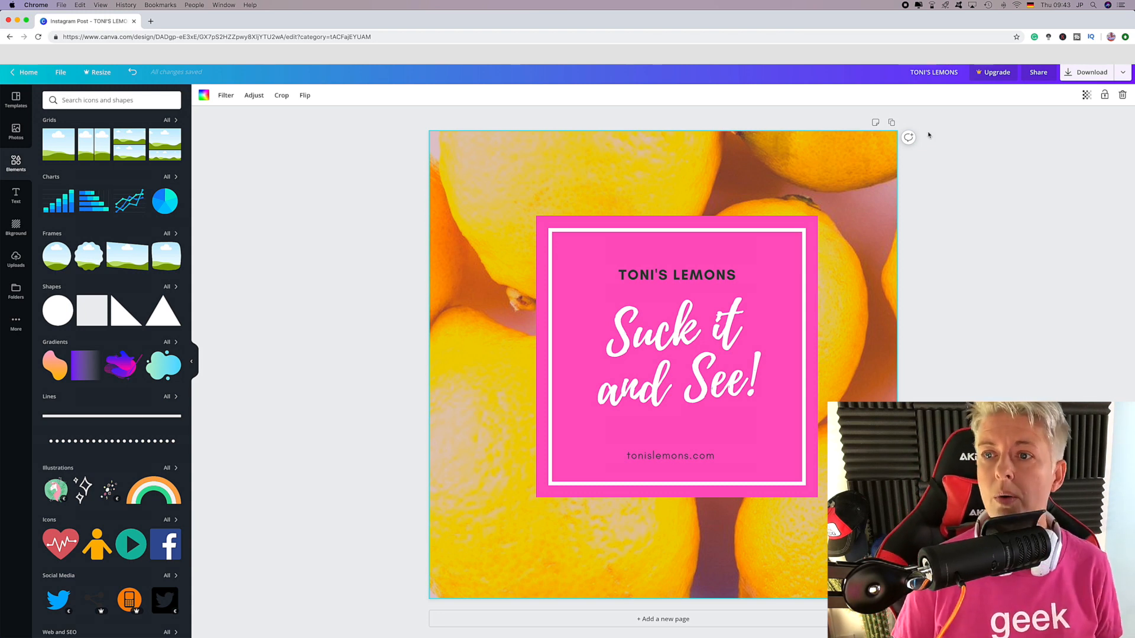
Step: Examine the design's sharing options and the list of publishing destinations, including the Facebook Group option
left_click(1046, 75)
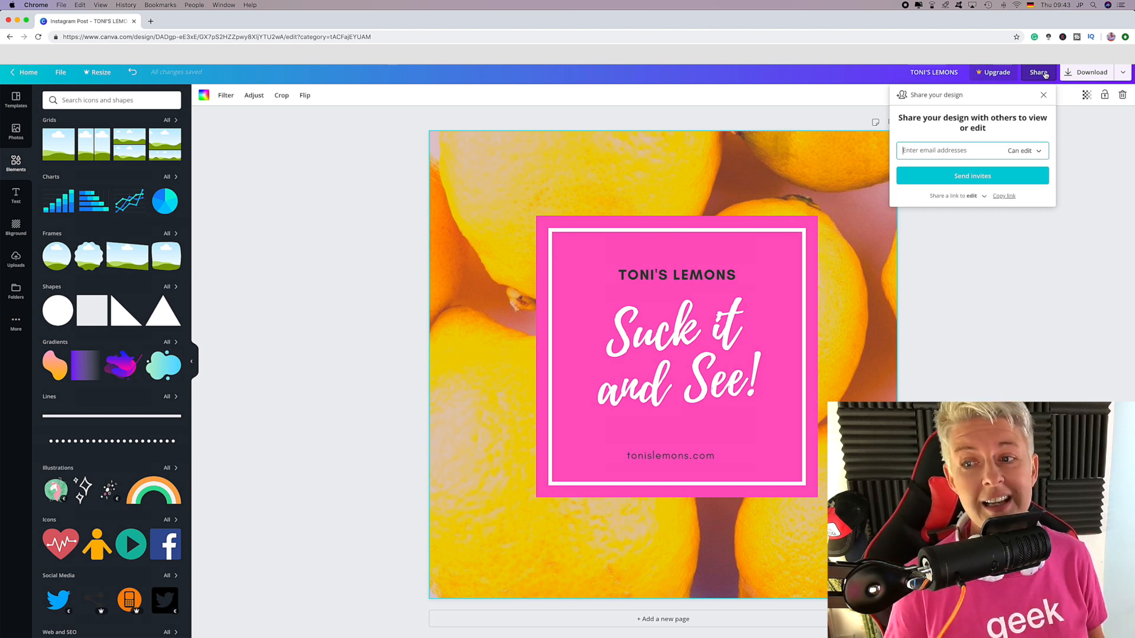
left_click(1045, 75)
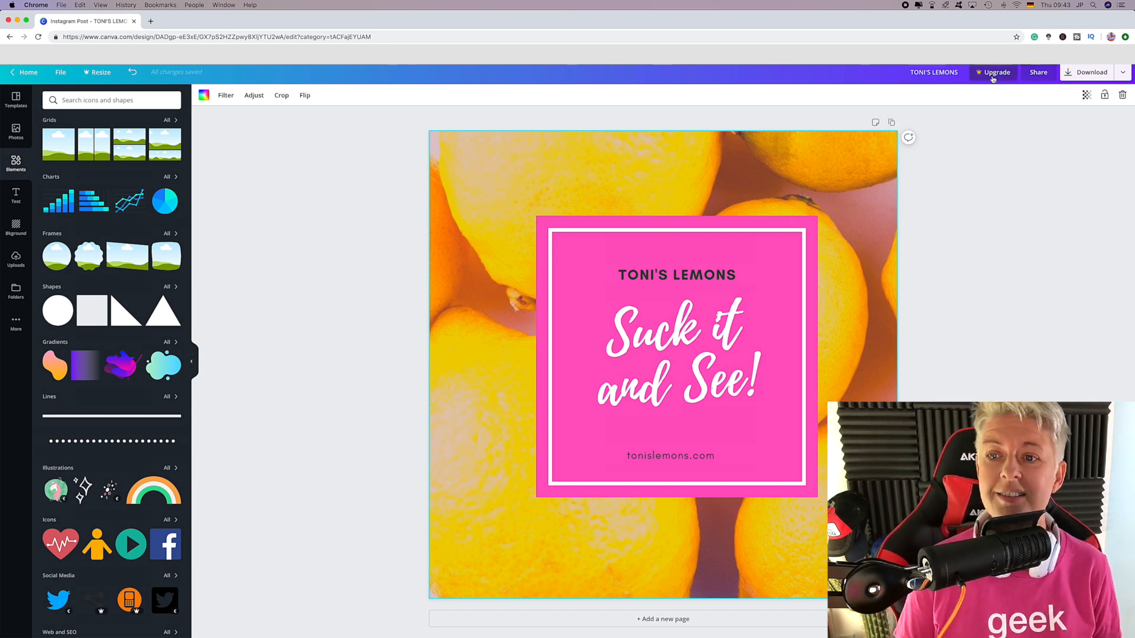
left_click(1121, 74)
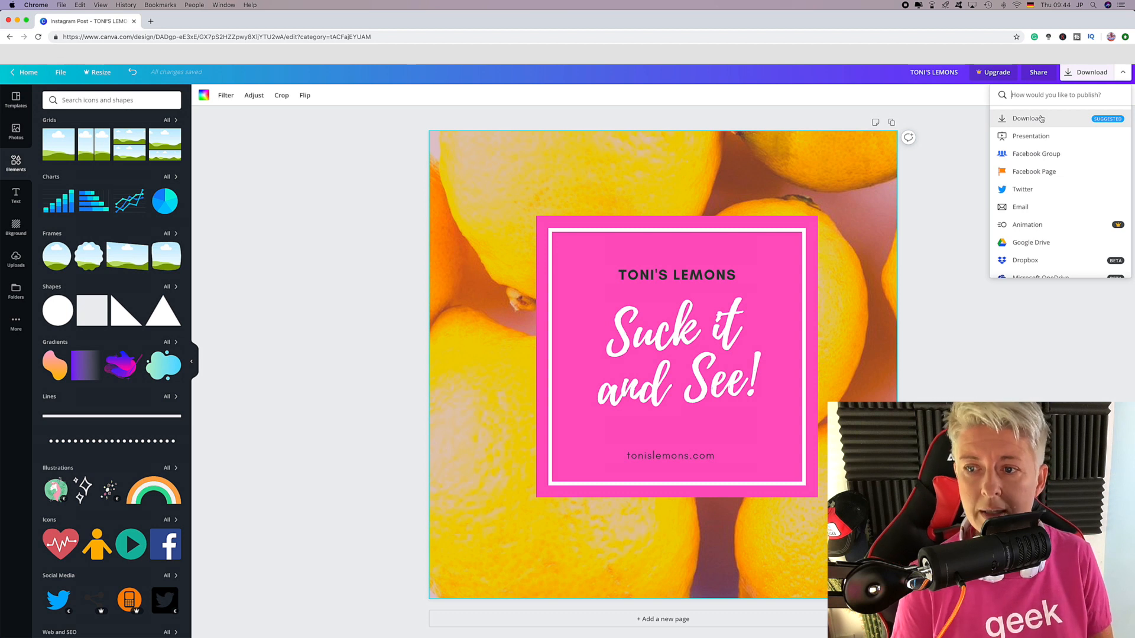
left_click(1036, 154)
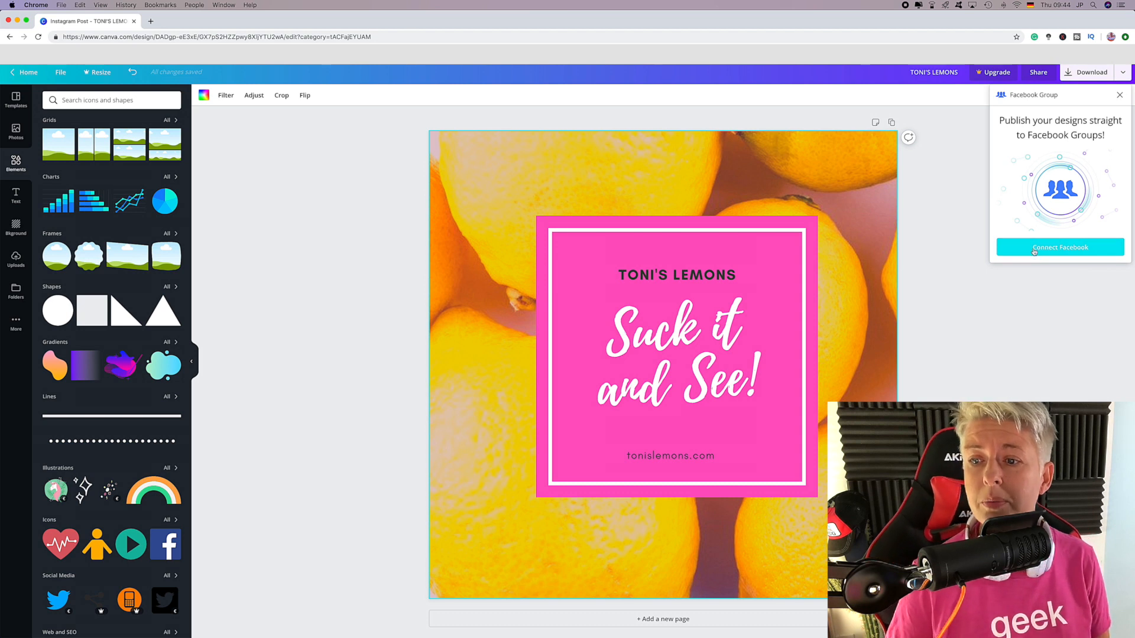
left_click(1119, 95)
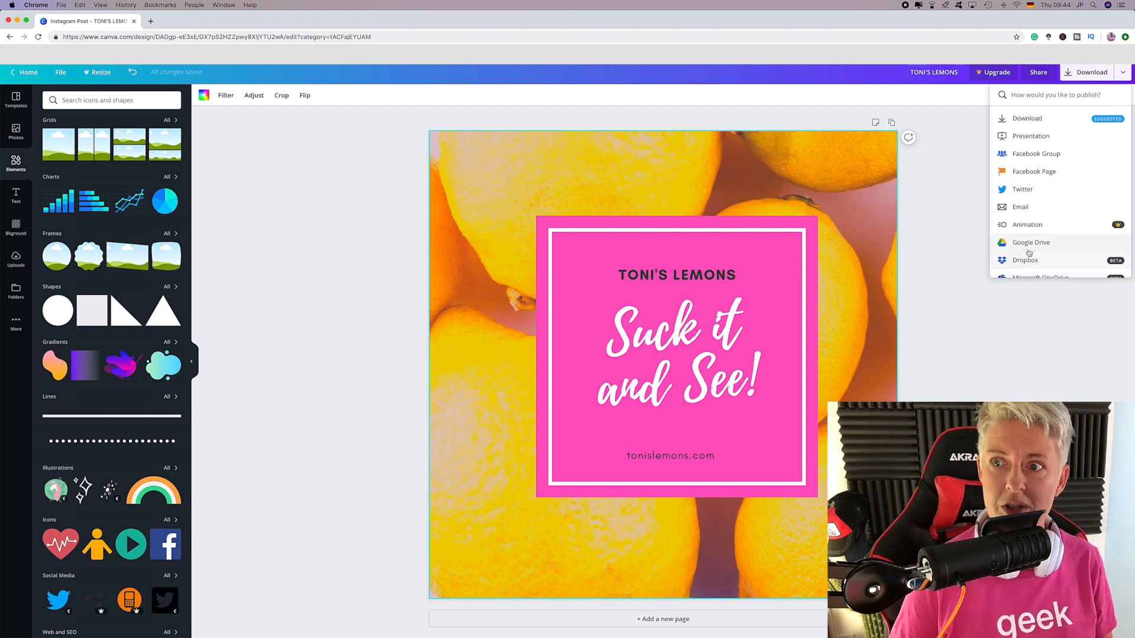
scroll(1056, 247, "down", 5)
scroll(1058, 248, "up", 4)
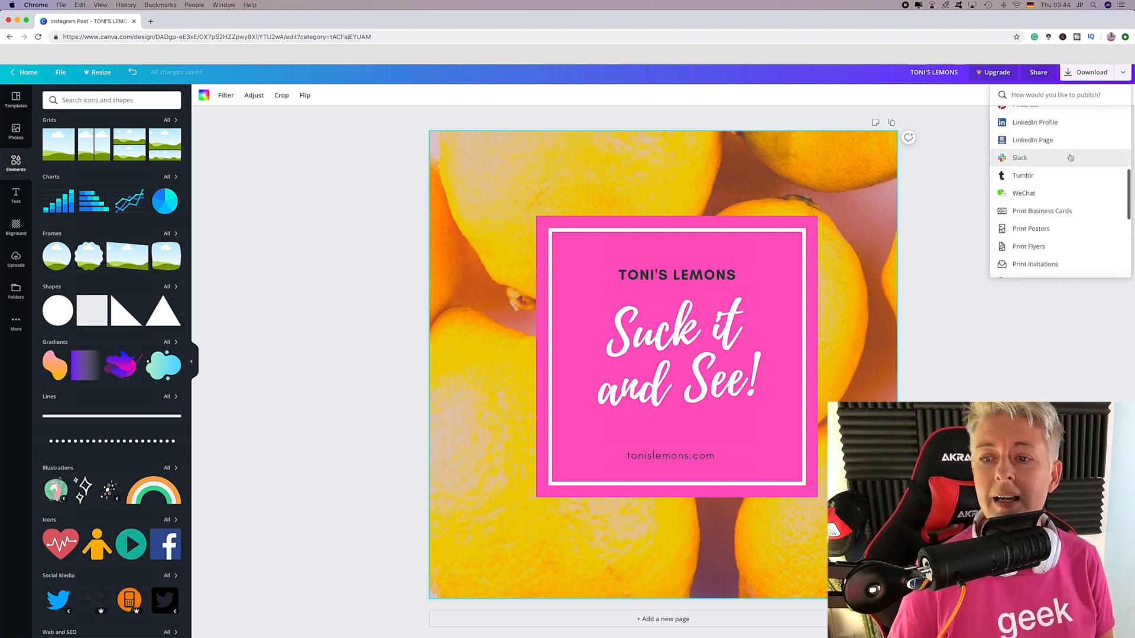
scroll(1063, 248, "down", 3)
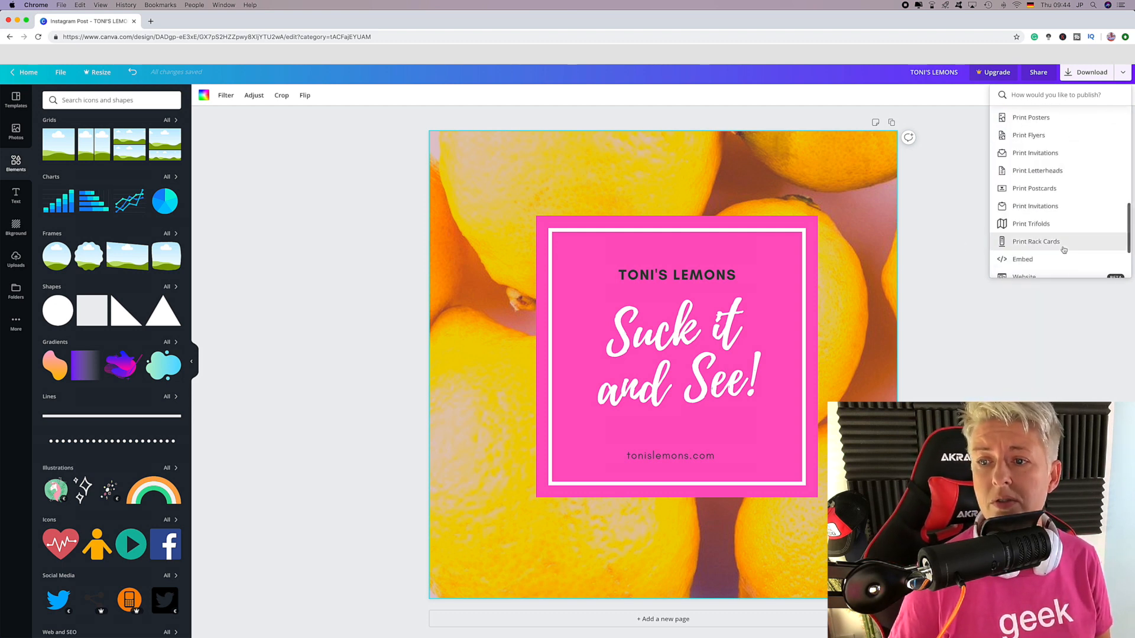
scroll(1062, 246, "up", 8)
left_click(956, 119)
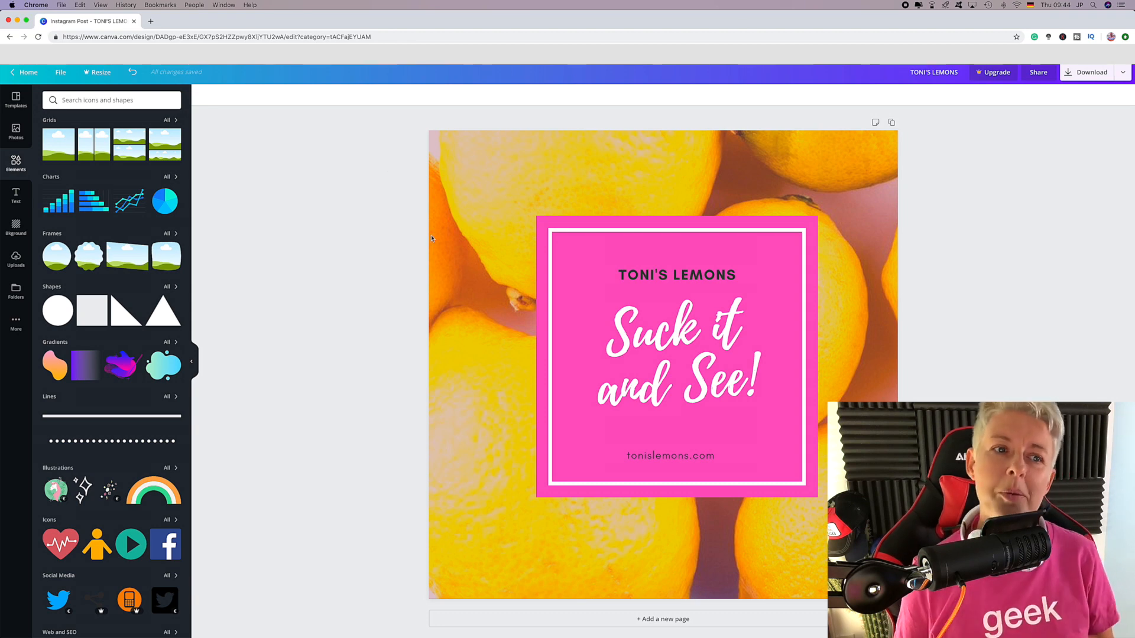
Step: Return to the home page and create a new design with custom dimensions of 3000 by 1200 px
left_click(26, 75)
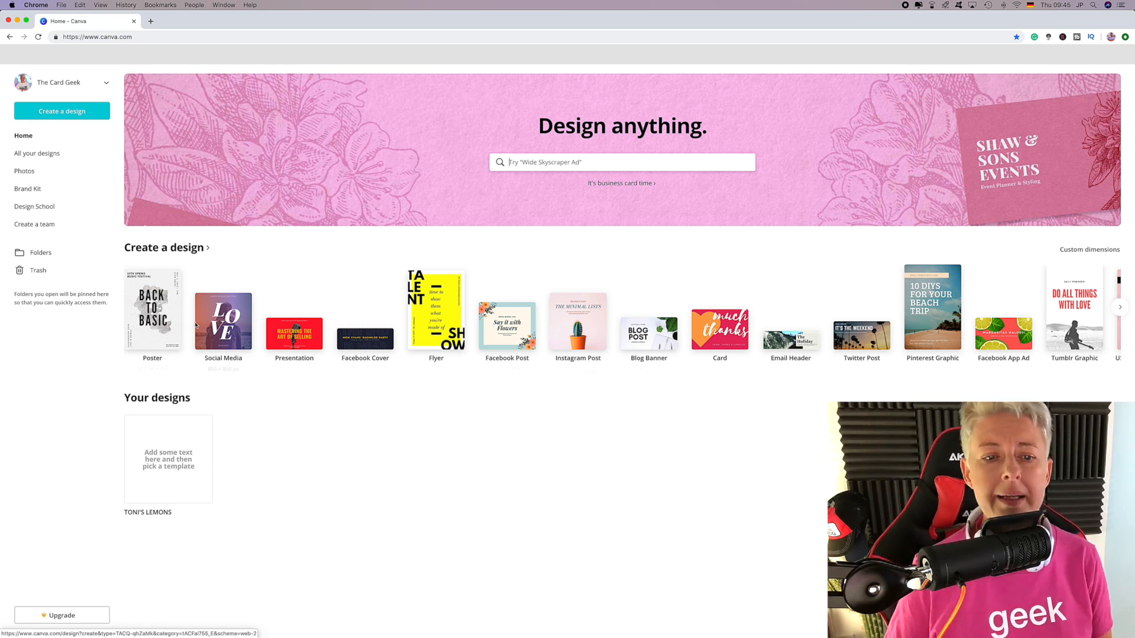
left_click(67, 114)
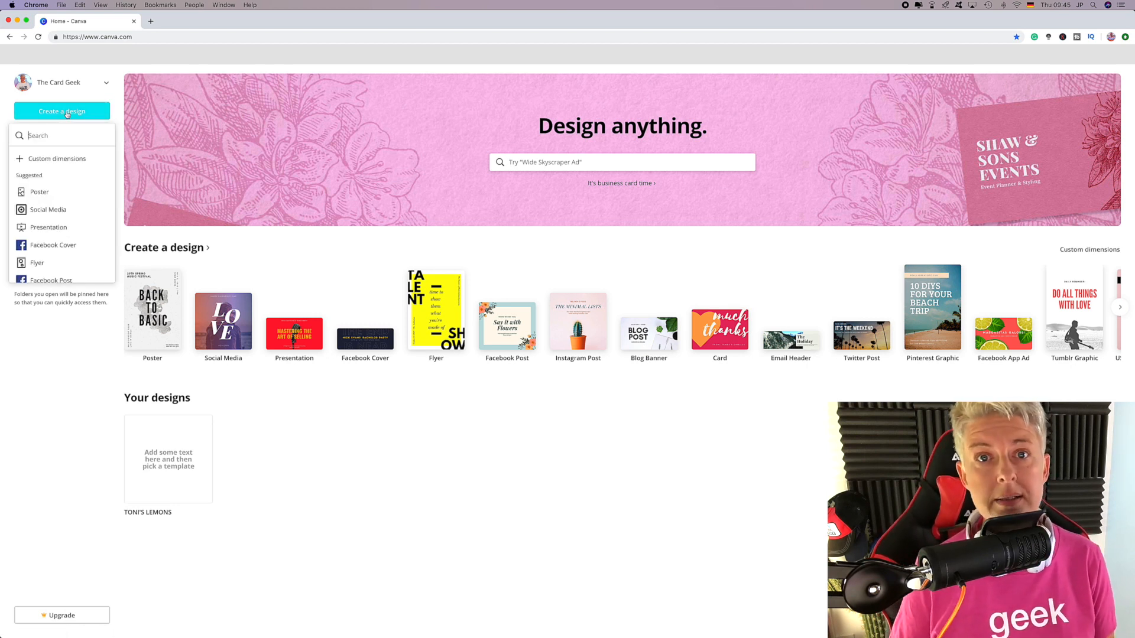
left_click(47, 159)
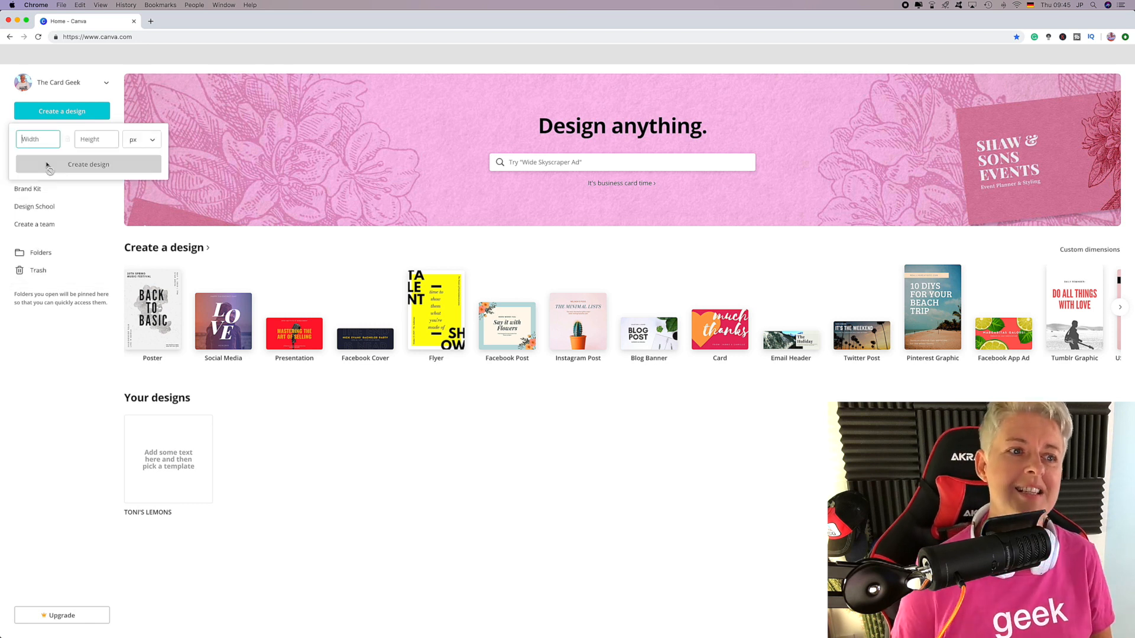
type("3000")
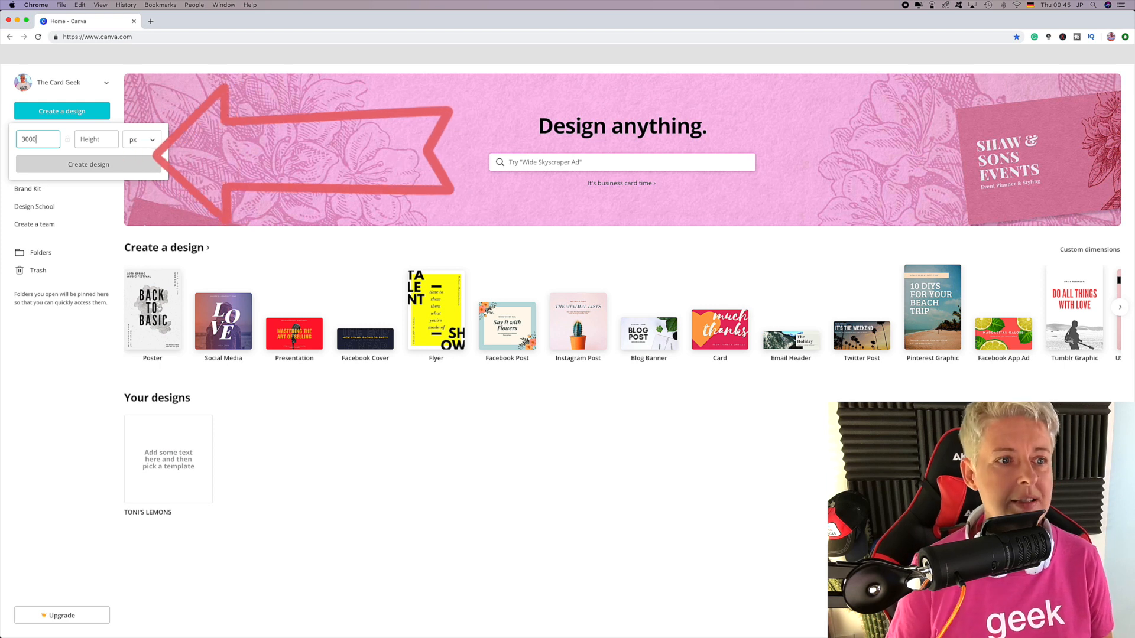
key("Tab")
type("12")
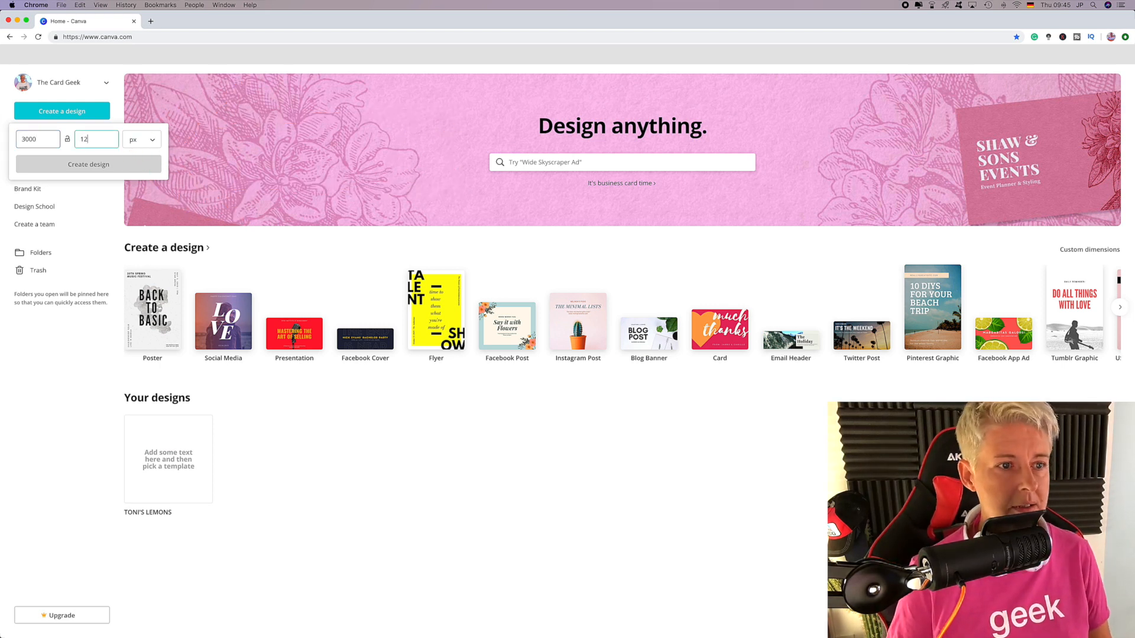
type("00")
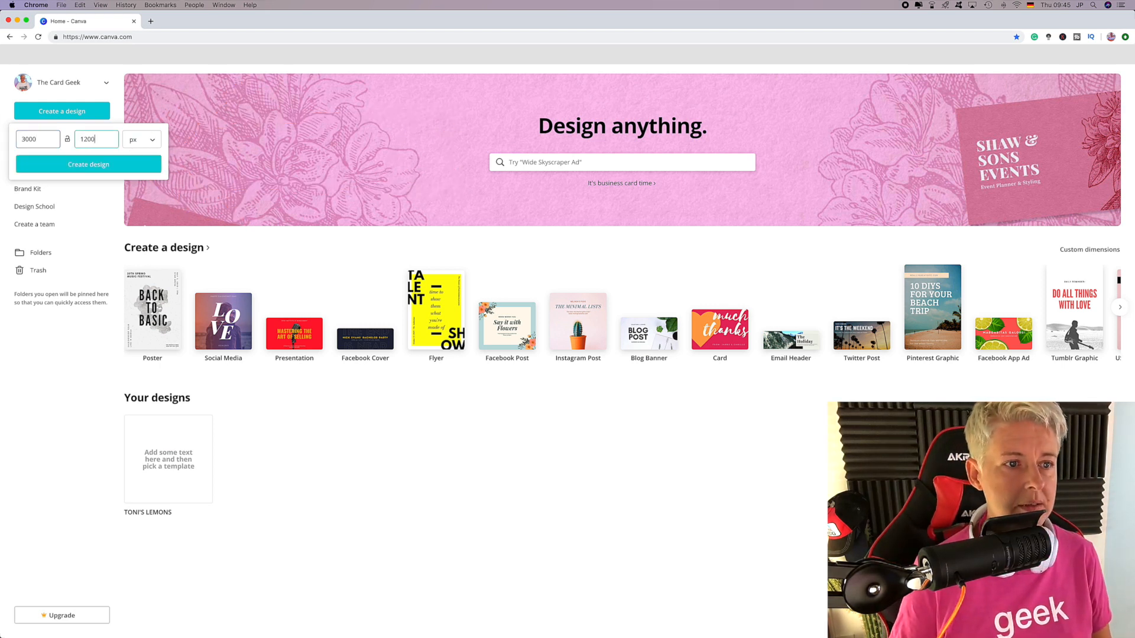
left_click(114, 169)
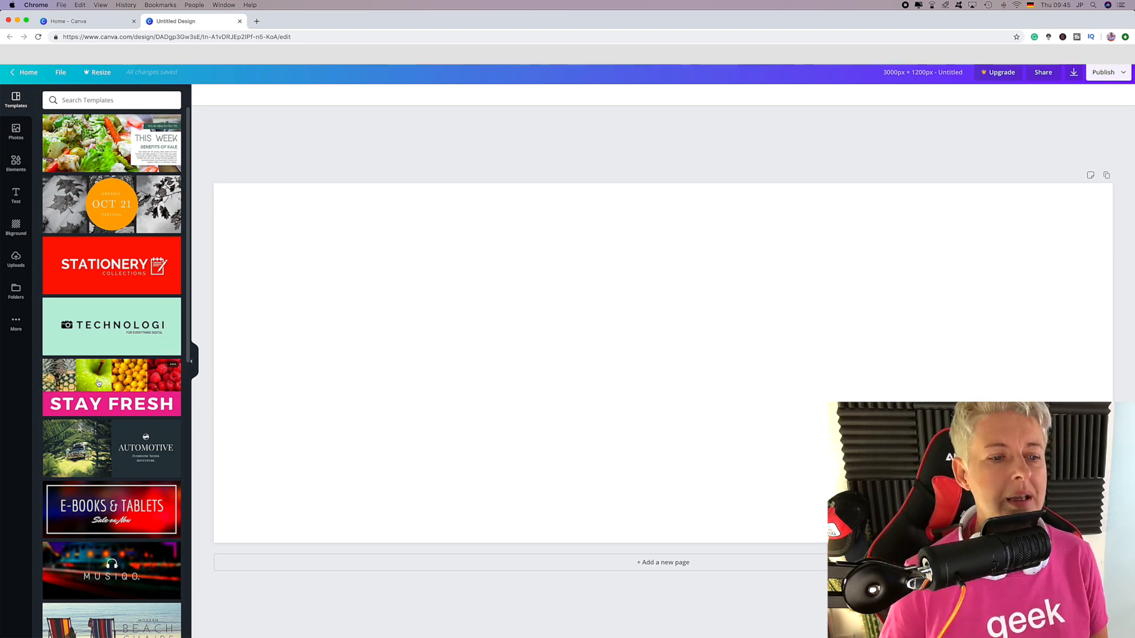
Step: Apply the "STAY FRESH" template to the blank design and select its row of four fruit photos
left_click(136, 385)
left_click(485, 278)
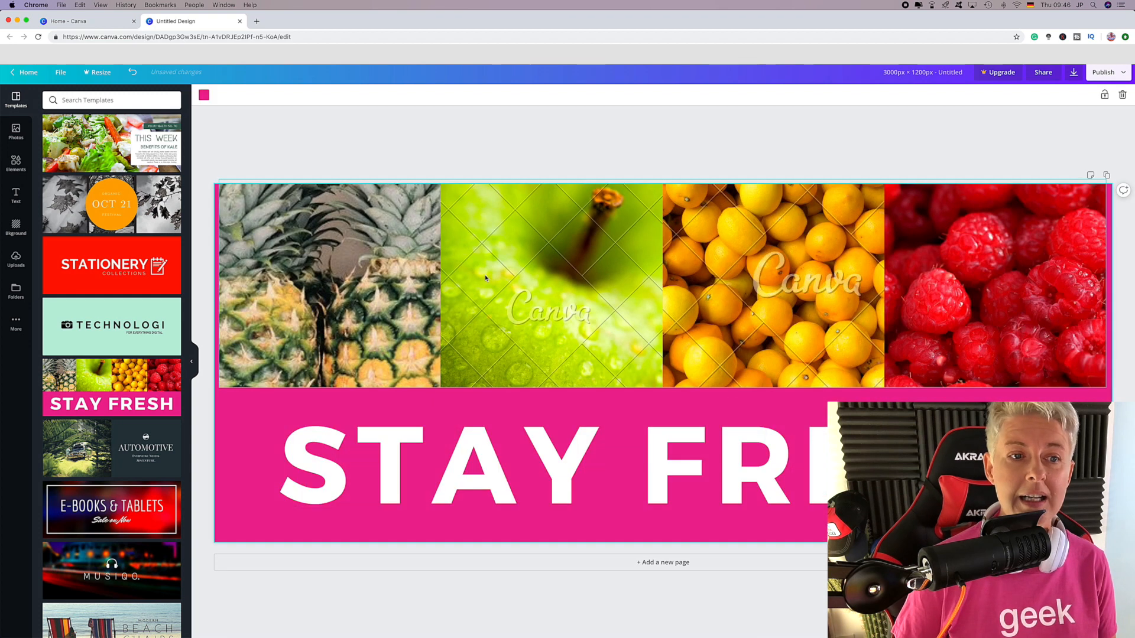
left_click(484, 280)
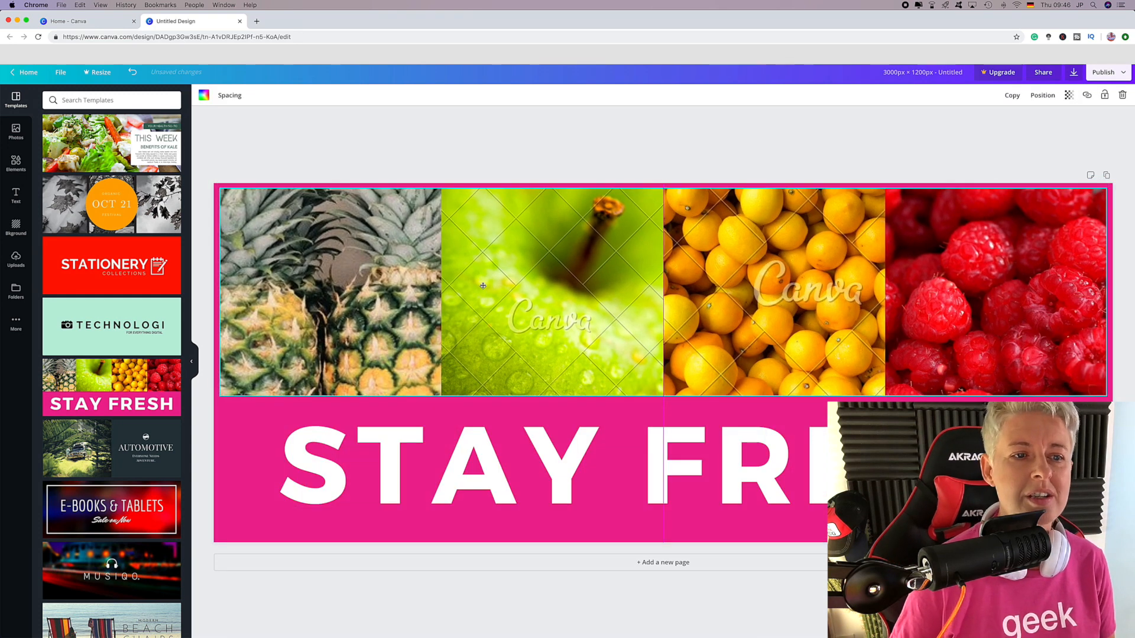
left_click(497, 279)
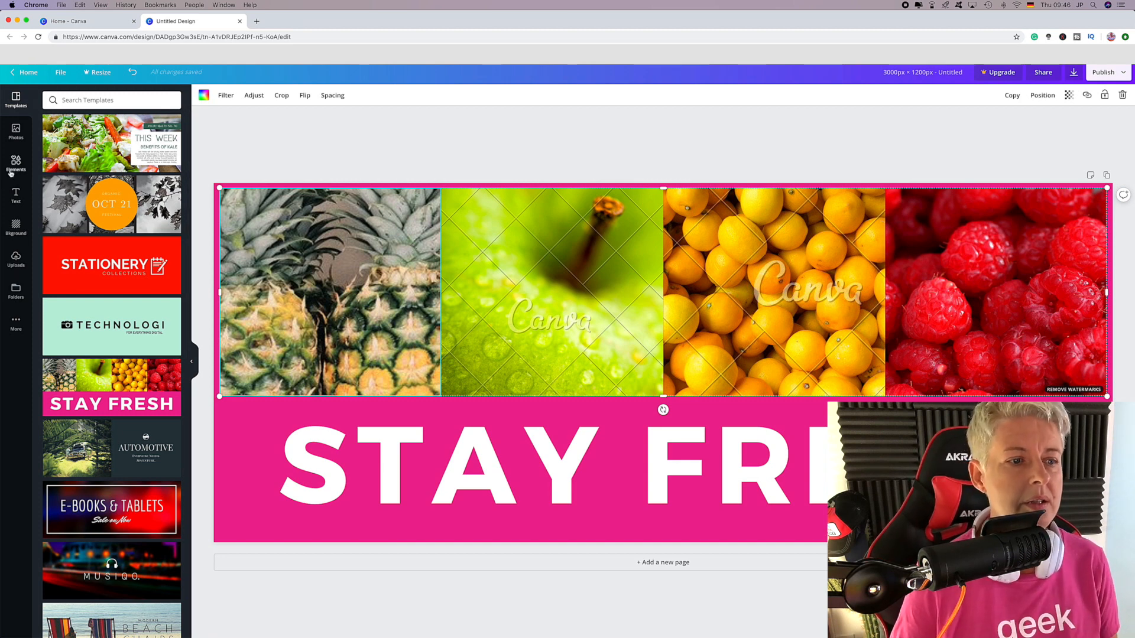
Step: Replace the four fruit photos in order with the trending desert landscape, berry bowl, paper roll, and dog and cat photos
left_click(17, 131)
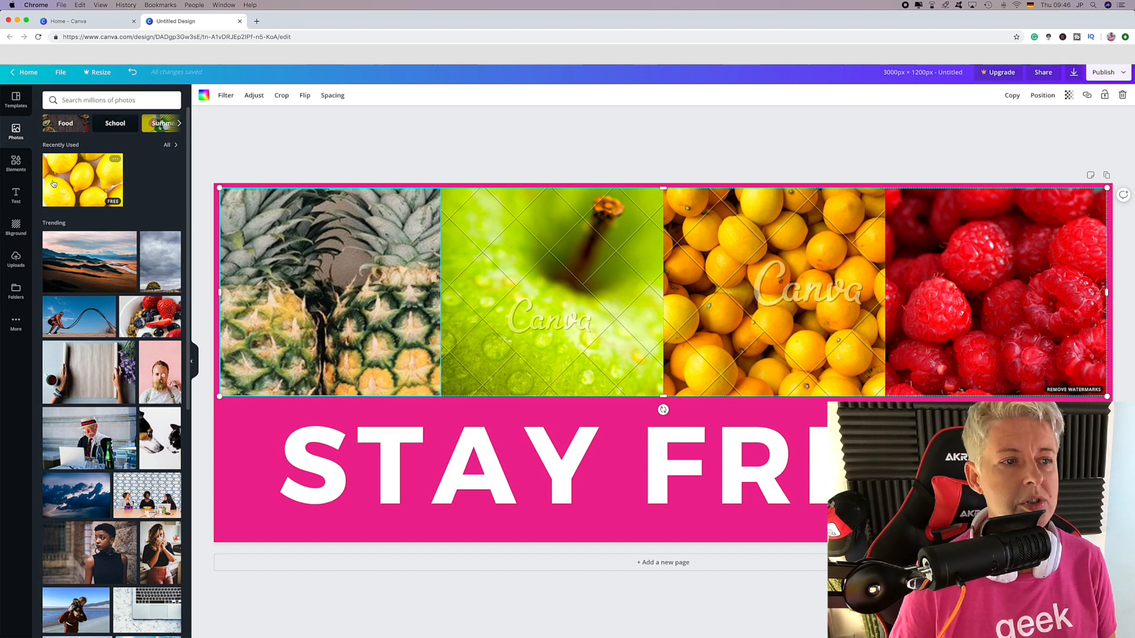
left_click(83, 269)
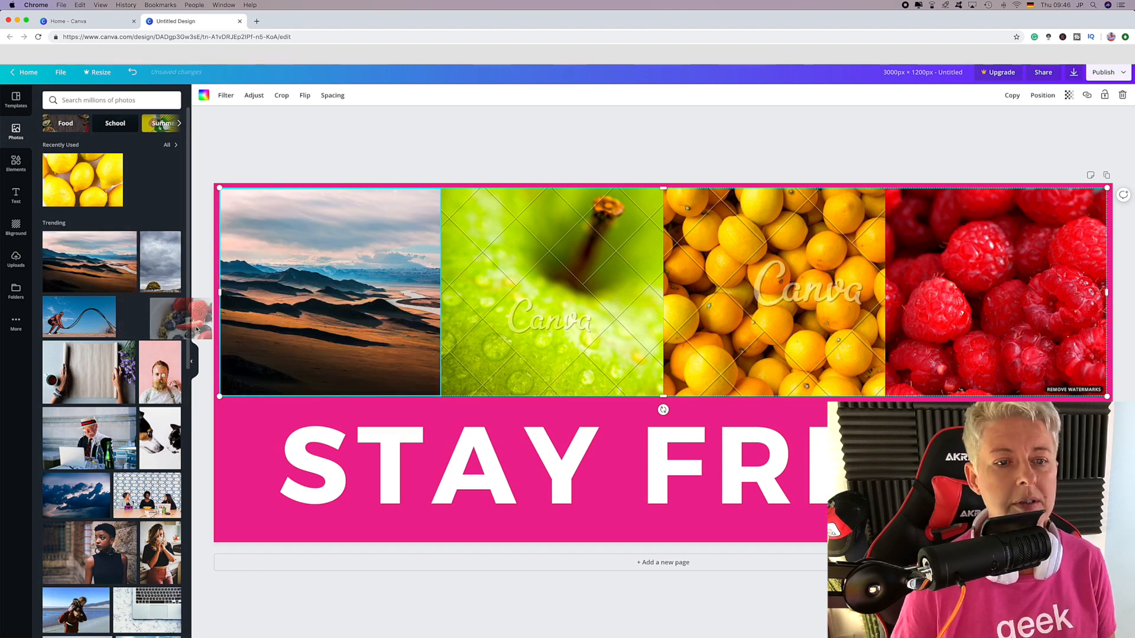
left_click_drag(150, 316, 550, 290)
left_click_drag(109, 364, 769, 289)
left_click_drag(163, 431, 993, 295)
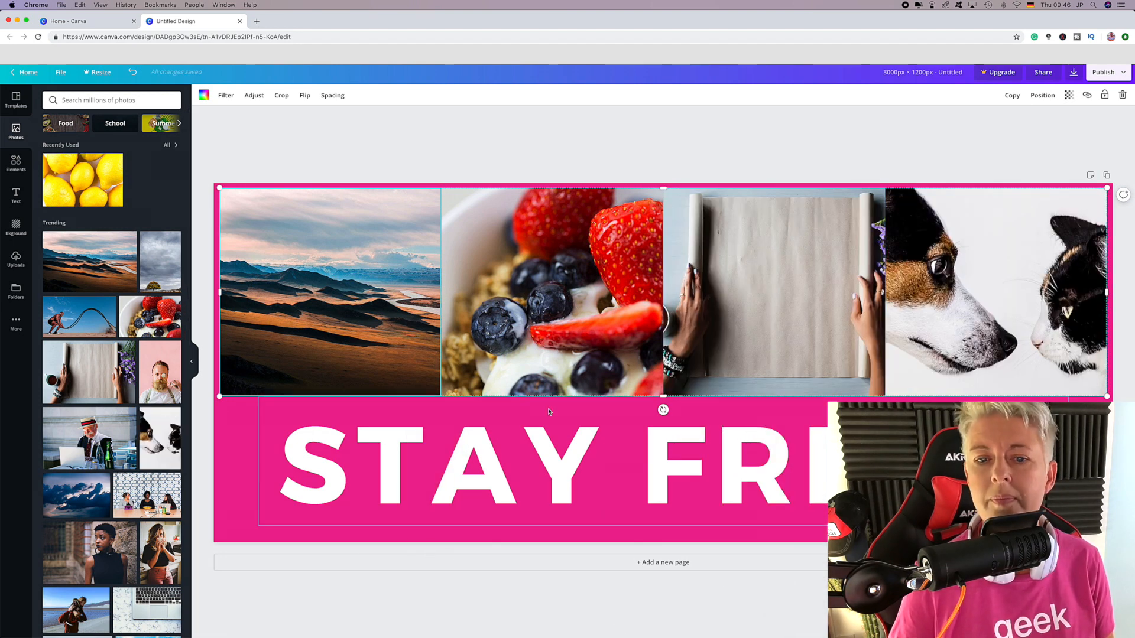
Step: Search the photos for "animals" and replace the first three photos in the row with the kingfisher, leopard and elephants
left_click(111, 100)
type("d")
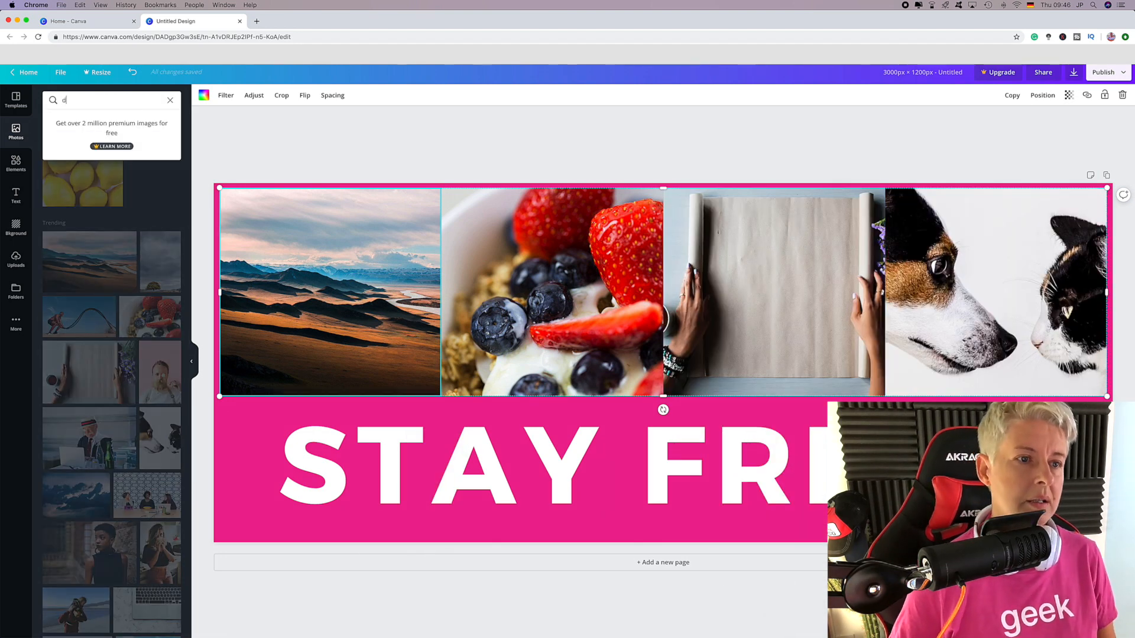
type("nimals")
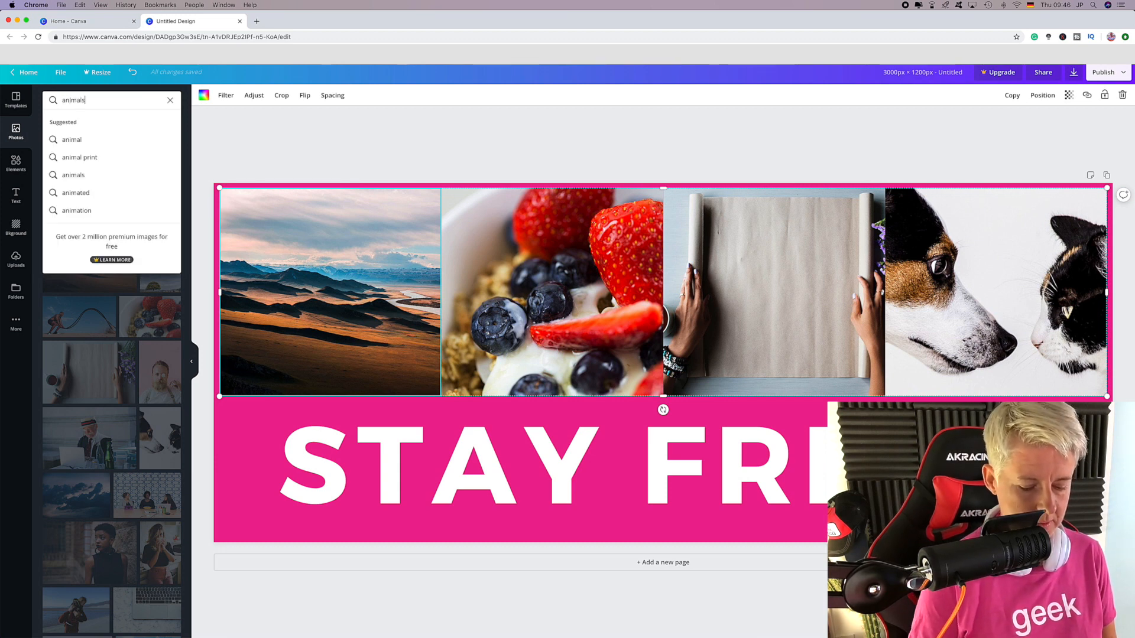
key("Return")
left_click_drag(74, 224, 272, 260)
left_click_drag(160, 211, 502, 272)
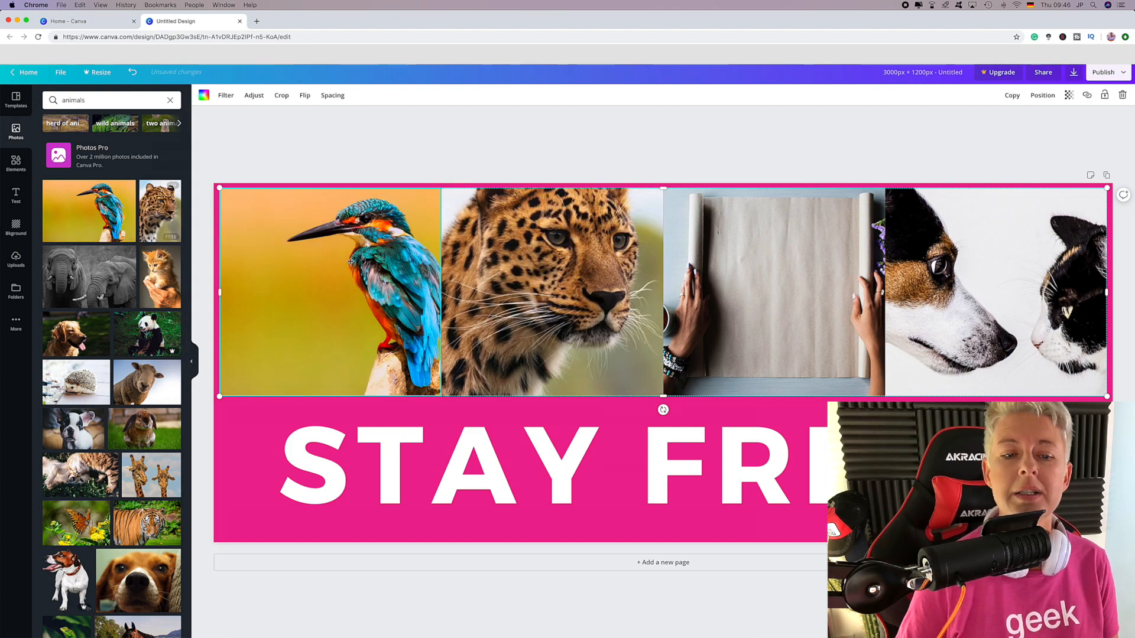
left_click_drag(89, 277, 763, 295)
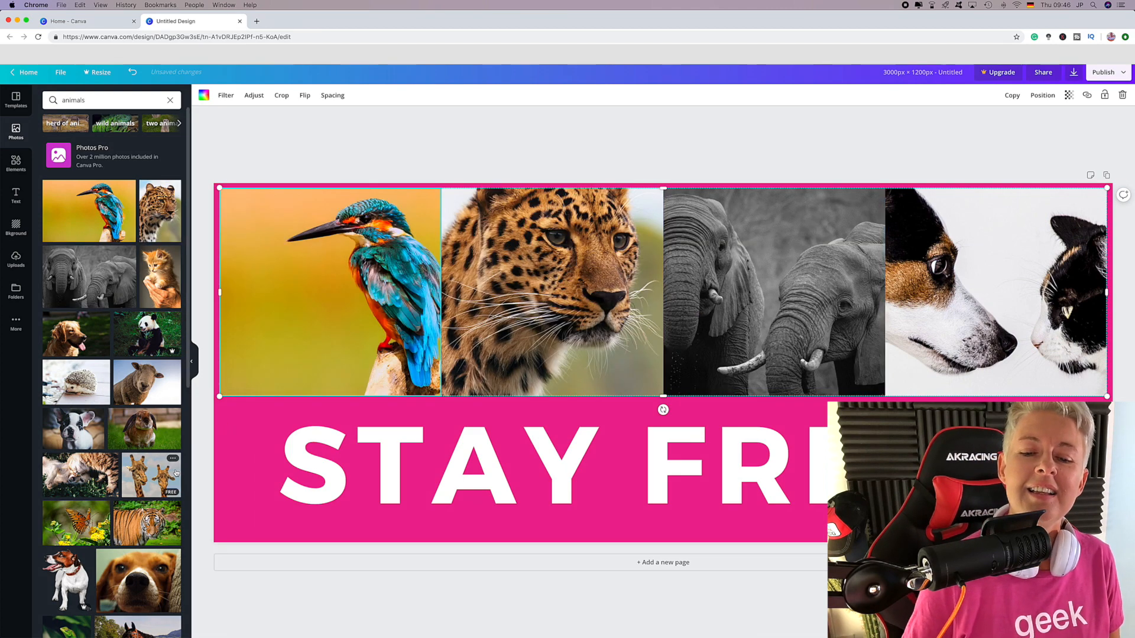
Step: Clear the page by deleting the photo row, the "STAY FRESH" text and the pink background
left_click(742, 454)
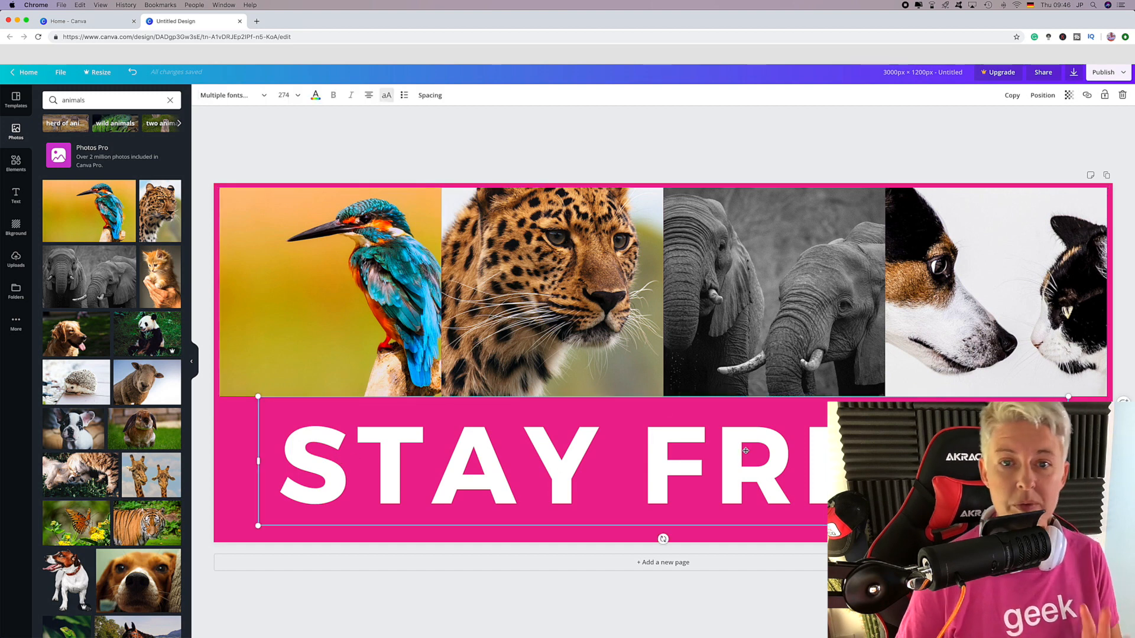
double_click(688, 460)
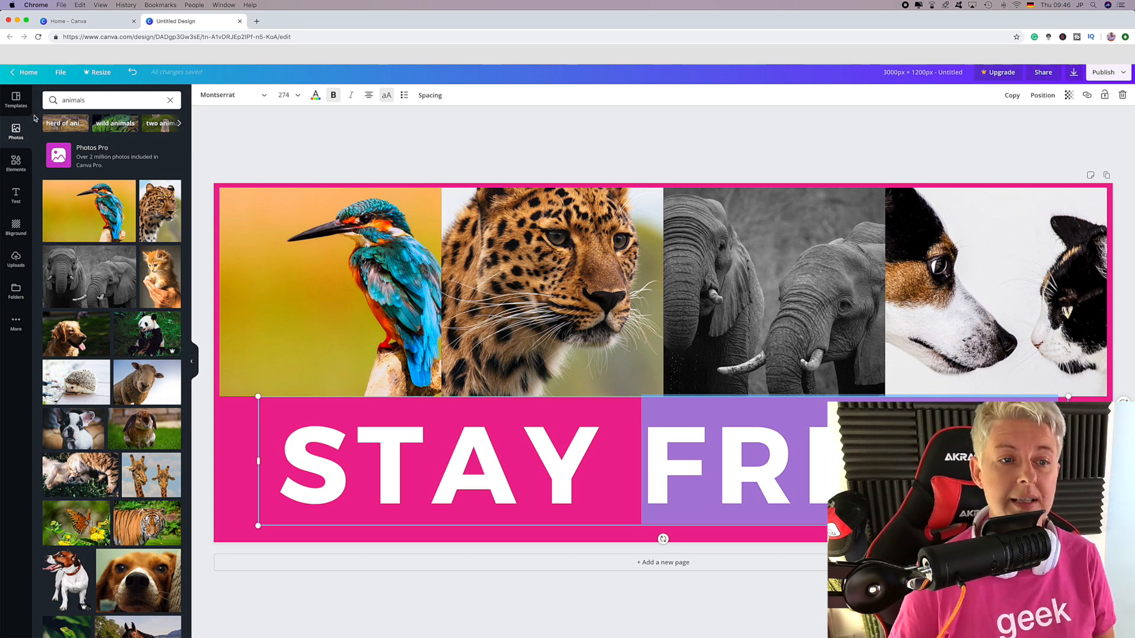
left_click(246, 197)
key("Delete")
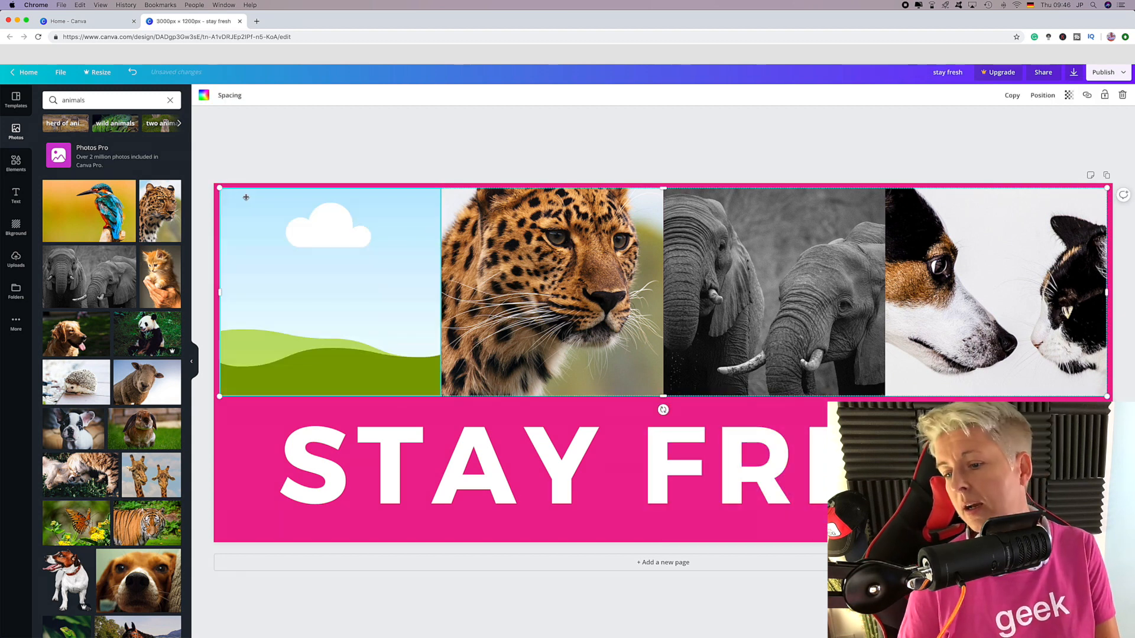
left_click_drag(205, 157, 1111, 542)
key("Delete")
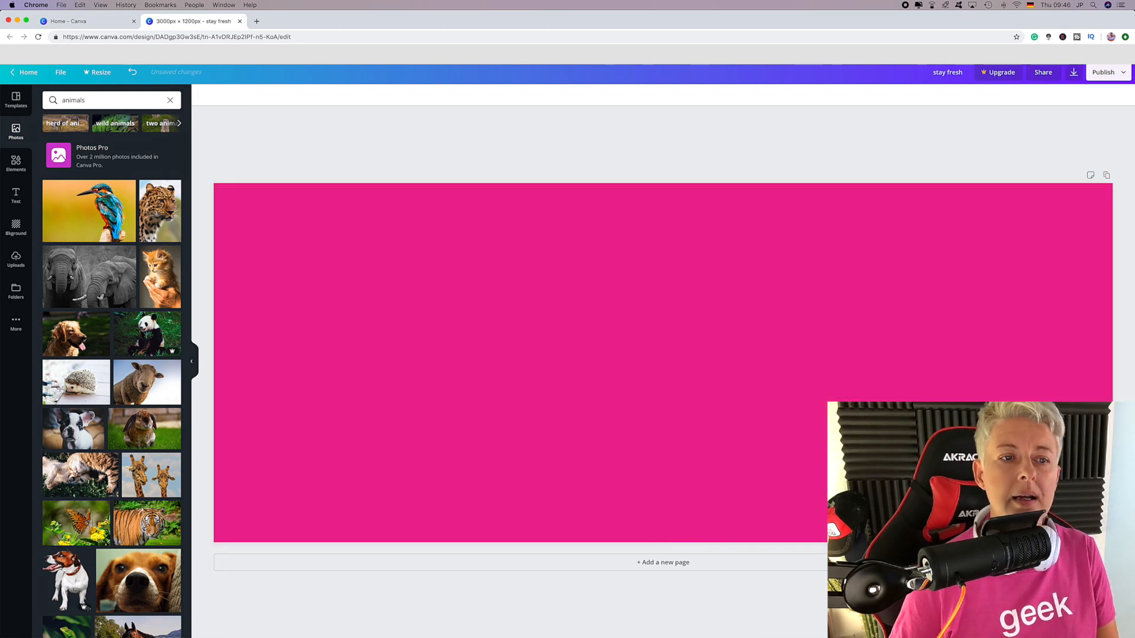
left_click(489, 312)
key("Delete")
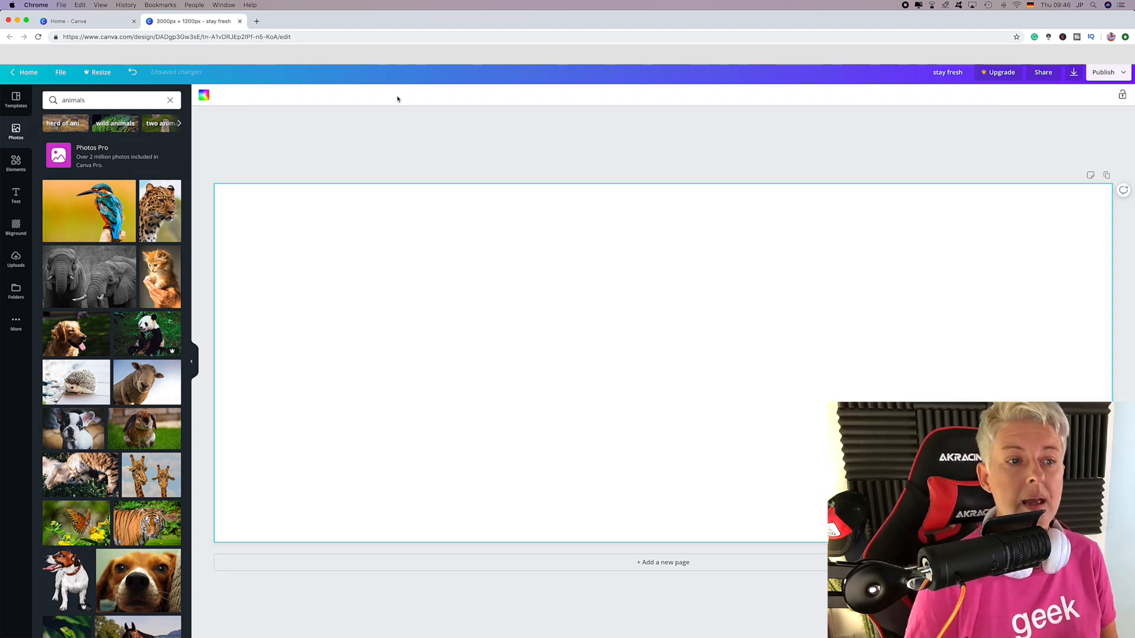
left_click(386, 145)
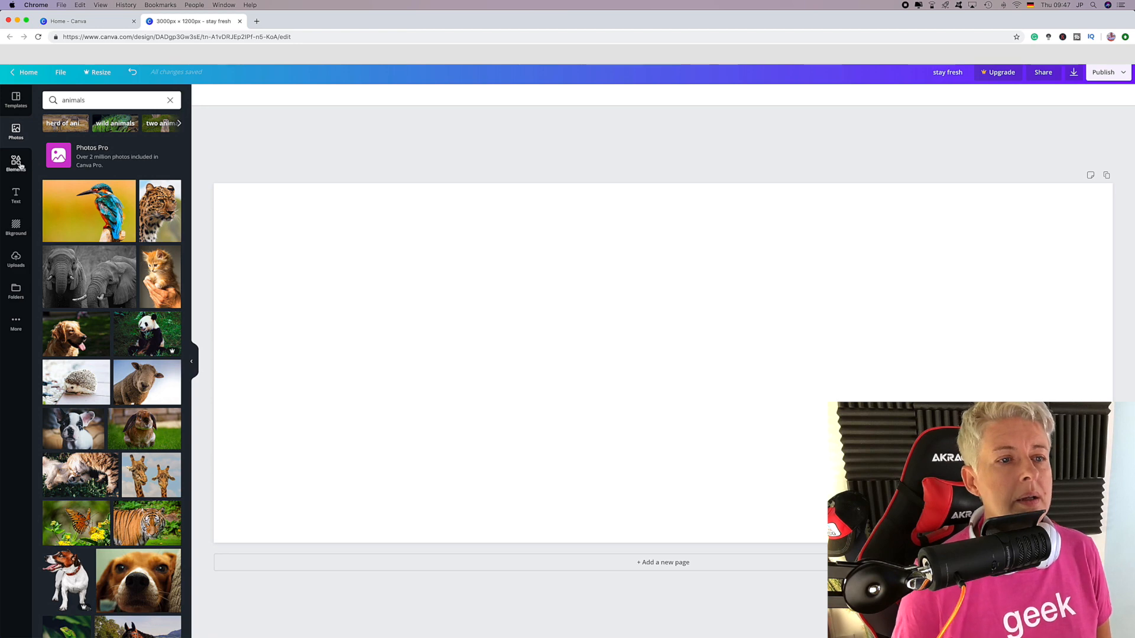
Step: Browse all grid elements and add the grid with five vertical columns so that it fills the blank page
left_click(14, 103)
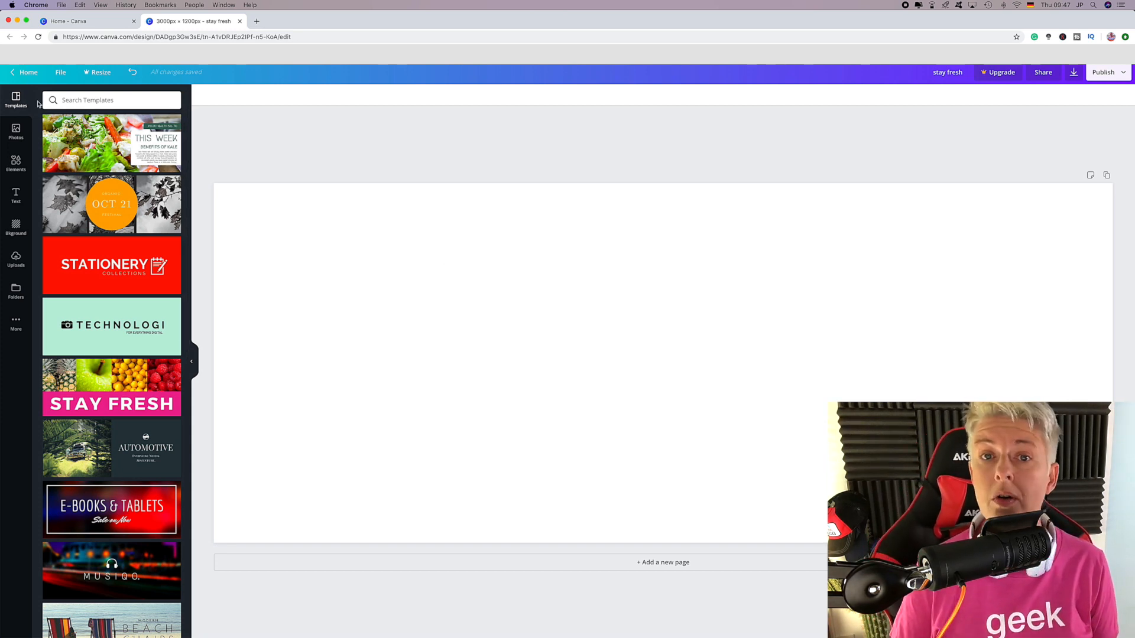
left_click(16, 164)
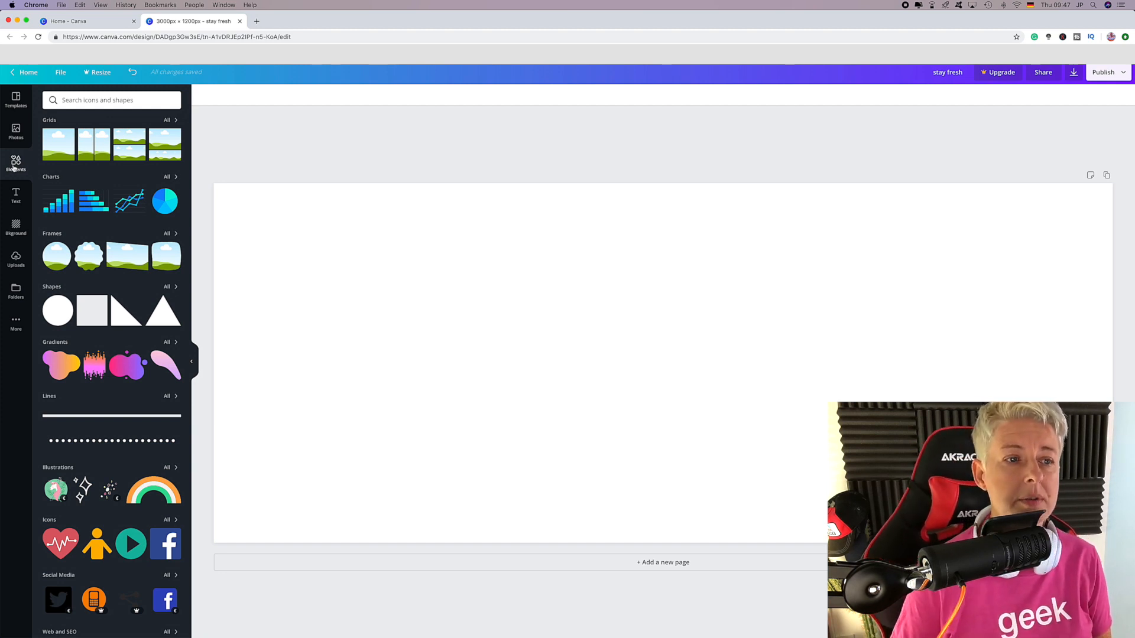
left_click(169, 122)
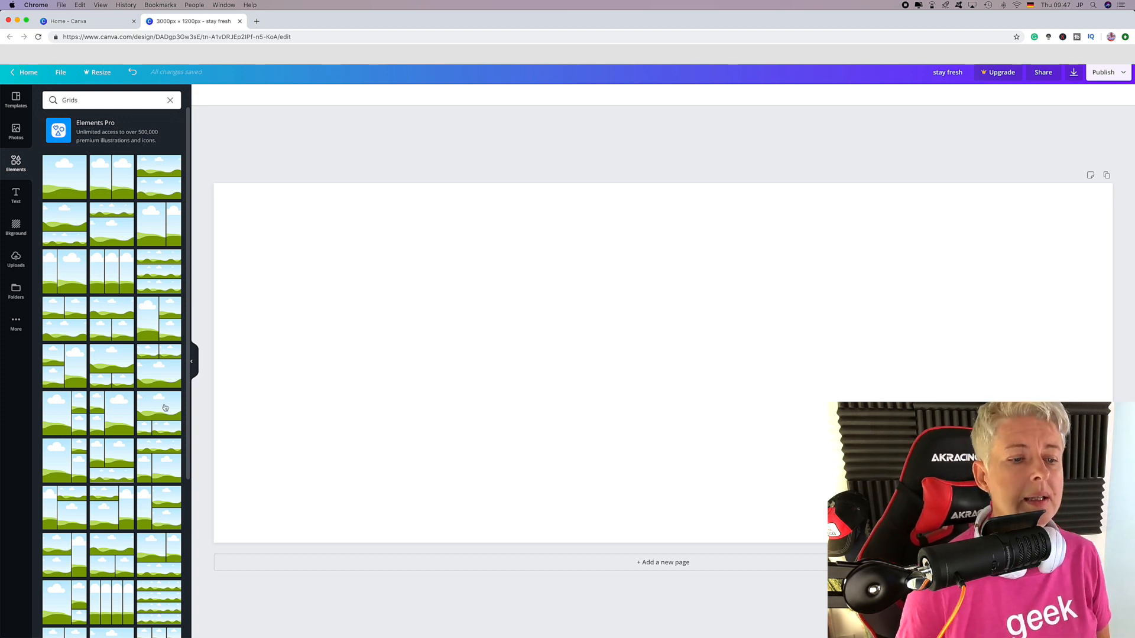
scroll(133, 453, "down", 5)
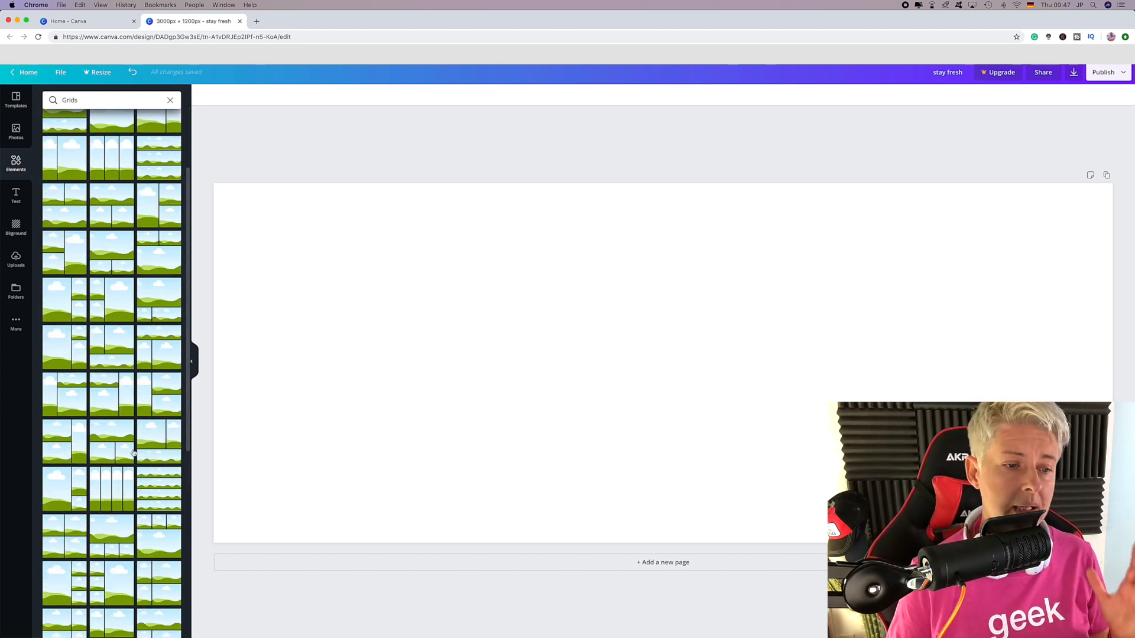
scroll(134, 453, "down", 3)
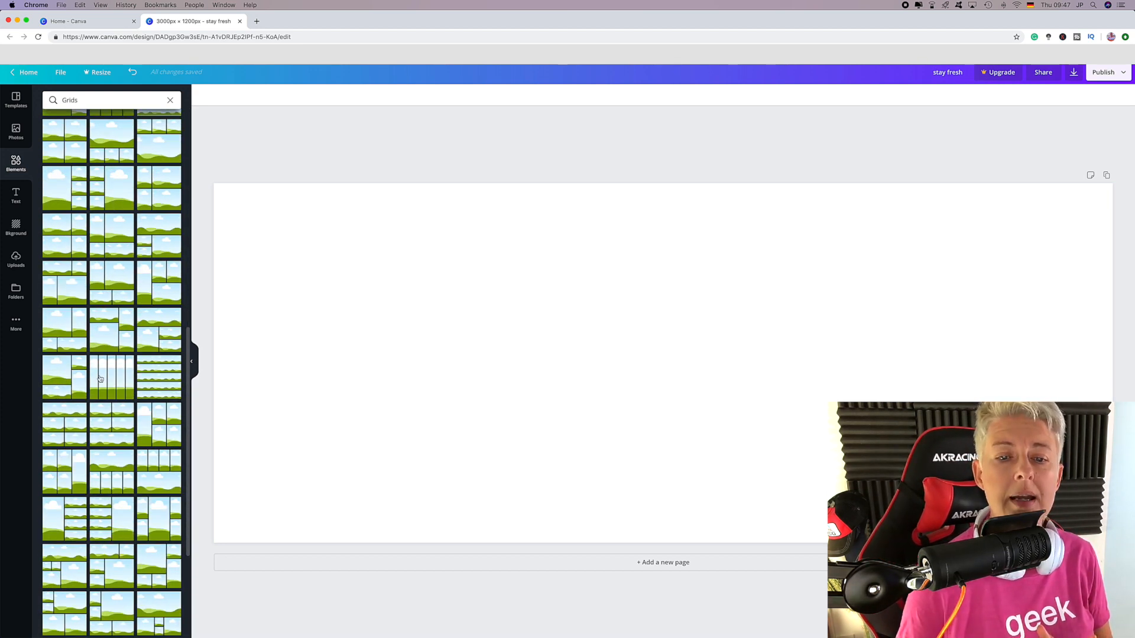
left_click_drag(100, 377, 364, 393)
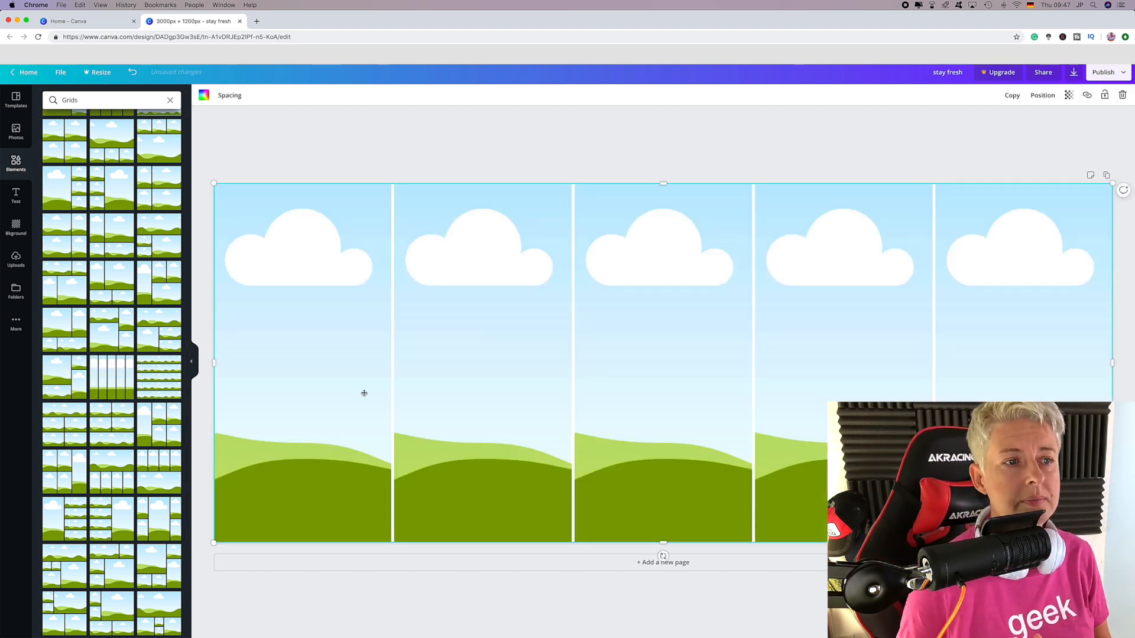
Step: Fill the five grid columns in order with the kingfisher, leopard, kitten, elephants and panda photos from the animals results
left_click(15, 134)
left_click_drag(126, 236, 278, 286)
left_click_drag(165, 227, 543, 314)
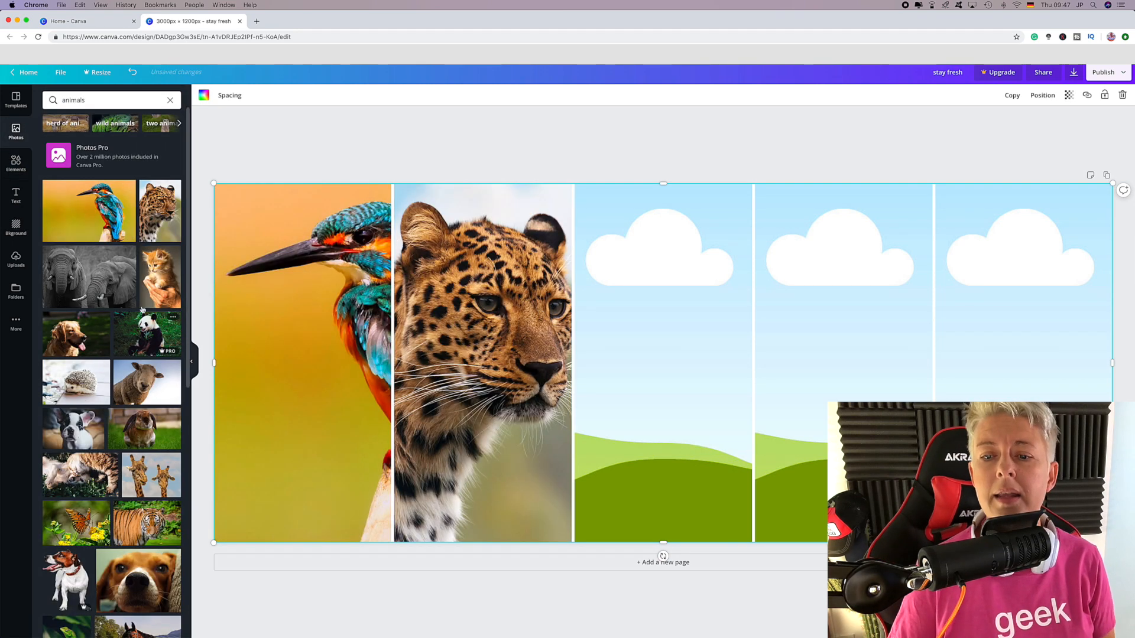
left_click_drag(160, 278, 622, 362)
left_click_drag(89, 277, 768, 357)
left_click(148, 337)
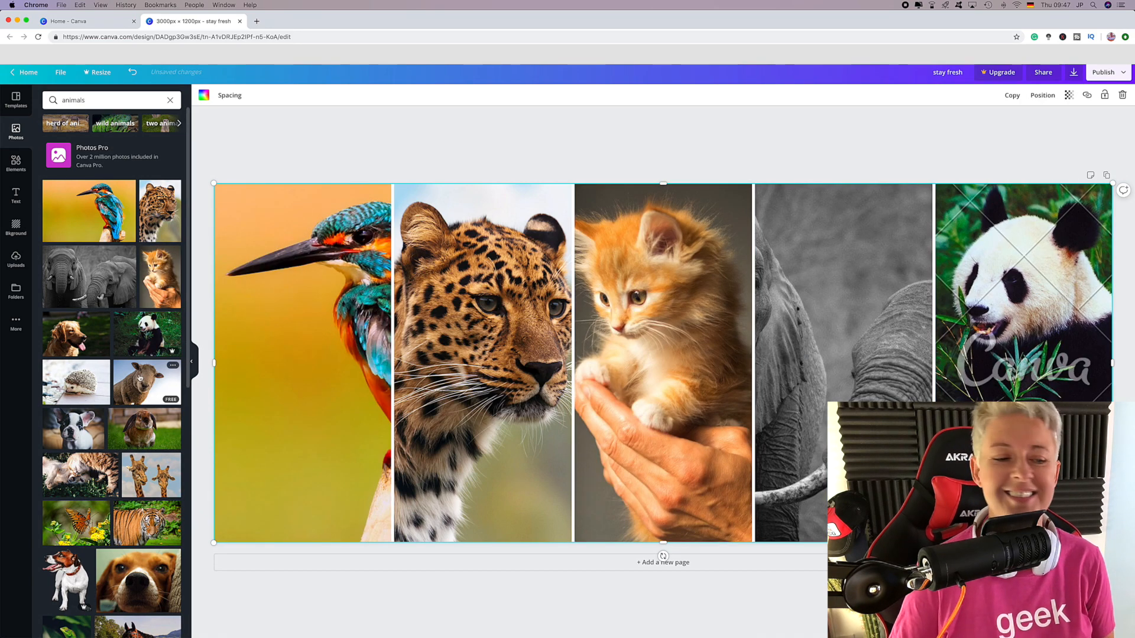
Step: Replace the panda in the fifth column with the sheep photo and the elephants in the fourth with the black-and-white puppy
left_click_drag(136, 383, 302, 384)
left_click_drag(454, 420, 1016, 384)
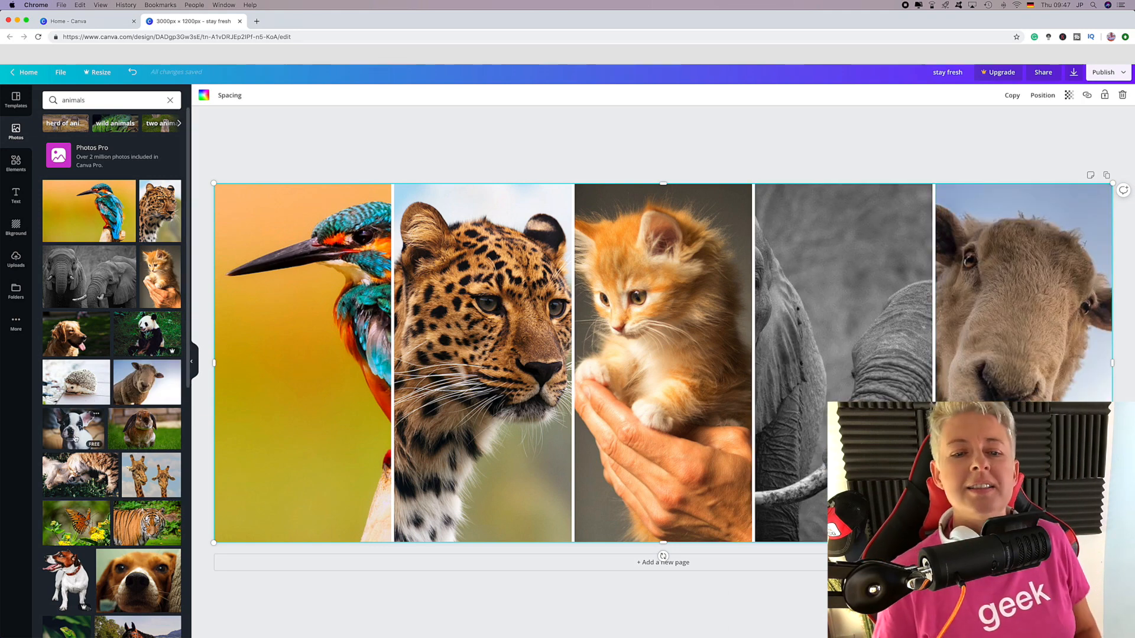
left_click_drag(76, 437, 823, 465)
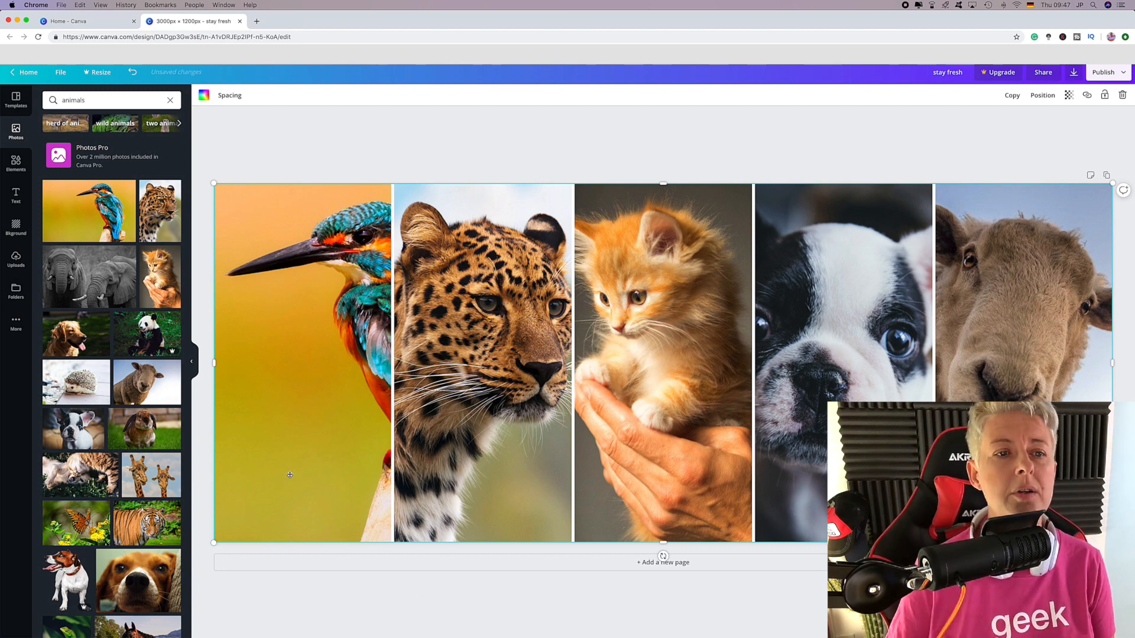
Step: Apply the Summer filter to each of the five animal photos in the grid
left_click(281, 337)
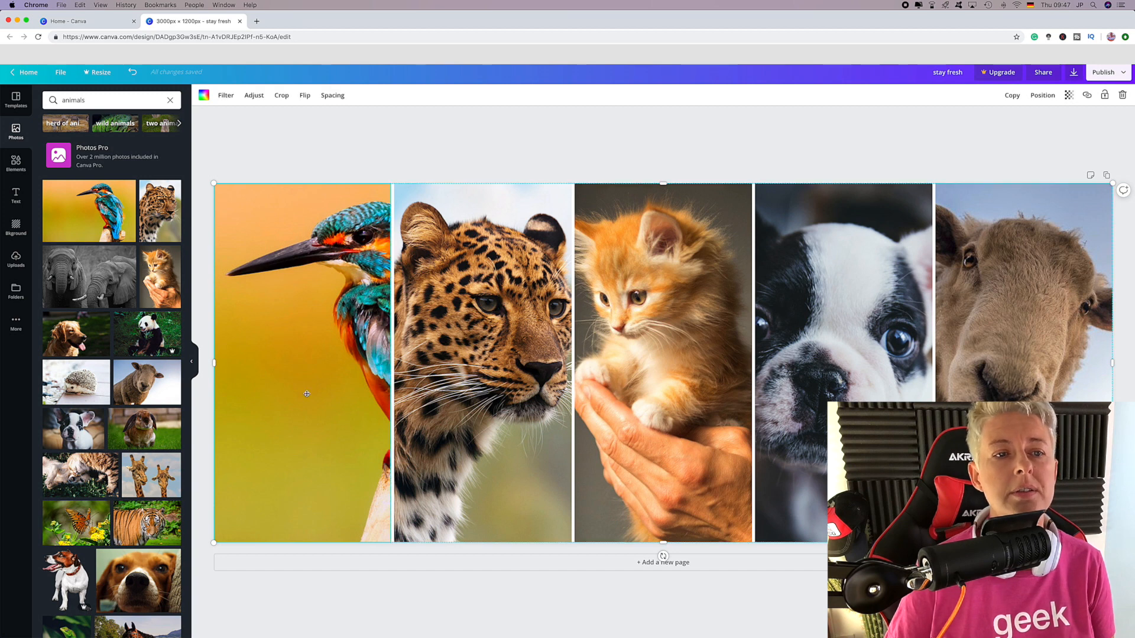
left_click(254, 98)
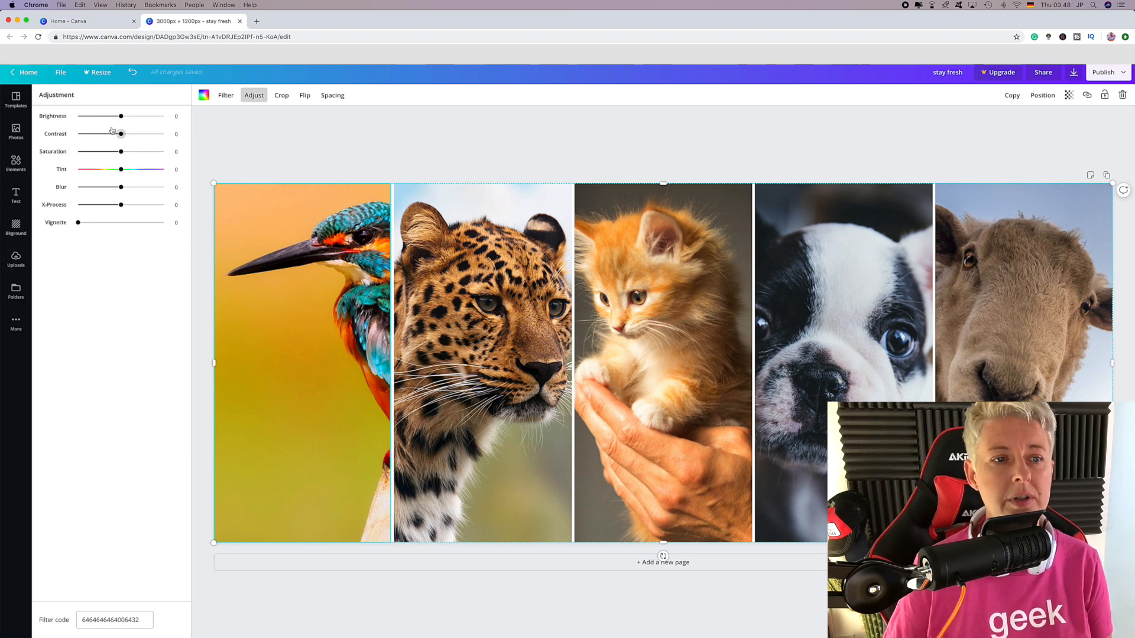
left_click(224, 97)
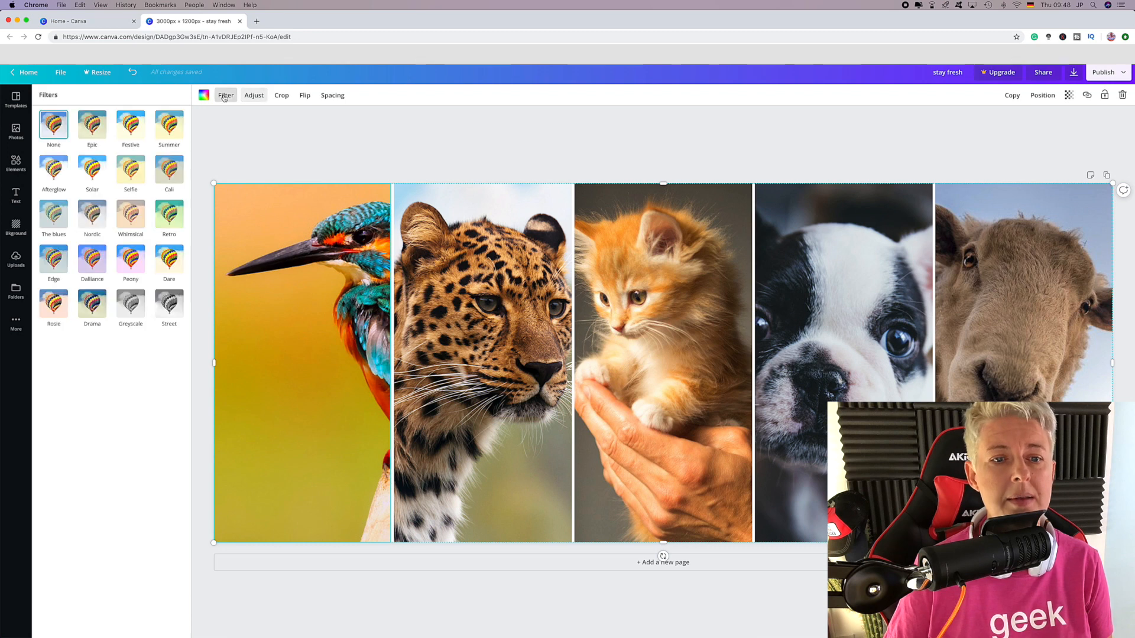
left_click(171, 129)
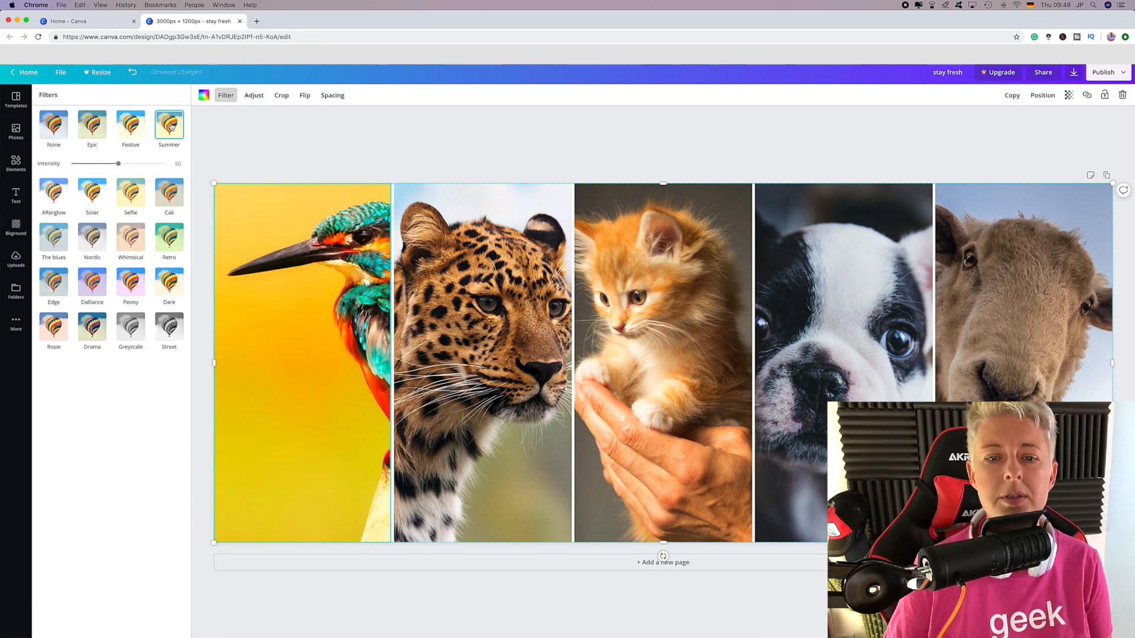
left_click(506, 318)
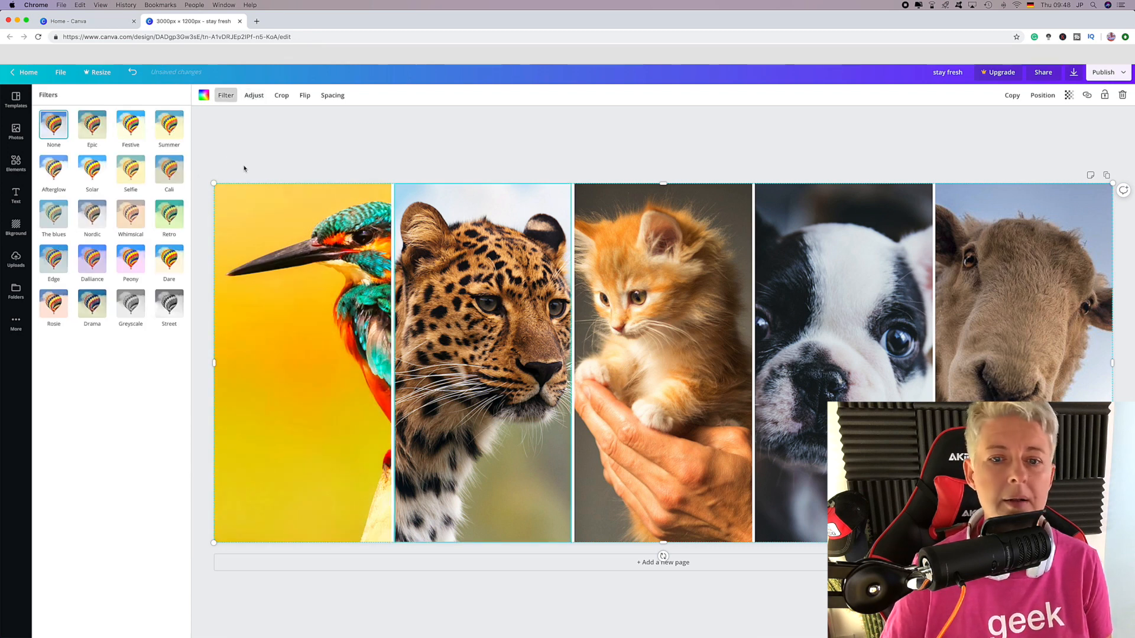
left_click(171, 127)
left_click(644, 297)
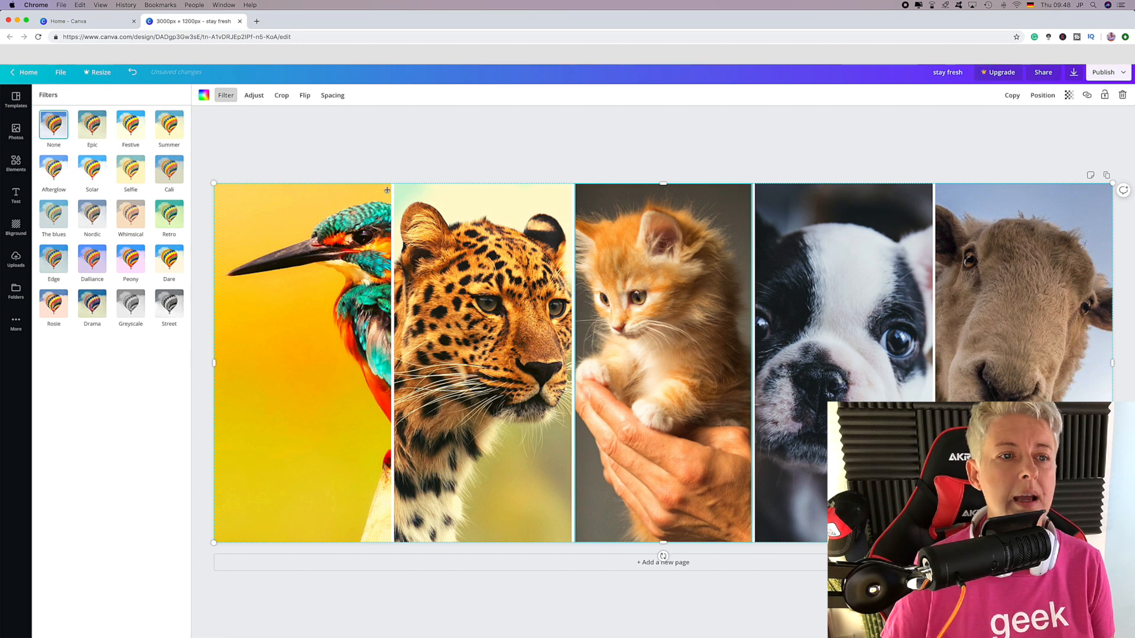
left_click(171, 127)
left_click(811, 327)
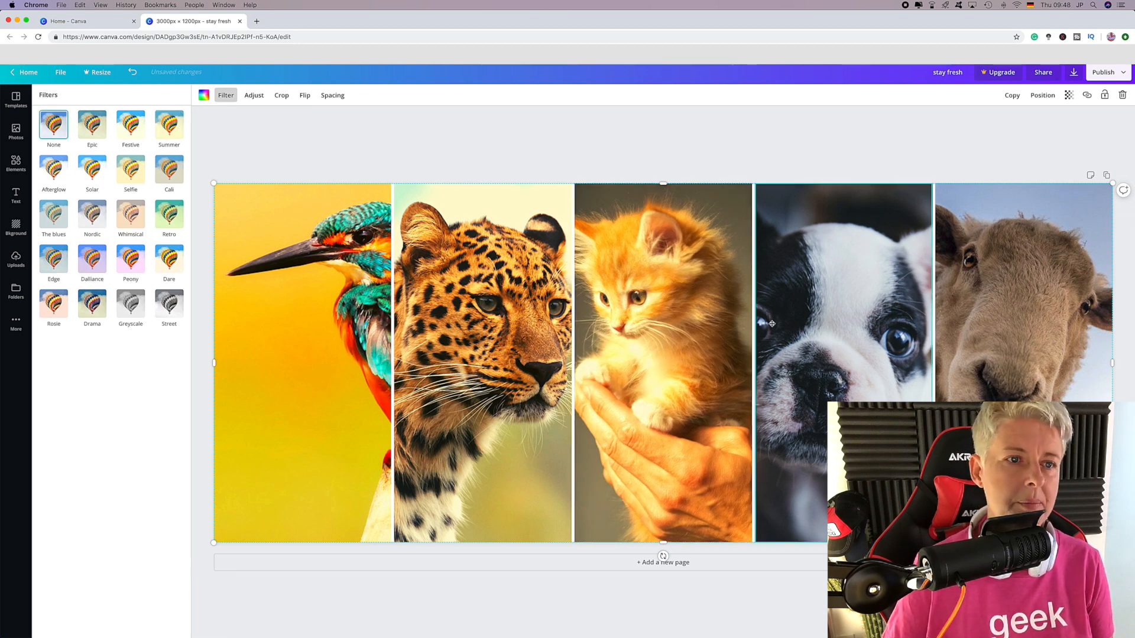
left_click(168, 125)
left_click(993, 307)
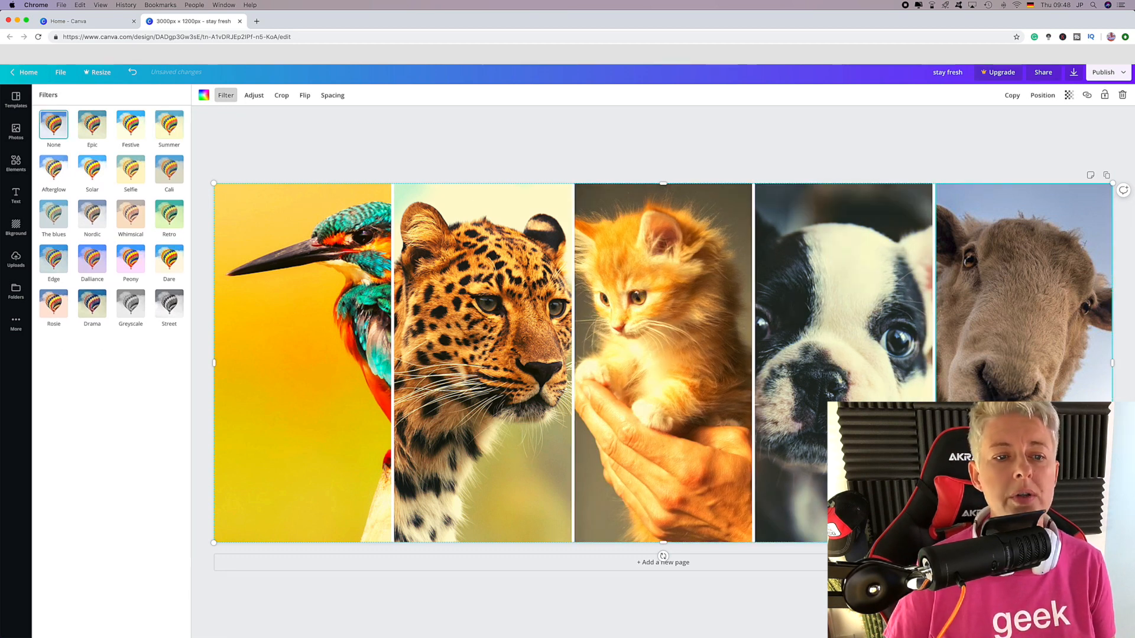
left_click(170, 126)
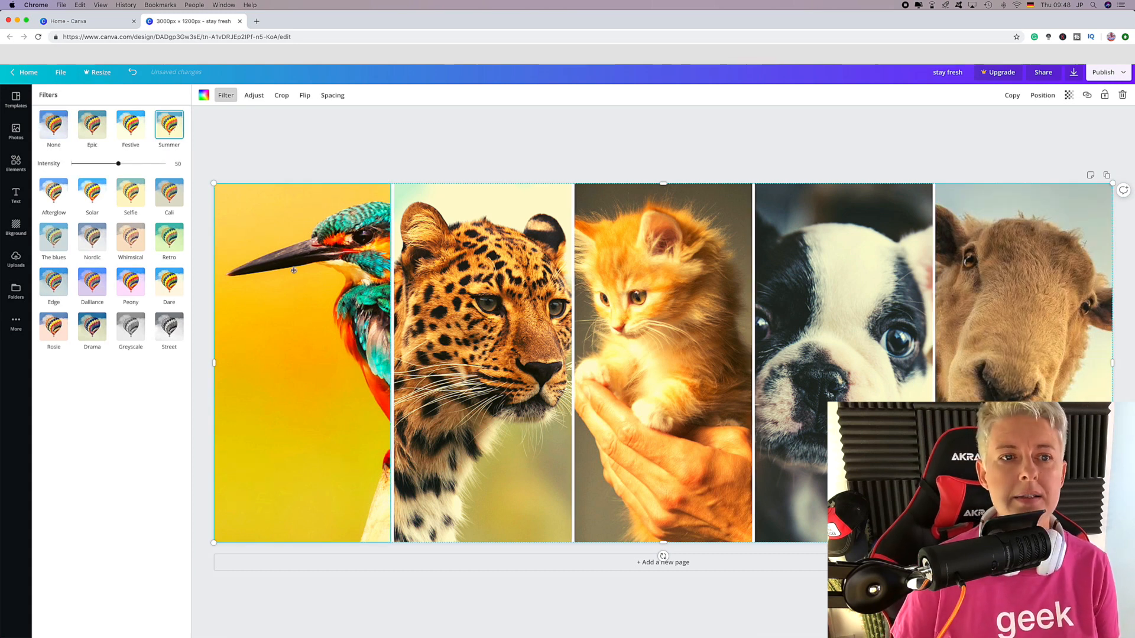
Step: Reposition the crops of the kingfisher and puppy photos so each animal sits better within its column
left_click(280, 96)
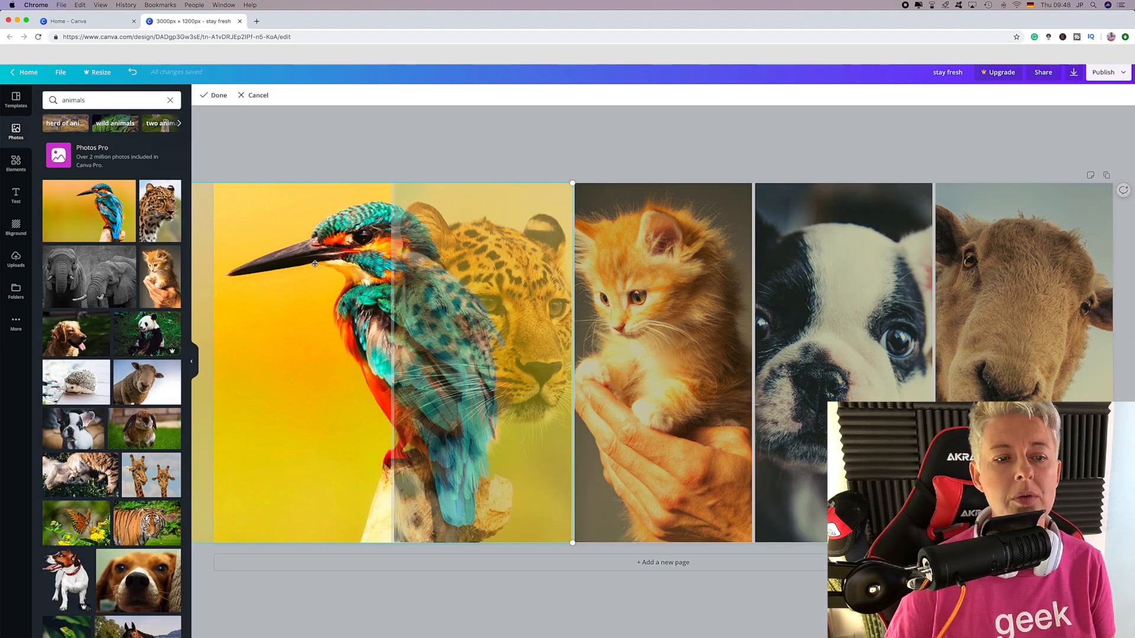
left_click_drag(315, 264, 237, 259)
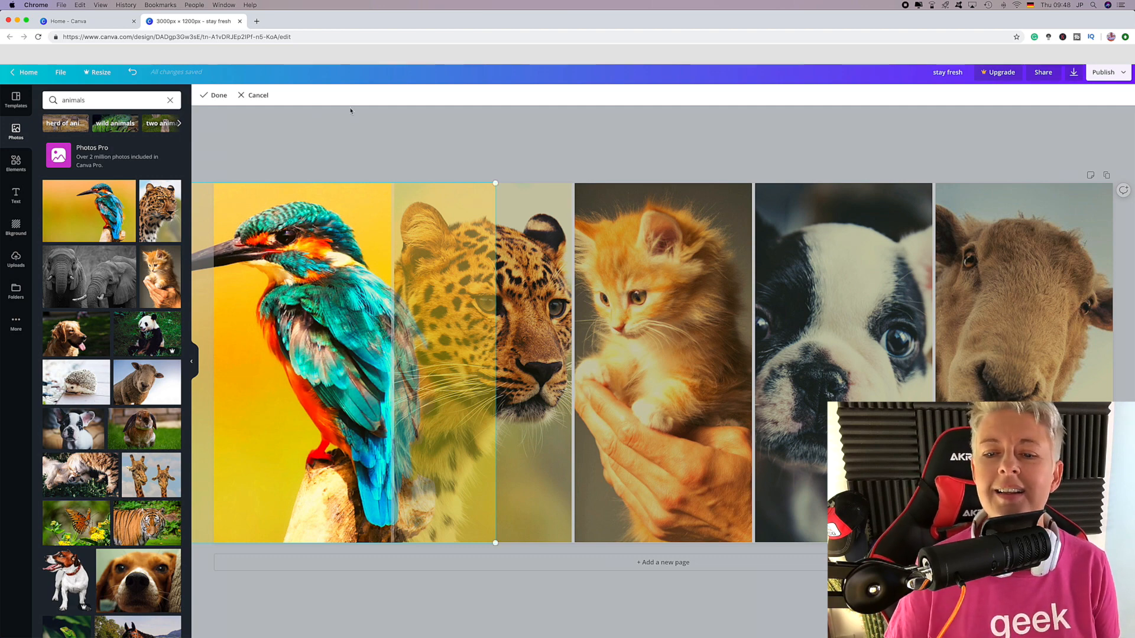
left_click(215, 96)
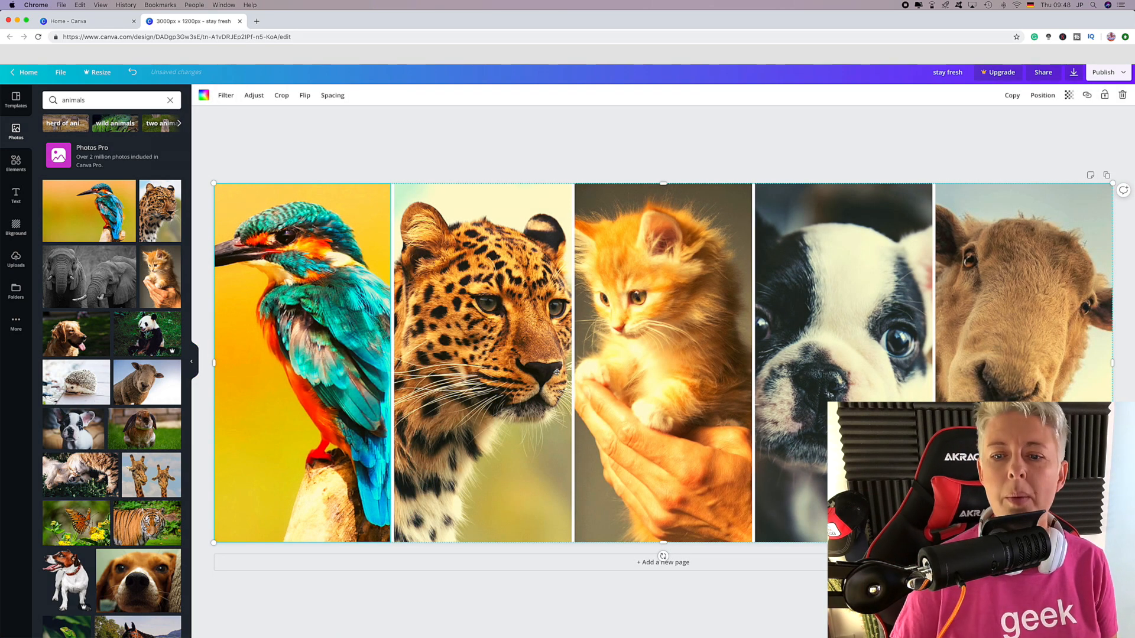
left_click(281, 95)
left_click_drag(831, 304, 844, 304)
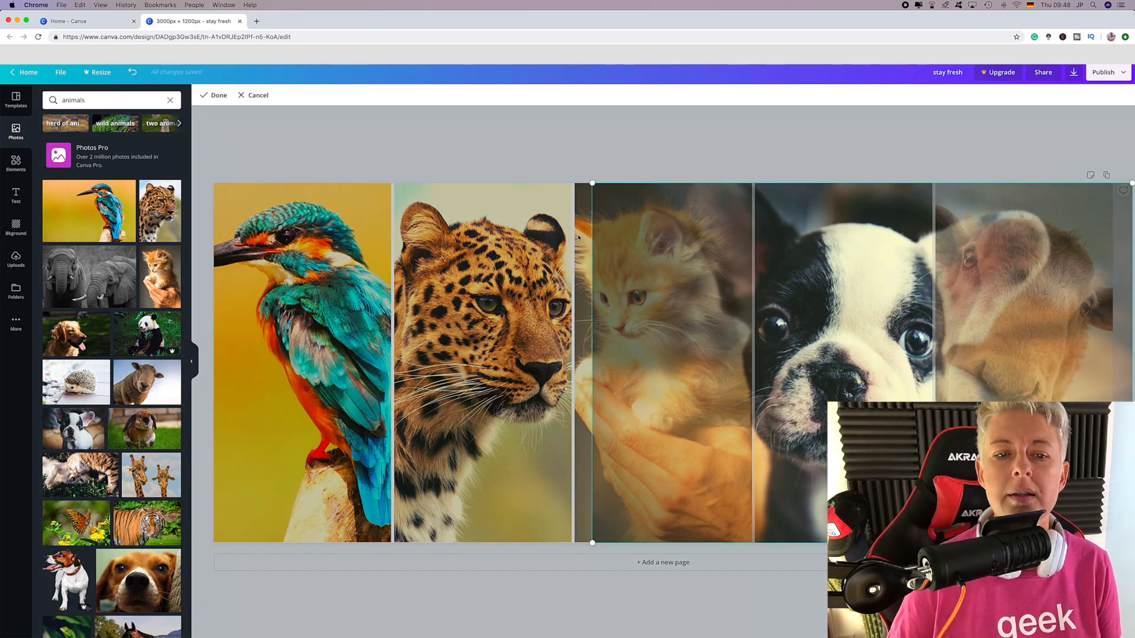
left_click(216, 95)
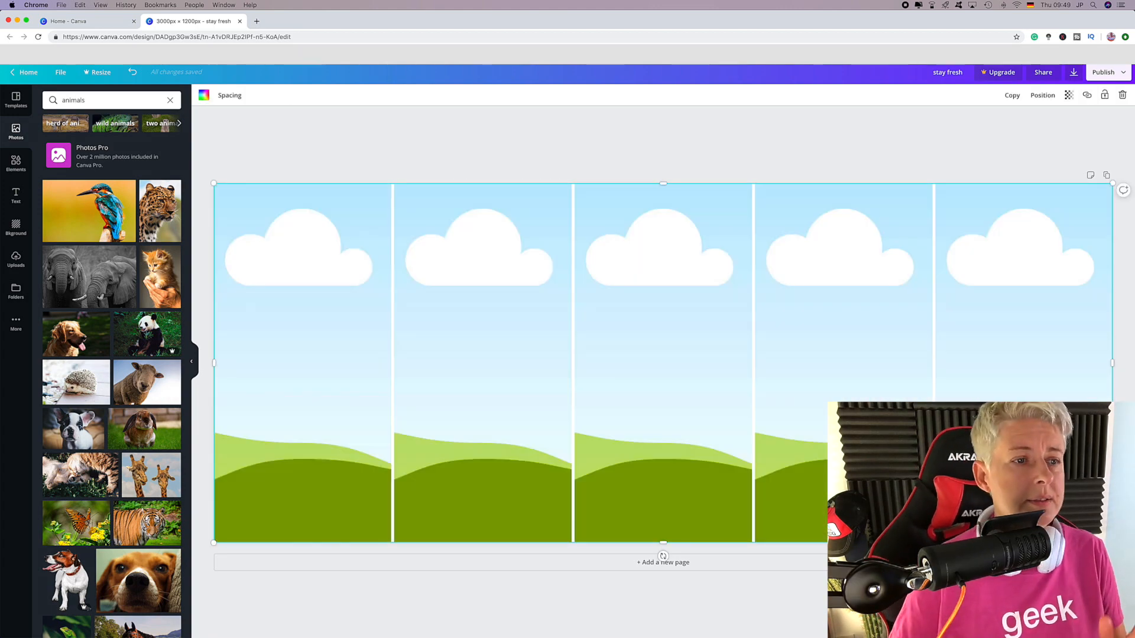
Step: Delete the empty five-column grid from the page
key("Delete")
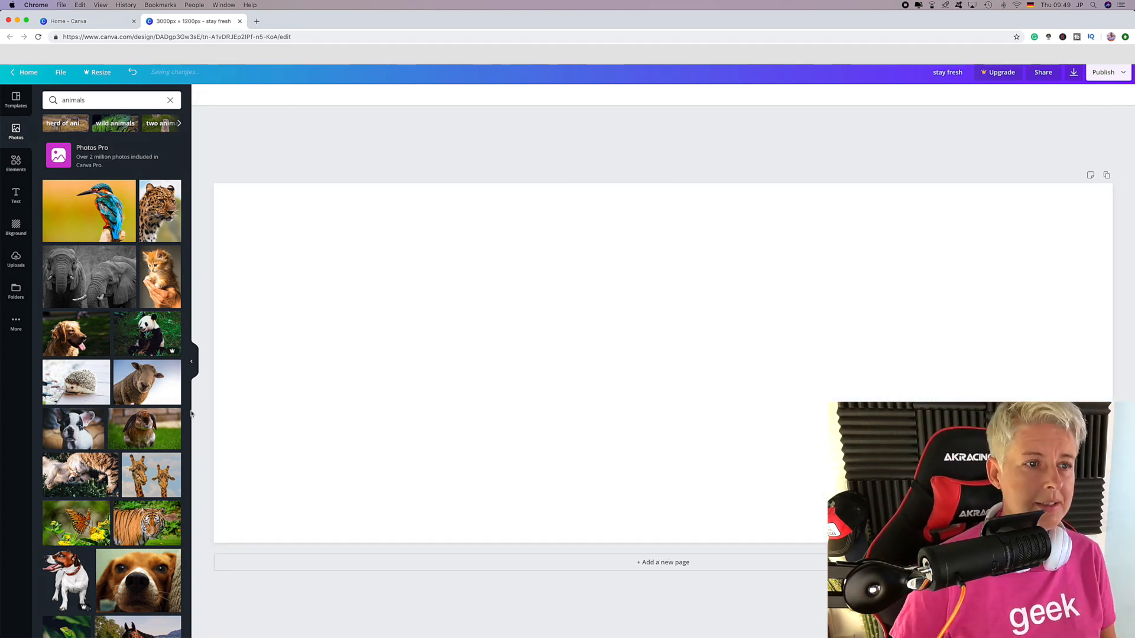
Step: Add a circular photo frame from the elements library and place it near the left edge of the page
left_click(13, 164)
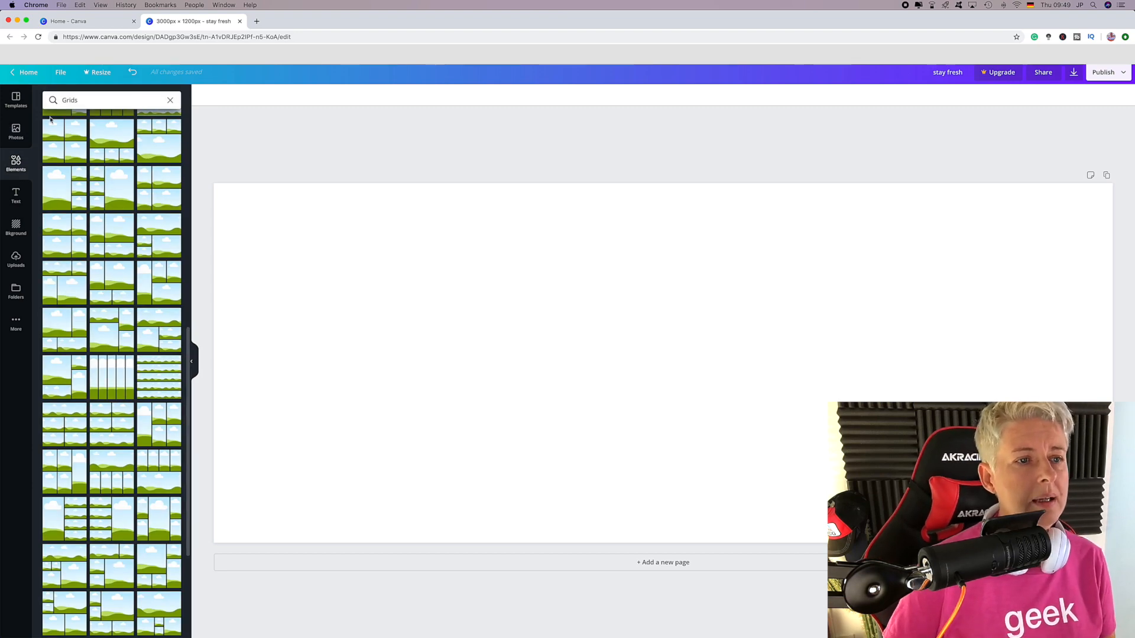
left_click(170, 102)
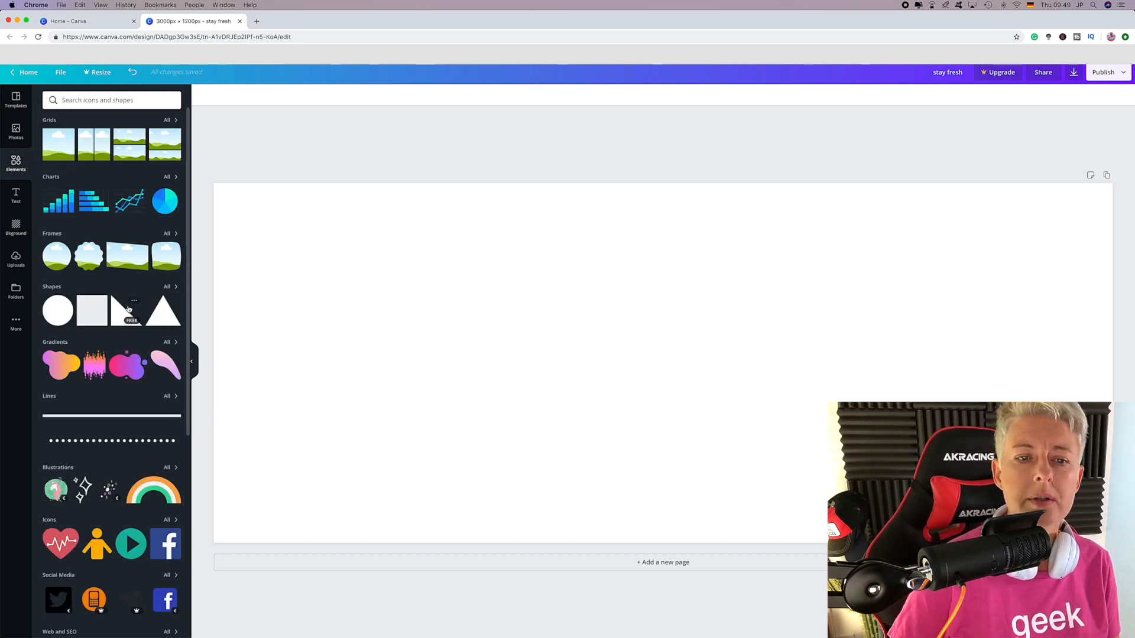
left_click(56, 256)
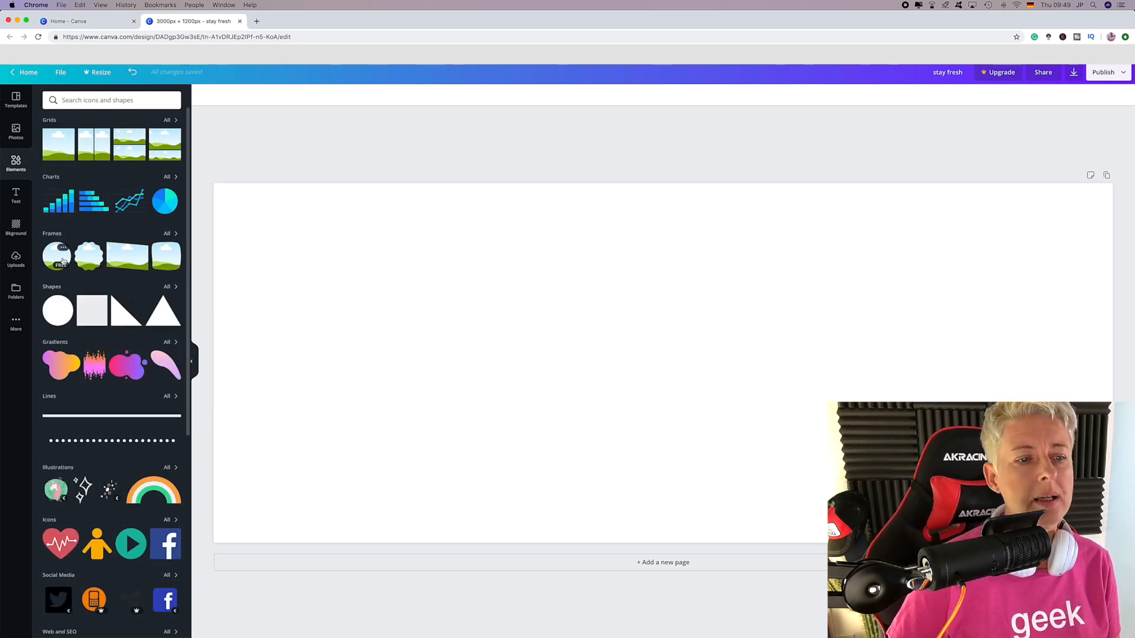
left_click_drag(697, 402, 423, 380)
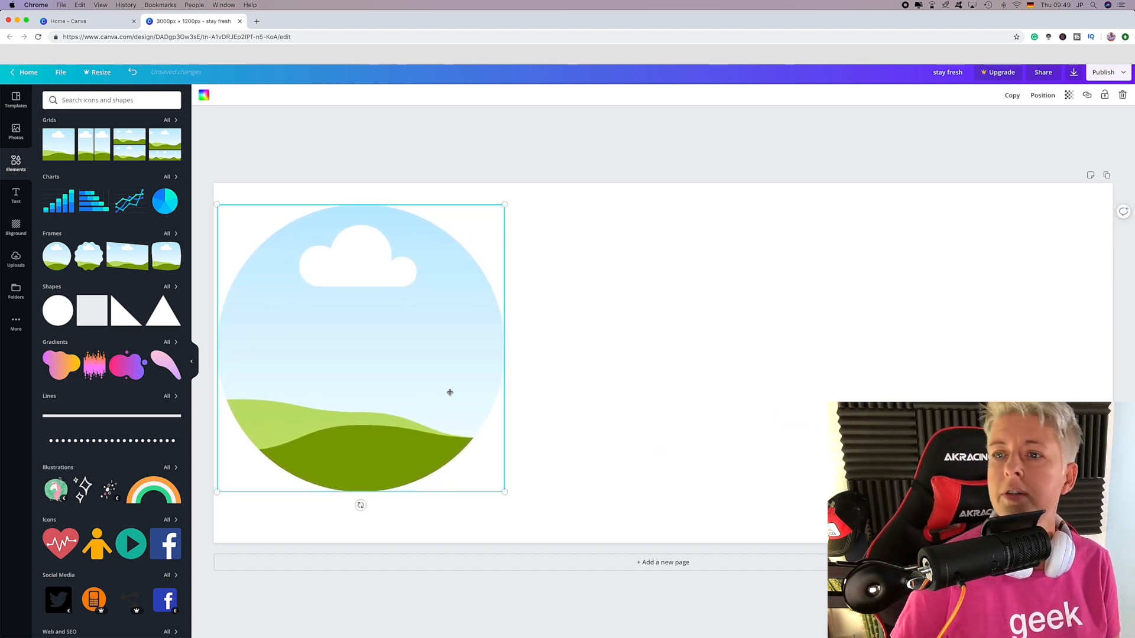
Step: Add the pink-to-yellow gradient blob overlapping the circular frame and send it behind the frame
left_click_drag(65, 369, 507, 367)
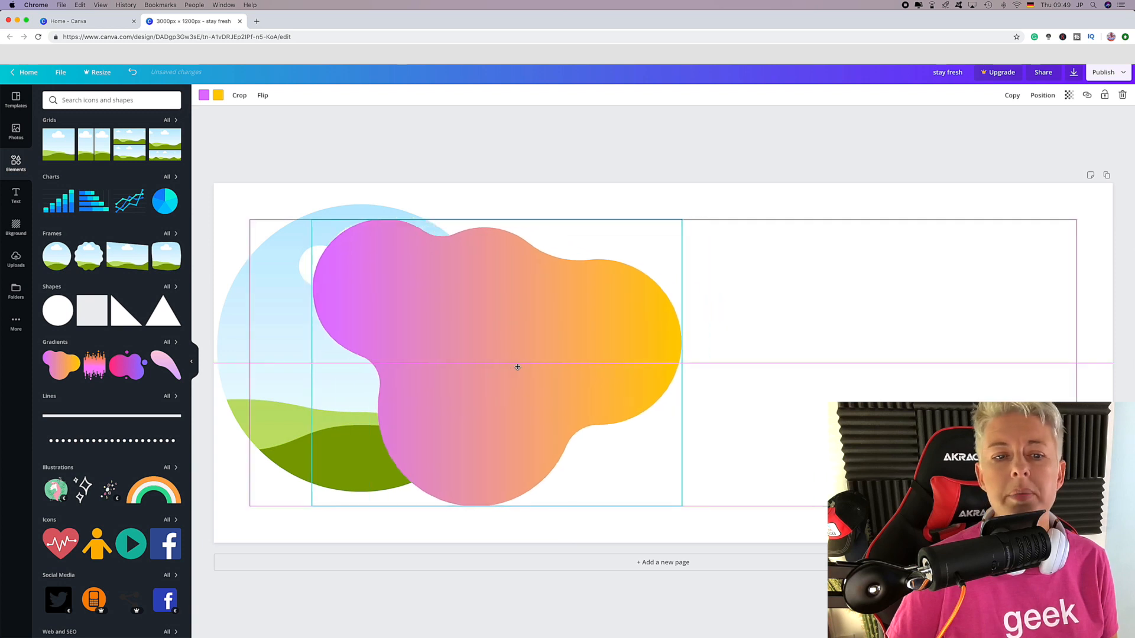
left_click(1043, 95)
left_click(1010, 123)
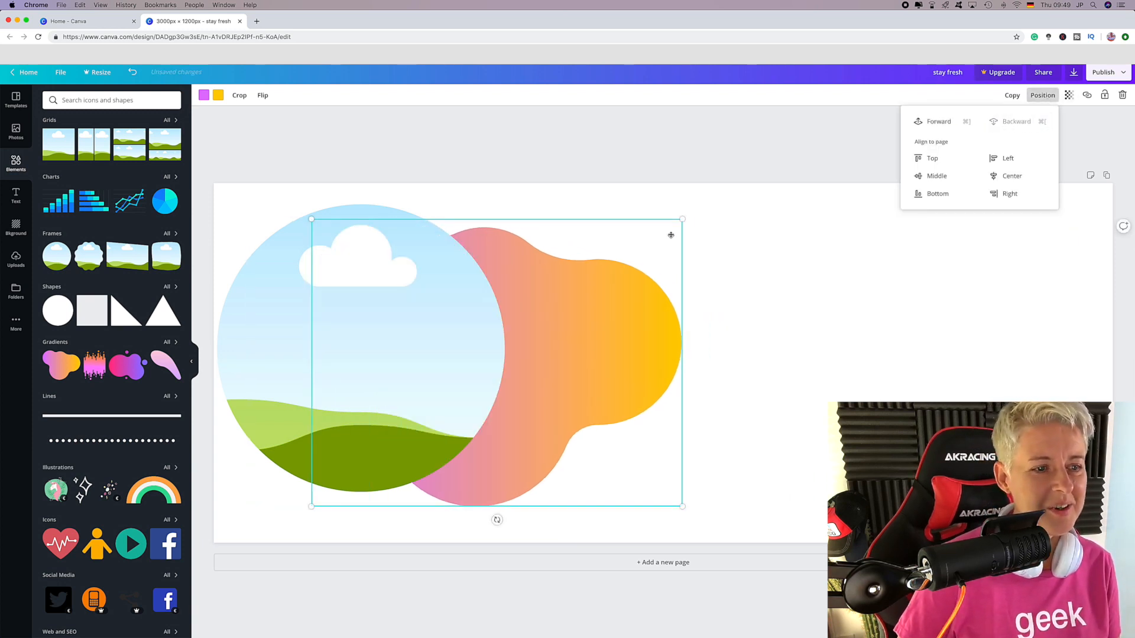
left_click(731, 229)
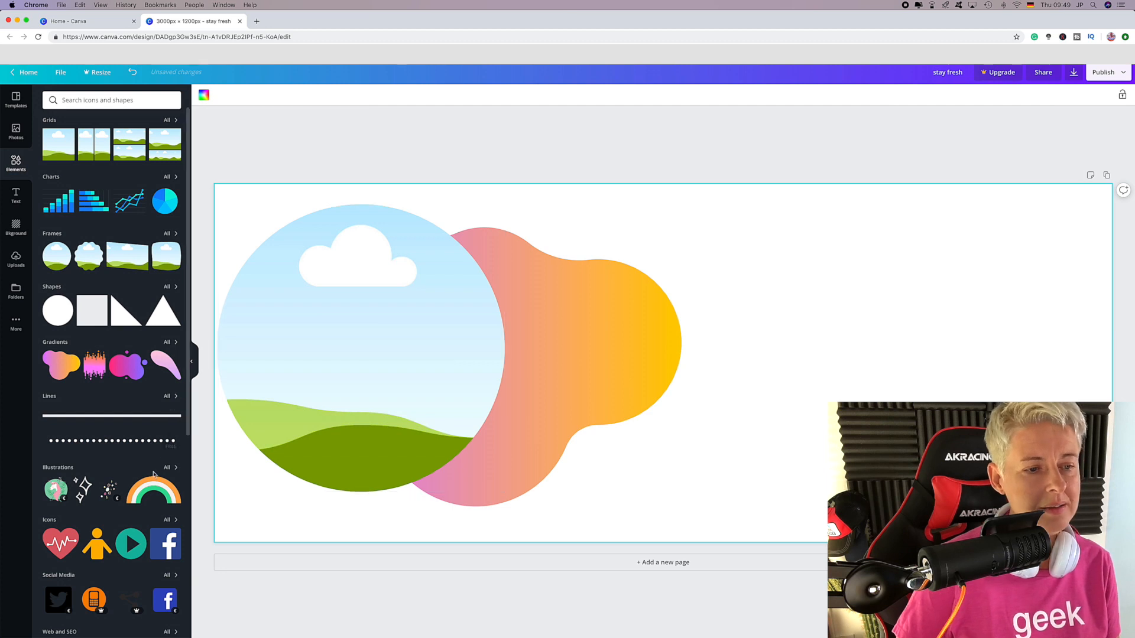
Step: Change the gradient blob's purple colour to the light blue default colour
scroll(47, 256, "down", 3)
scroll(48, 256, "up", 2)
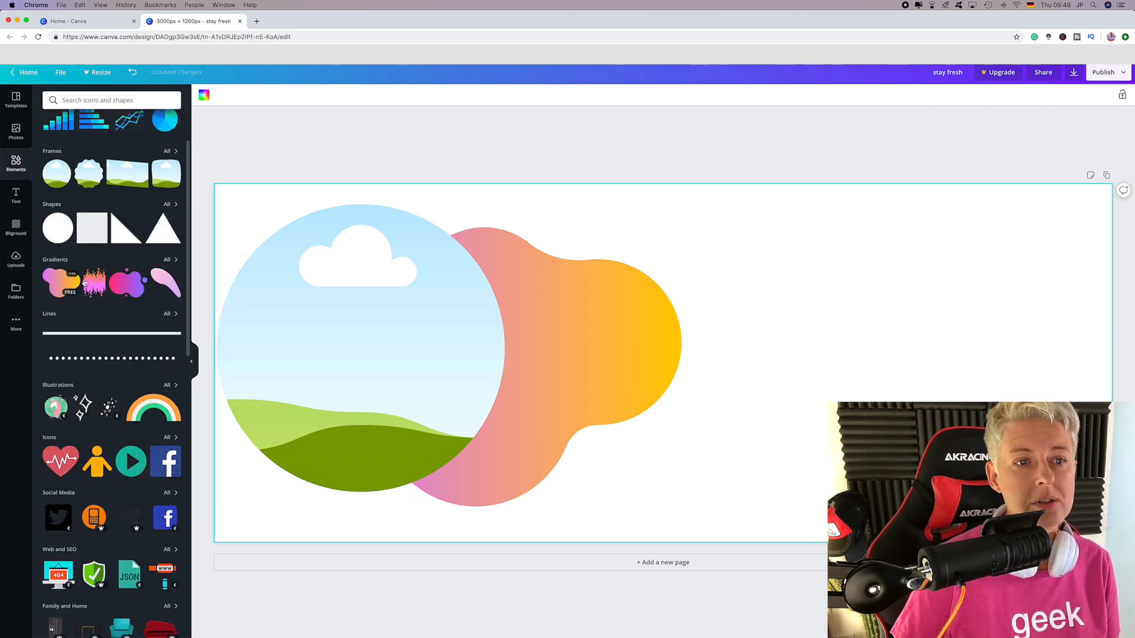
left_click(594, 310)
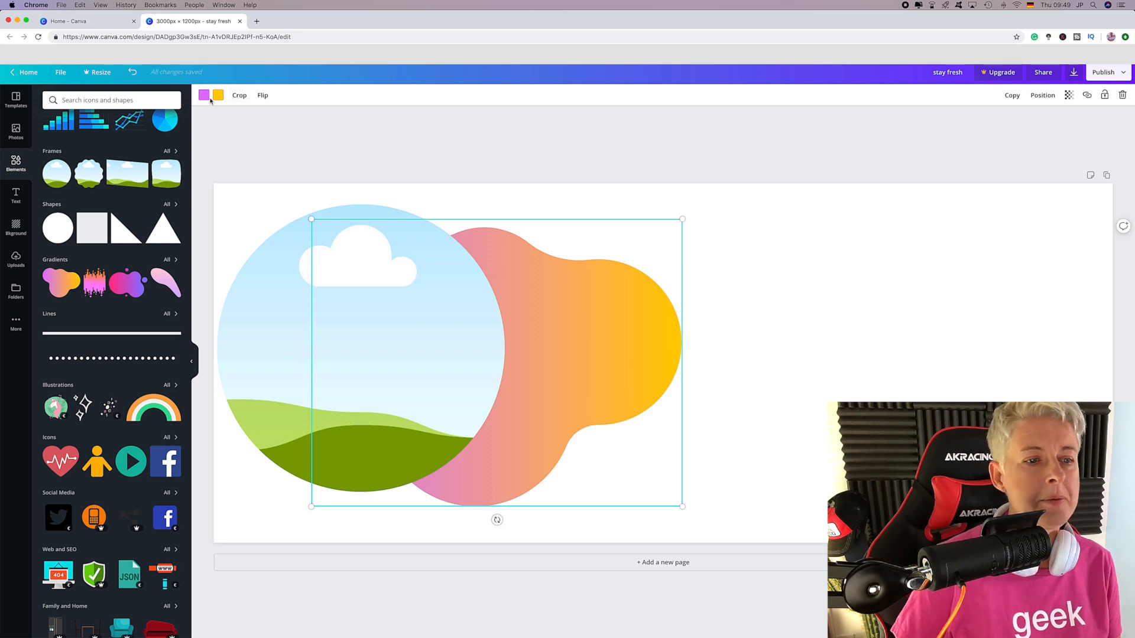
left_click(203, 96)
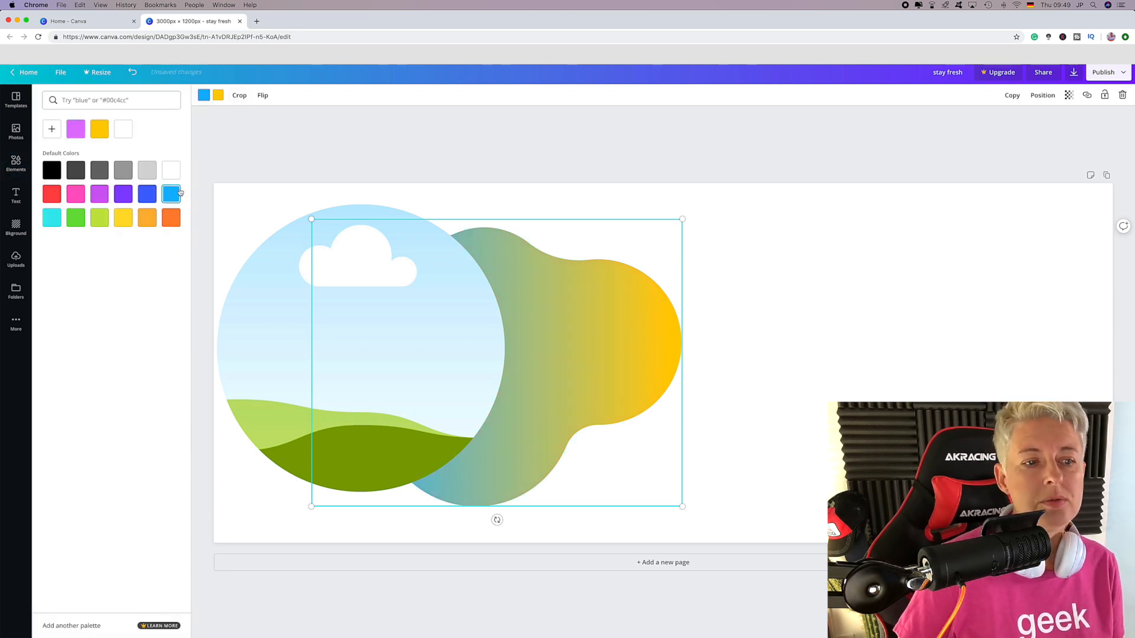
left_click(332, 158)
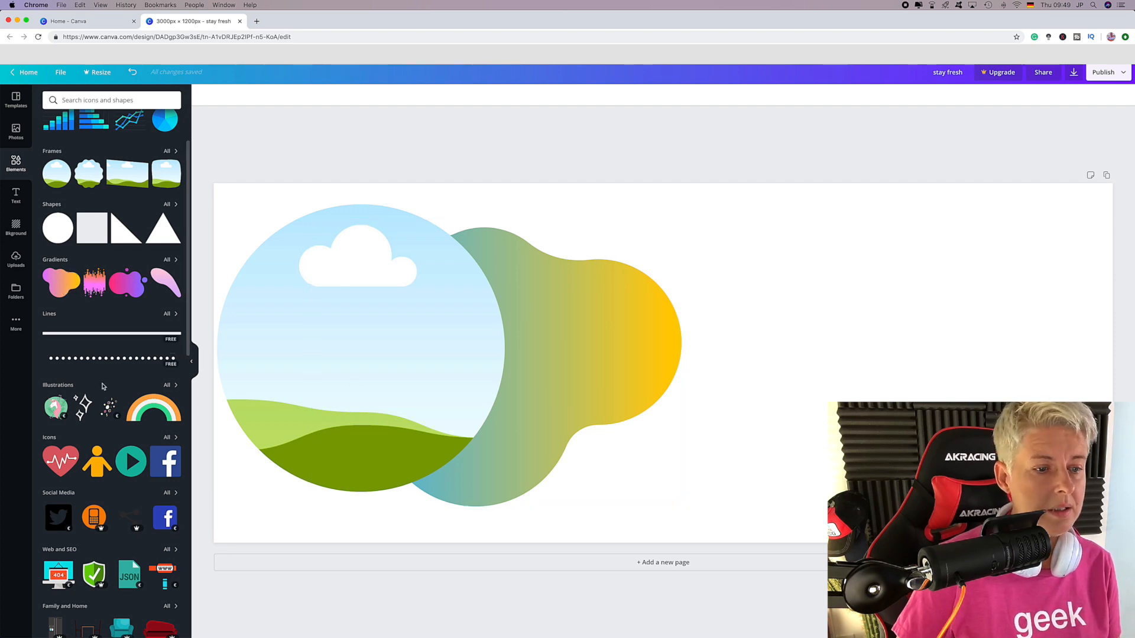
Step: Browse the graphic categories in the elements library and the animal photos
scroll(108, 487, "down", 10)
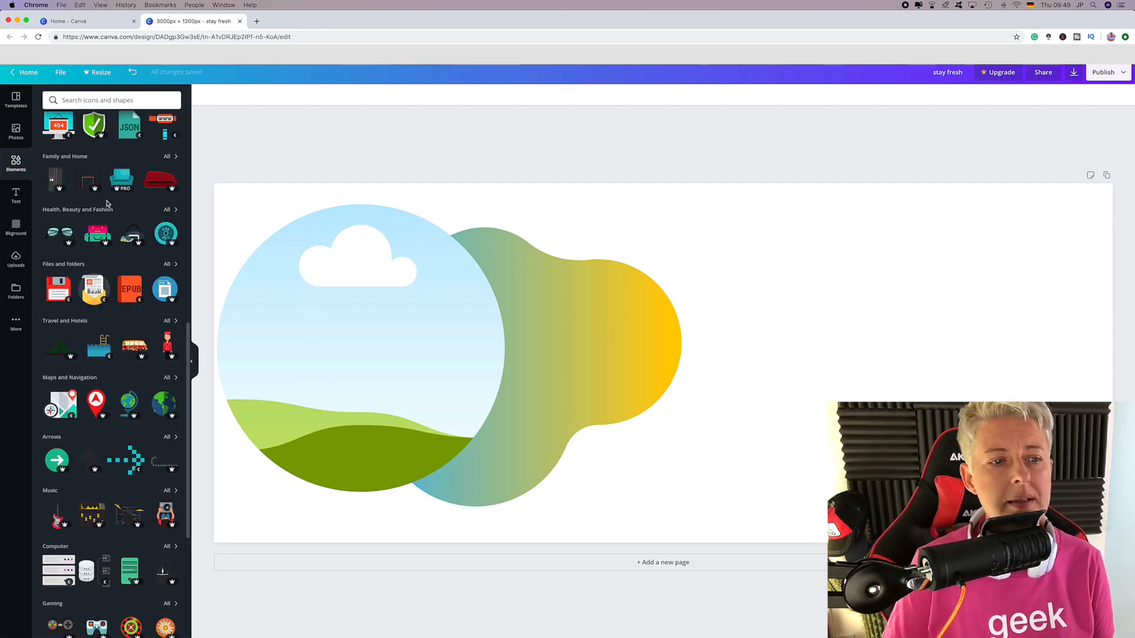
scroll(128, 434, "down", 8)
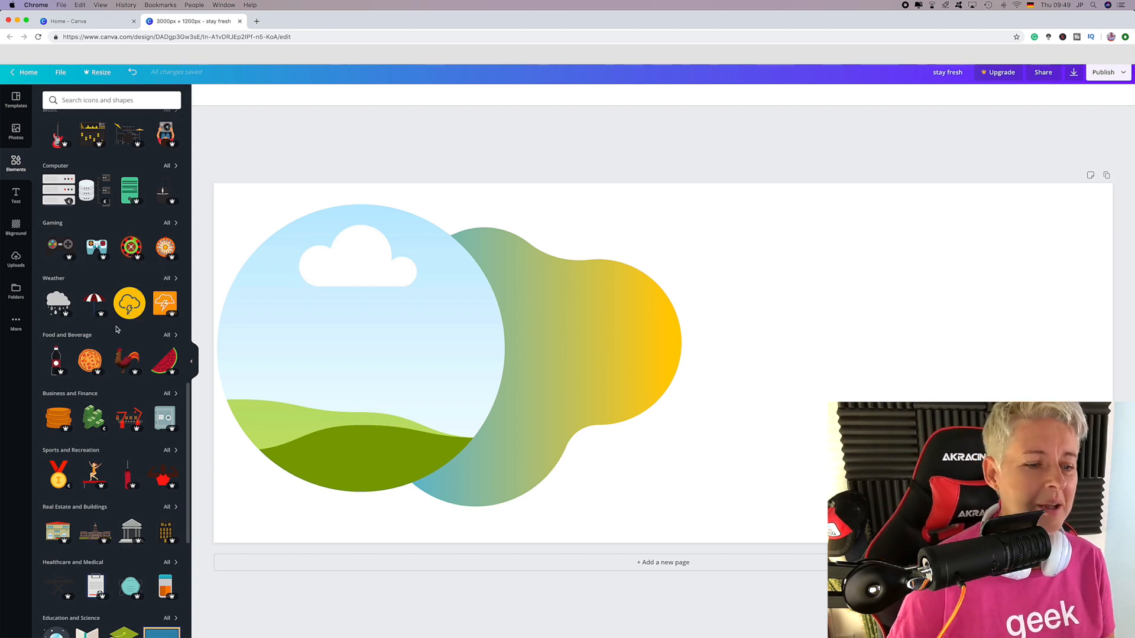
scroll(117, 329, "up", 15)
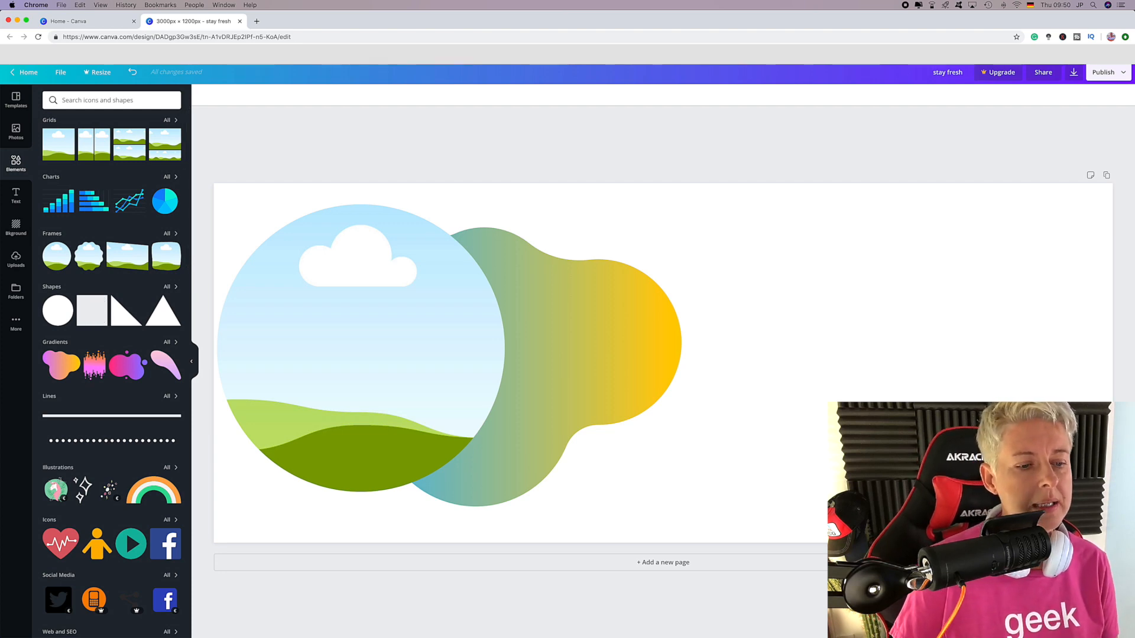
left_click(16, 131)
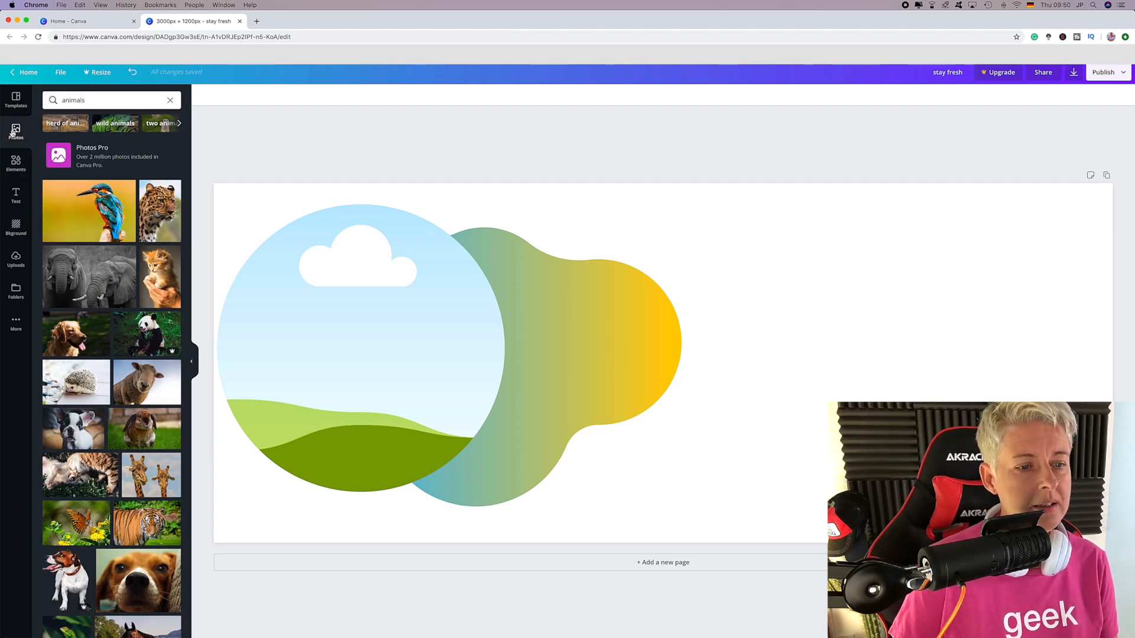
scroll(115, 351, "down", 10)
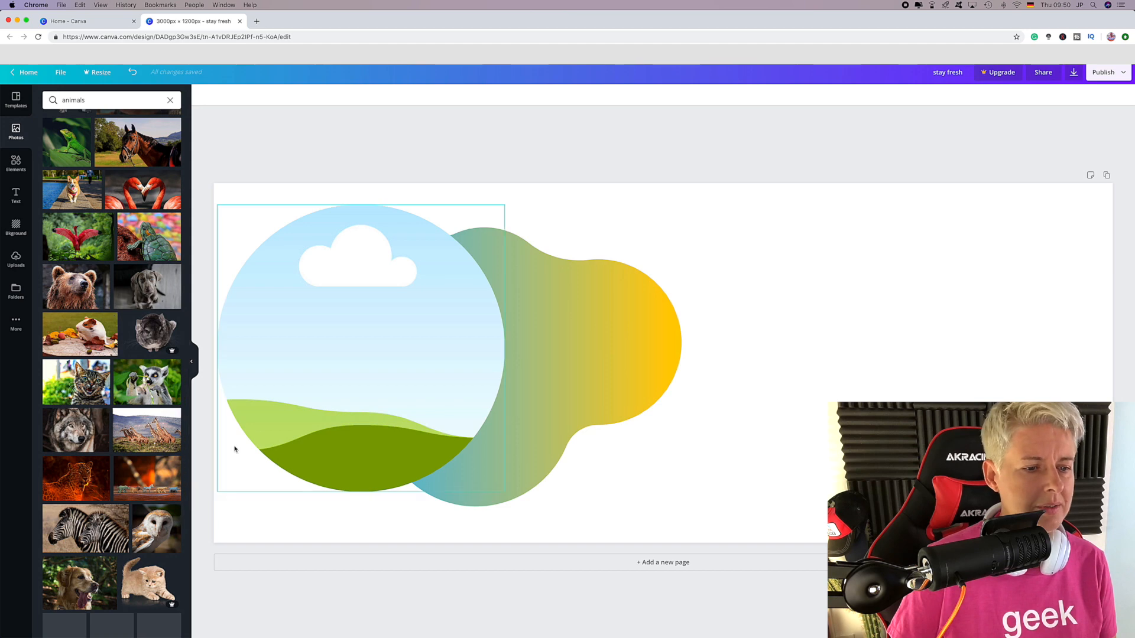
scroll(140, 520, "down", 2)
scroll(140, 520, "down", 5)
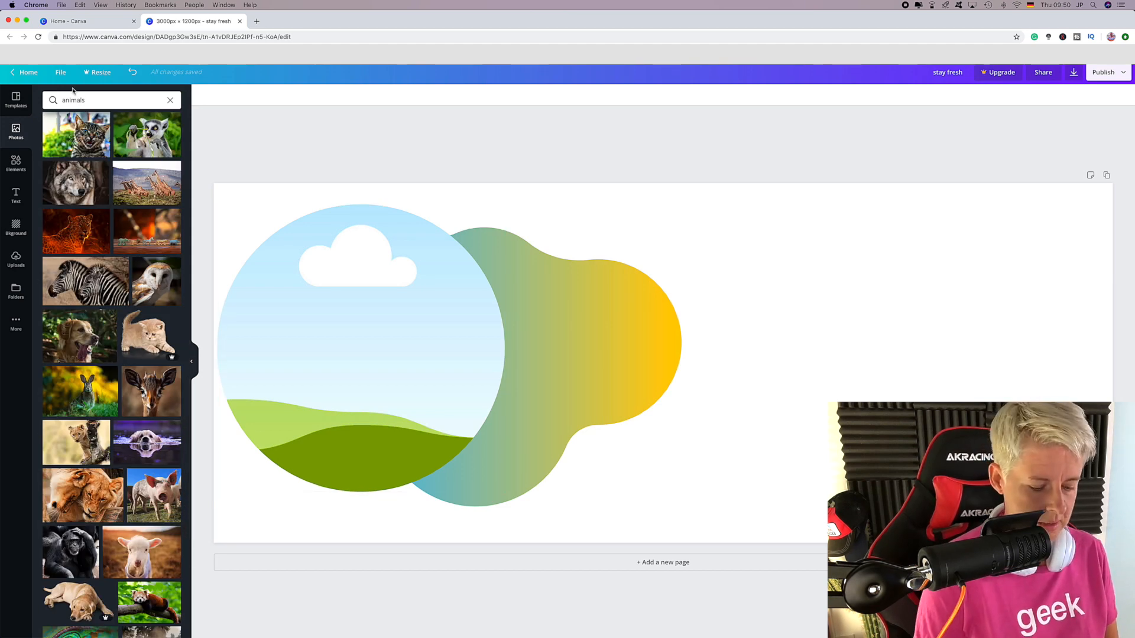
Step: Search the photos for "tarot" and fill the circular frame with the photo of fanned cards and coloured stones
left_click(68, 98)
key("BackSpace")
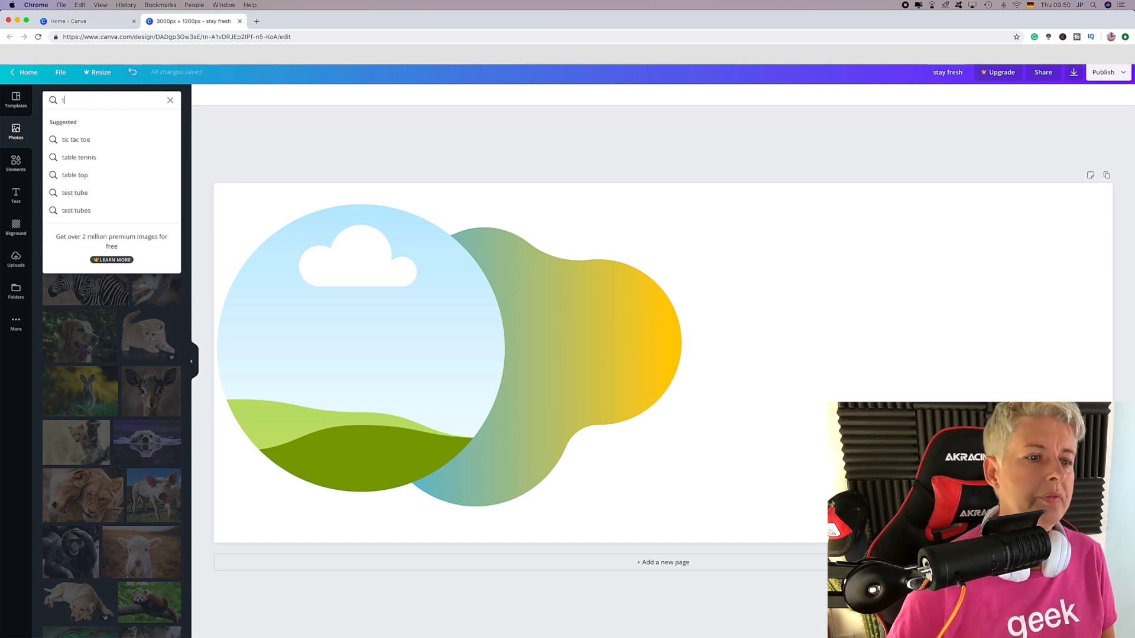
type("tarot")
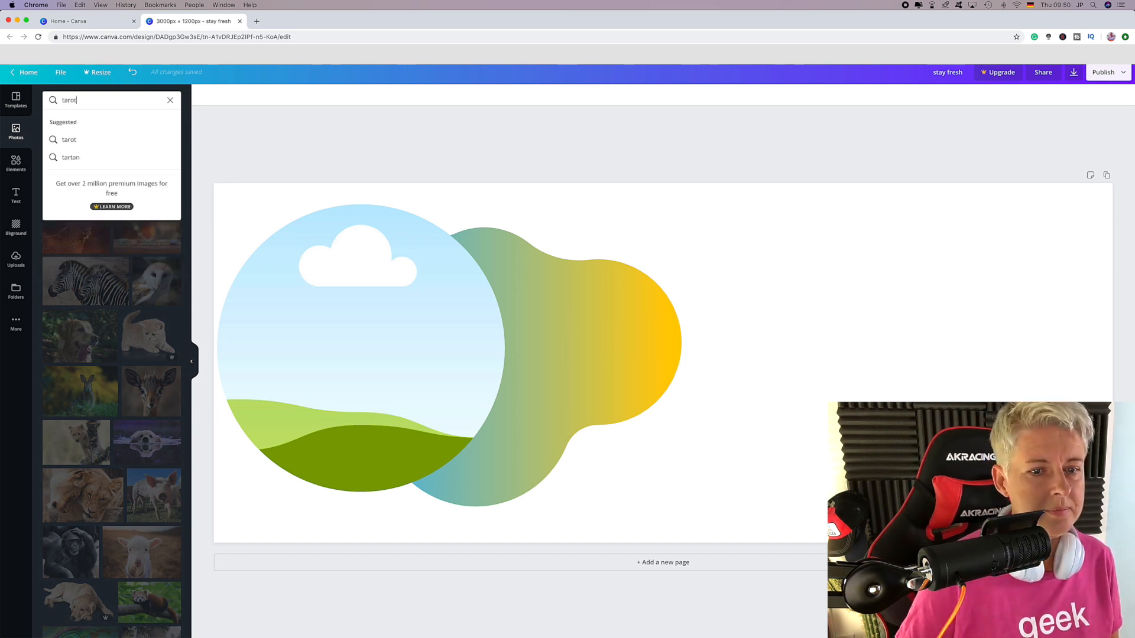
key("Return")
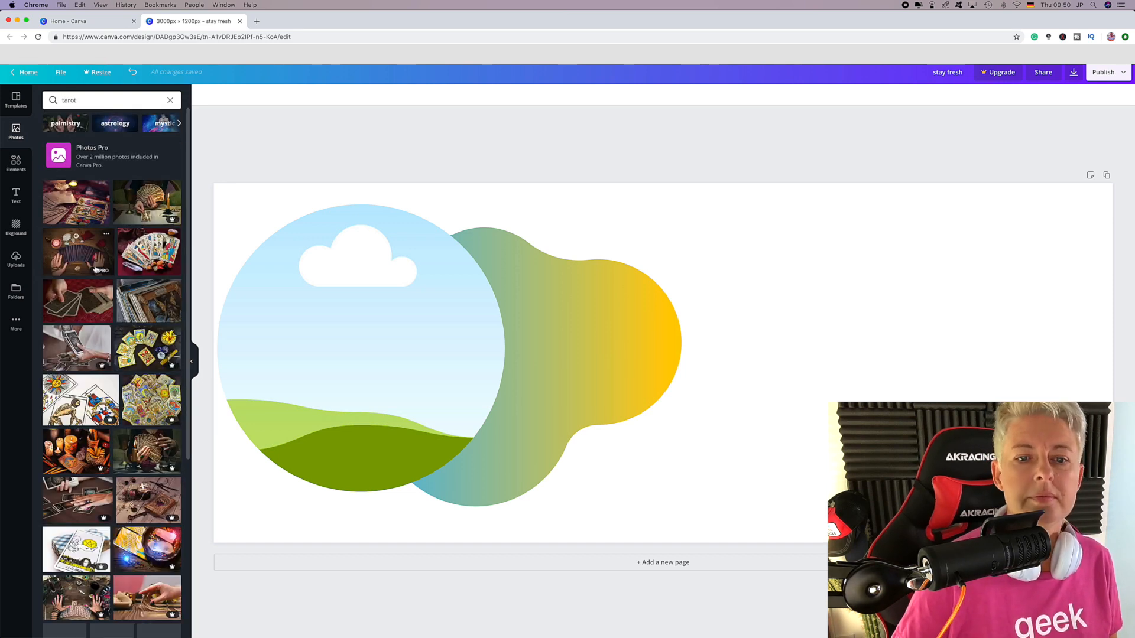
left_click_drag(177, 262, 366, 355)
left_click(869, 257)
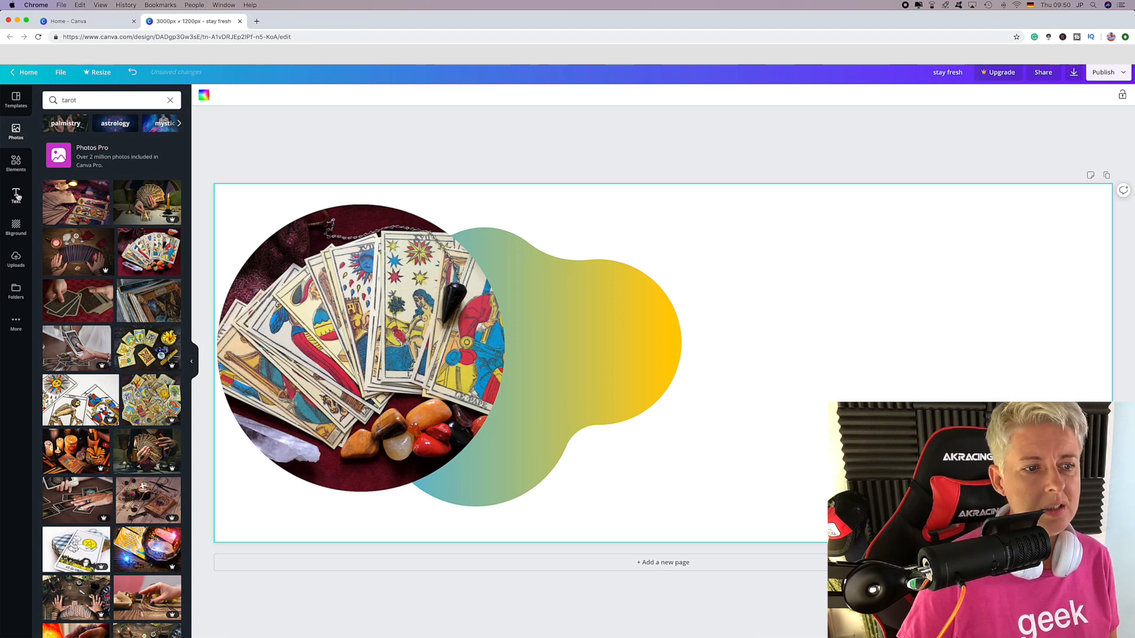
Step: Try blue and turquoise page backgrounds, including rippling water, chevrons, plain gradients and diagonal stripes
left_click(16, 227)
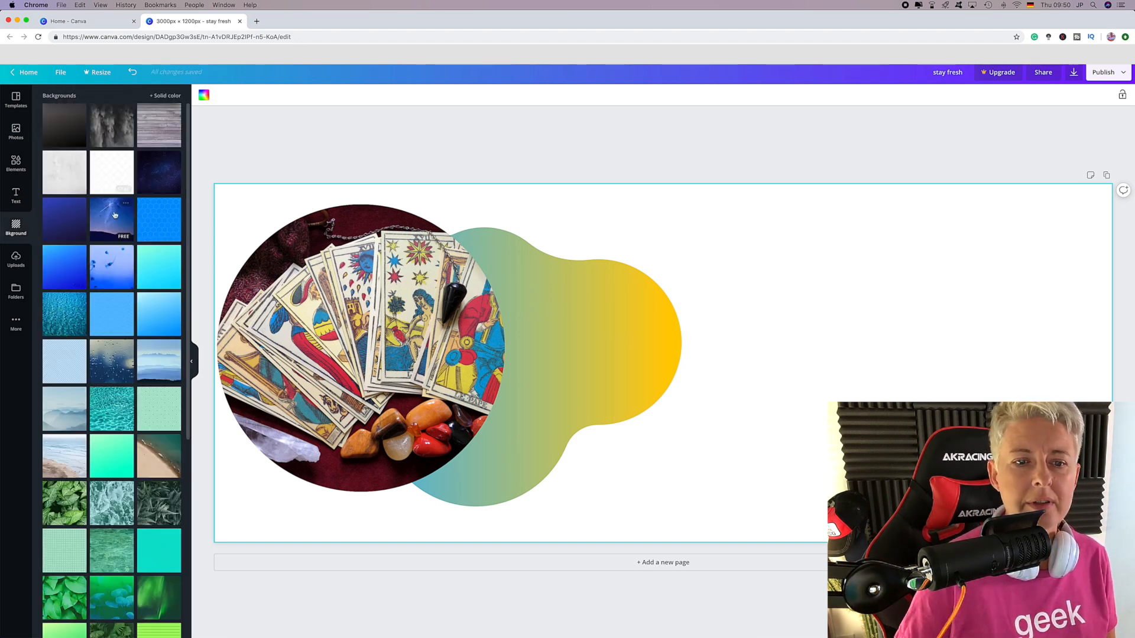
left_click(72, 317)
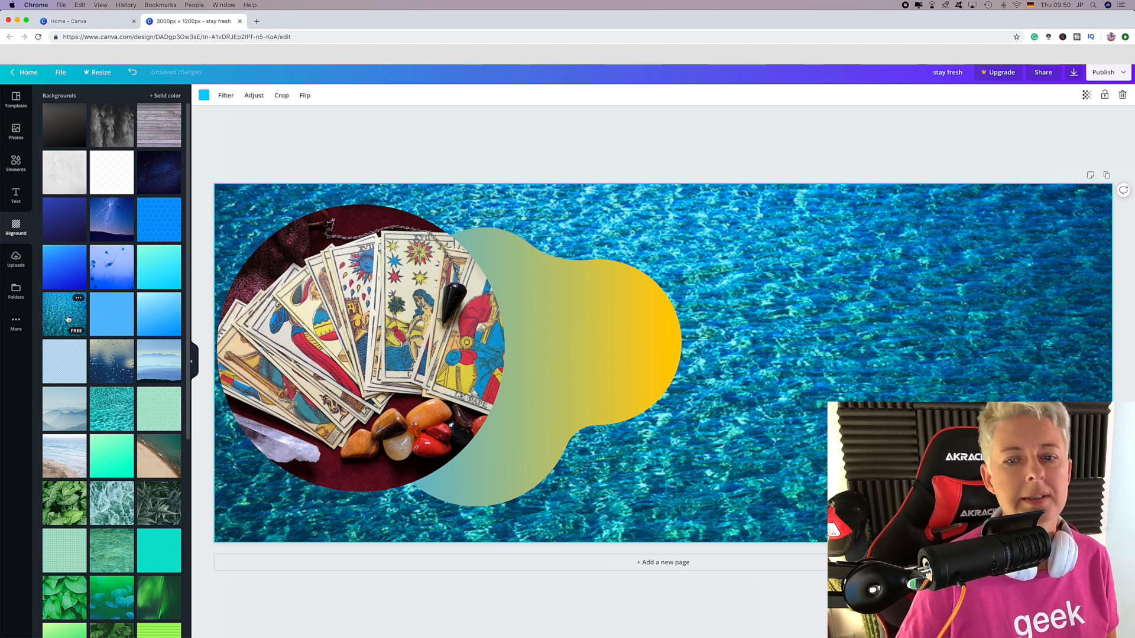
left_click(153, 321)
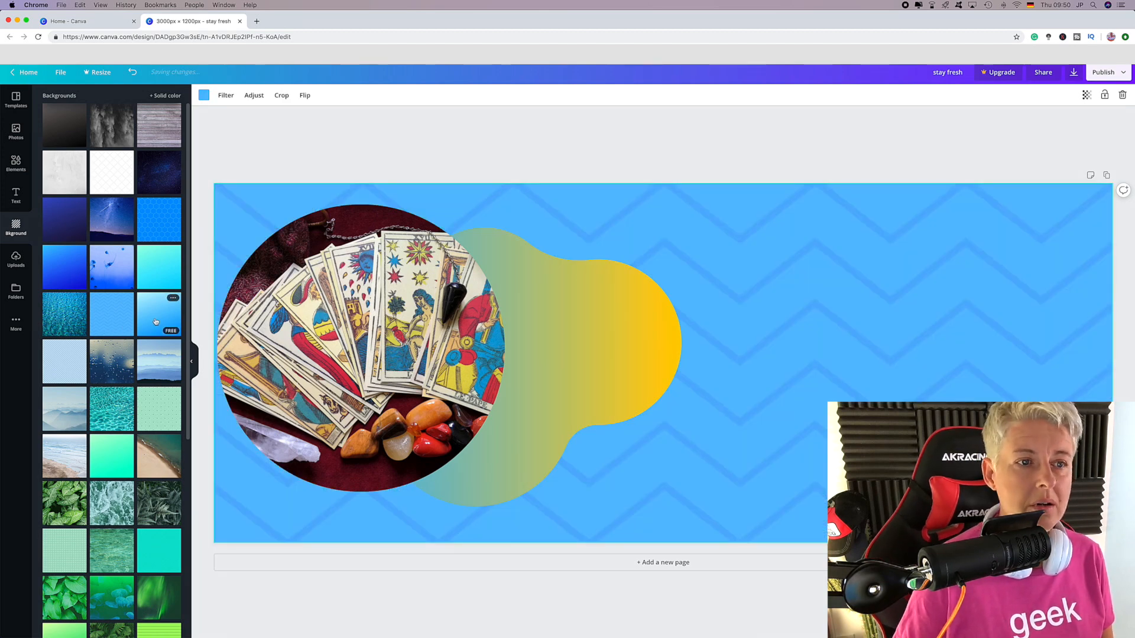
left_click(155, 314)
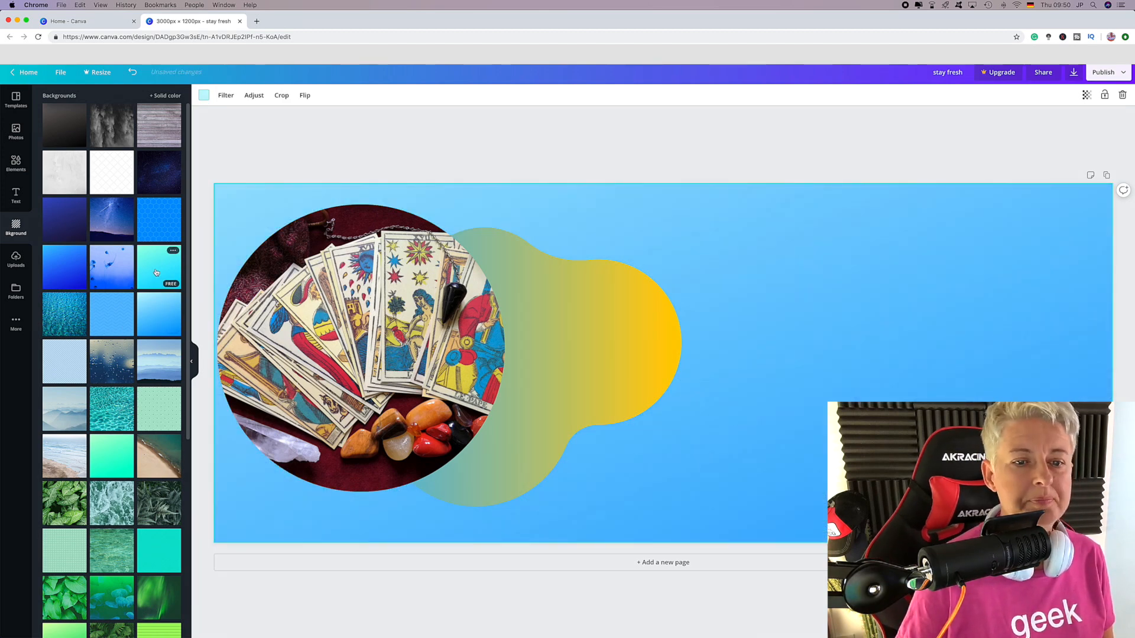
left_click(140, 259)
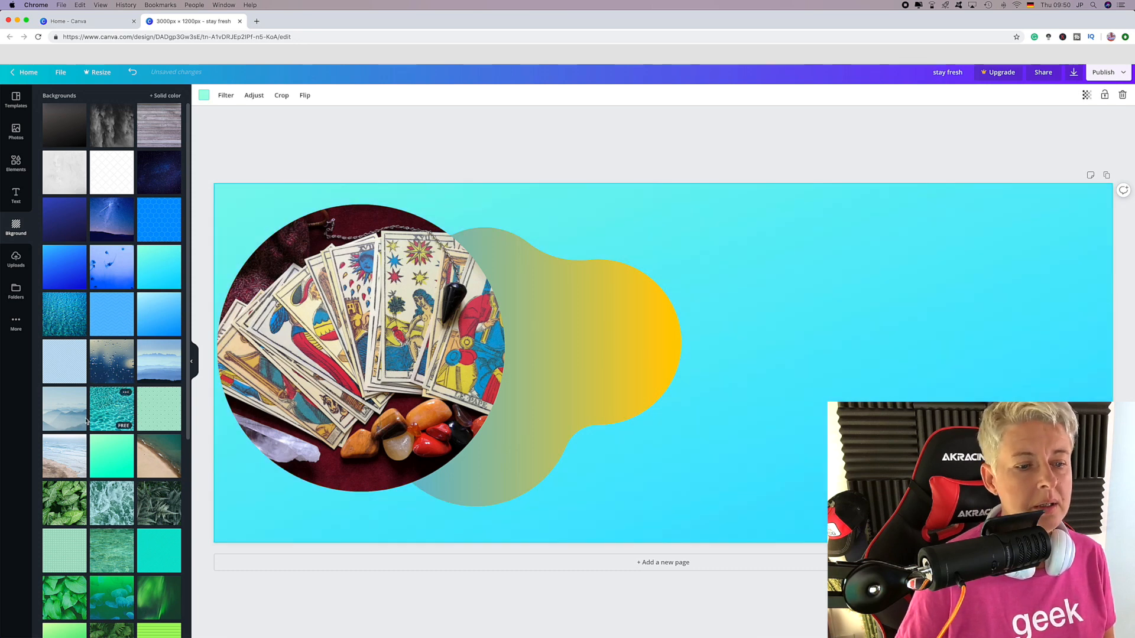
left_click(137, 548)
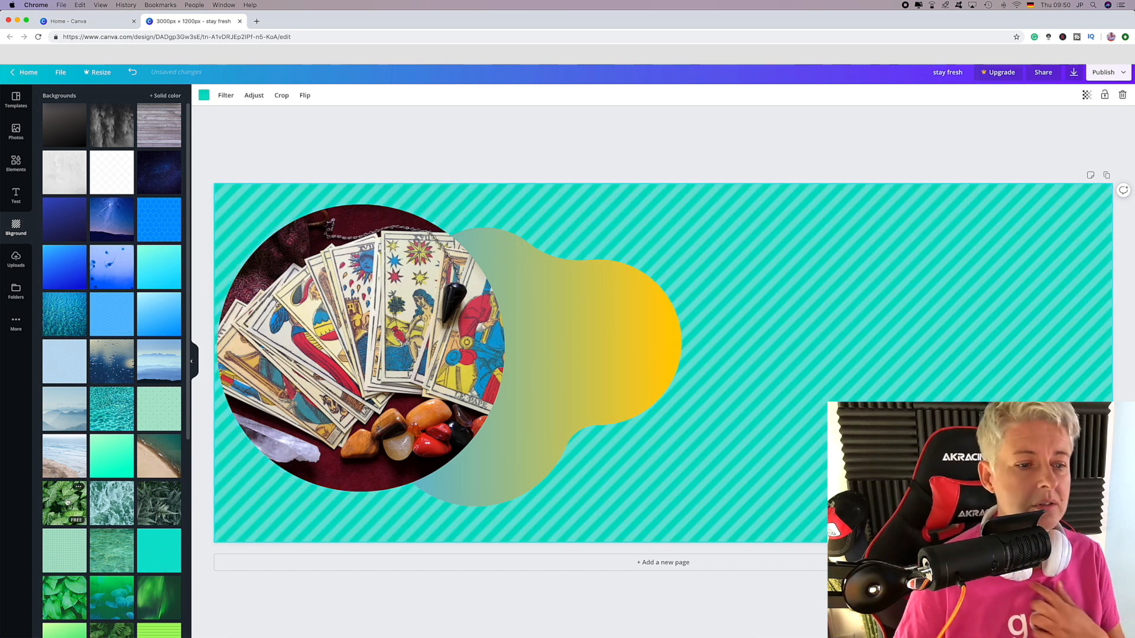
Step: Try the orange circle pattern, the pale yellow gradient and the cream striped design as page backgrounds
scroll(142, 532, "down", 10)
left_click(165, 437)
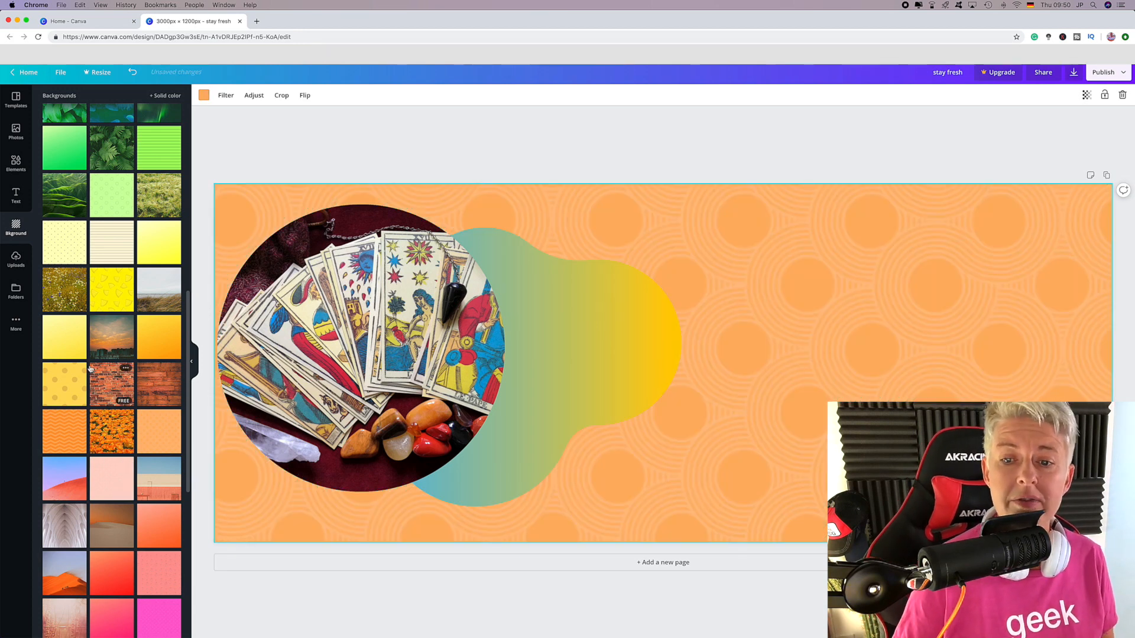
left_click(67, 345)
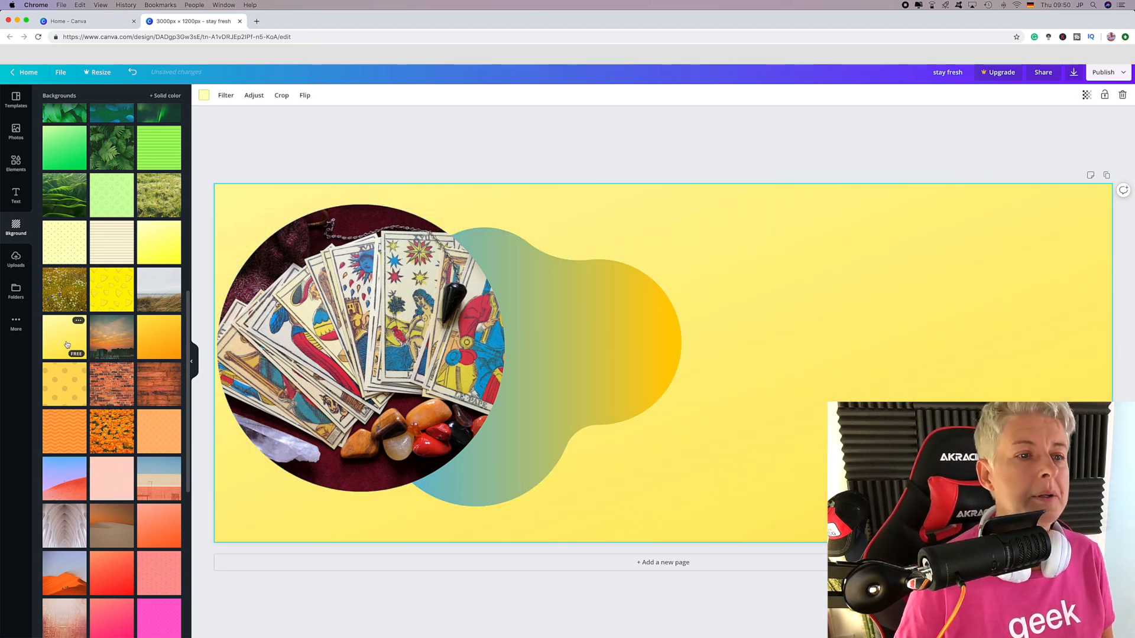
left_click(101, 233)
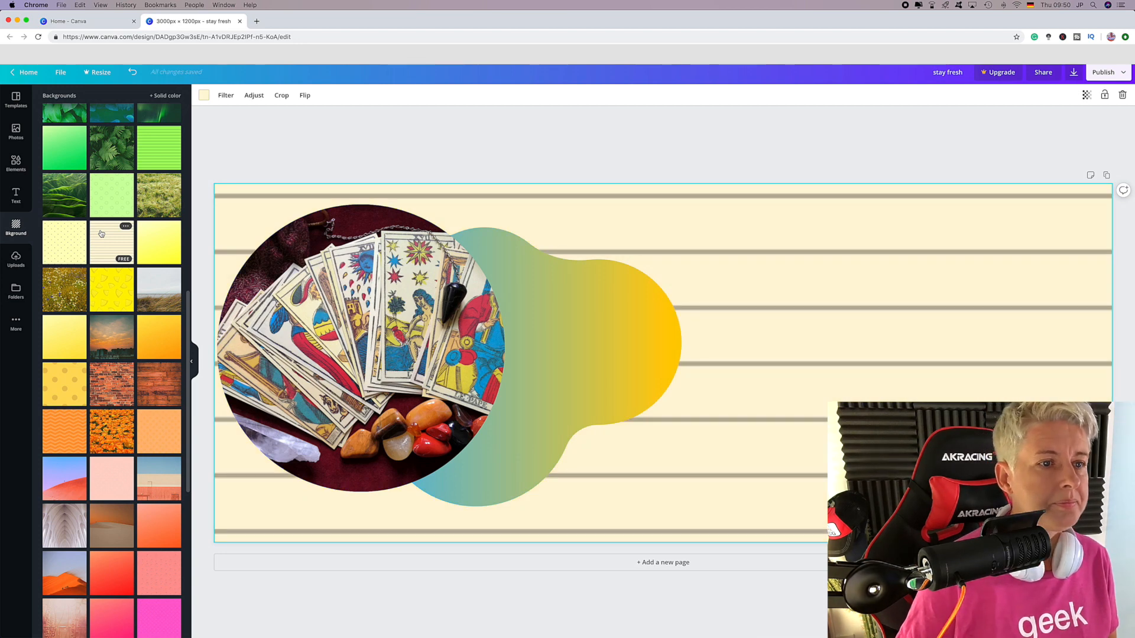
Step: Set the page background to the light grey marbled texture and browse the remaining backgrounds
scroll(99, 284, "up", 10)
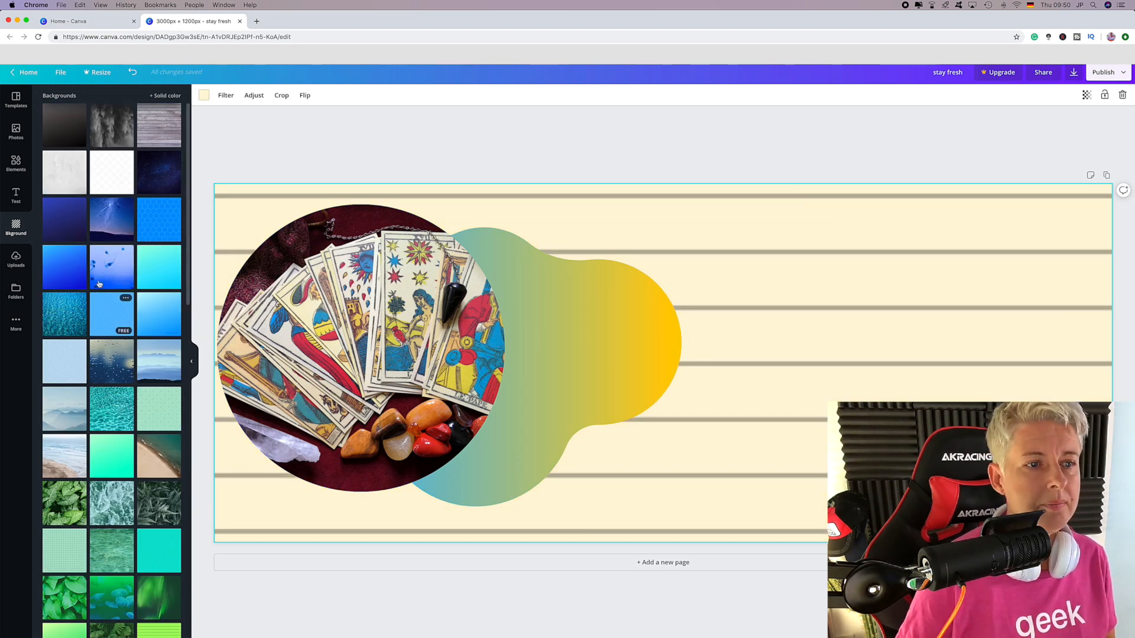
left_click(67, 188)
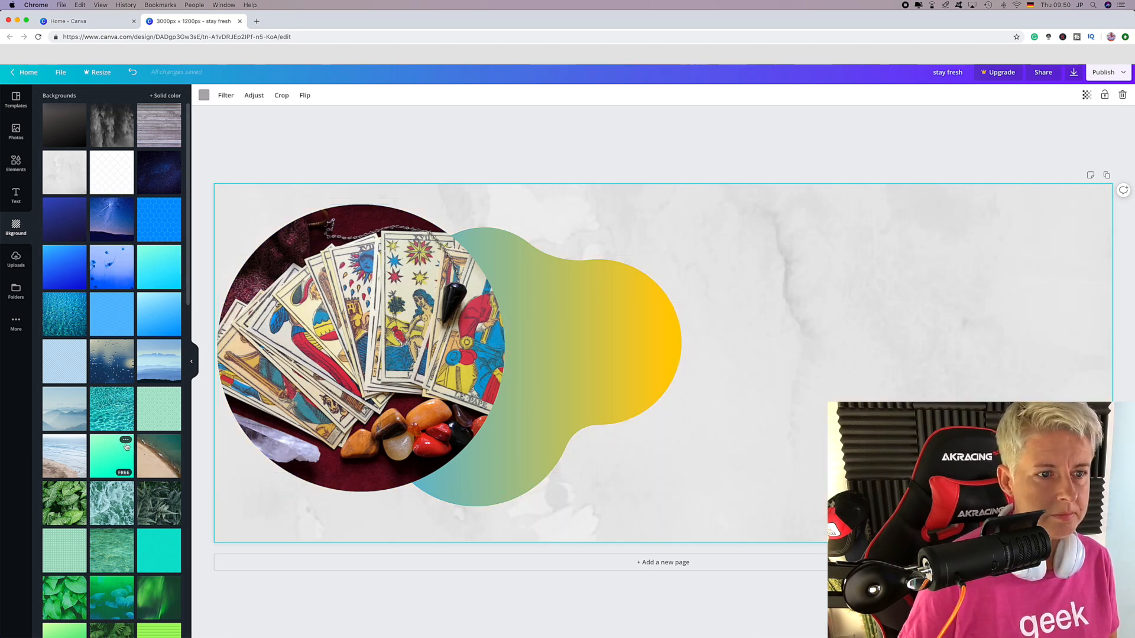
scroll(126, 447, "down", 5)
scroll(126, 446, "down", 15)
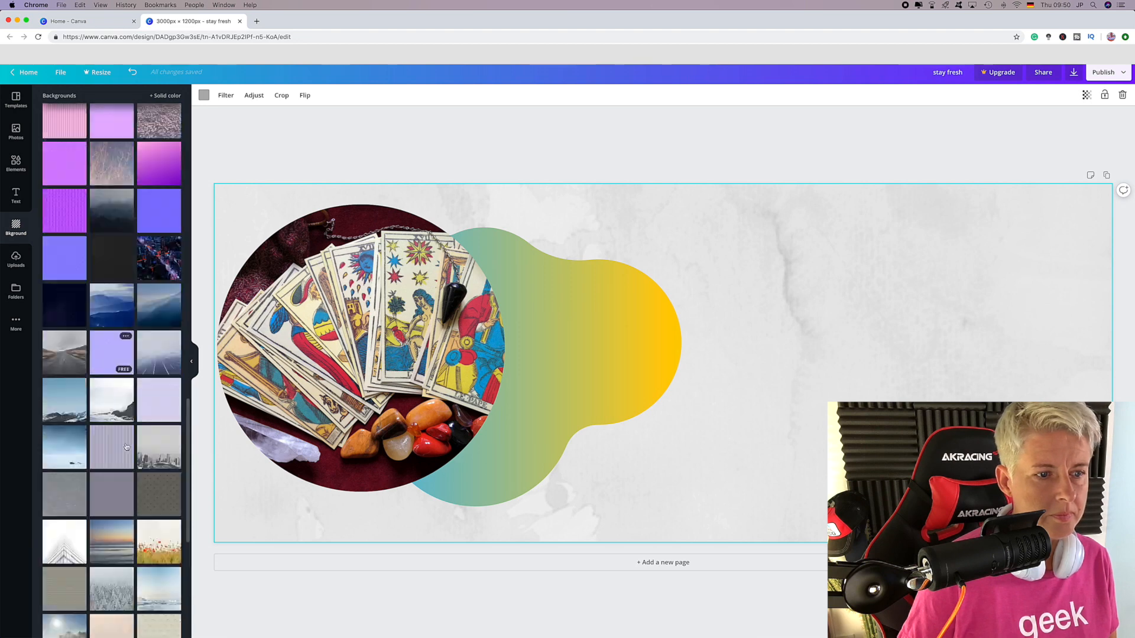
scroll(165, 228, "down", 10)
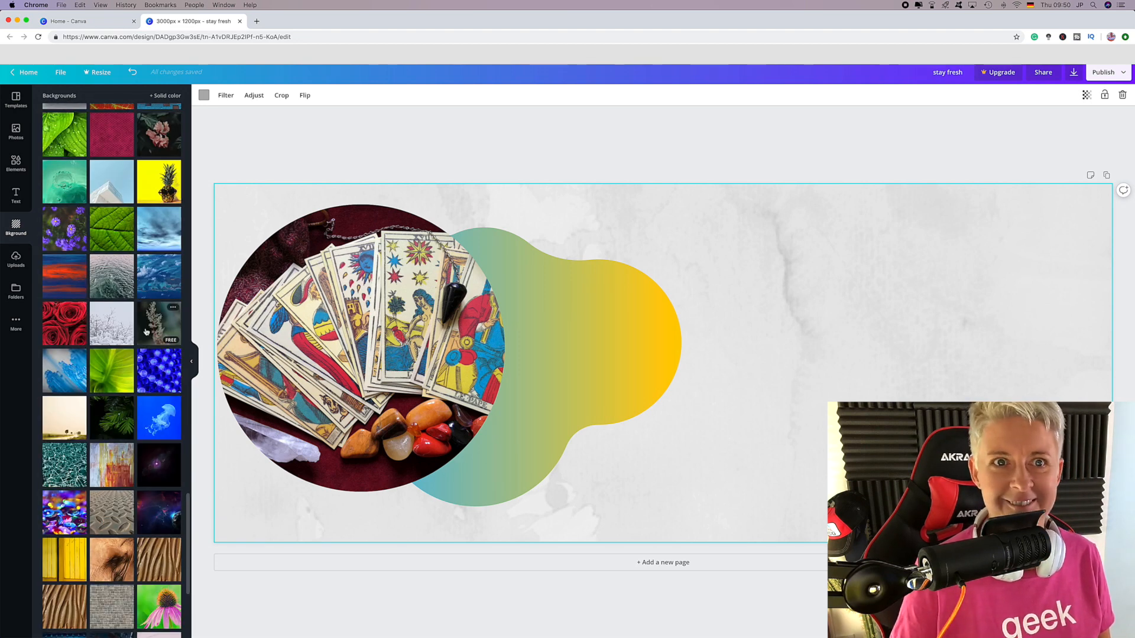
scroll(146, 331, "up", 3)
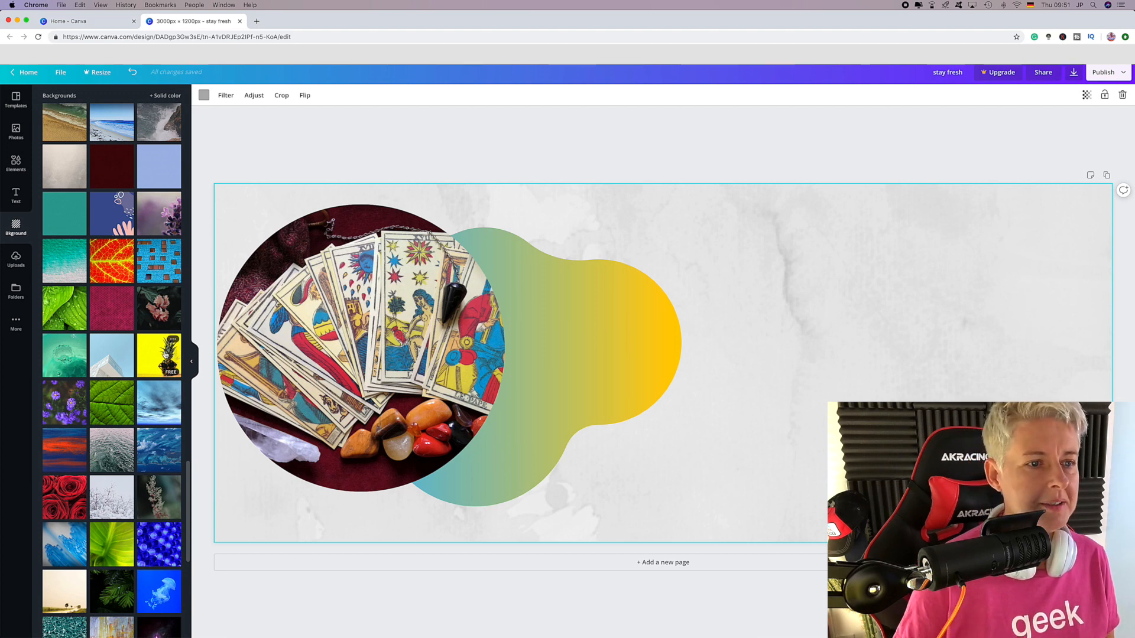
Step: Try the yellow pineapple, crimson diamond pattern, colourful sequins and mottled yellow texture as page backgrounds
left_click(164, 354)
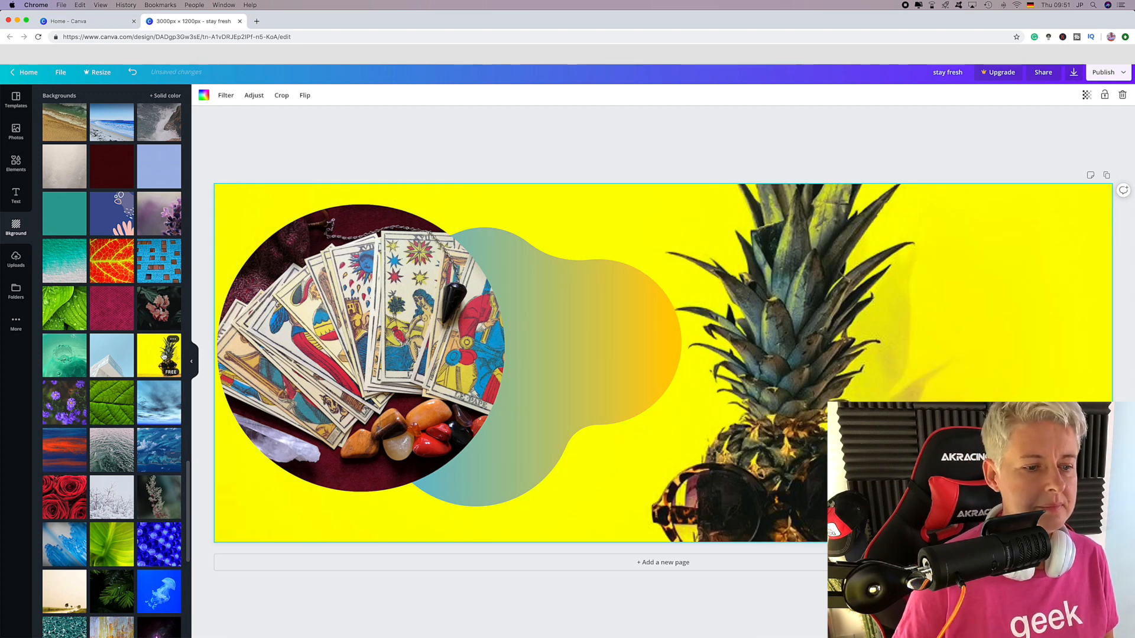
scroll(113, 308, "down", 4)
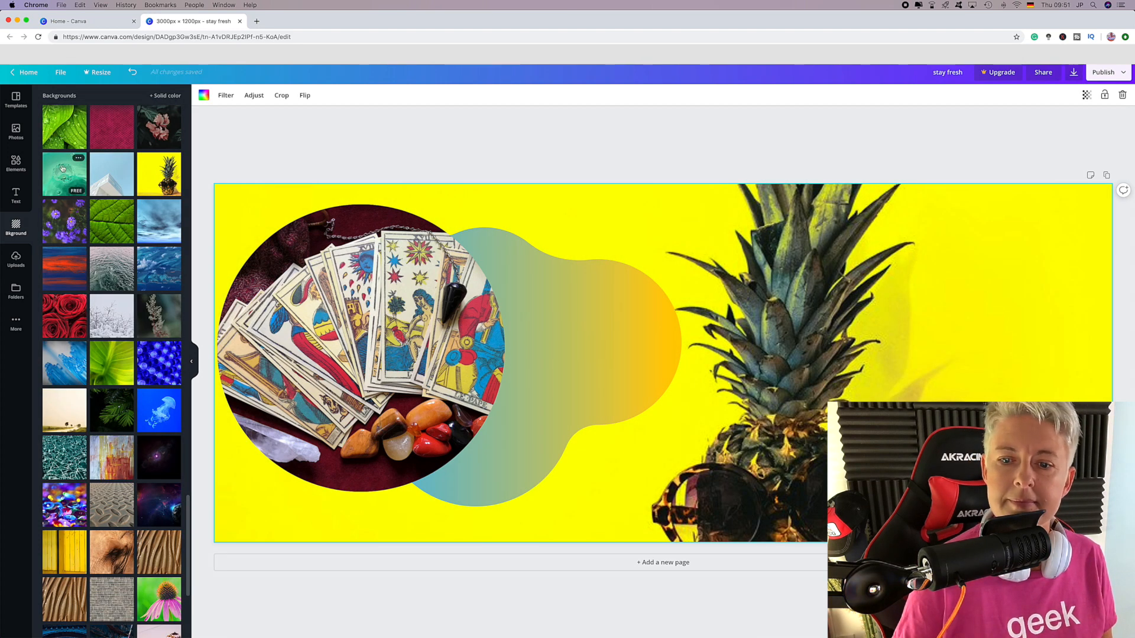
left_click(105, 126)
scroll(109, 266, "down", 2)
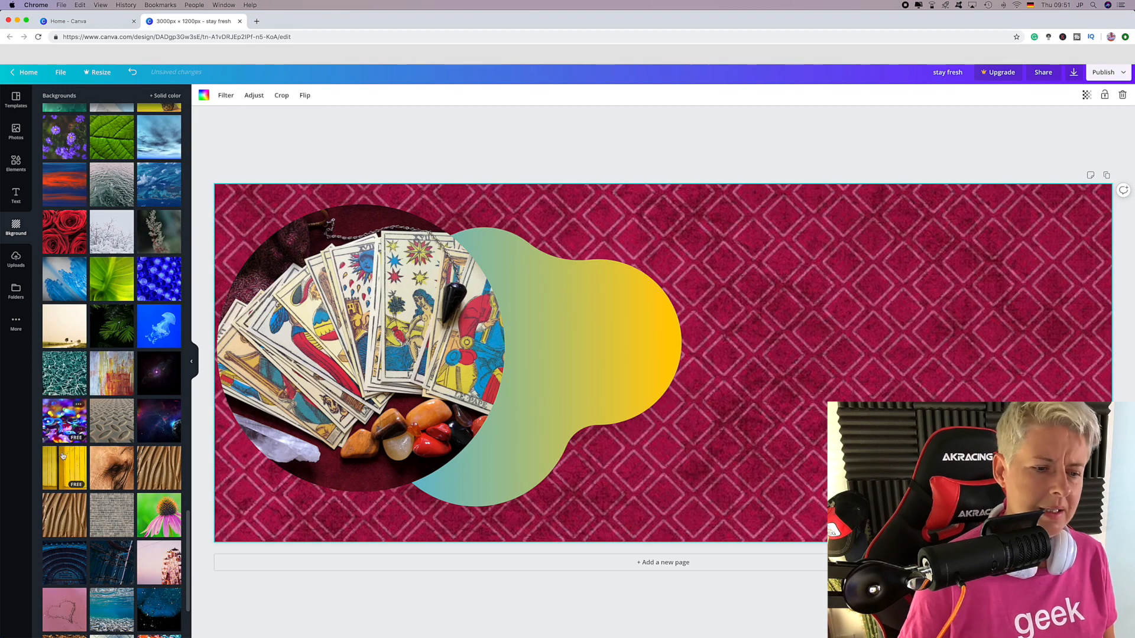
left_click(61, 431)
scroll(64, 429, "down", 6)
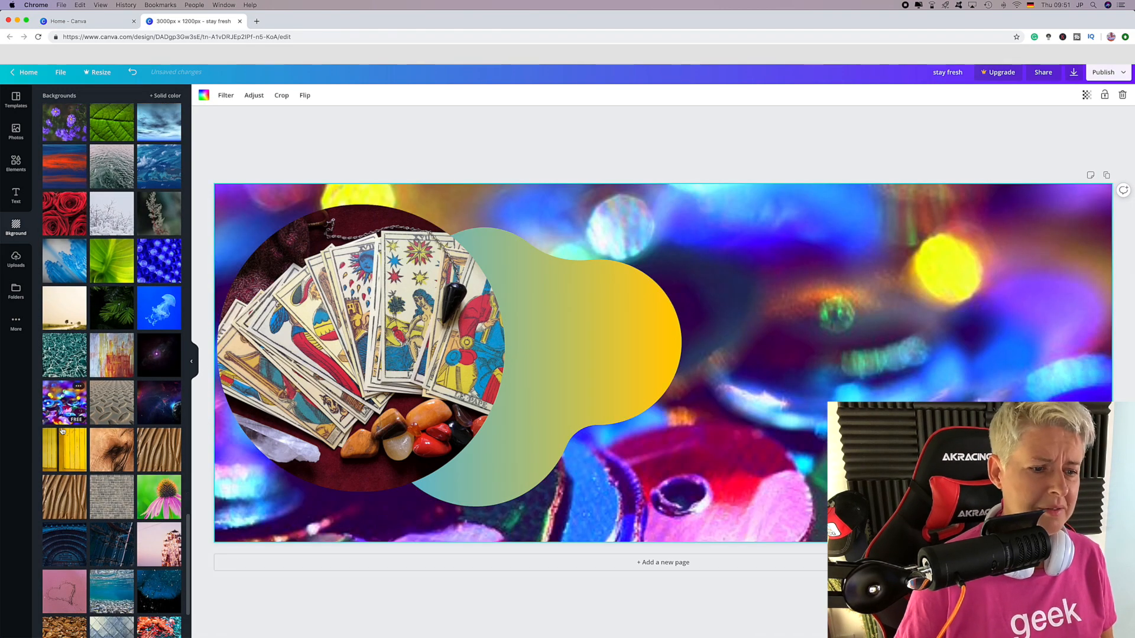
scroll(63, 429, "down", 5)
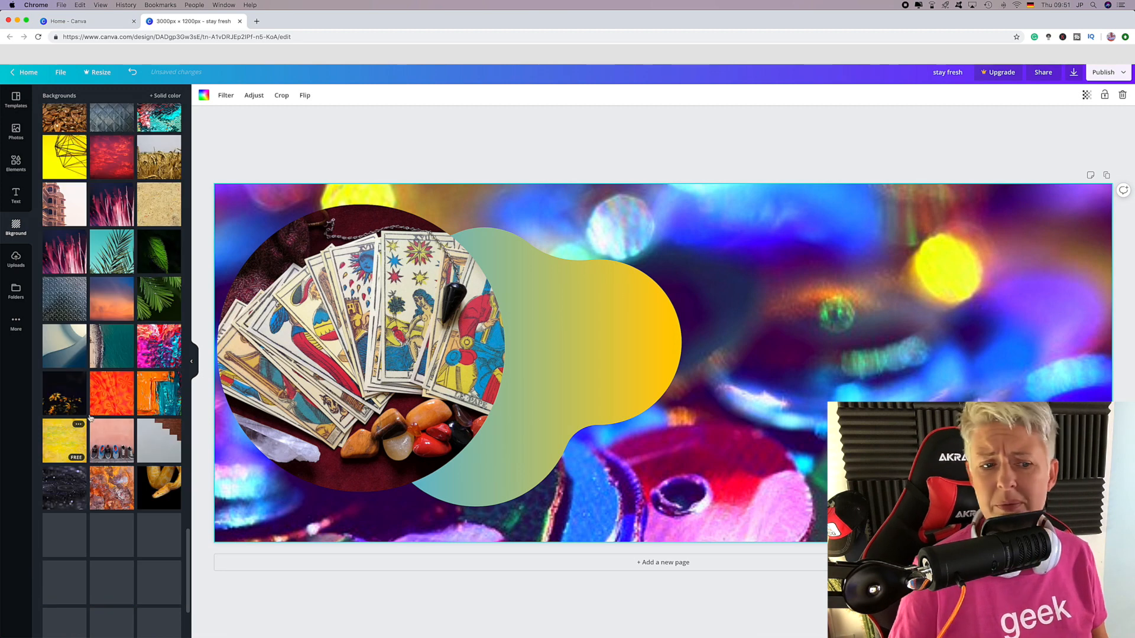
left_click(58, 445)
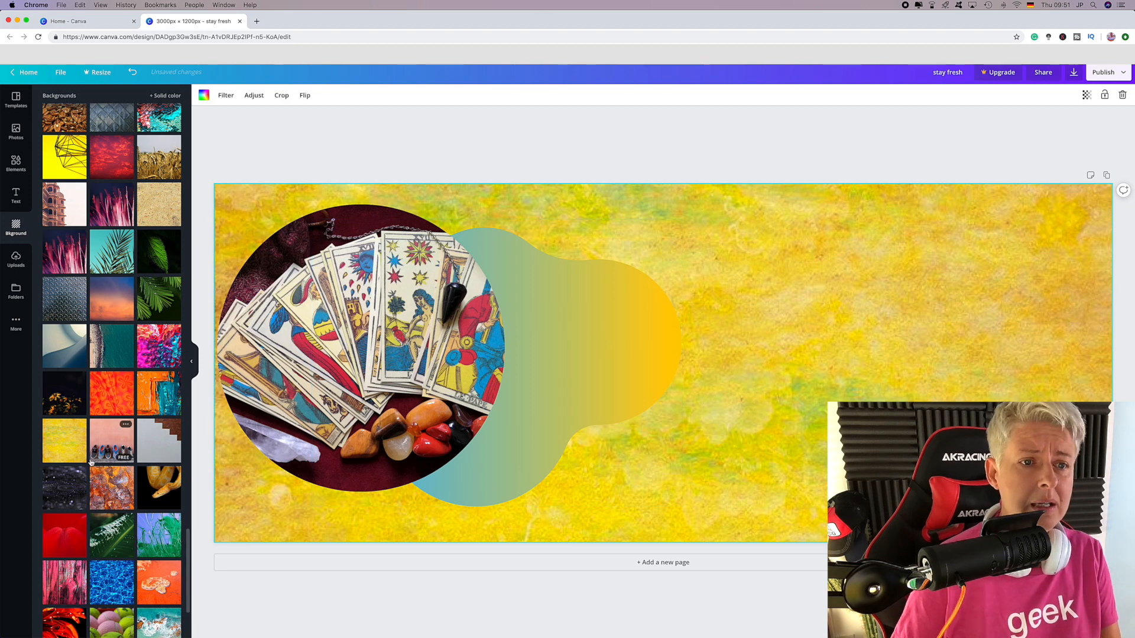
Step: Delete the background image from the page and set a solid pink background colour
scroll(91, 464, "up", 20)
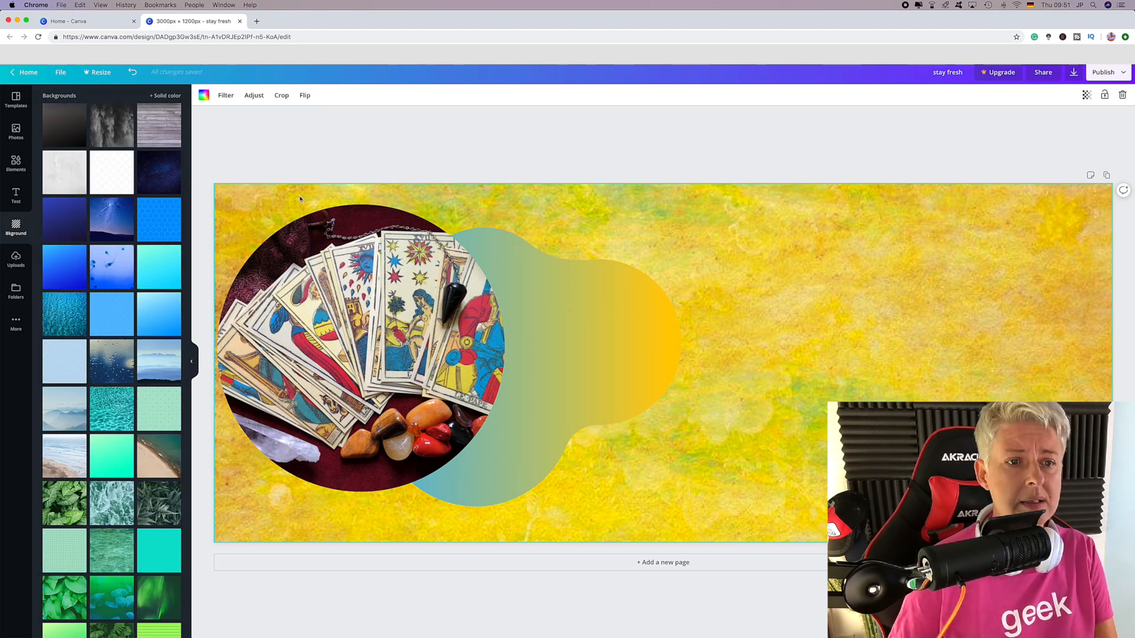
left_click(260, 205)
left_click(241, 182)
left_click(241, 189)
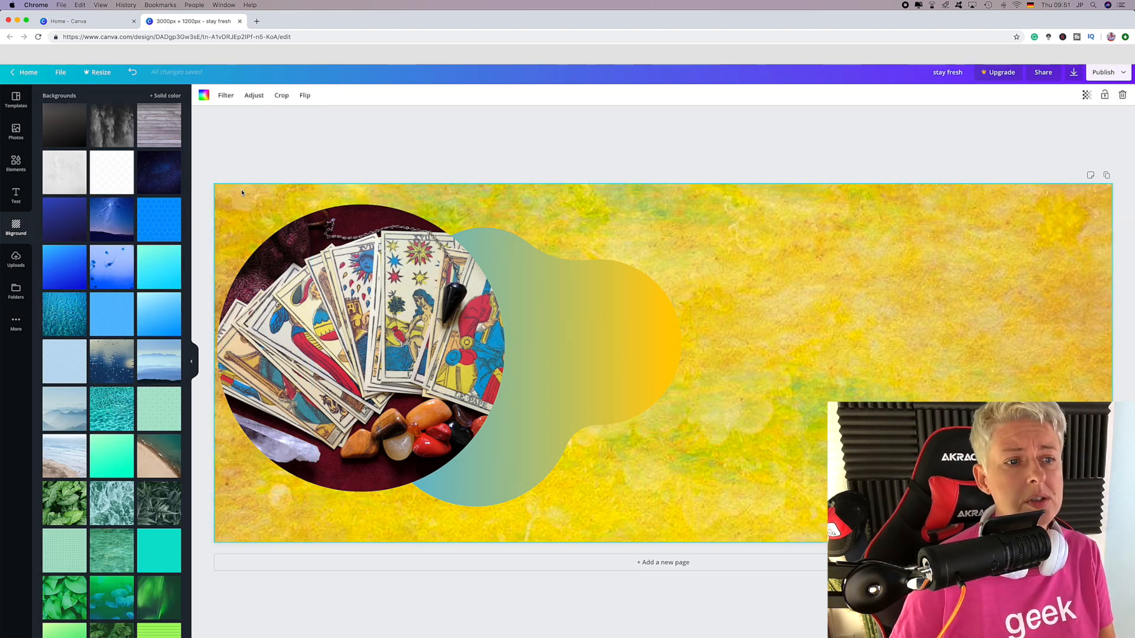
key("Delete")
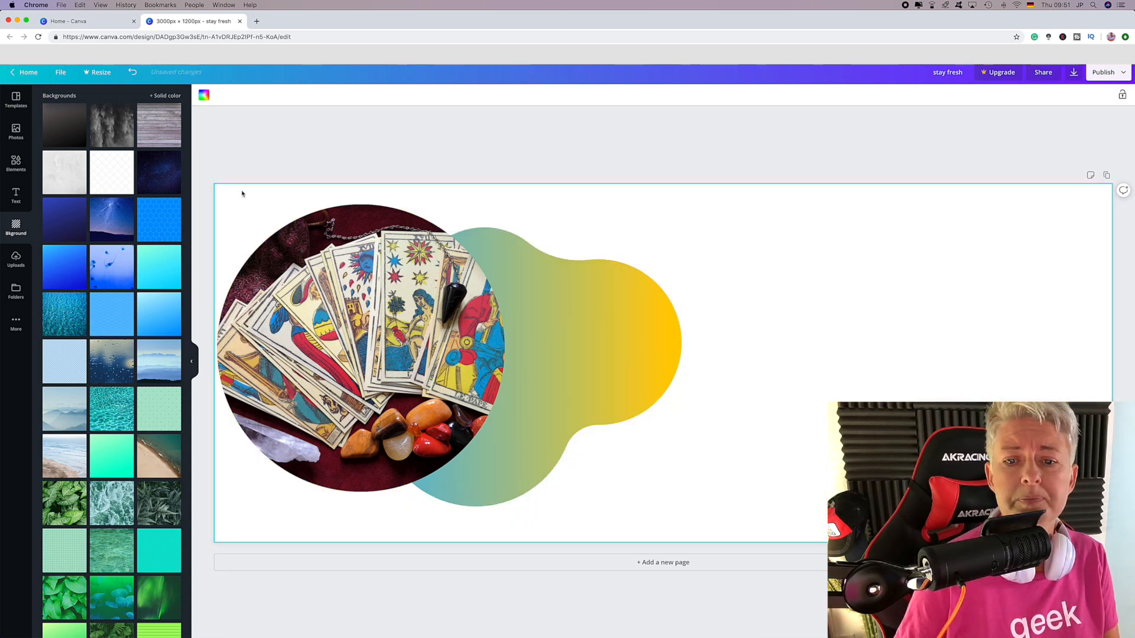
left_click(204, 95)
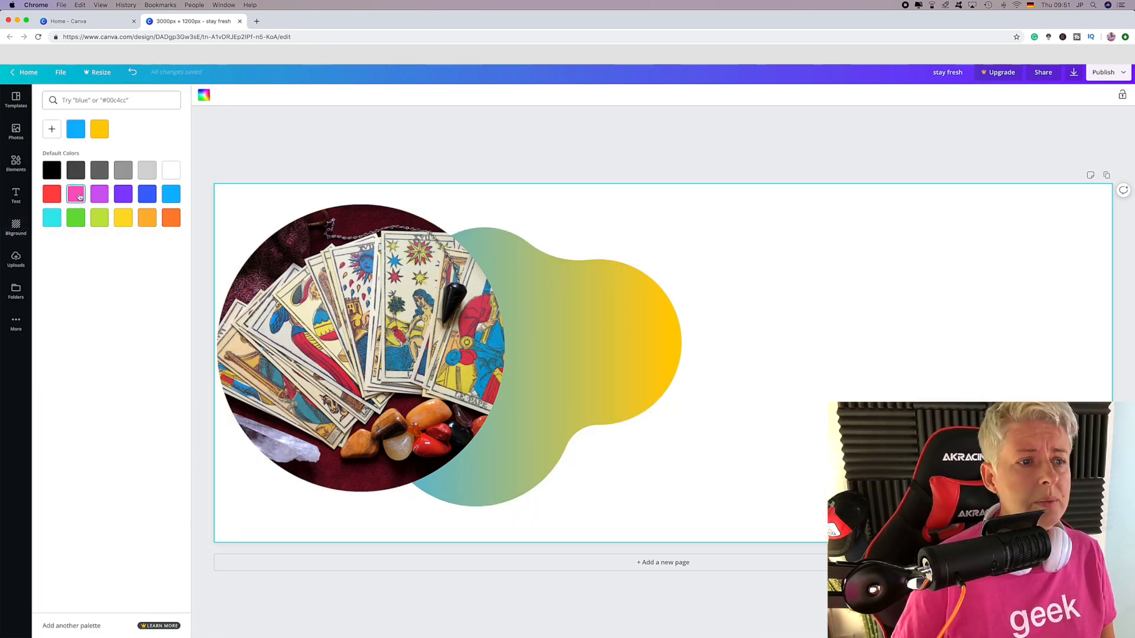
left_click(80, 196)
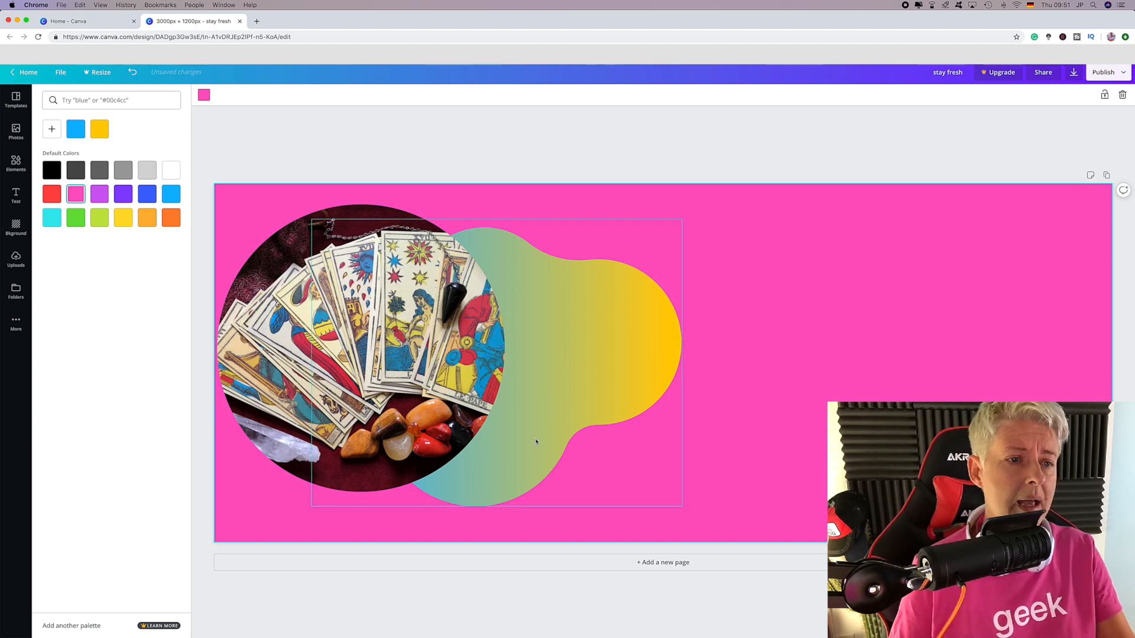
Step: Add the "1 hair & makeup" text layout to the page and enlarge it across the empty area beside the photo
left_click(16, 195)
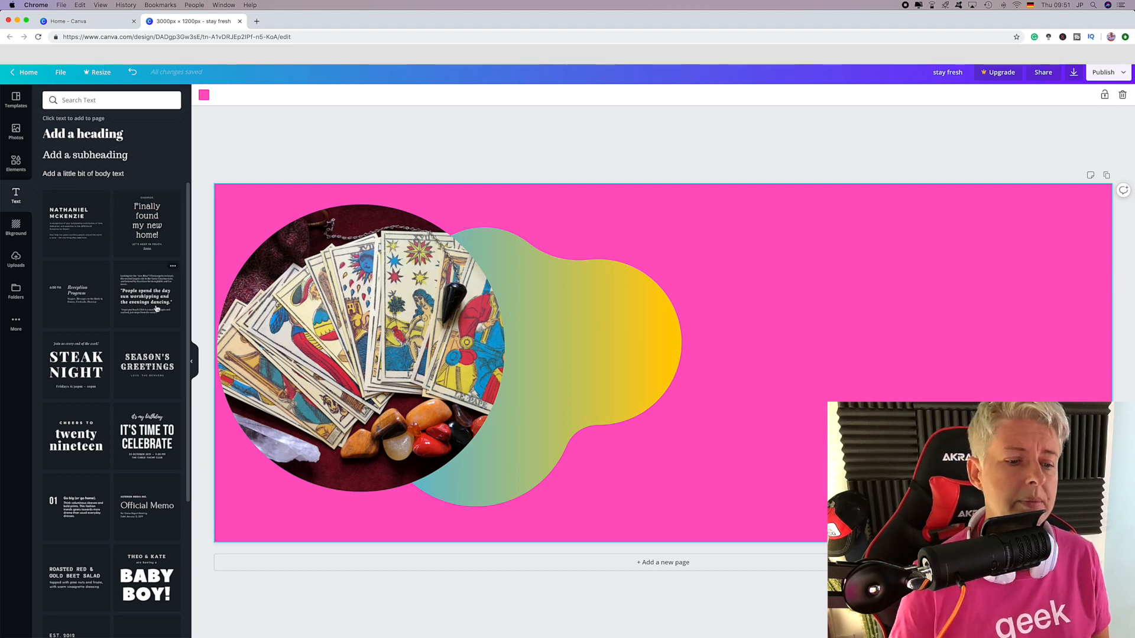
scroll(148, 349, "down", 4)
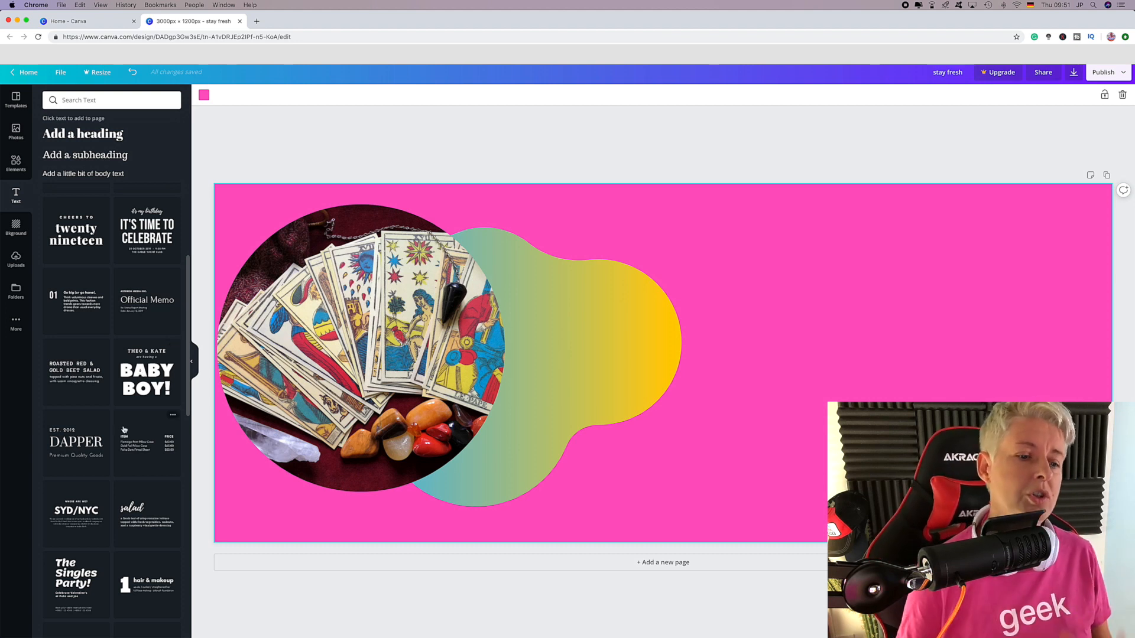
scroll(125, 430, "down", 1)
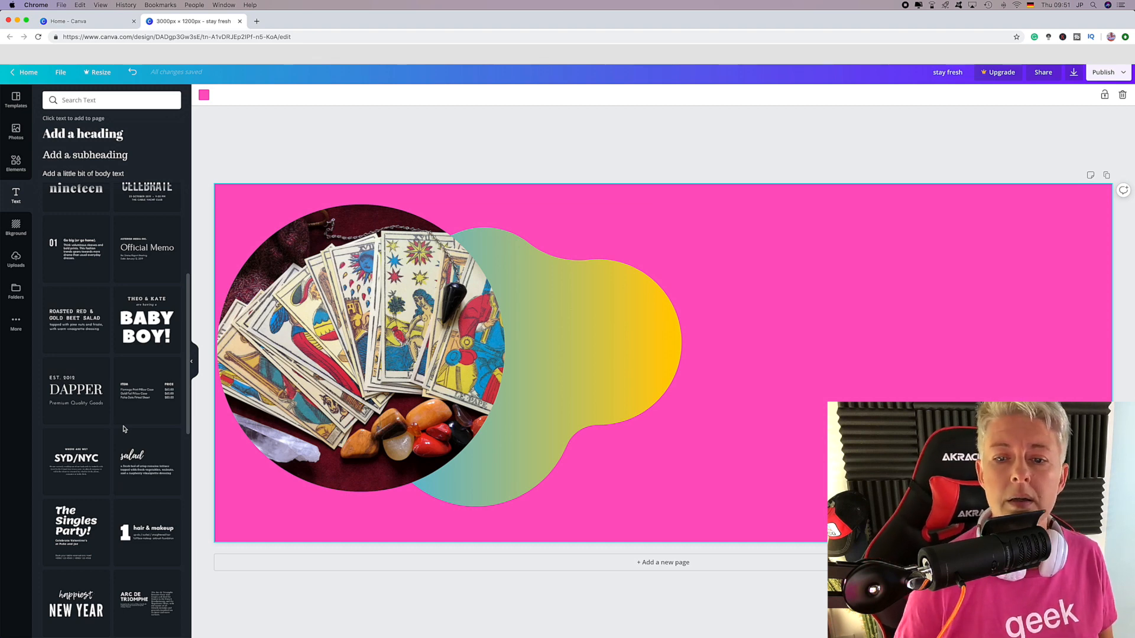
scroll(133, 441, "down", 4)
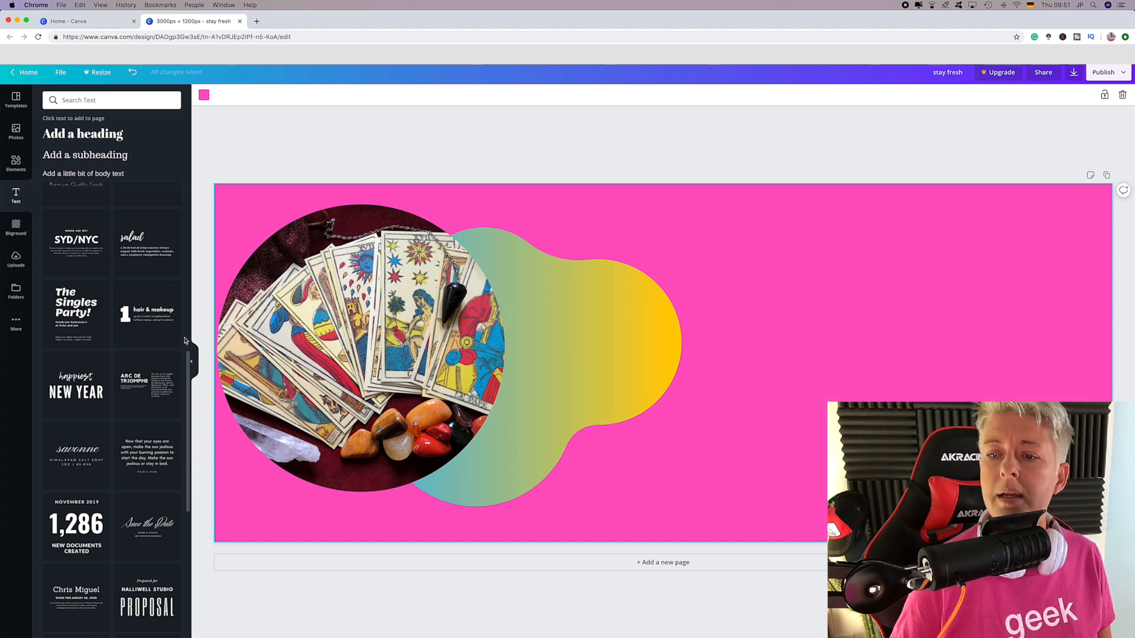
left_click(148, 313)
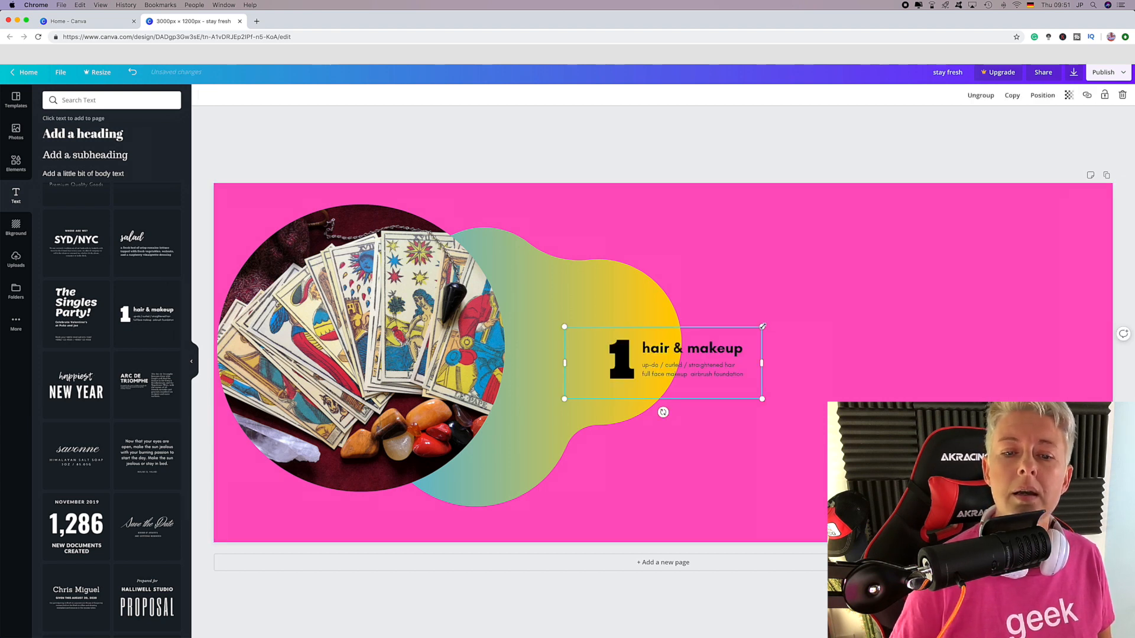
left_click_drag(763, 326, 1133, 268)
left_click_drag(565, 399, 336, 511)
Step: Replace the "hair & makeup" heading with "tarot reader!"
double_click(711, 305)
type("taro")
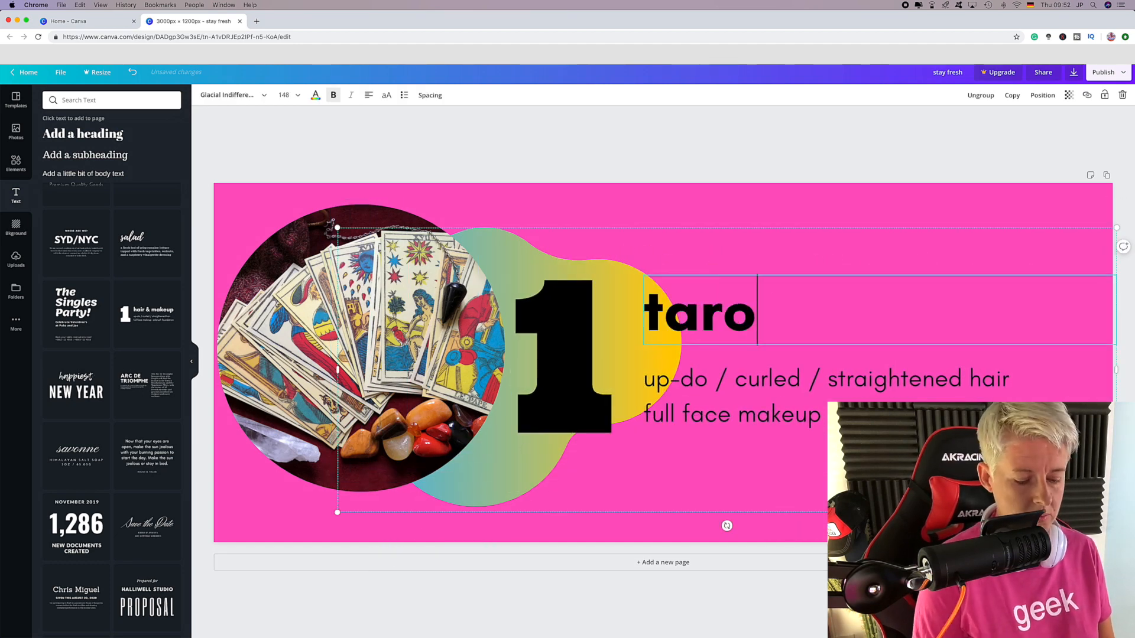
type("t reader!")
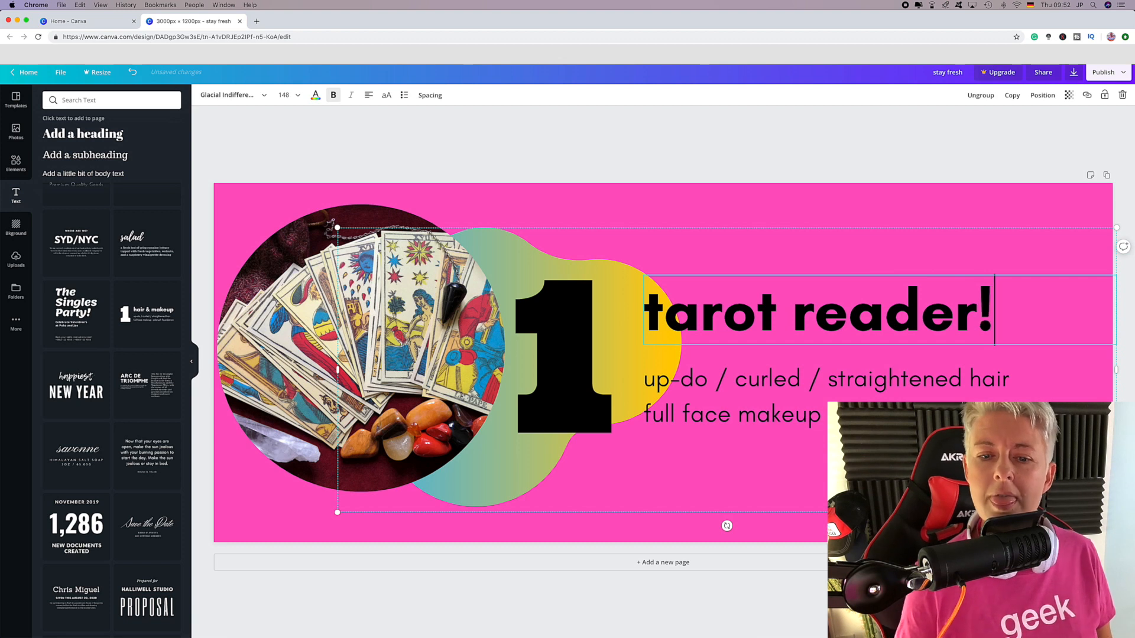
Step: In the line below the heading, replace "up-do" with "up front" and "curled" with "in your face"
left_click(670, 383)
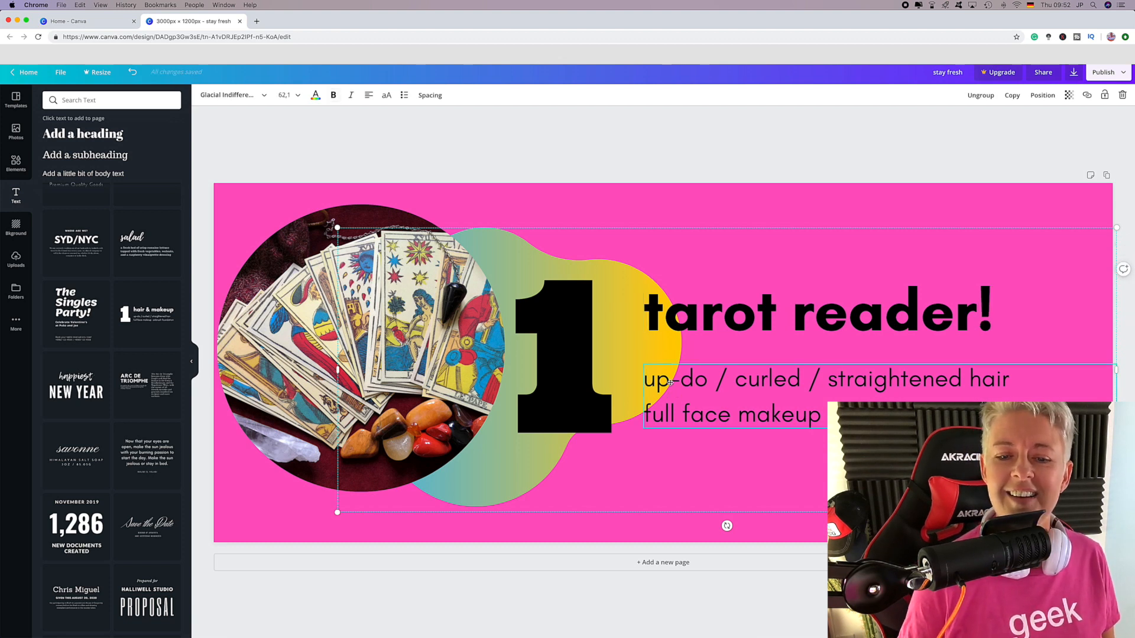
left_click_drag(647, 379, 684, 378)
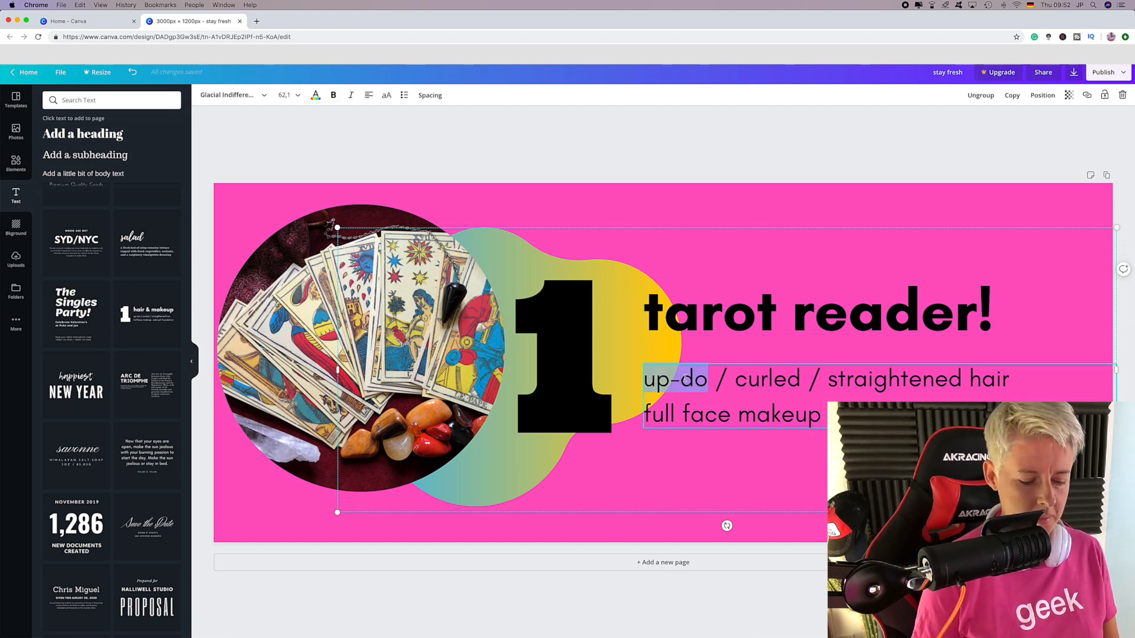
type("up front")
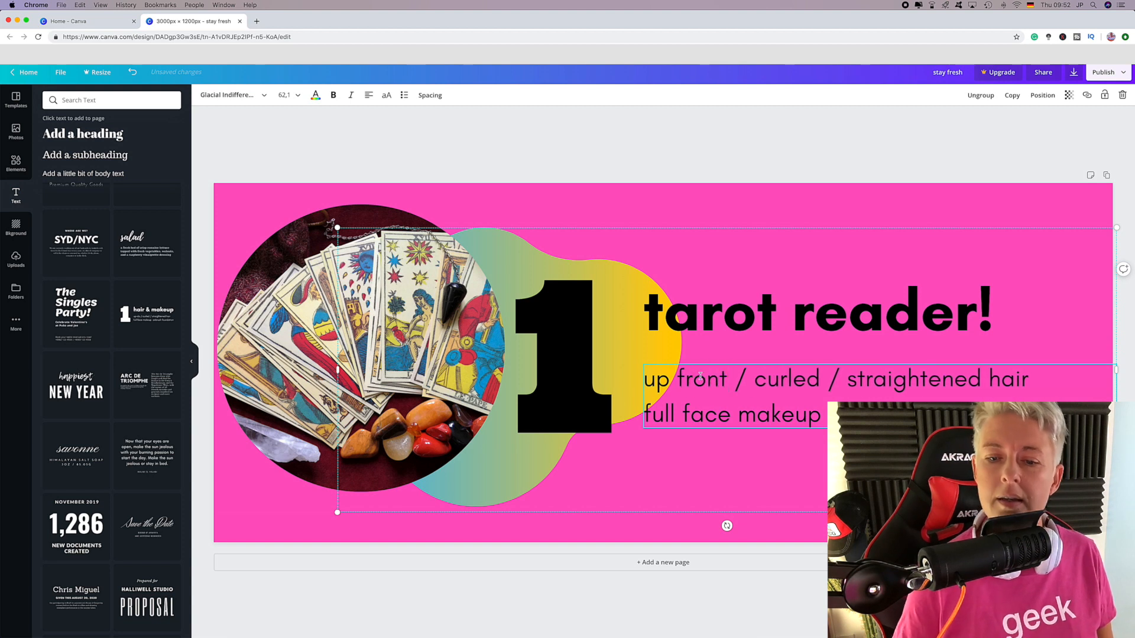
double_click(792, 379)
type("in ")
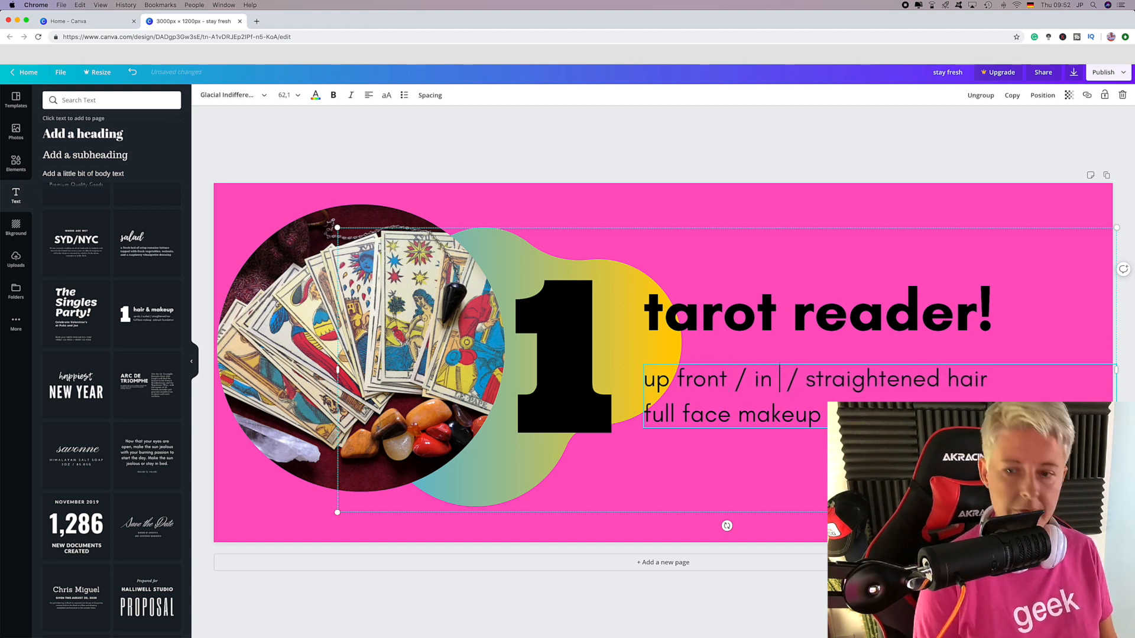
type("your face")
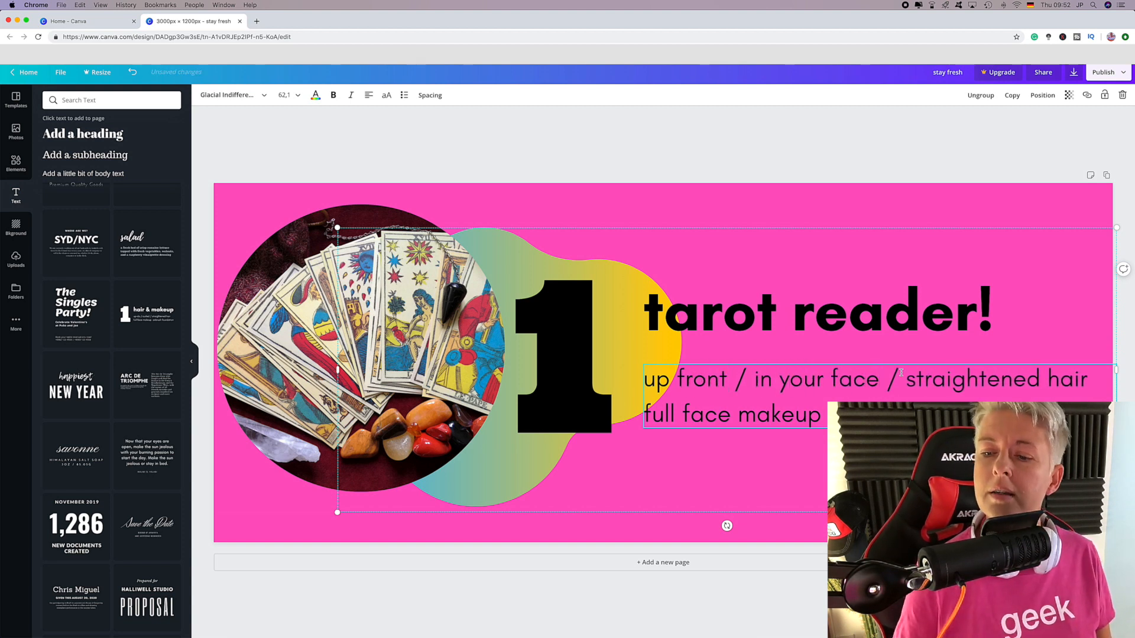
Step: Replace "straightened hair" with "tarot readings" and delete the "full face makeup" line beneath it
triple_click(913, 377)
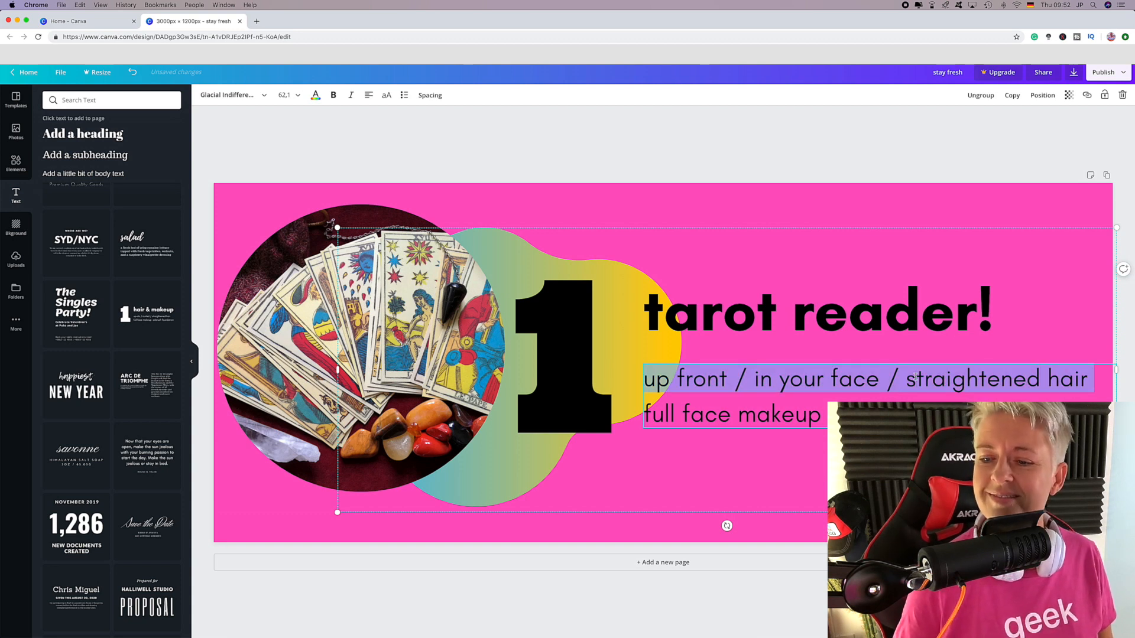
left_click_drag(908, 379, 1090, 367)
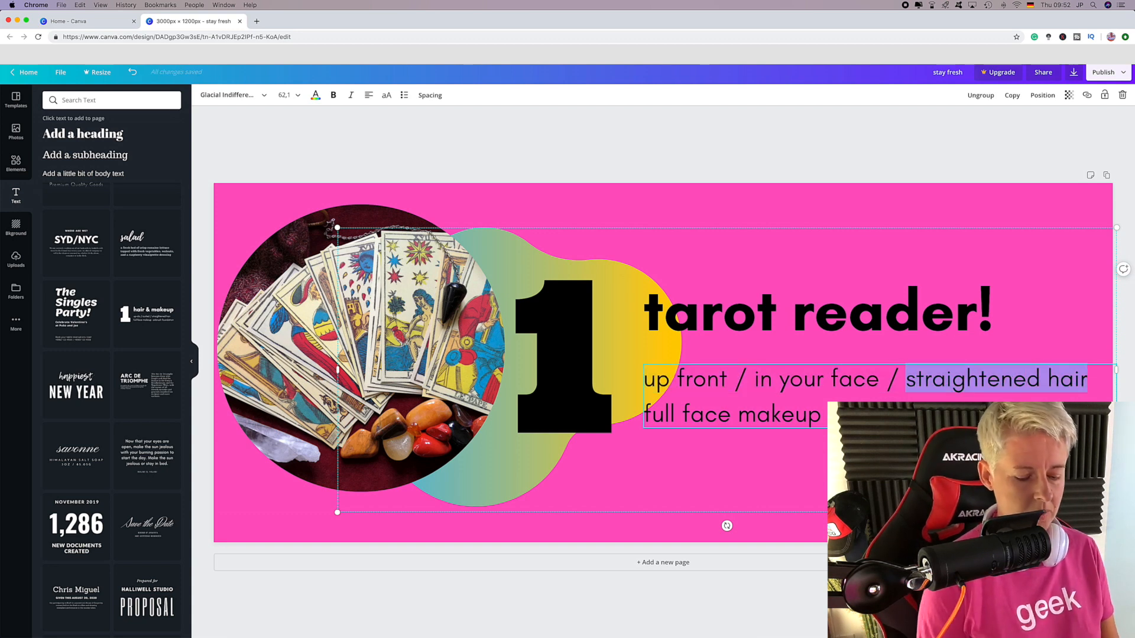
type("tarot reading")
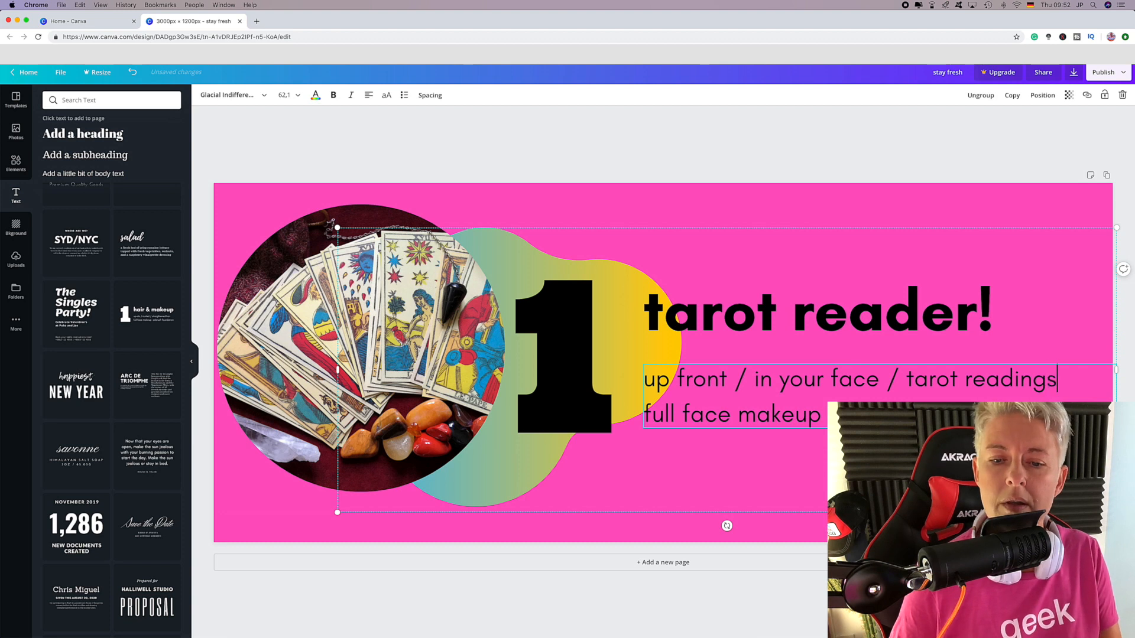
left_click_drag(652, 416, 1041, 416)
key("BackSpace")
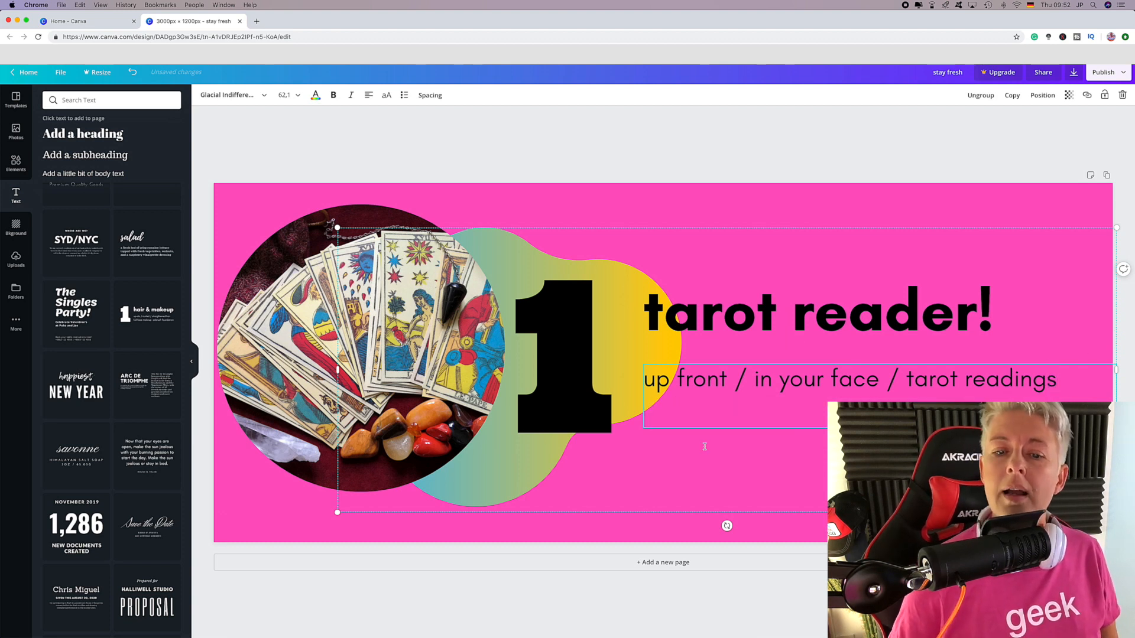
Step: Colour the "tarot reader!" heading white
left_click(714, 318)
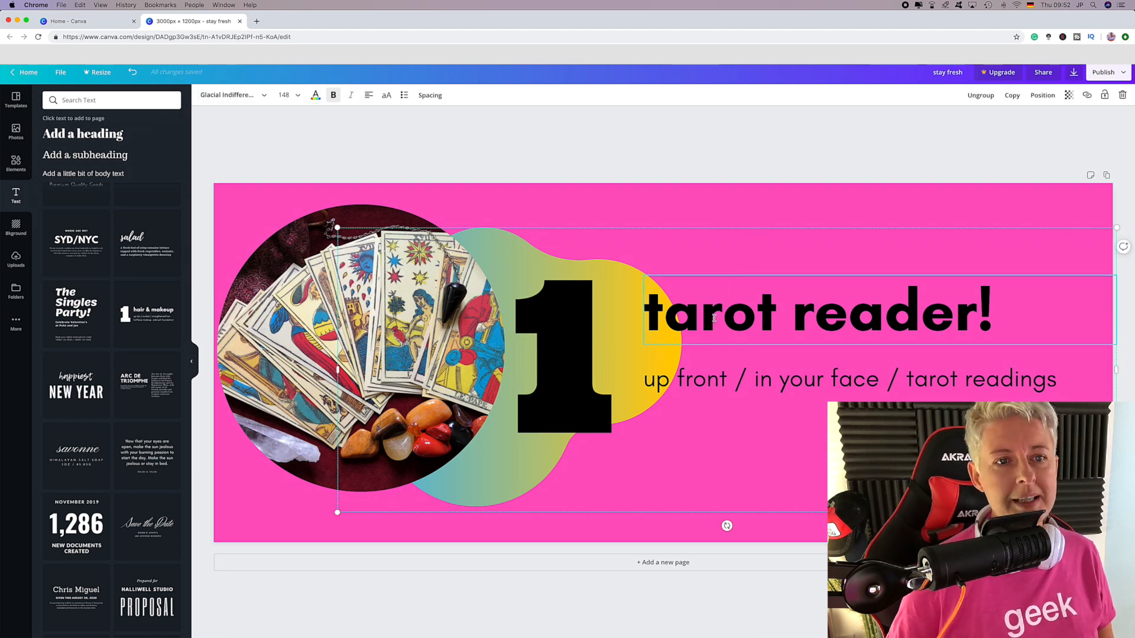
triple_click(714, 318)
left_click(316, 96)
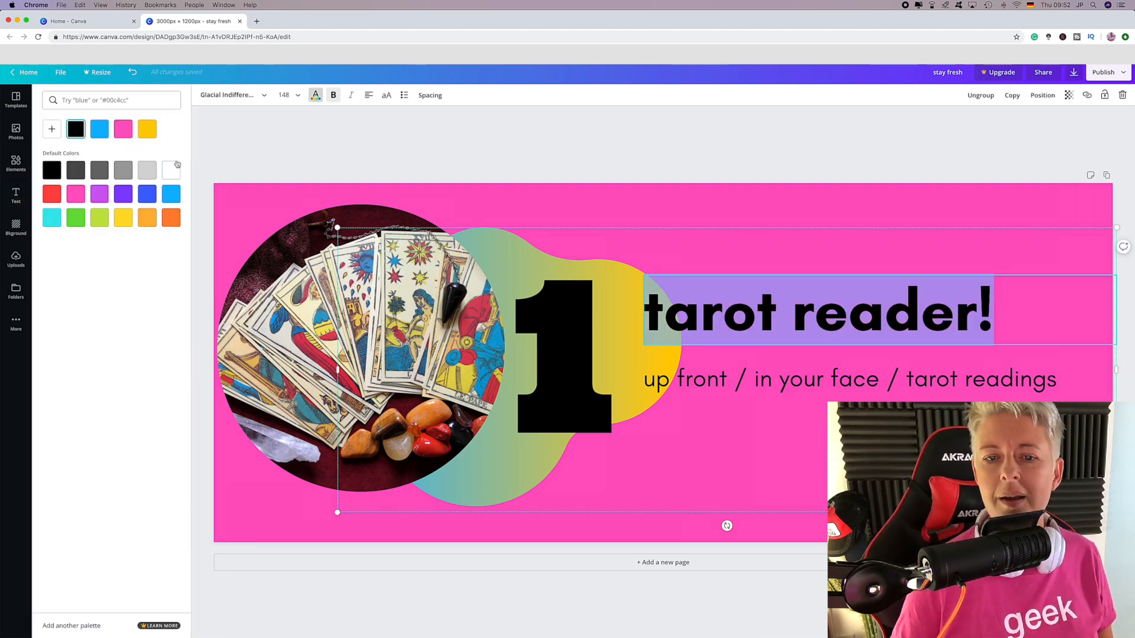
left_click(173, 169)
left_click(590, 208)
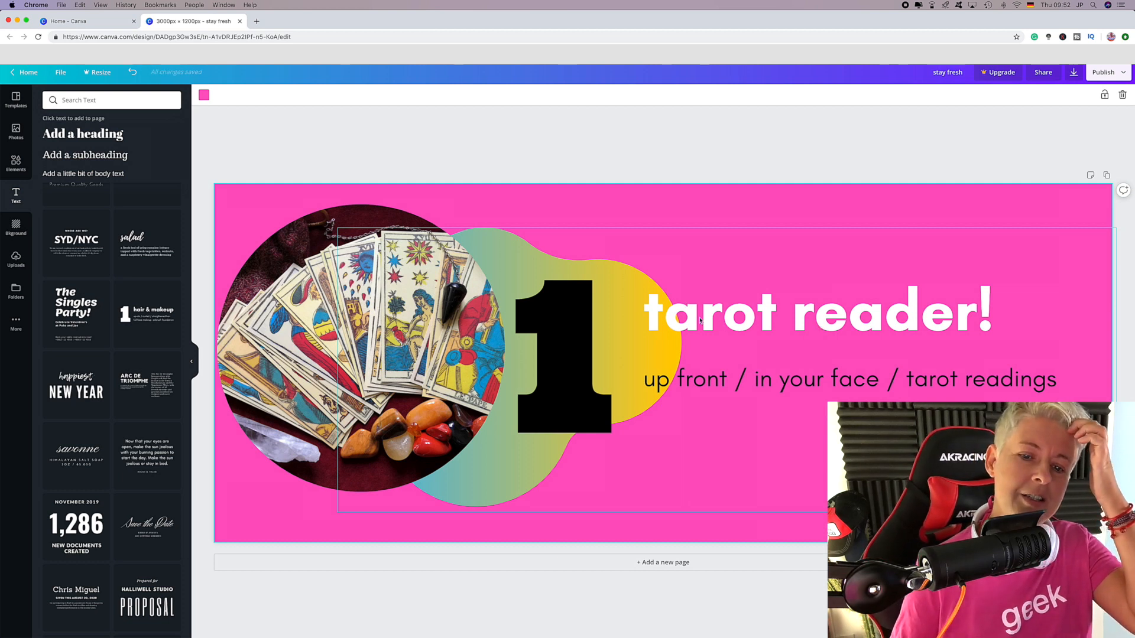
Step: Change the large numeral 1 to the Adumu Regular font and colour it white, trying golden yellow first
left_click(560, 316)
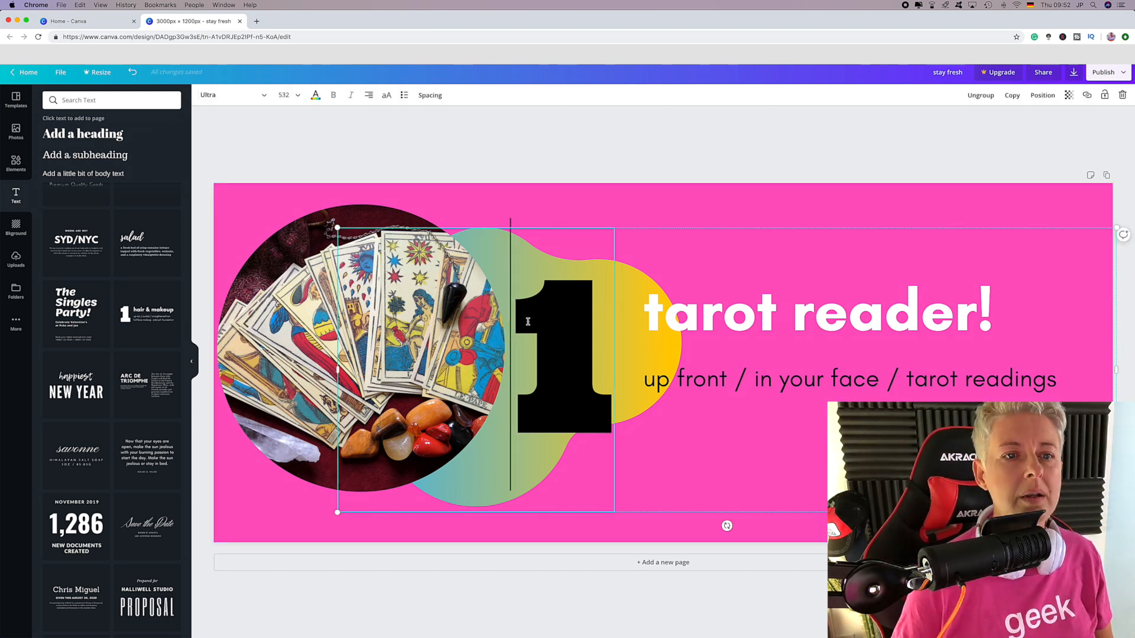
left_click_drag(528, 322, 599, 322)
left_click(233, 95)
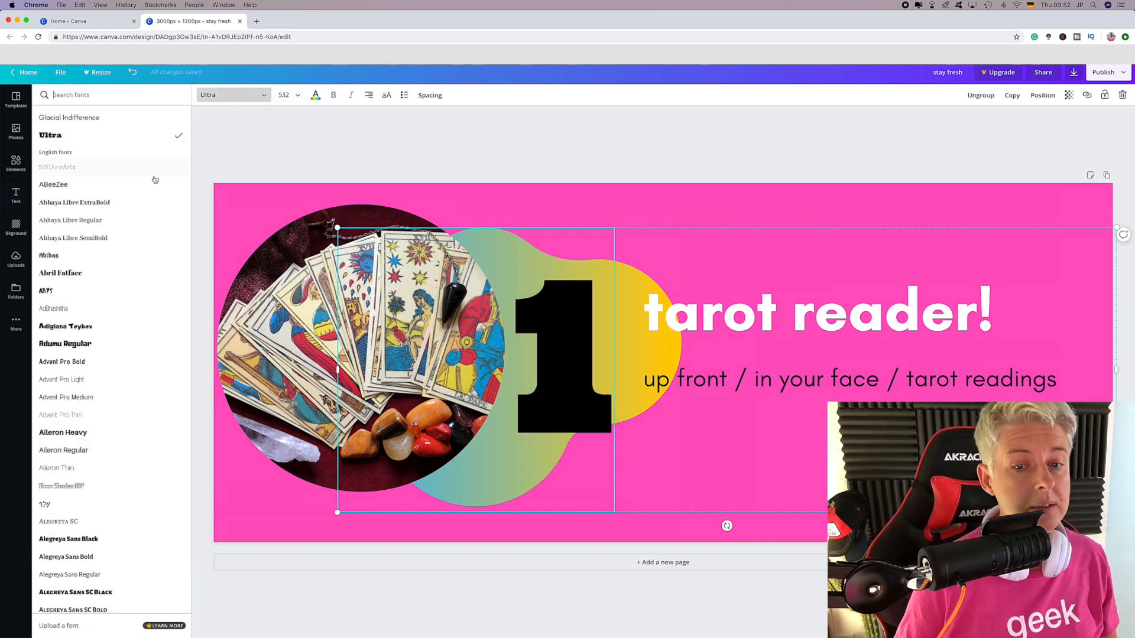
left_click(141, 343)
left_click(316, 95)
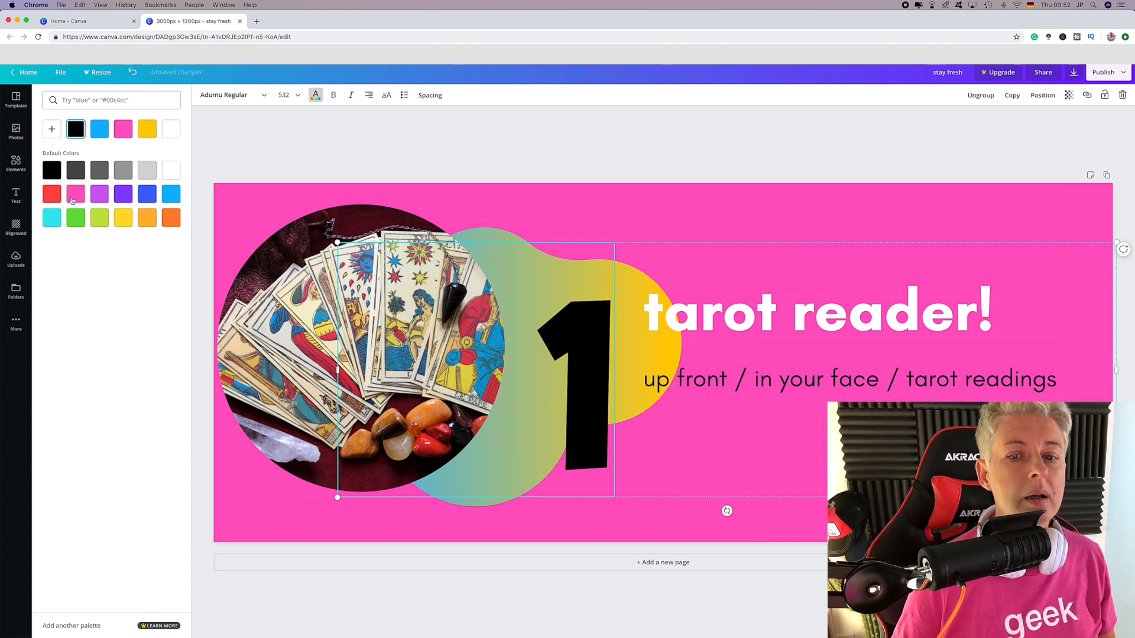
left_click(147, 129)
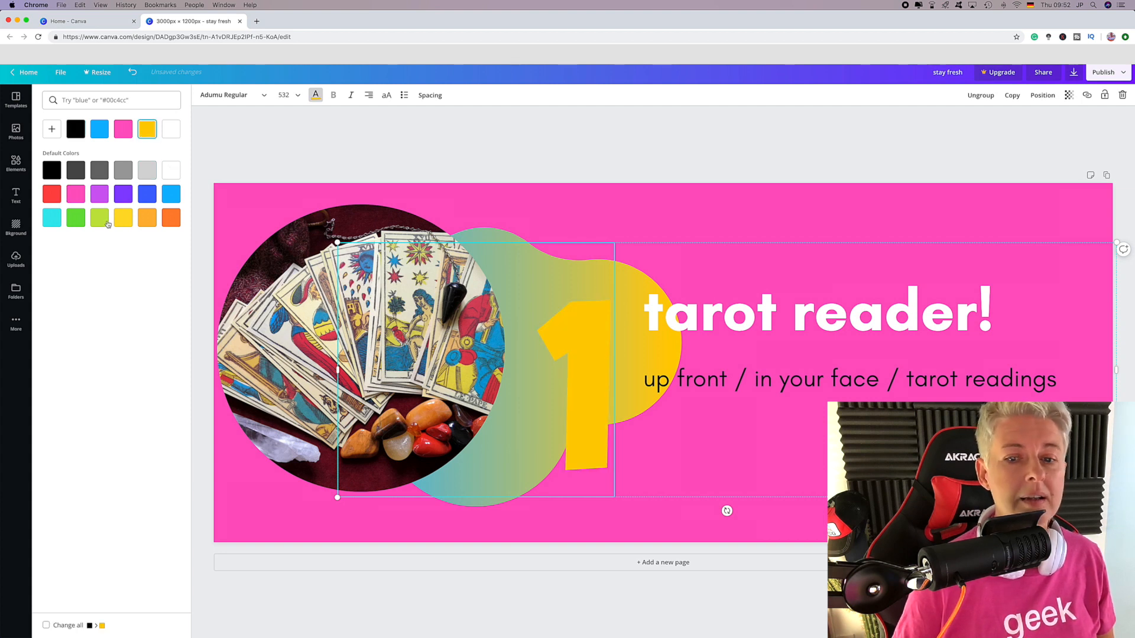
left_click(171, 170)
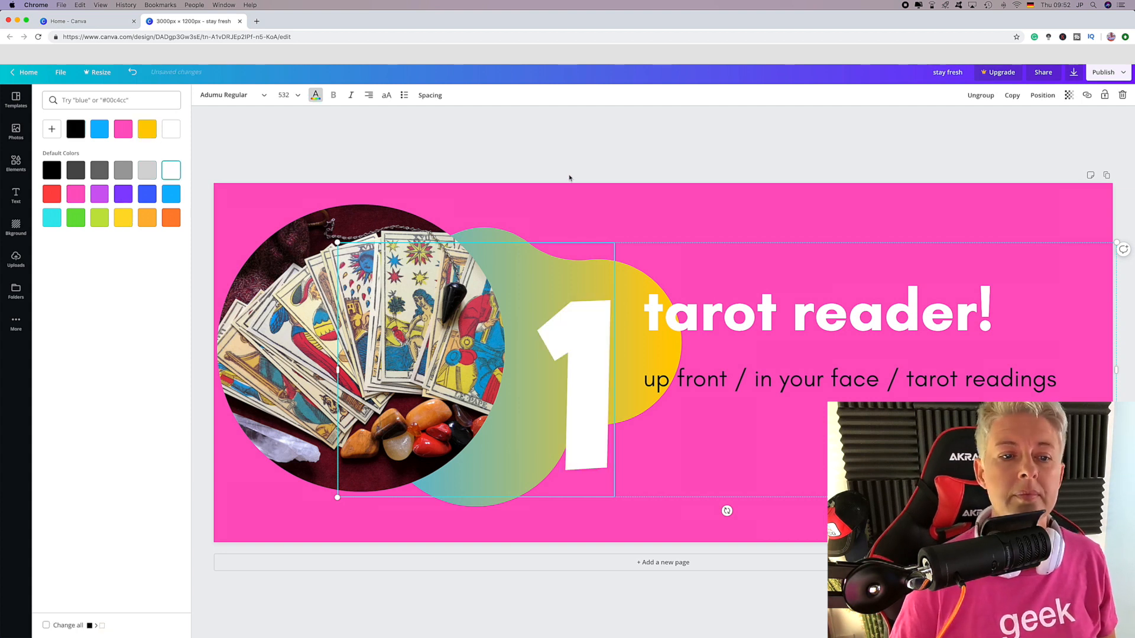
Step: Reposition the tarot card photo slightly to the right inside its circular frame and apply the crop
left_click(555, 189)
left_click(367, 284)
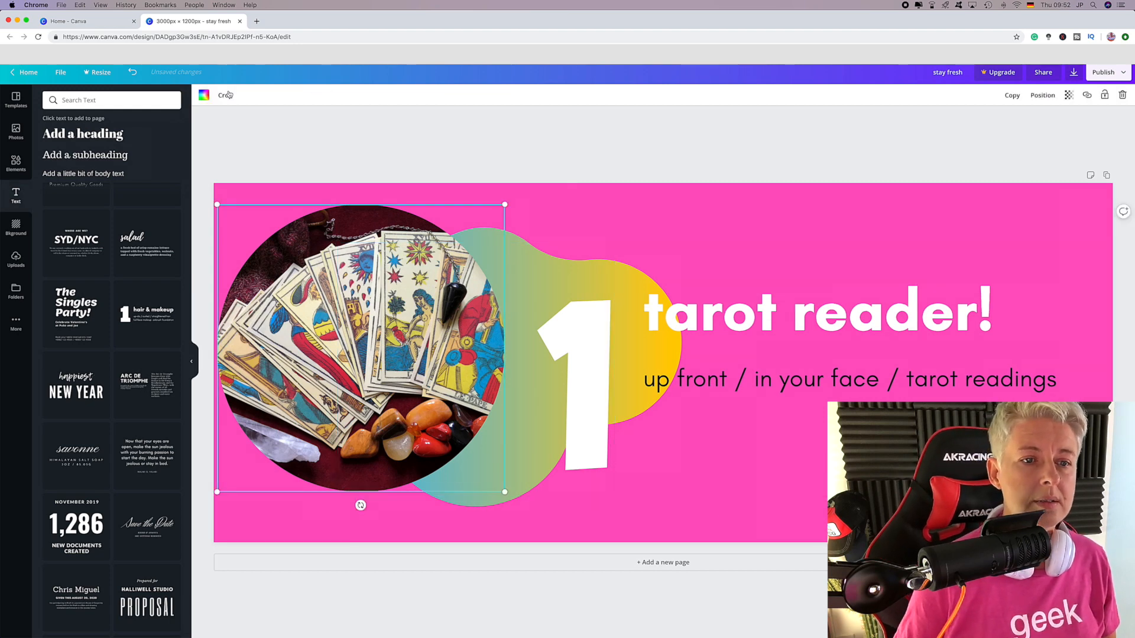
double_click(284, 255)
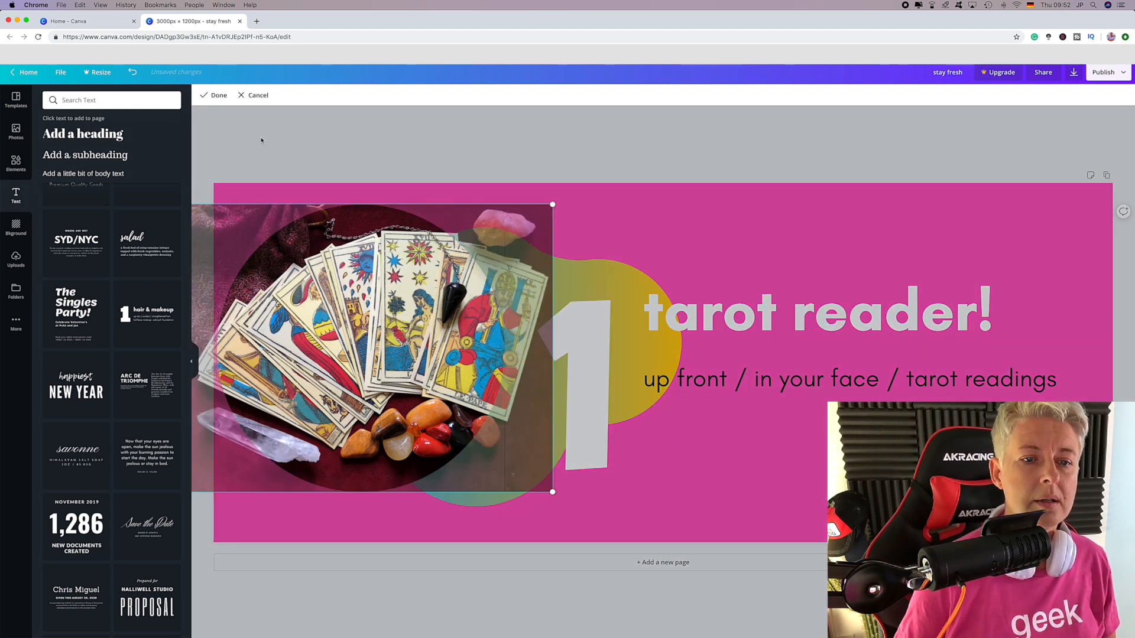
mouse_move(290, 247)
left_mouse_down()
mouse_move(332, 257)
mouse_move(309, 256)
left_mouse_up()
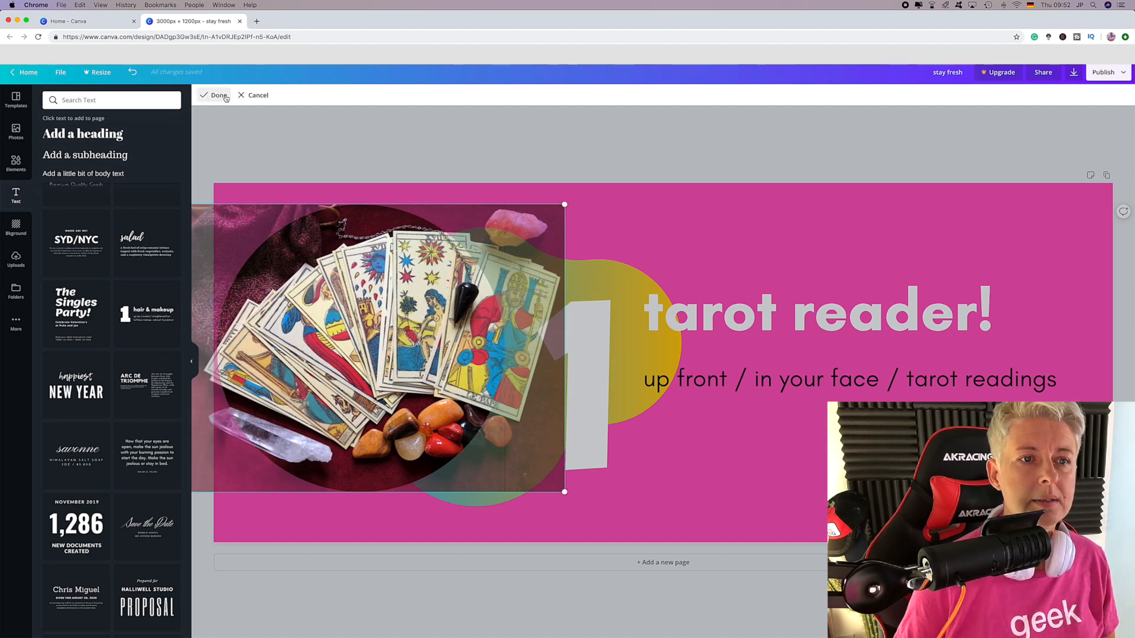
left_click(218, 96)
Step: Try white as the colour of the circular photo frame, and undo the change
left_click(204, 97)
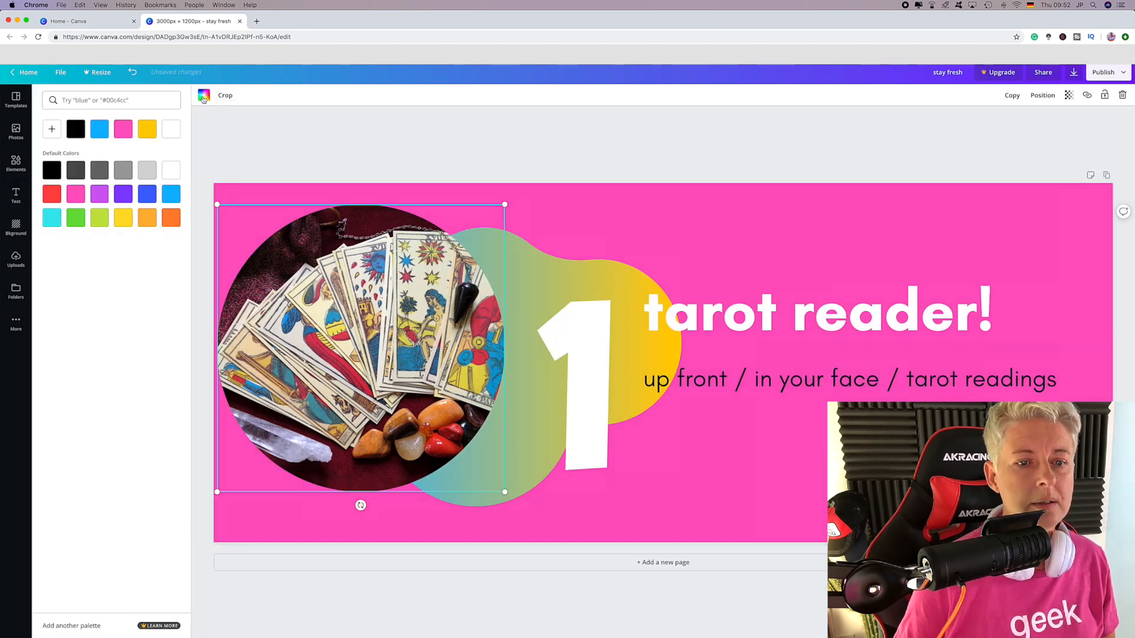
left_click(170, 175)
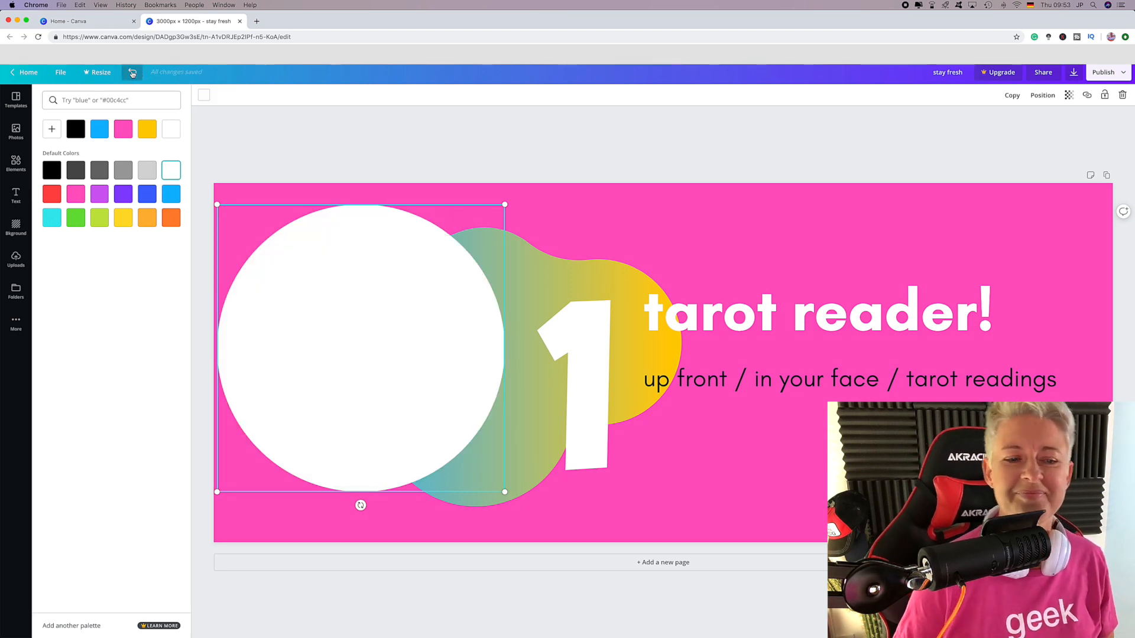
left_click(132, 71)
left_click(382, 132)
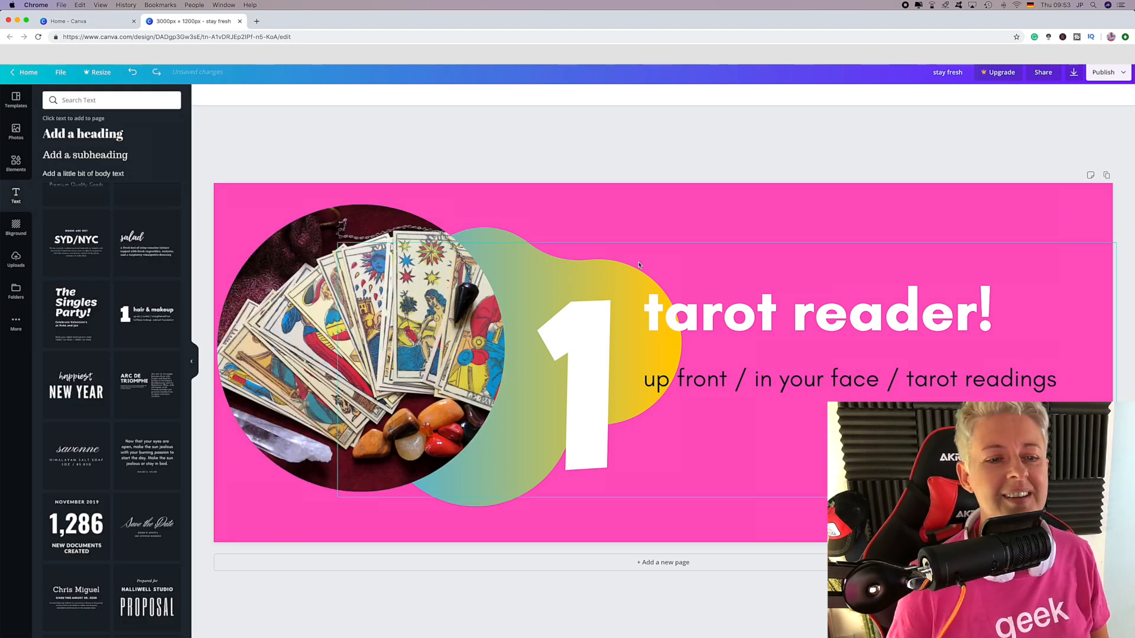
Step: Delete all elements of the tarot reader design together with the pink background, leaving a blank page
left_click(322, 297)
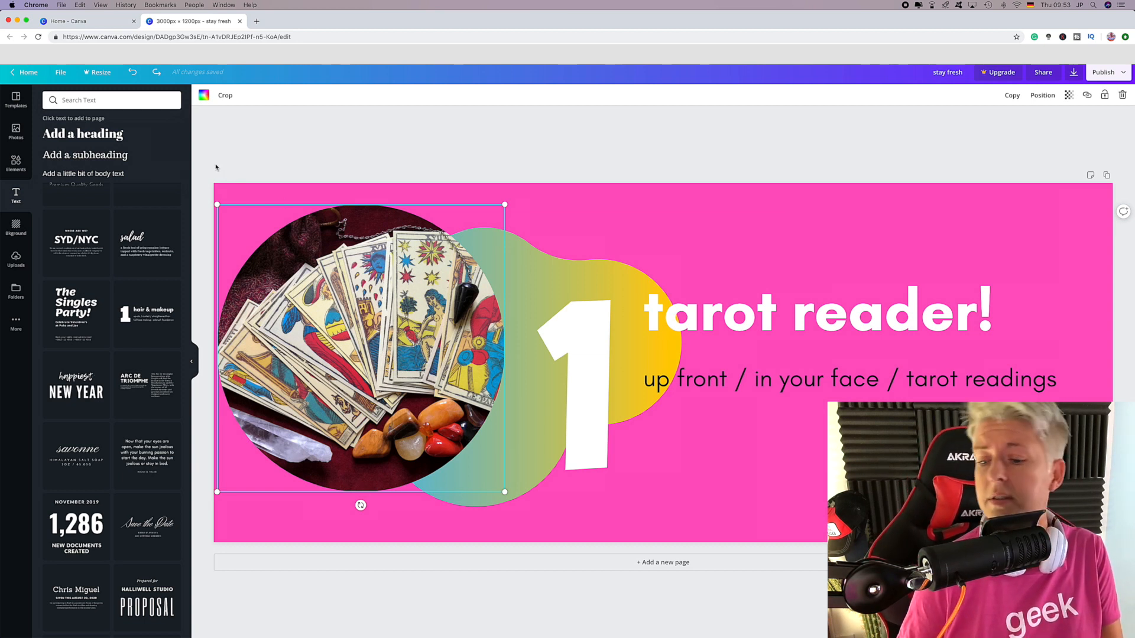
left_click_drag(216, 167, 1055, 617)
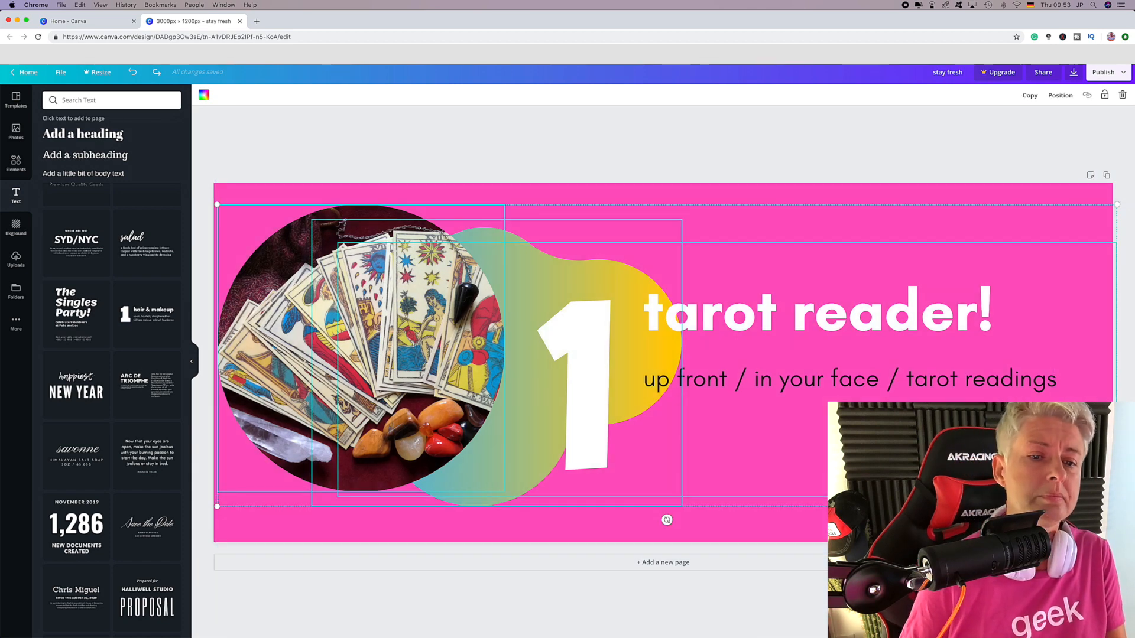
key("Delete")
left_click(426, 331)
key("Delete")
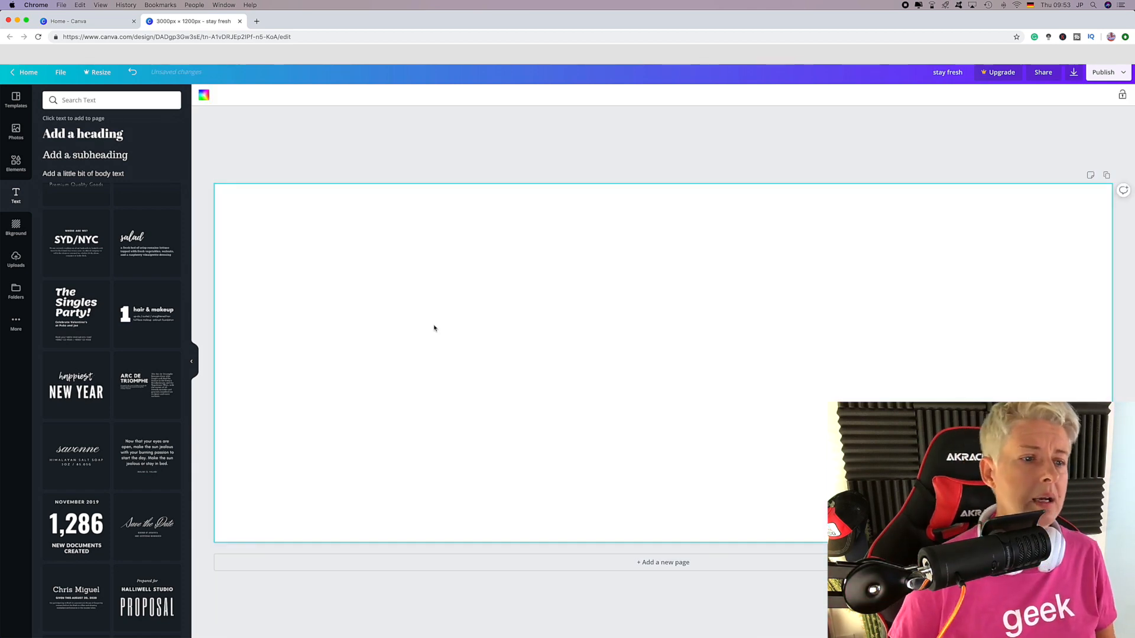
left_click(328, 140)
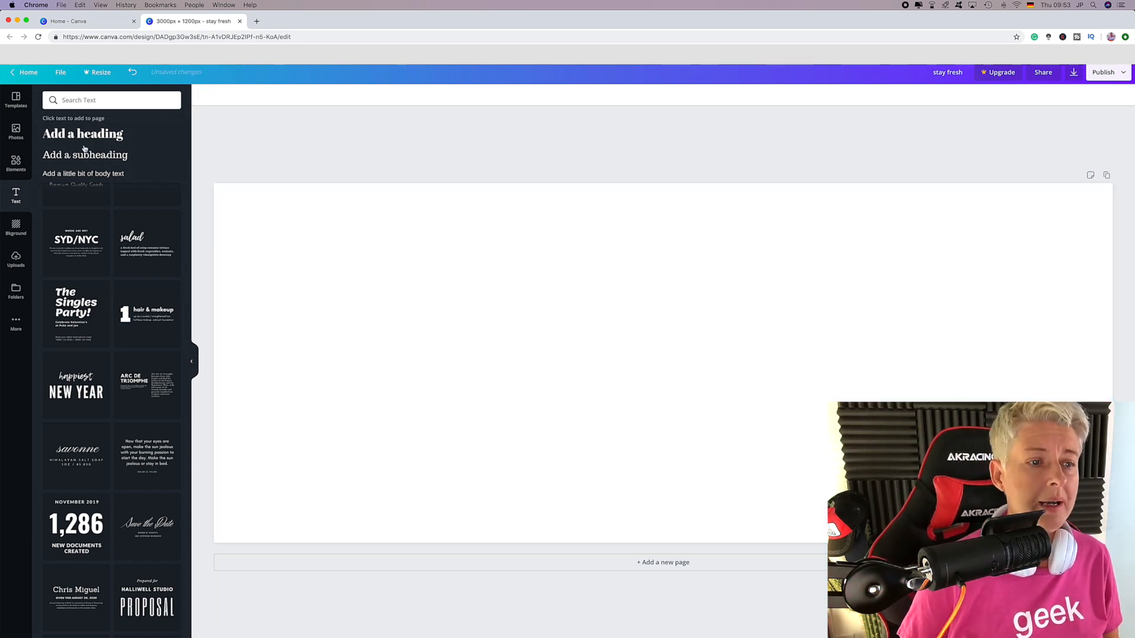
Step: Upload the image Thumbnail-a6400final.jpg from the Desktop folder to the uploads
left_click(16, 259)
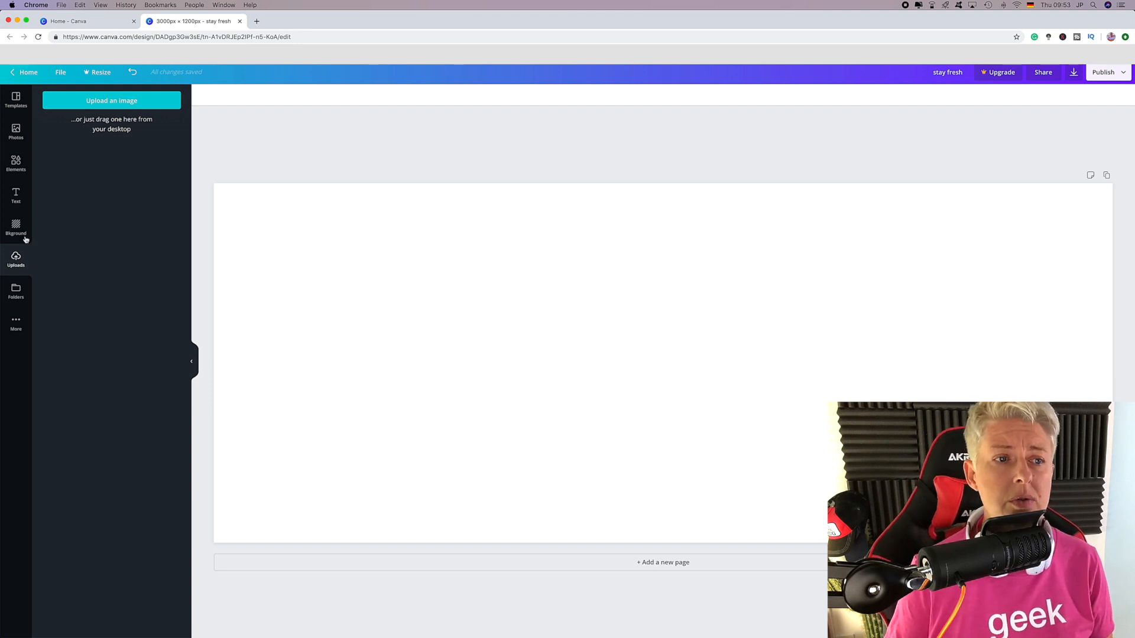
left_click(114, 101)
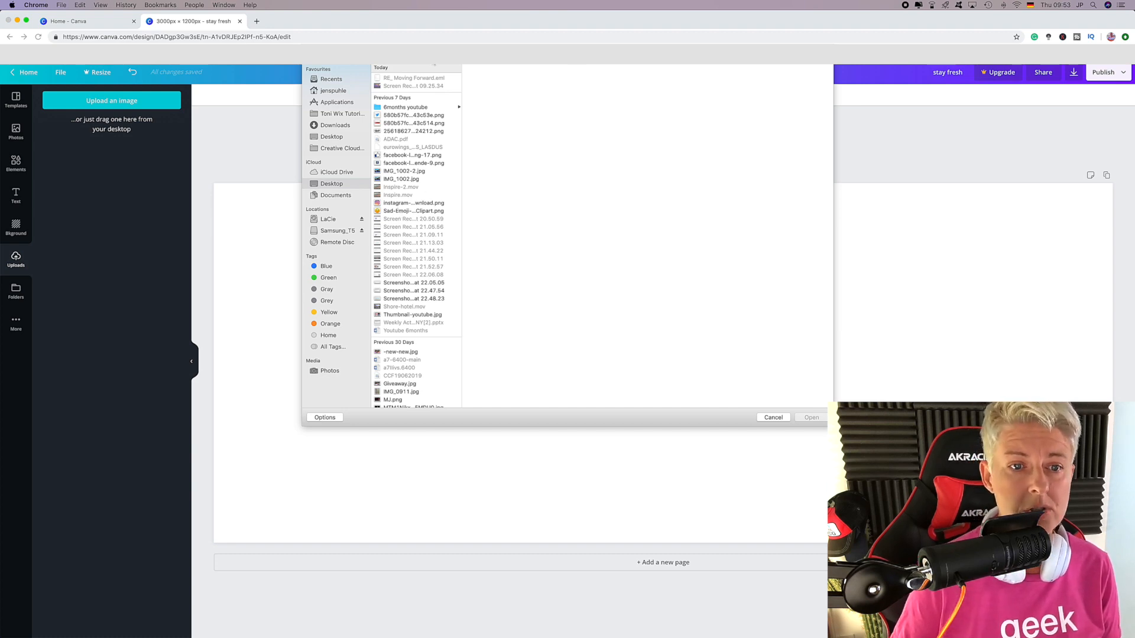
scroll(409, 369, "down", 10)
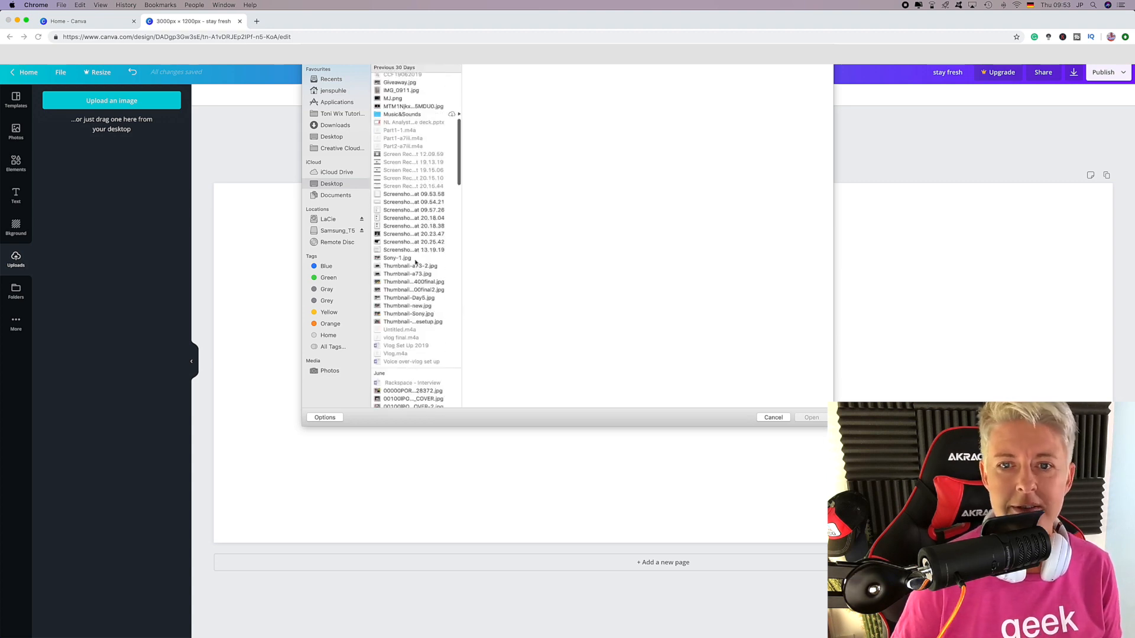
left_click(400, 275)
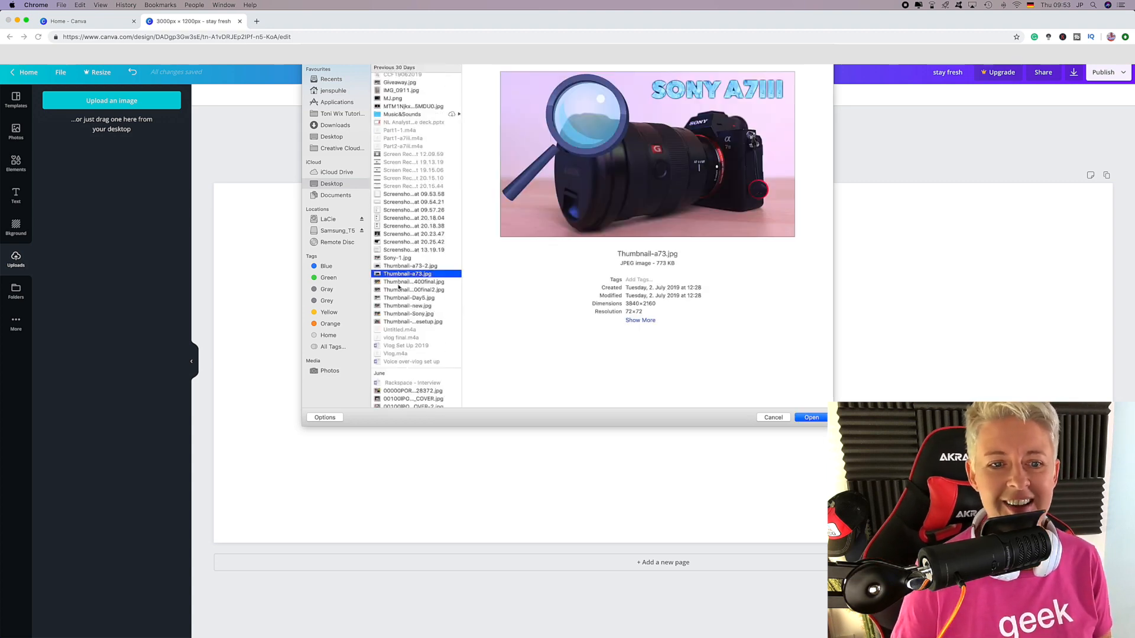
left_click(399, 282)
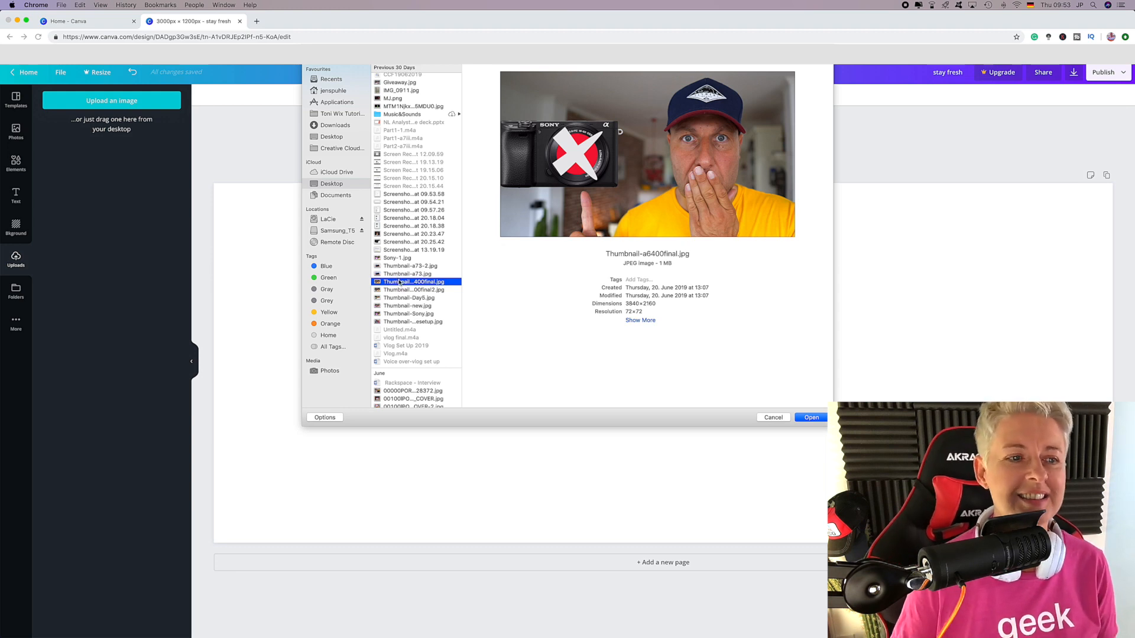
left_click_drag(399, 283, 126, 183)
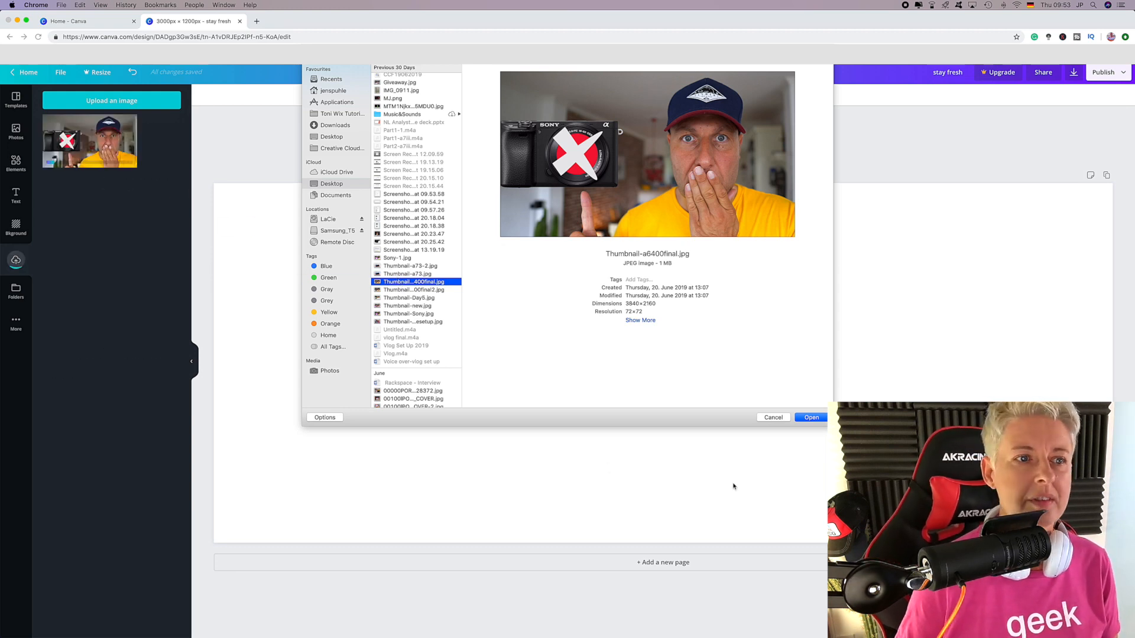
left_click(810, 418)
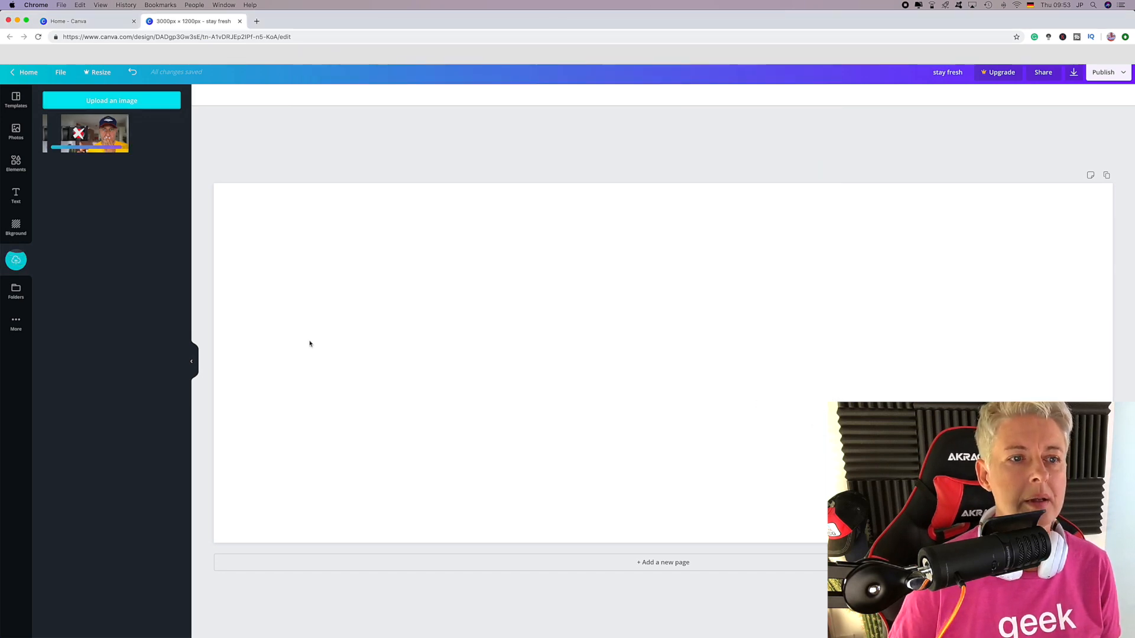
Step: Try the uploaded camera thumbnail on the blank page, enlarged to almost the full page width and shifted upwards, and delete it
left_click_drag(147, 133, 281, 236)
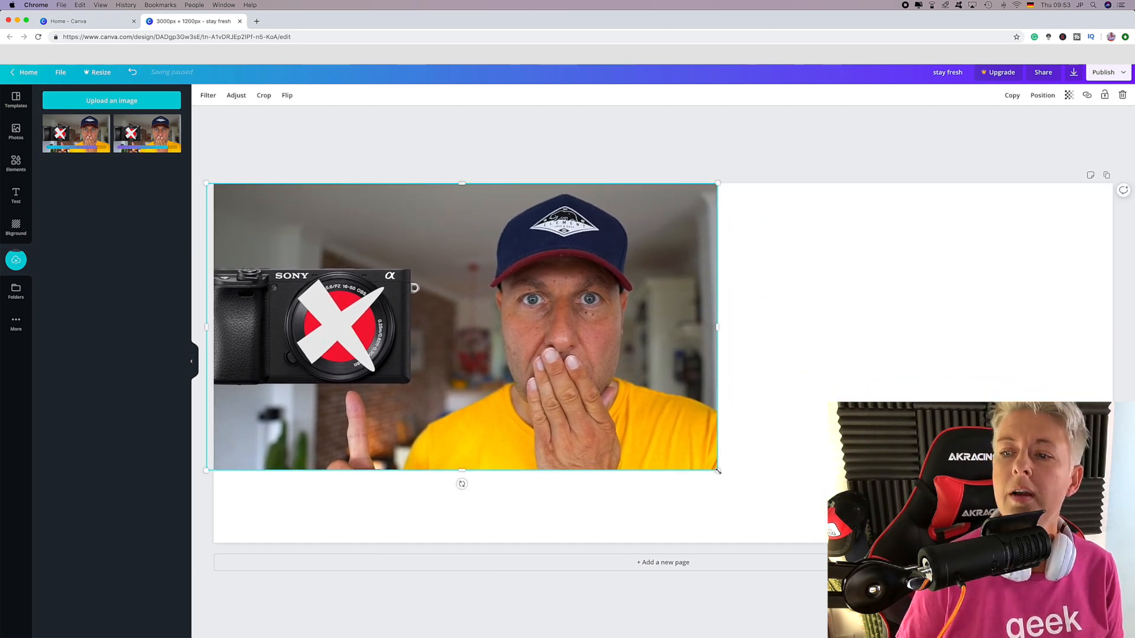
left_click_drag(718, 470, 1084, 637)
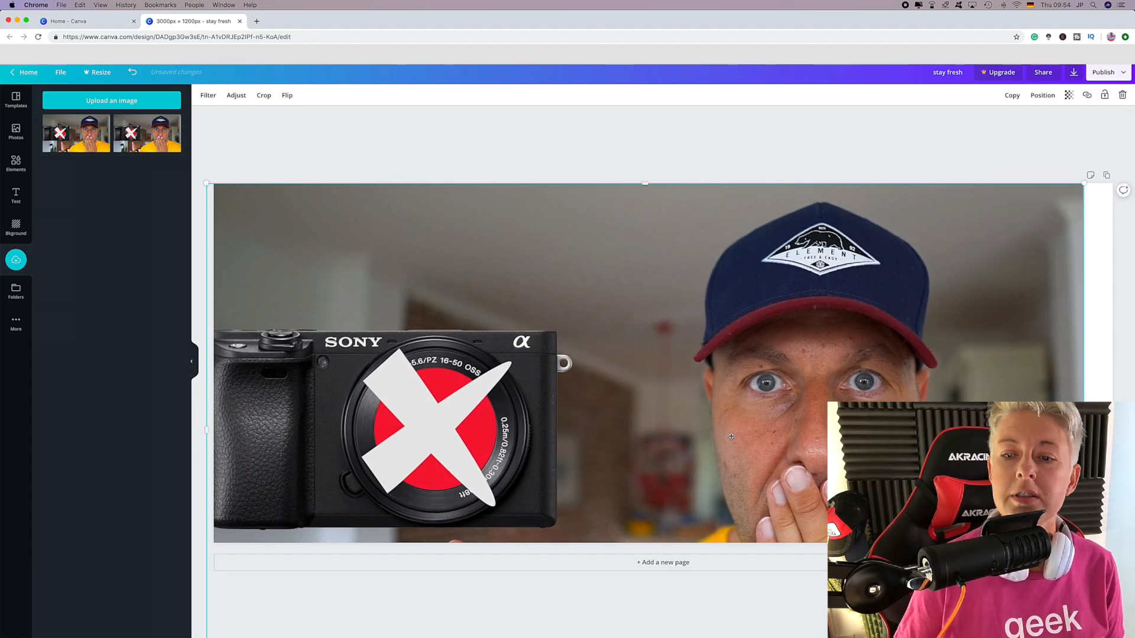
left_click_drag(731, 436, 743, 331)
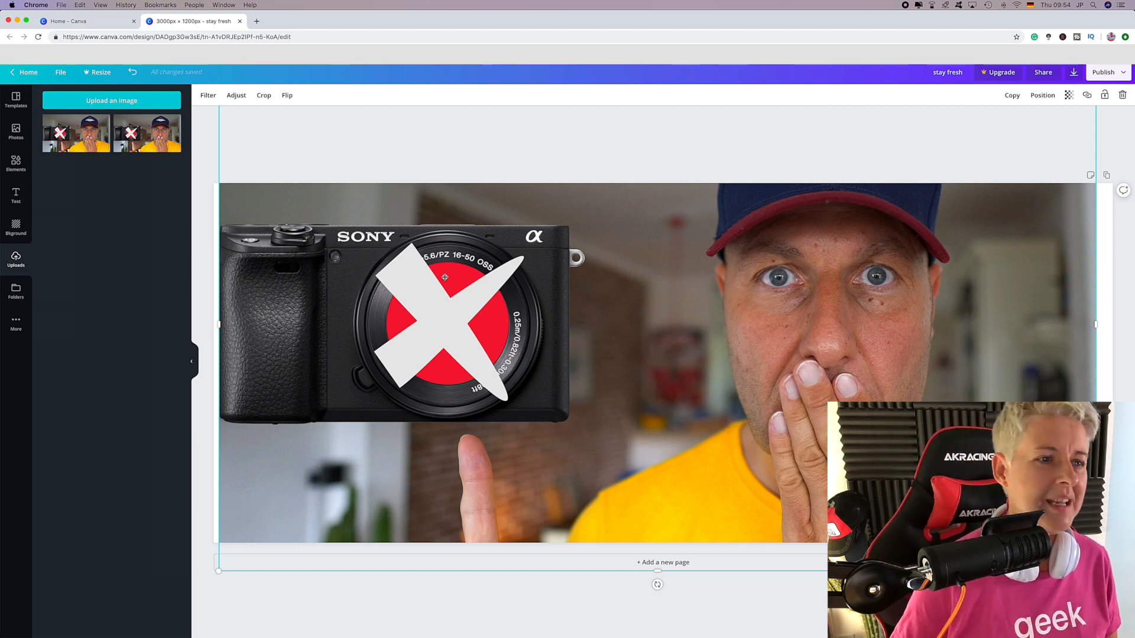
key("Delete")
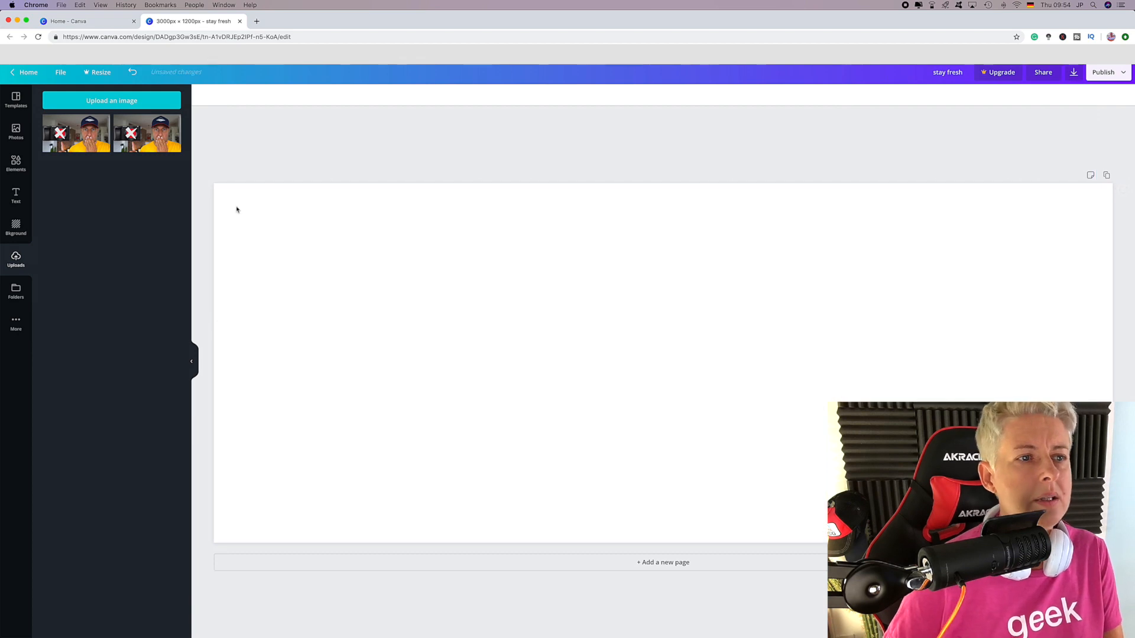
Step: Return to the home page, search for "thumbail" and create a new 1280 × 720 px YouTube Thumbnail design
left_click(25, 72)
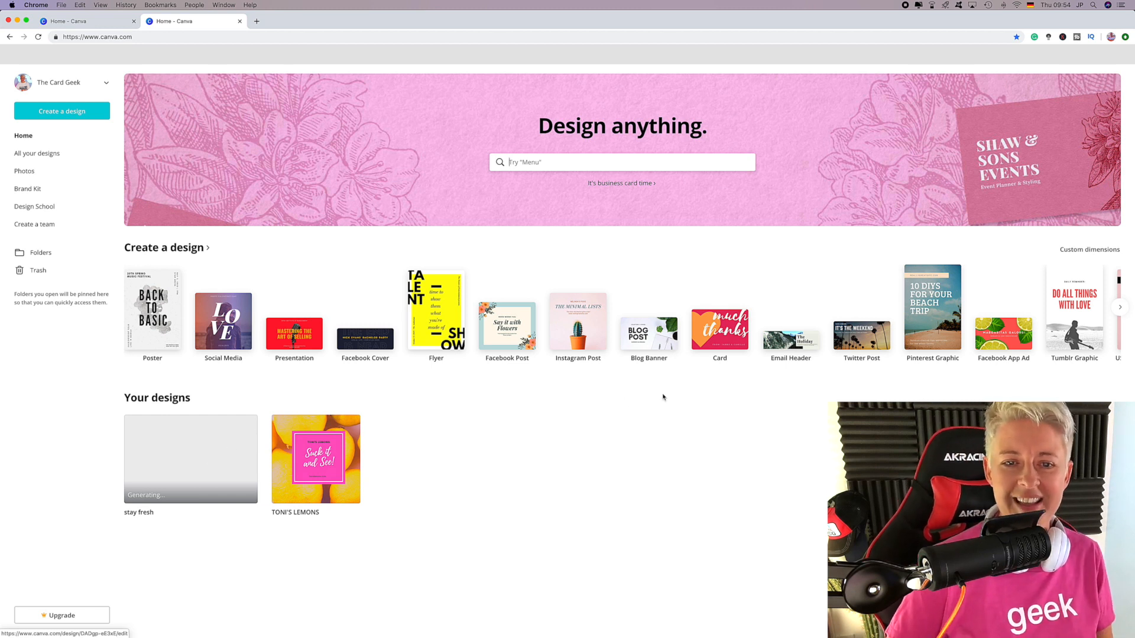
left_click(539, 166)
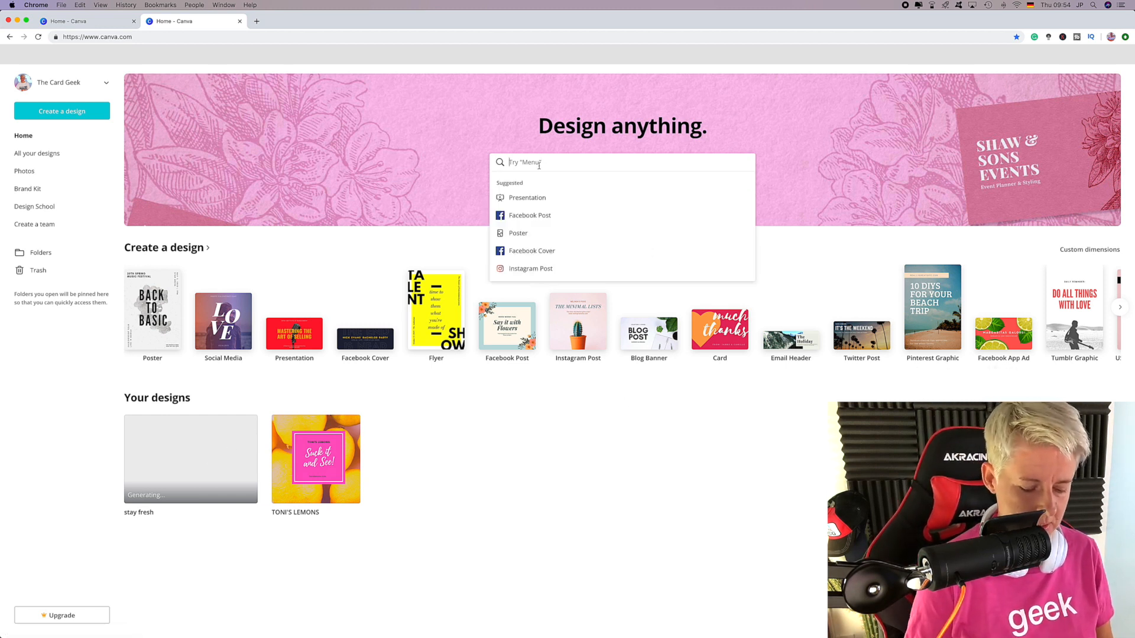
type("thumbail")
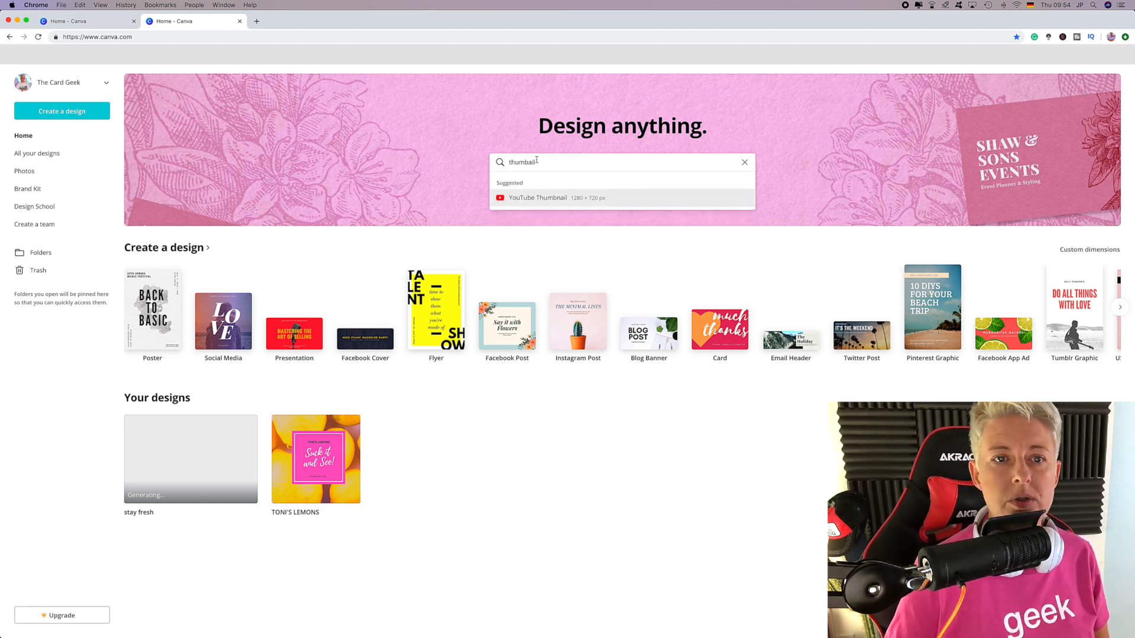
left_click(534, 199)
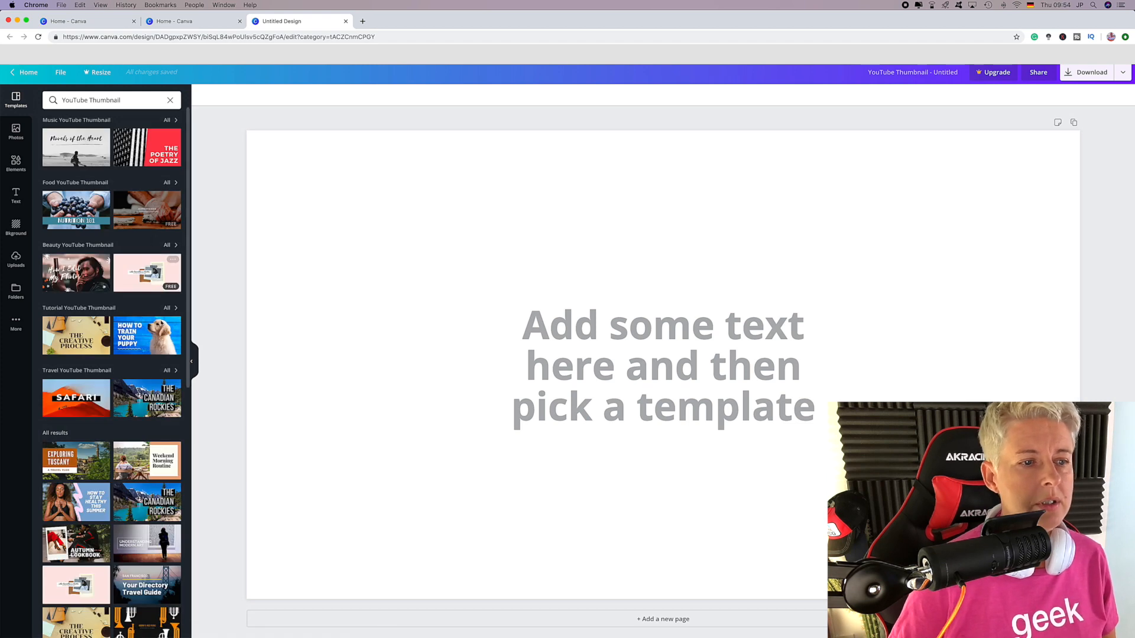
Step: Upload several more pictures from the Desktop folder, including the car photo 991-B-Roll-3.jpg
left_click(15, 261)
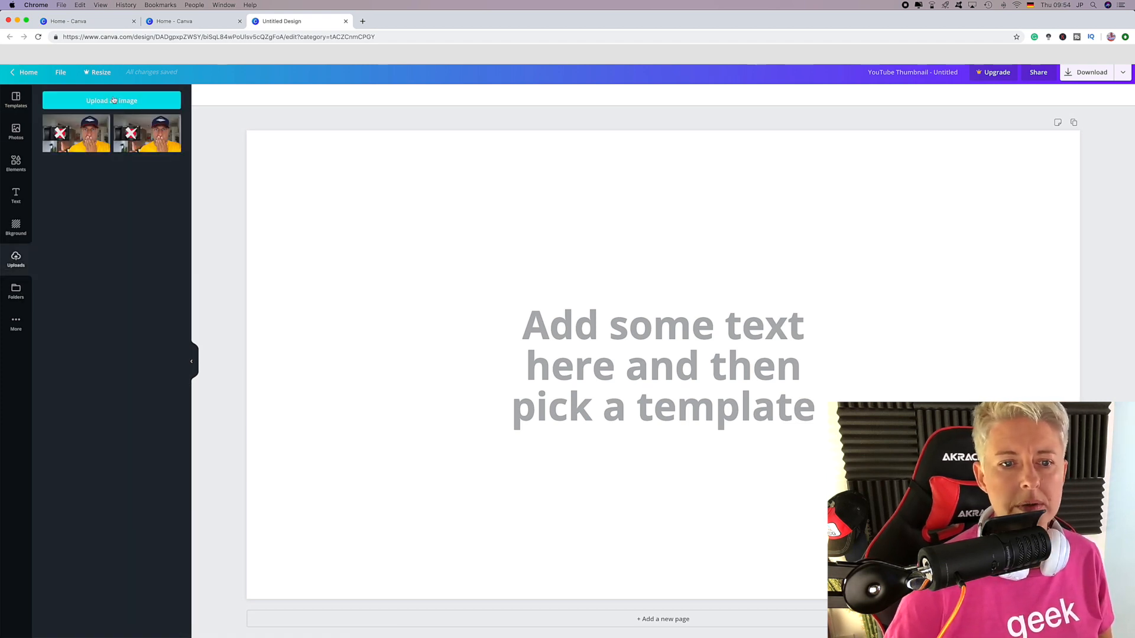
left_click(160, 102)
scroll(414, 367, "down", 10)
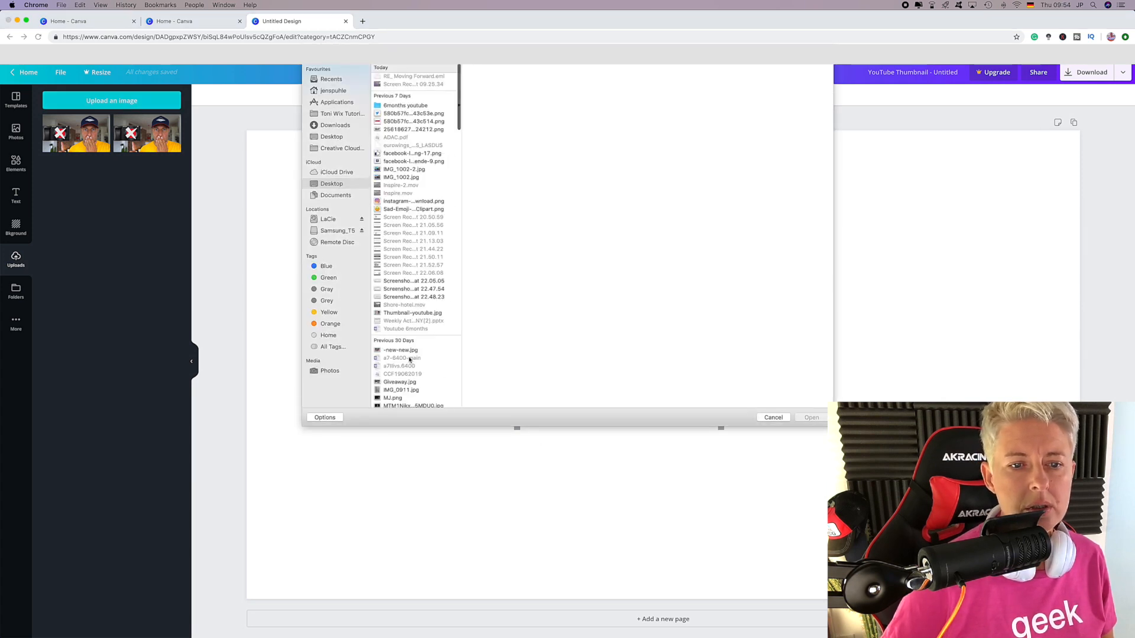
left_click(404, 306)
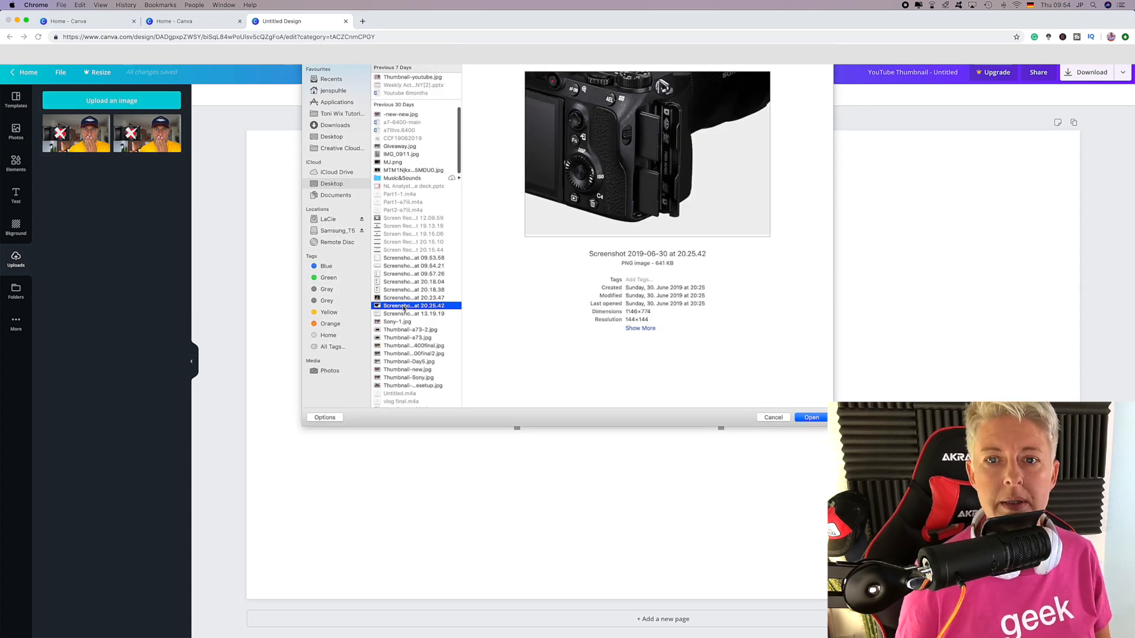
key("Up")
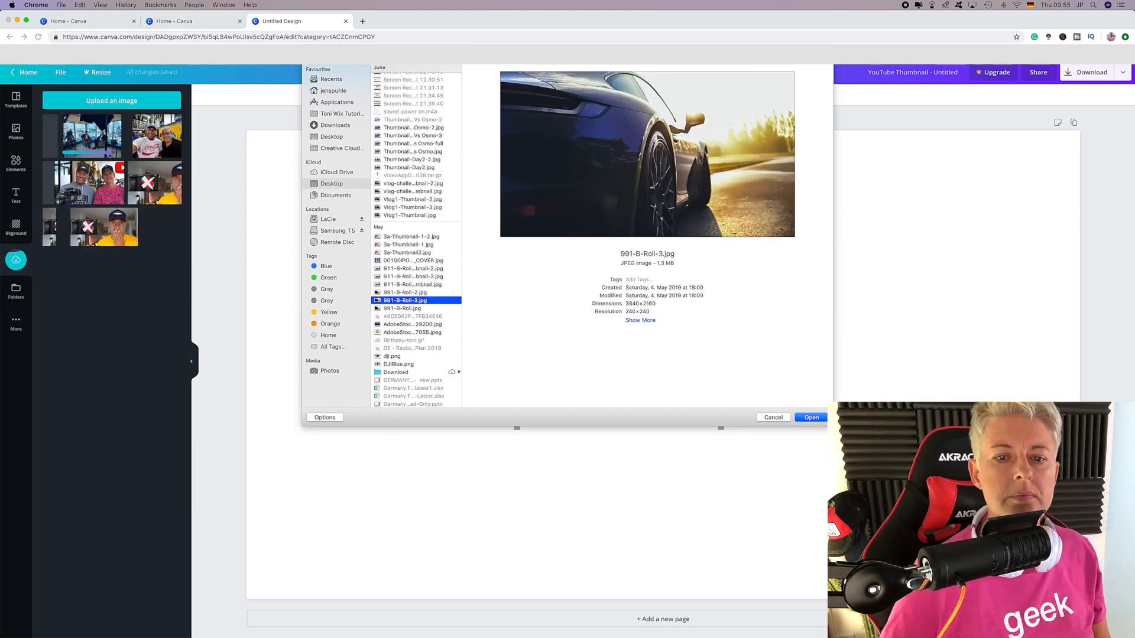
left_click(813, 420)
Step: Delete the placeholder text, add the uploaded car photo and enlarge it from the page's upper-left corner to fill the whole page
left_click(588, 340)
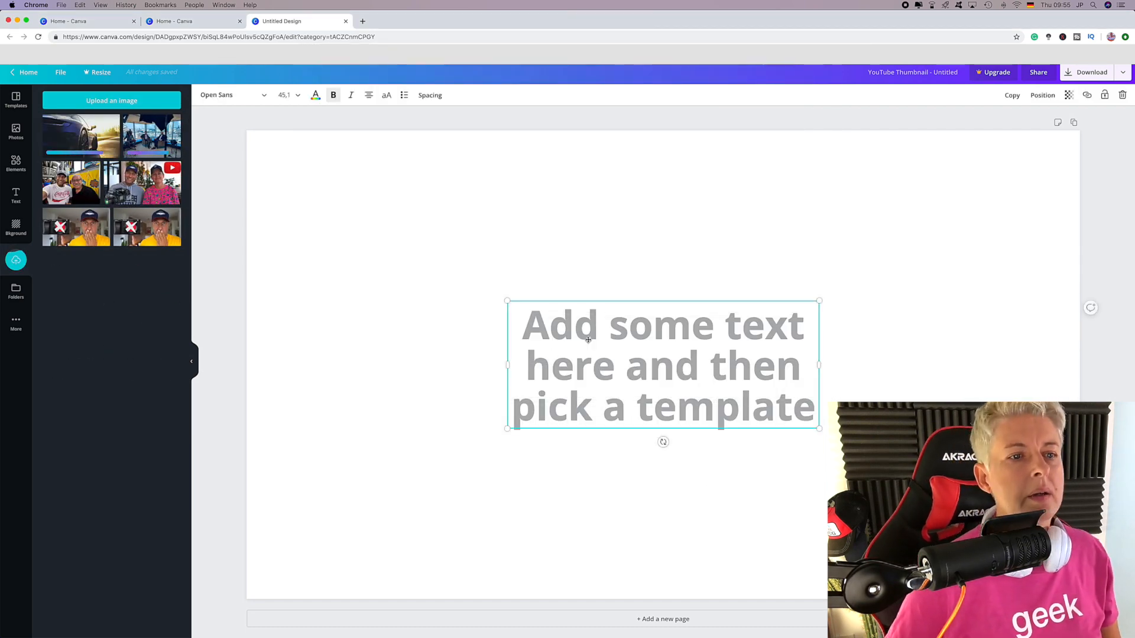
key("Delete")
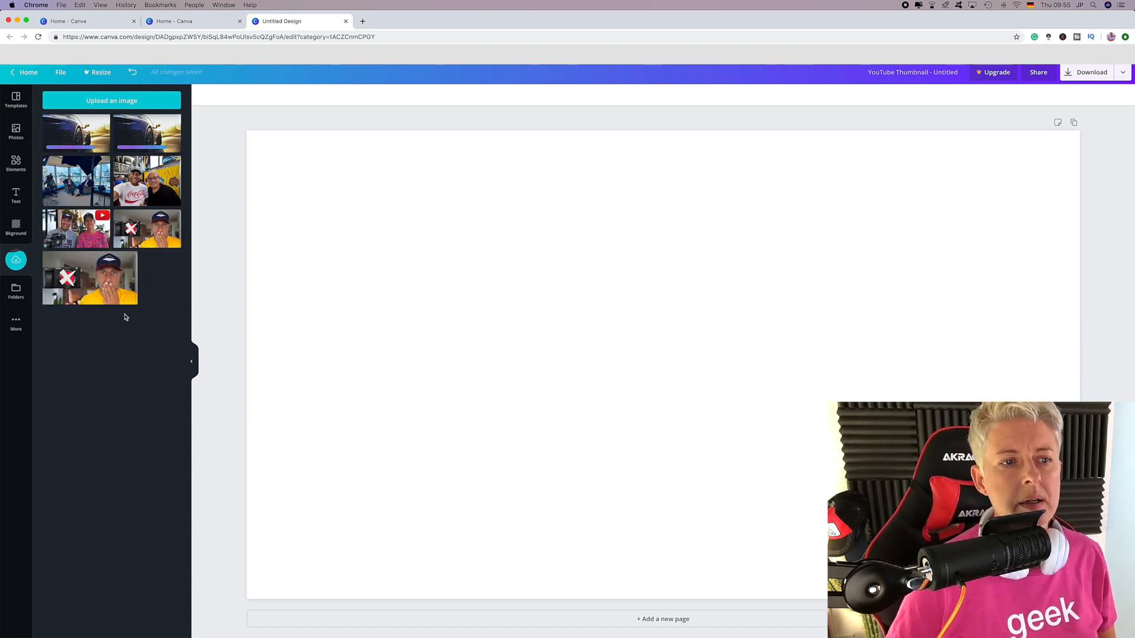
left_click(137, 133)
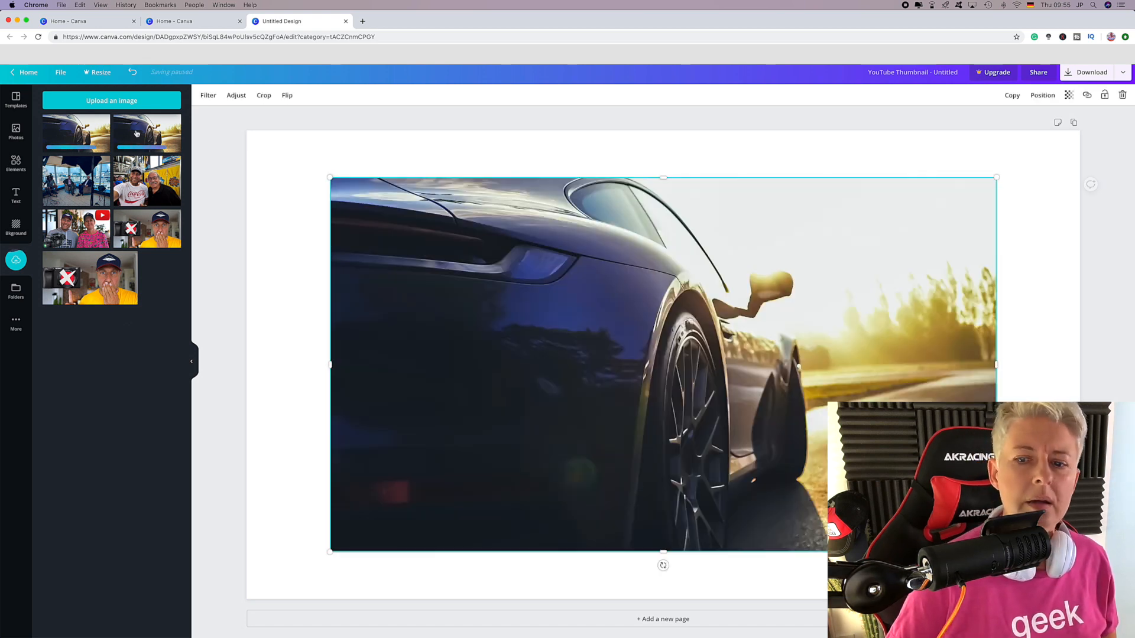
left_click_drag(563, 370, 482, 322)
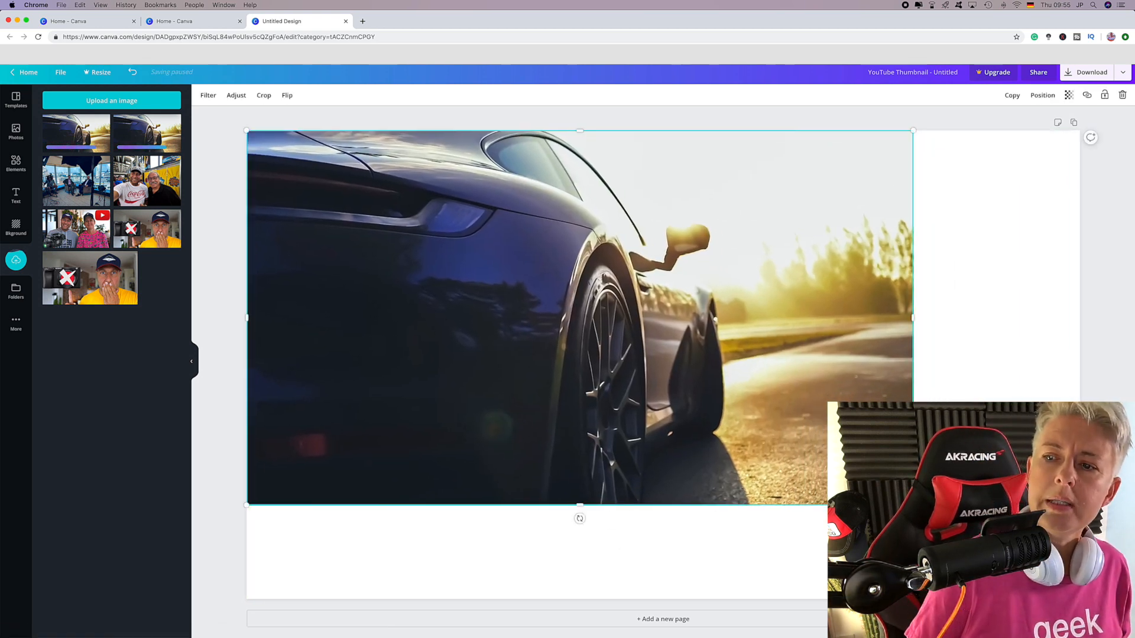
left_click_drag(913, 505, 1083, 601)
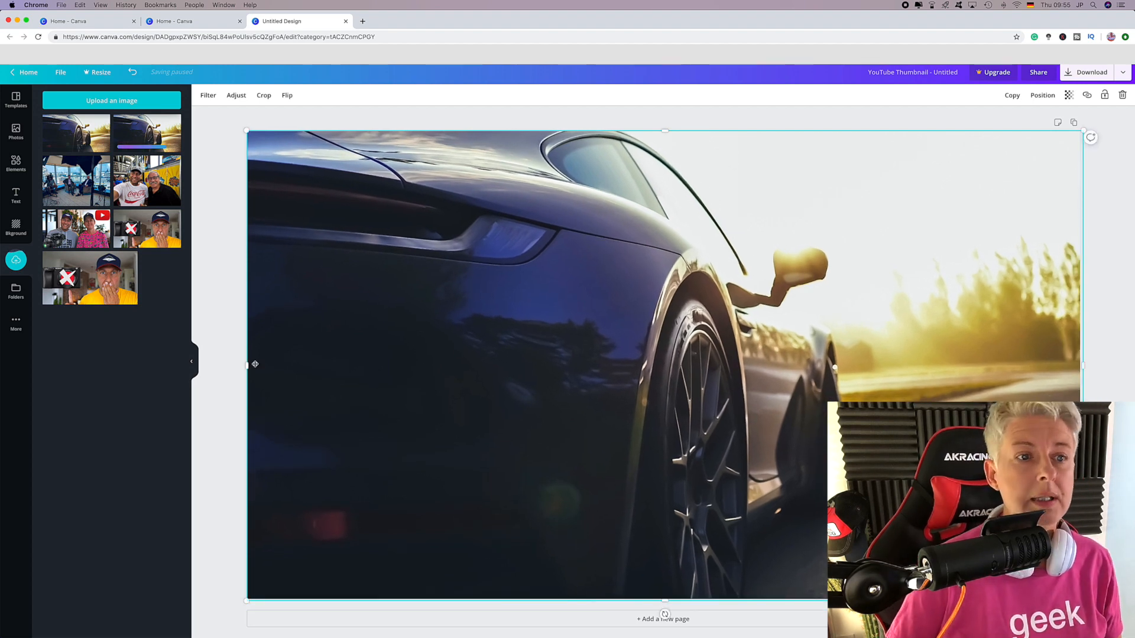
Step: Try the Festive and Whimsical filters on the car photo and apply the Peony filter
left_click(208, 96)
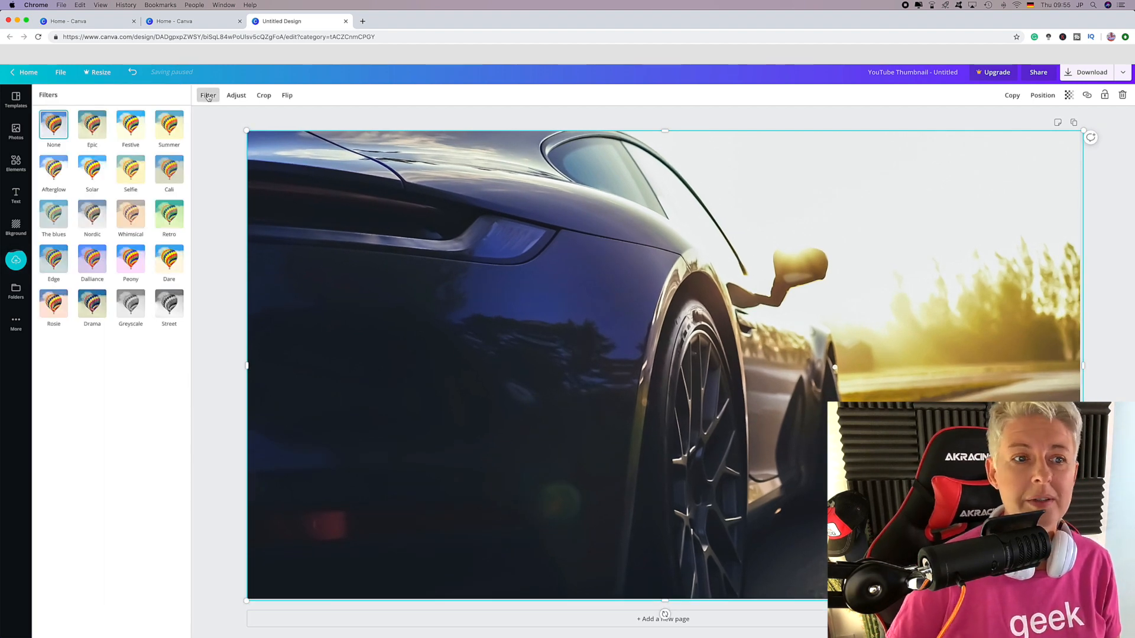
left_click(128, 125)
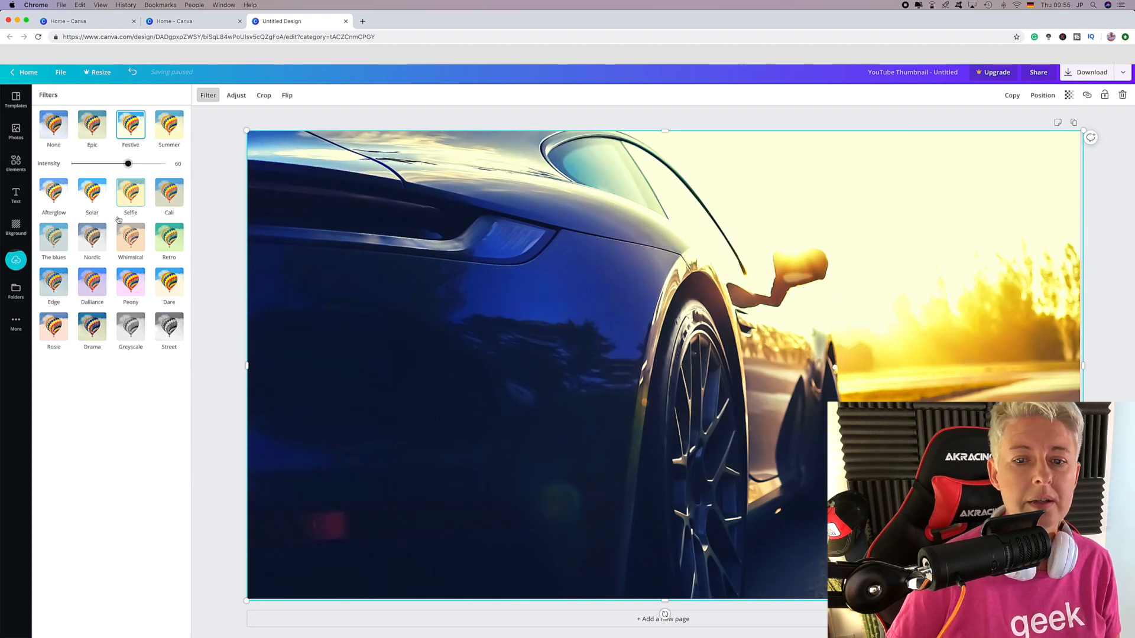
left_click(130, 237)
left_click(131, 278)
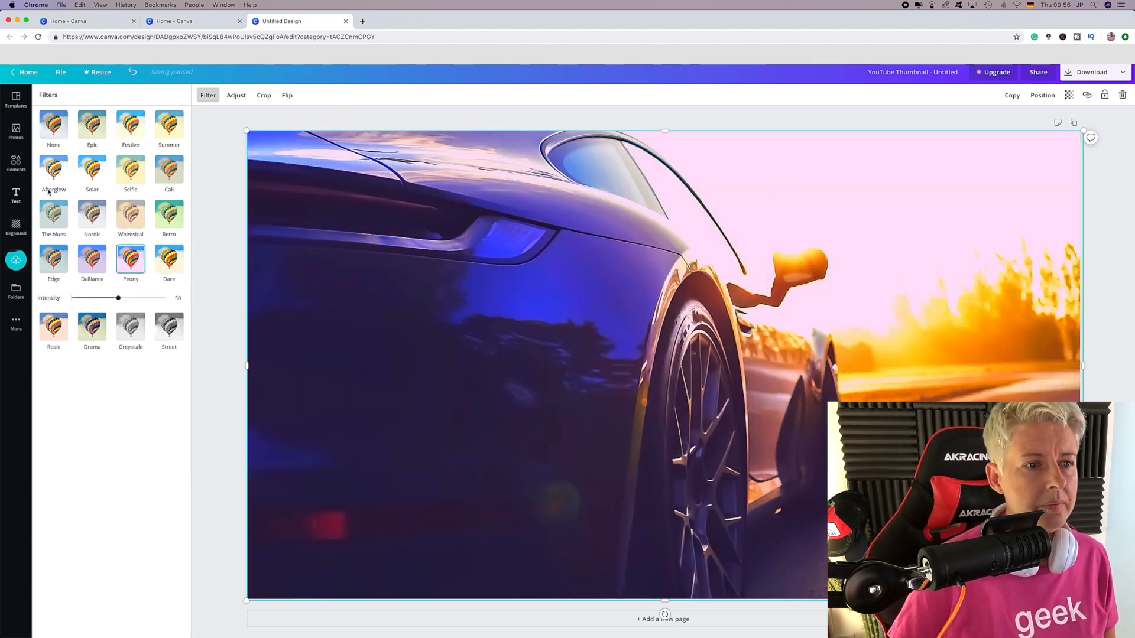
Step: Add a heading in the pink sky at the page's upper-right corner and change its text to "So fast!"
left_click(16, 195)
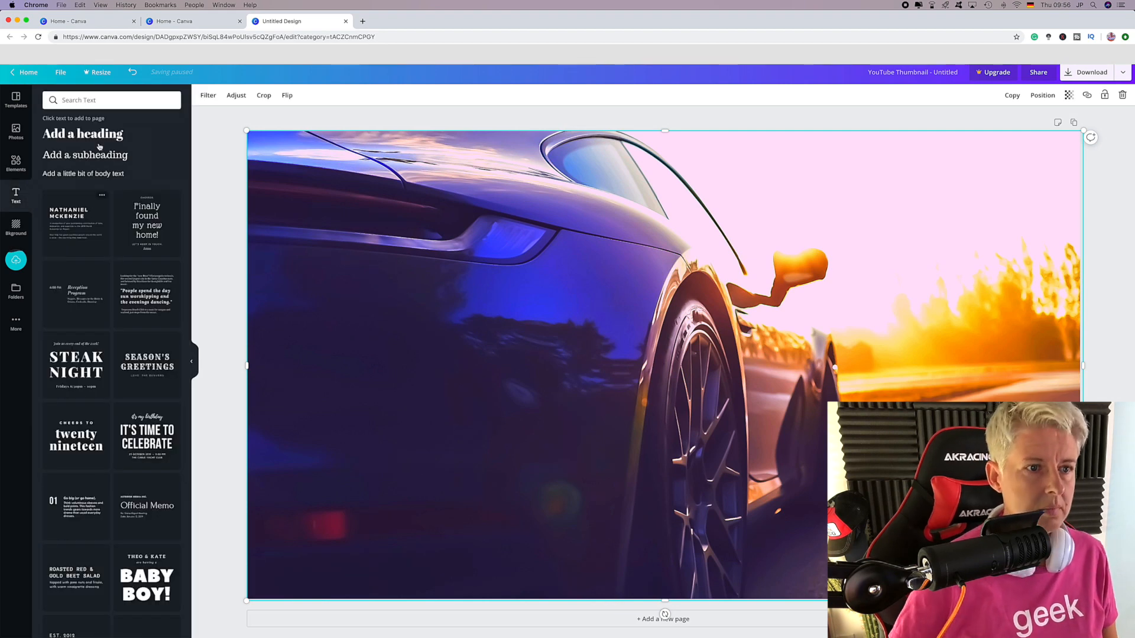
left_click(100, 102)
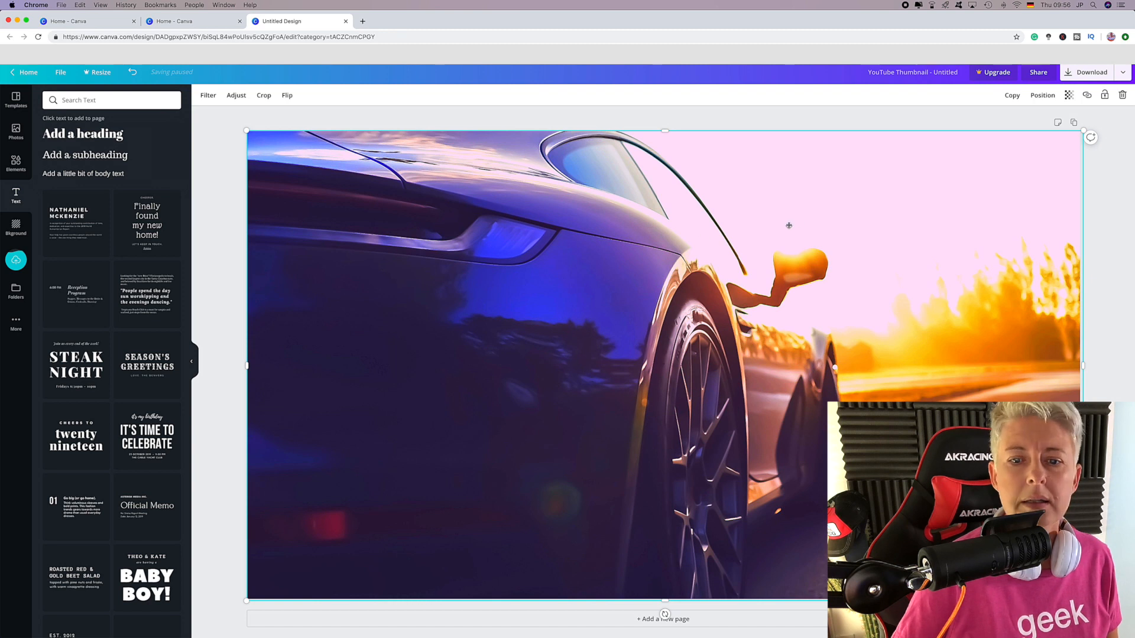
left_click(83, 133)
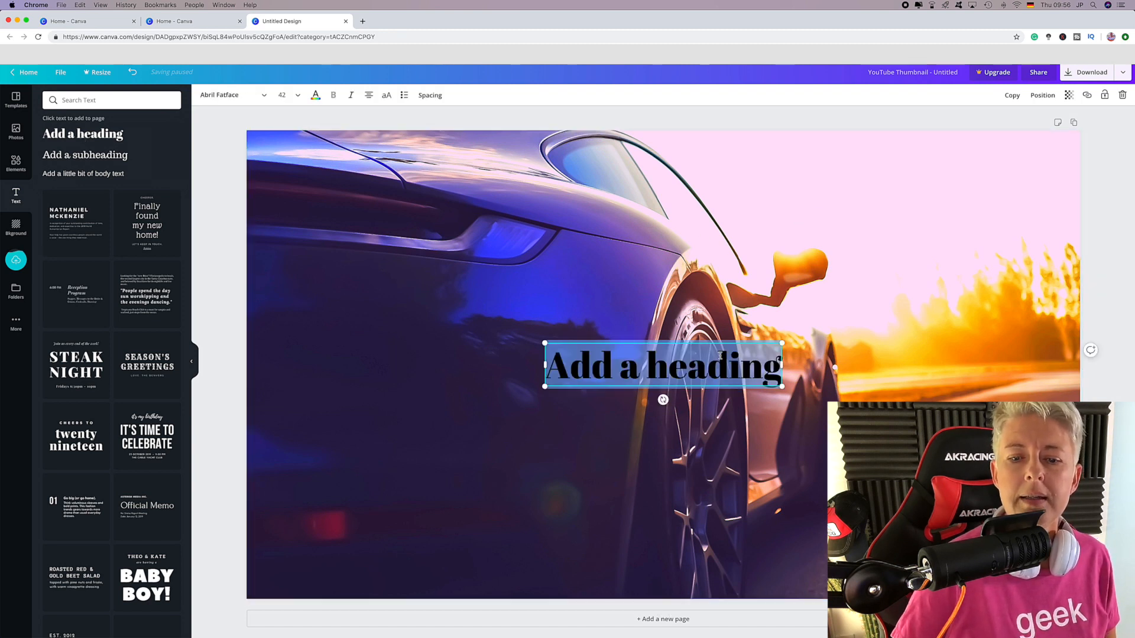
left_click_drag(659, 370, 936, 173)
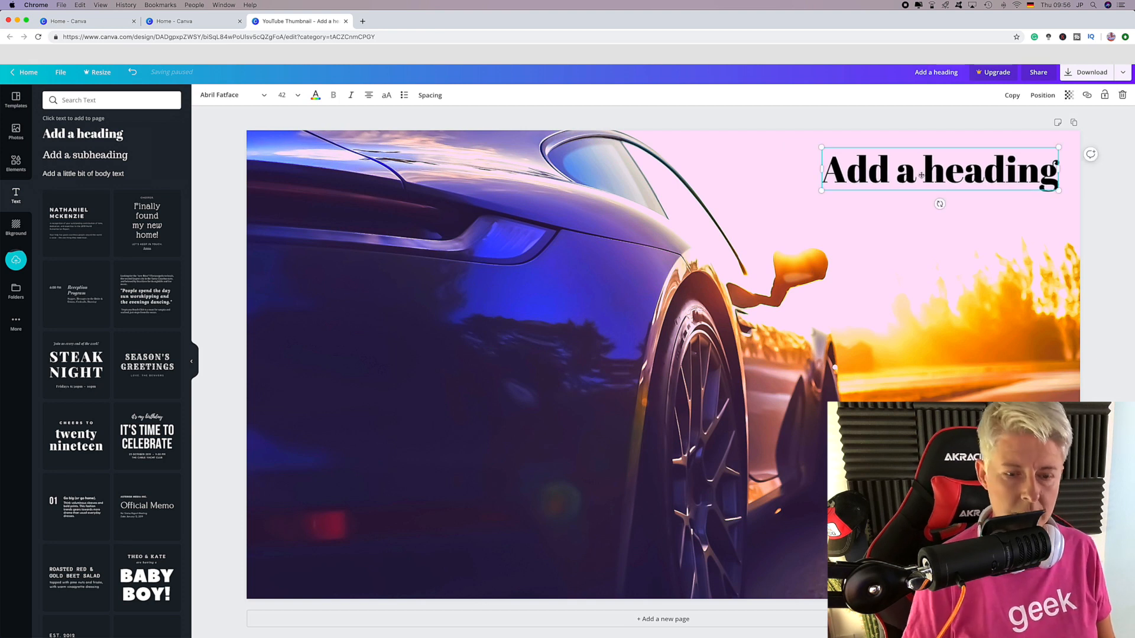
left_click(920, 175)
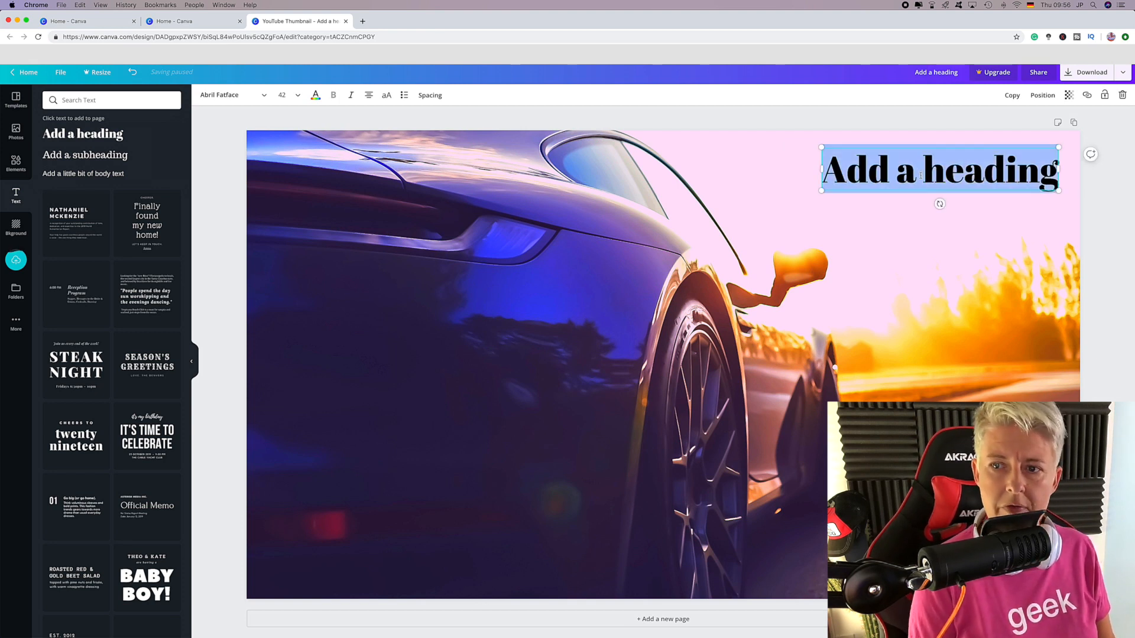
type("So fast")
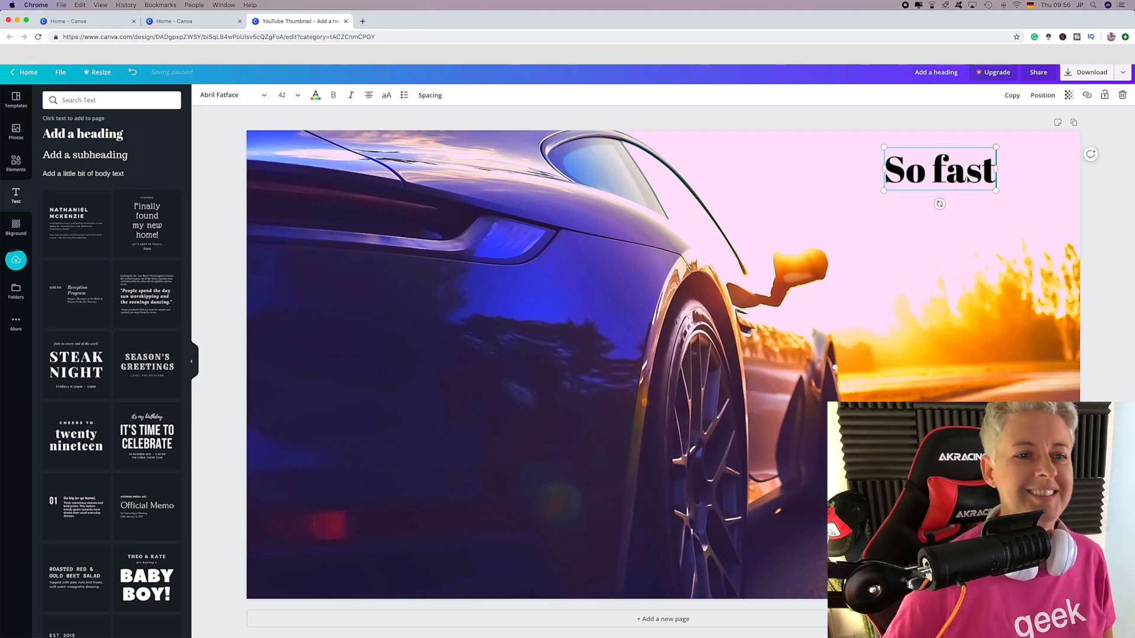
type("!")
Step: Set the "So fast!" heading's font to Adumu Regular and its colour to red
key("ctrl+a")
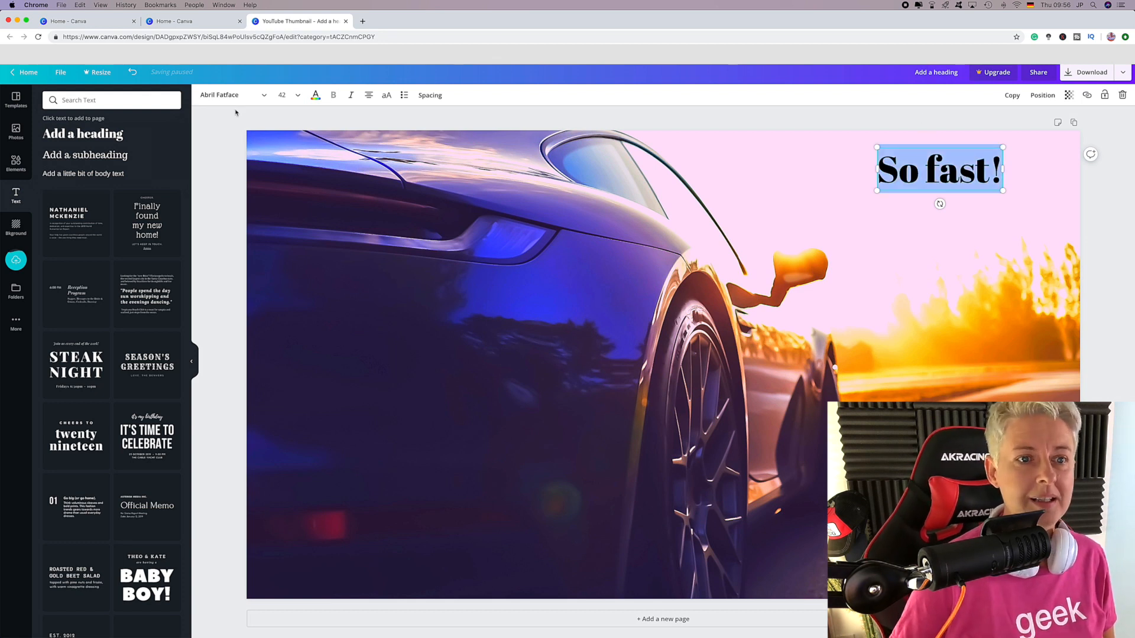
left_click(264, 95)
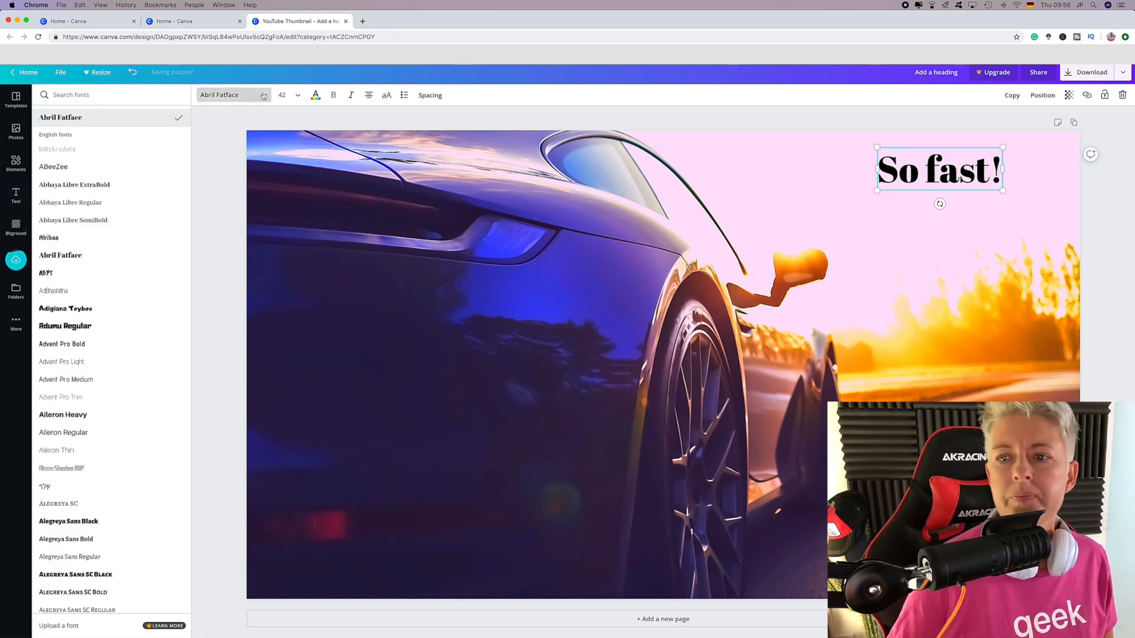
left_click(95, 326)
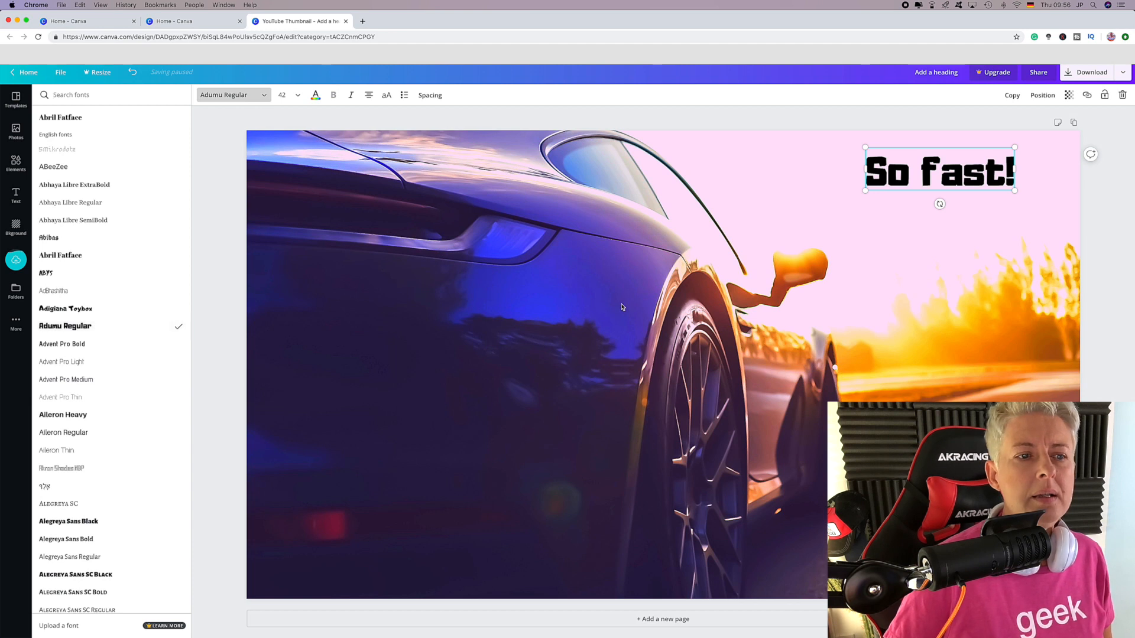
left_click(315, 95)
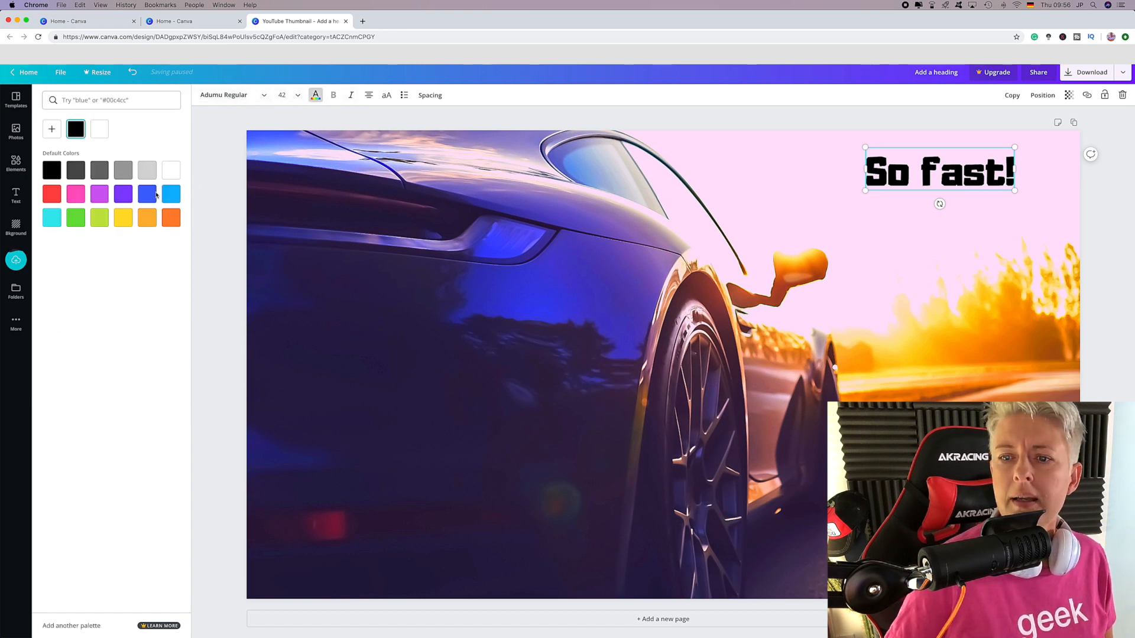
left_click(51, 194)
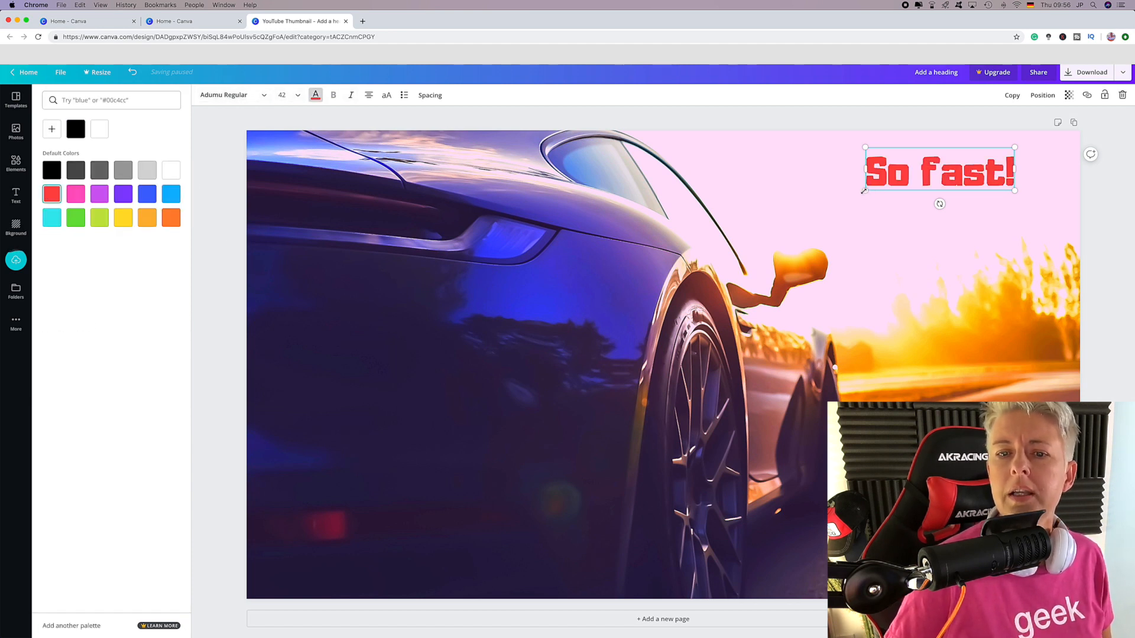
Step: Enlarge the "So fast!" heading to font size 132 and move it to the page's lower-left corner
left_click_drag(863, 191, 545, 284)
left_click_drag(783, 207, 880, 206)
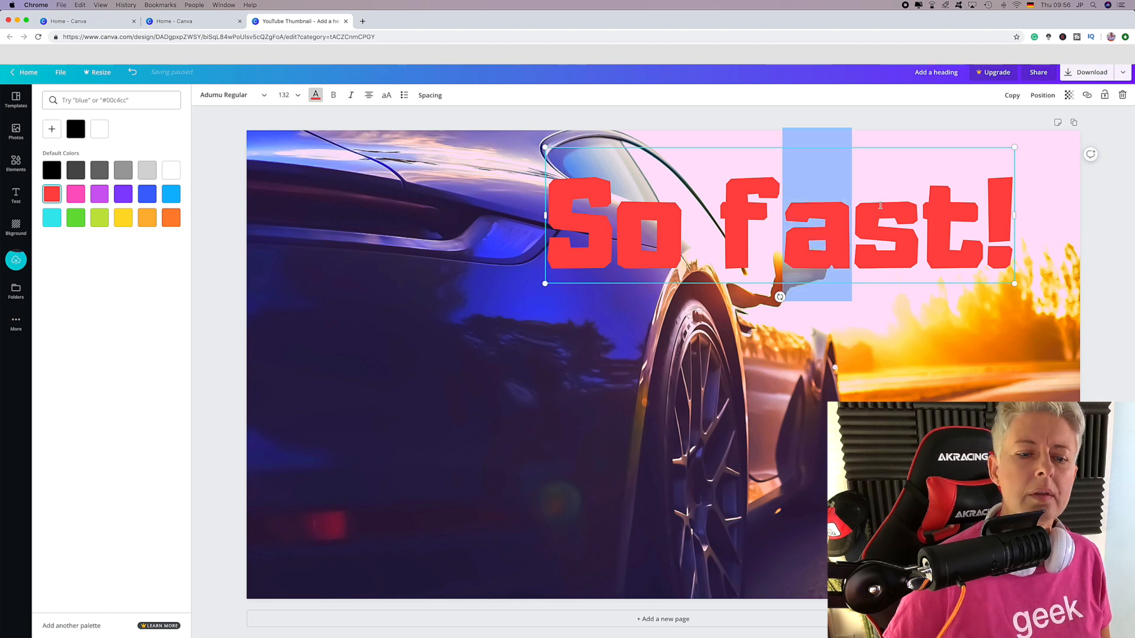
left_click(720, 320)
left_click_drag(629, 242, 339, 556)
left_click(530, 380)
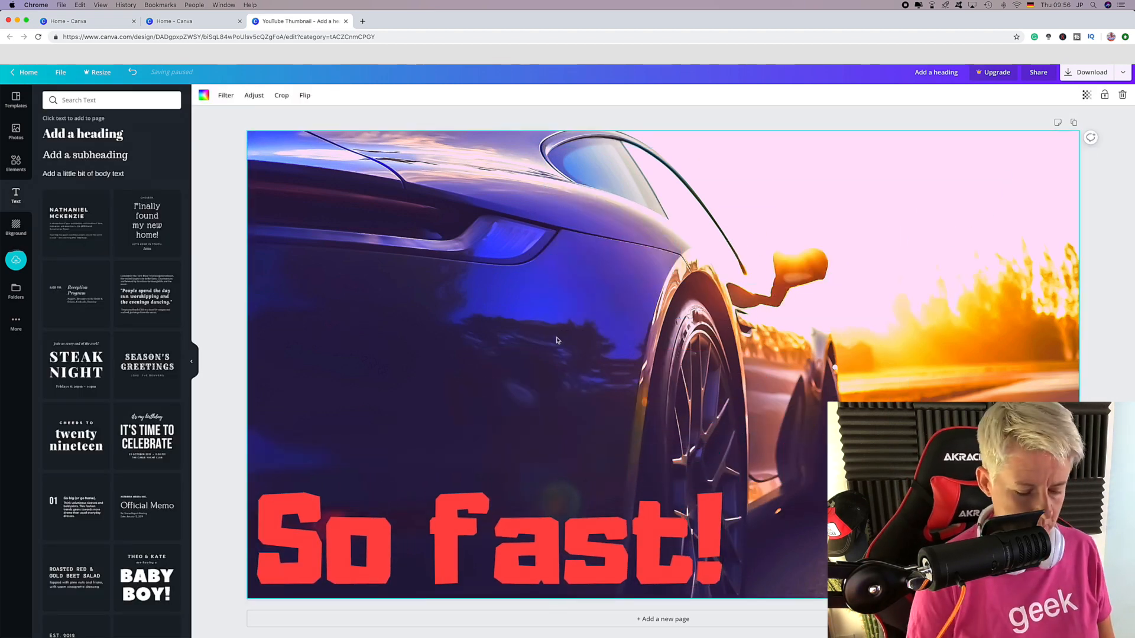
Step: Search the text designs for "youtube"
left_click(84, 99)
type("yo")
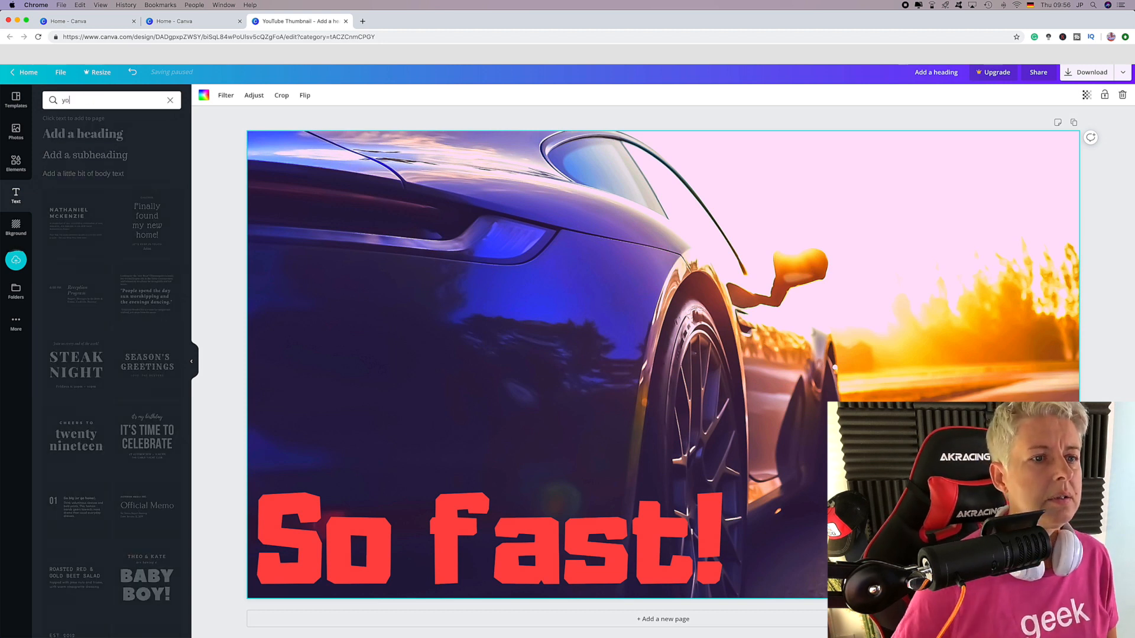
type("utube")
key("Return")
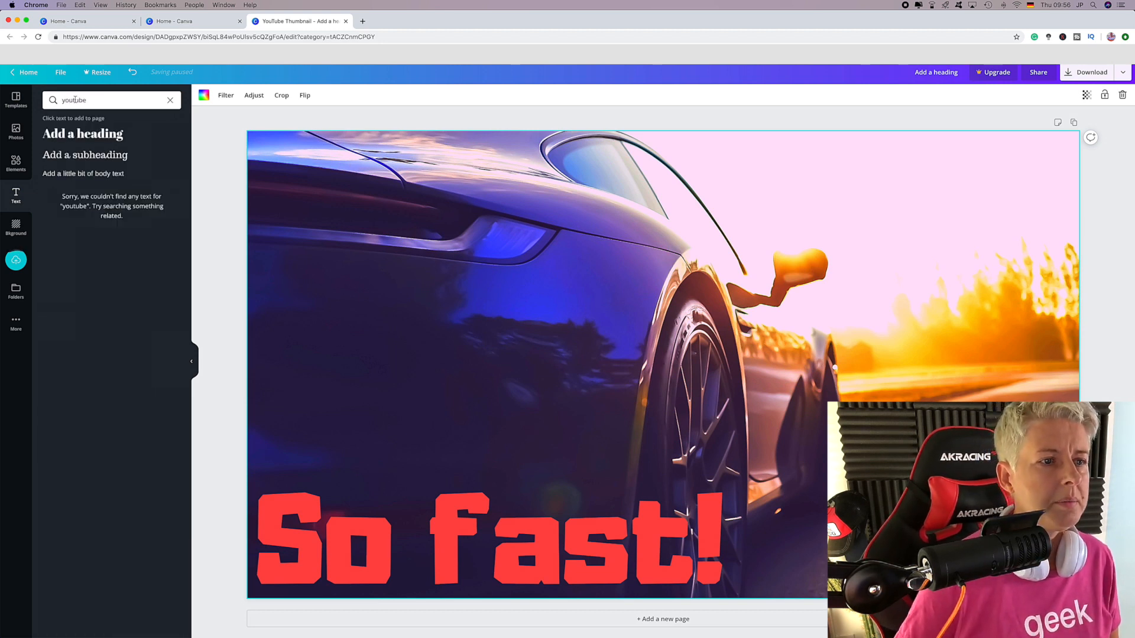
double_click(84, 100)
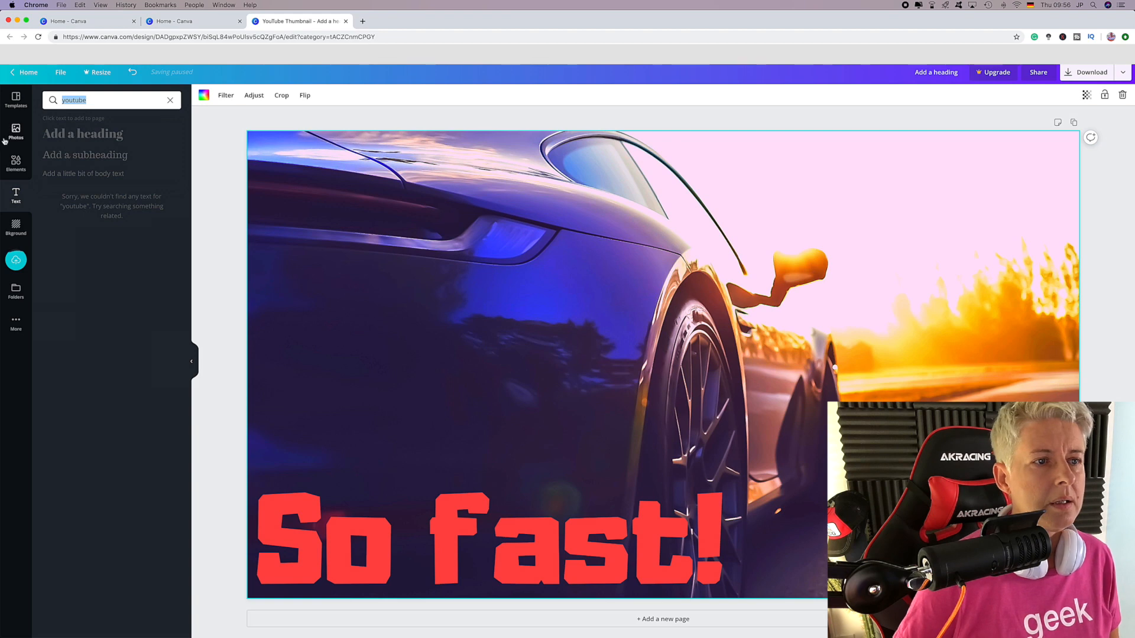
Step: Replace the template search term with "youtube" and browse the matching templates
left_click(17, 97)
left_click(113, 99)
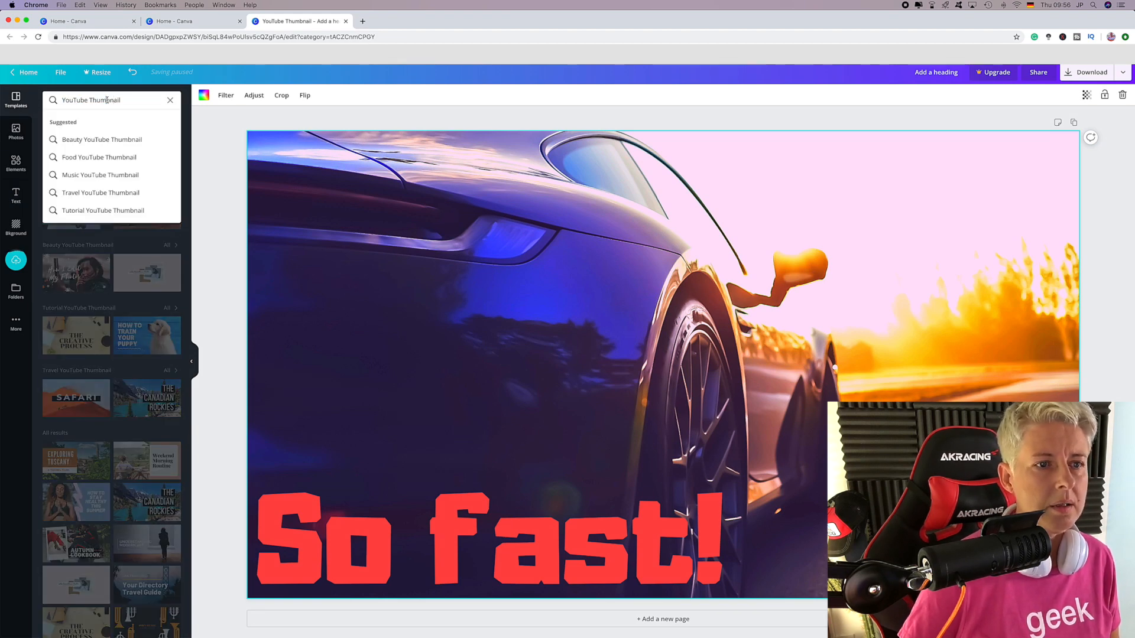
double_click(106, 100)
left_click(171, 101)
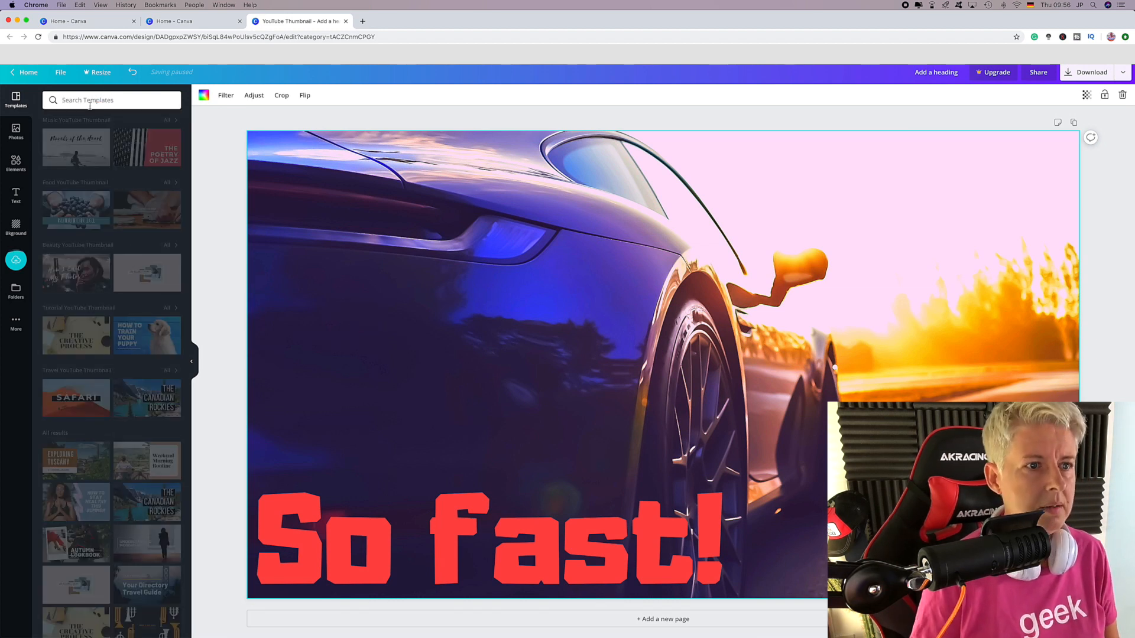
type("youtube")
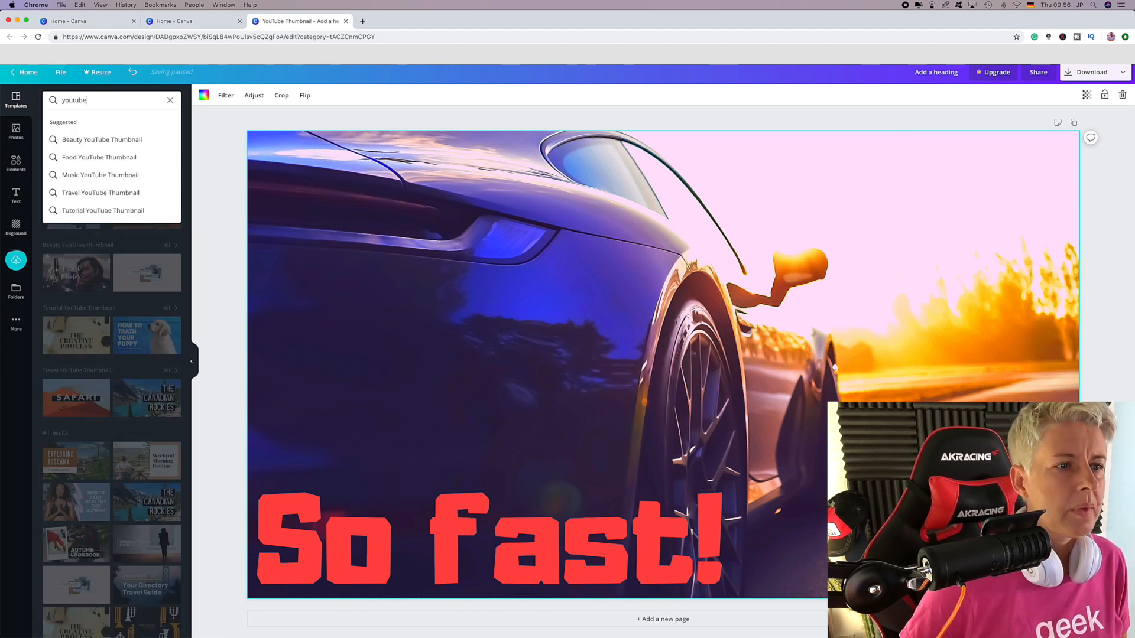
key("Return")
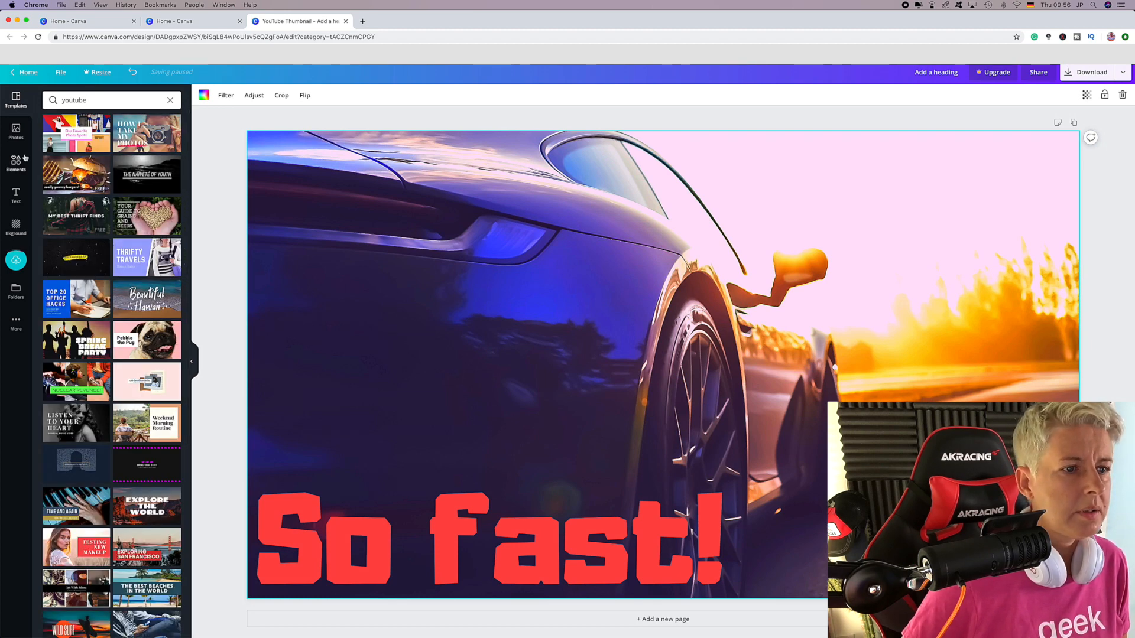
scroll(109, 329, "down", 10)
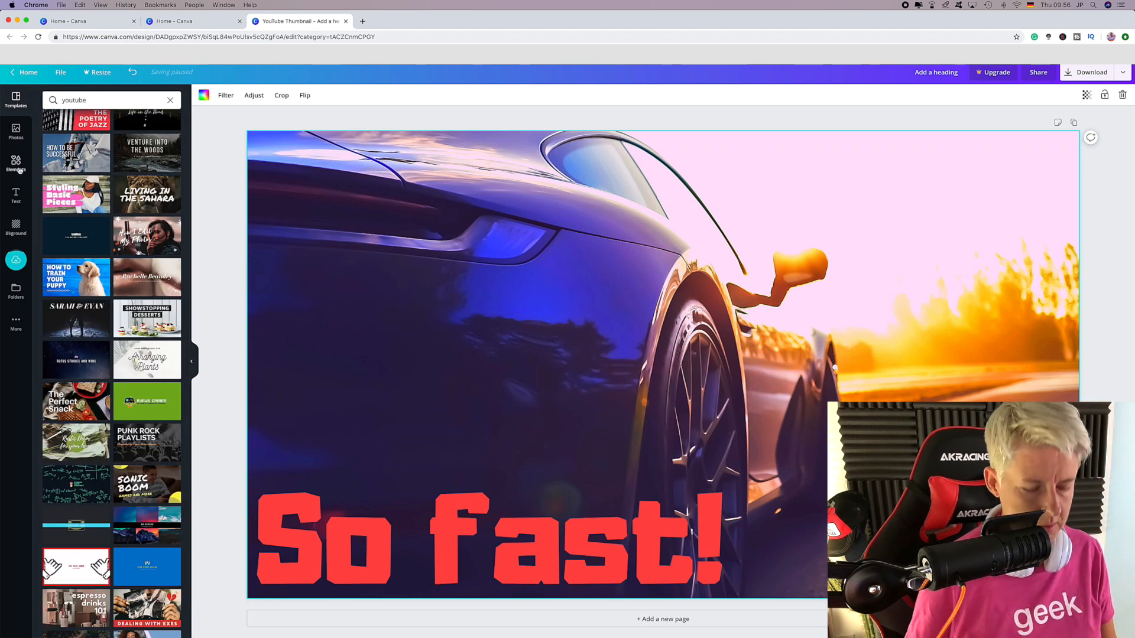
Step: Search the elements for "youtube" and place the red YouTube play logo in the page's upper-right corner
left_click(15, 164)
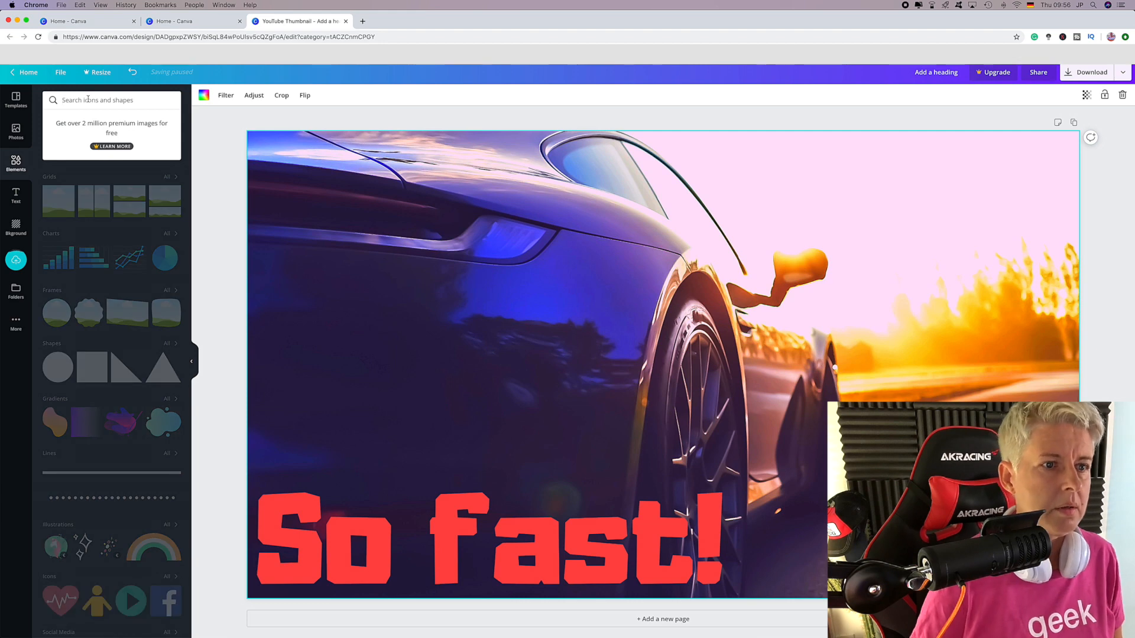
type("youtube")
key("Return")
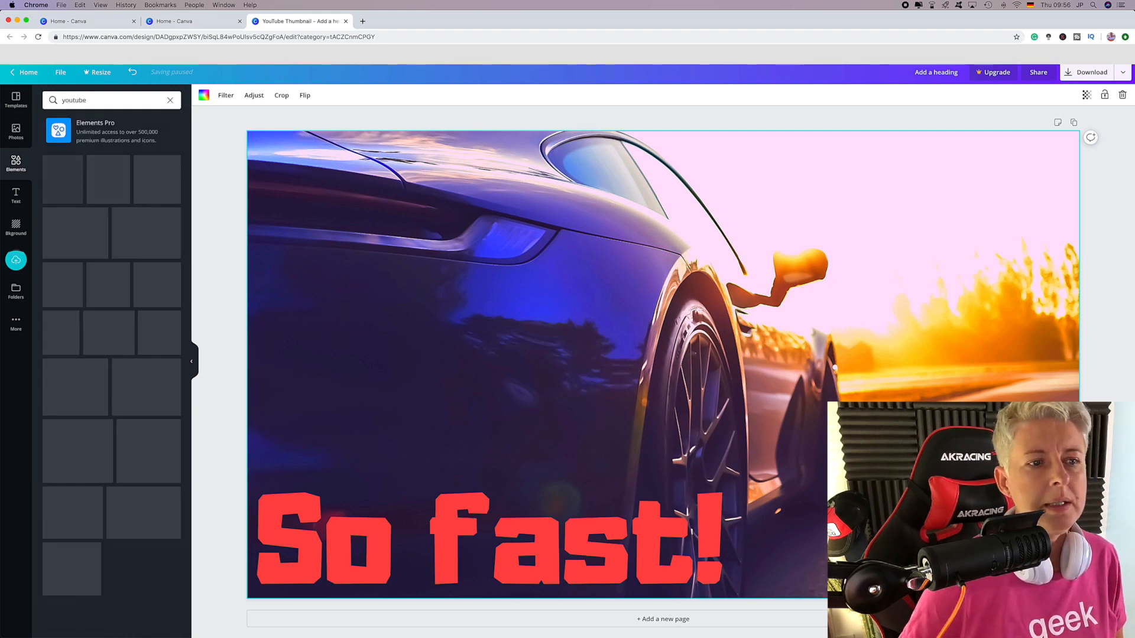
left_click_drag(76, 171, 892, 387)
left_click_drag(944, 440, 911, 195)
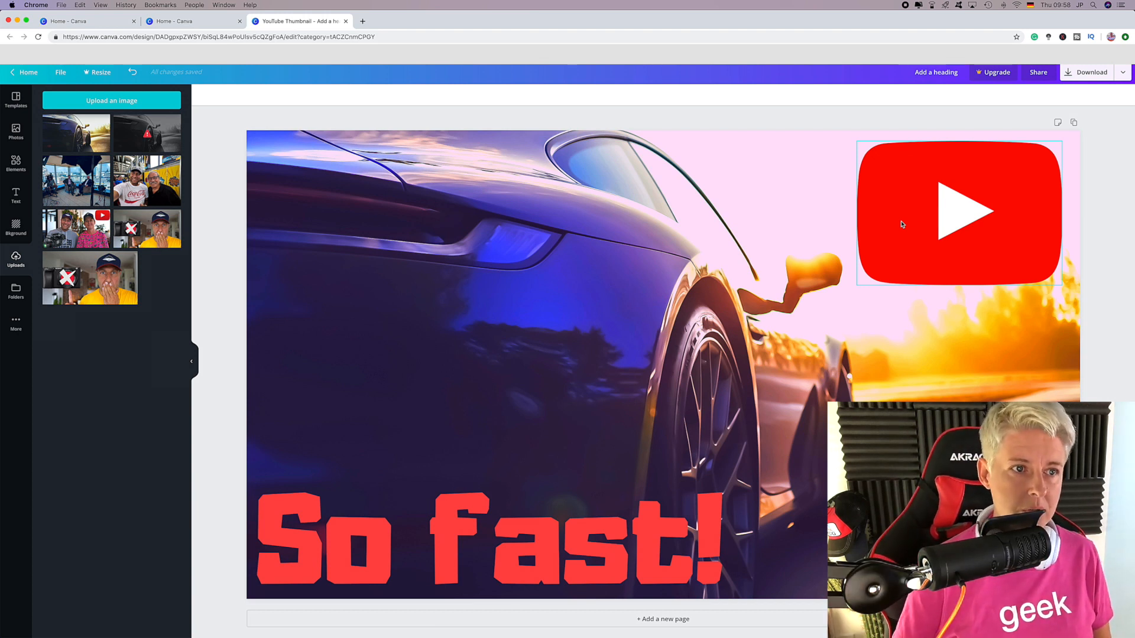
Step: Open kisspng.com in a new browser tab and look over its transparent PNG images
left_click(362, 21)
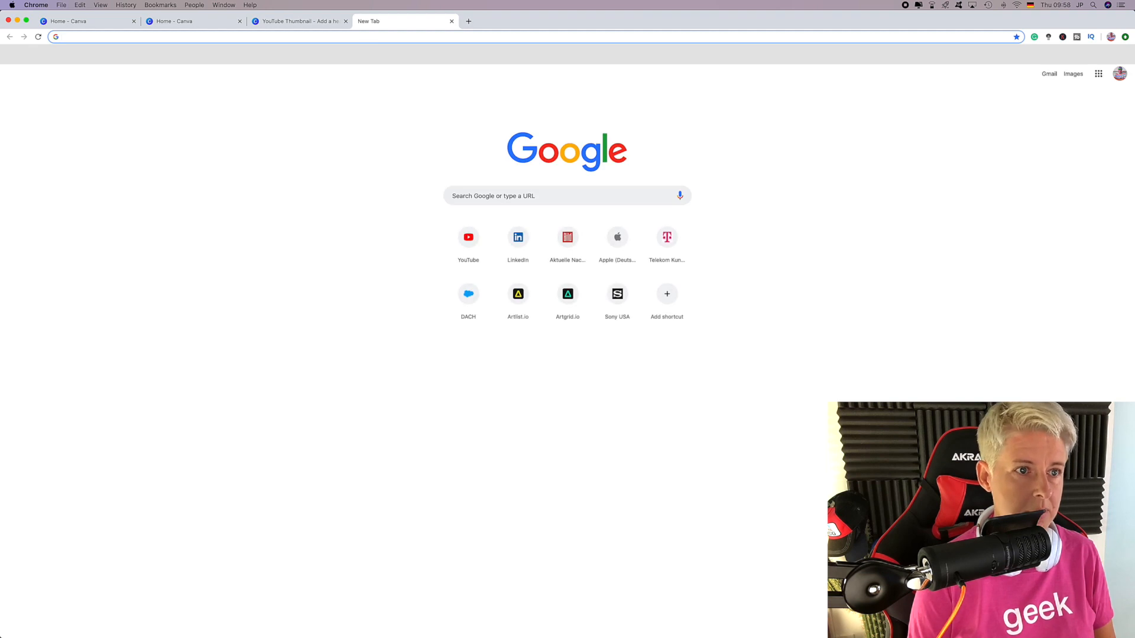
type("kissp")
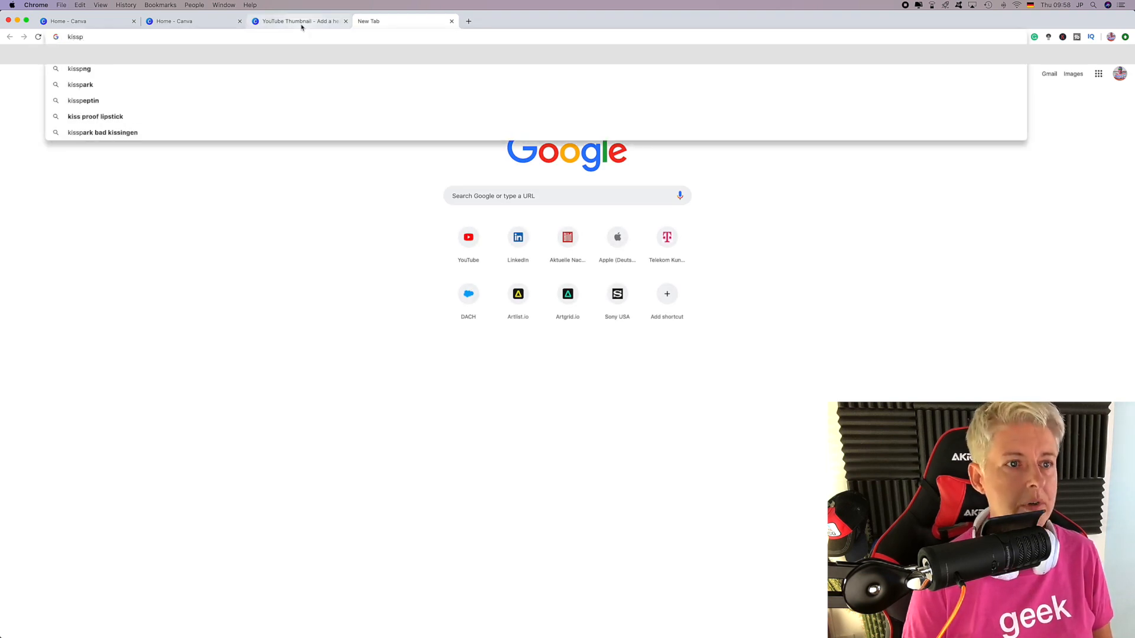
type("ng.com")
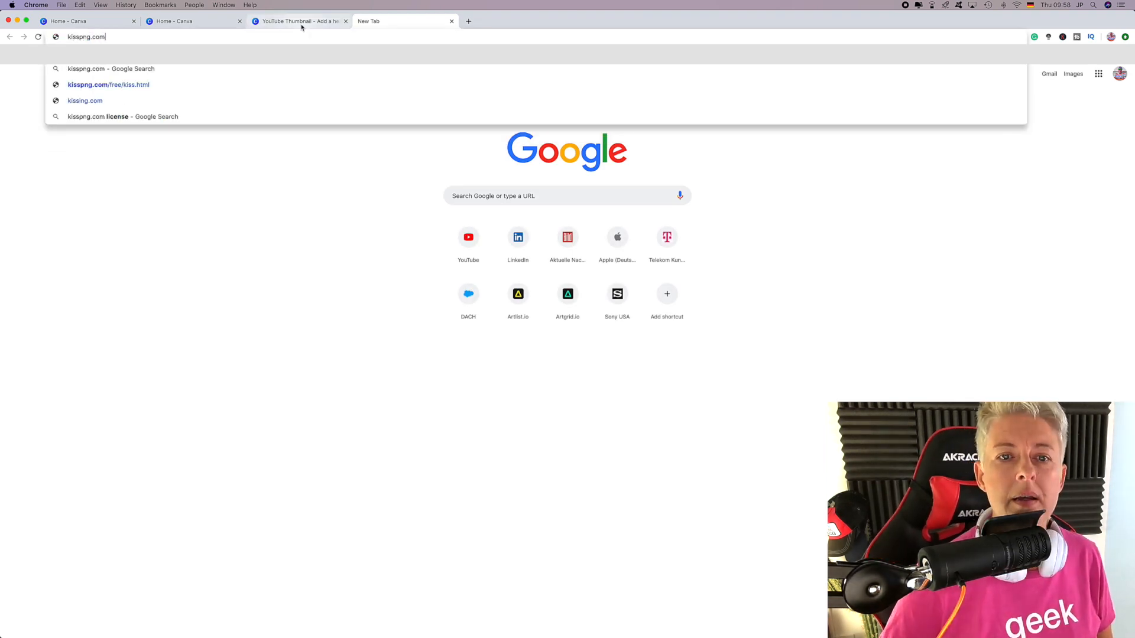
key("Return")
scroll(387, 333, "down", 4)
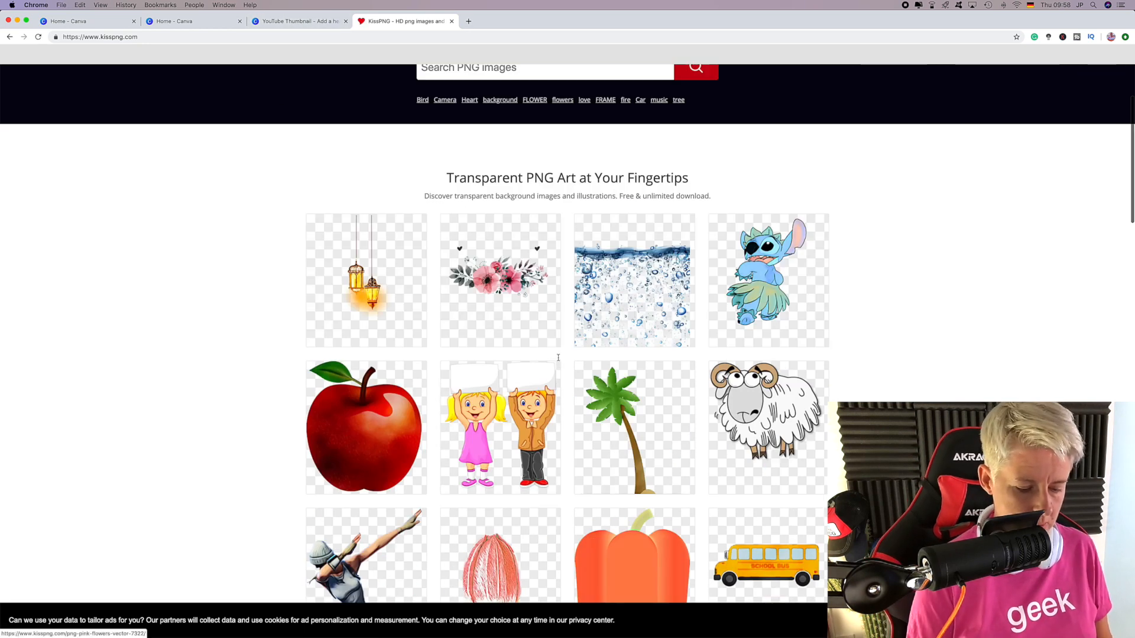
scroll(414, 266, "up", 4)
Step: Search kisspng for "subscribe" and look through the subscribe button images
left_click(474, 234)
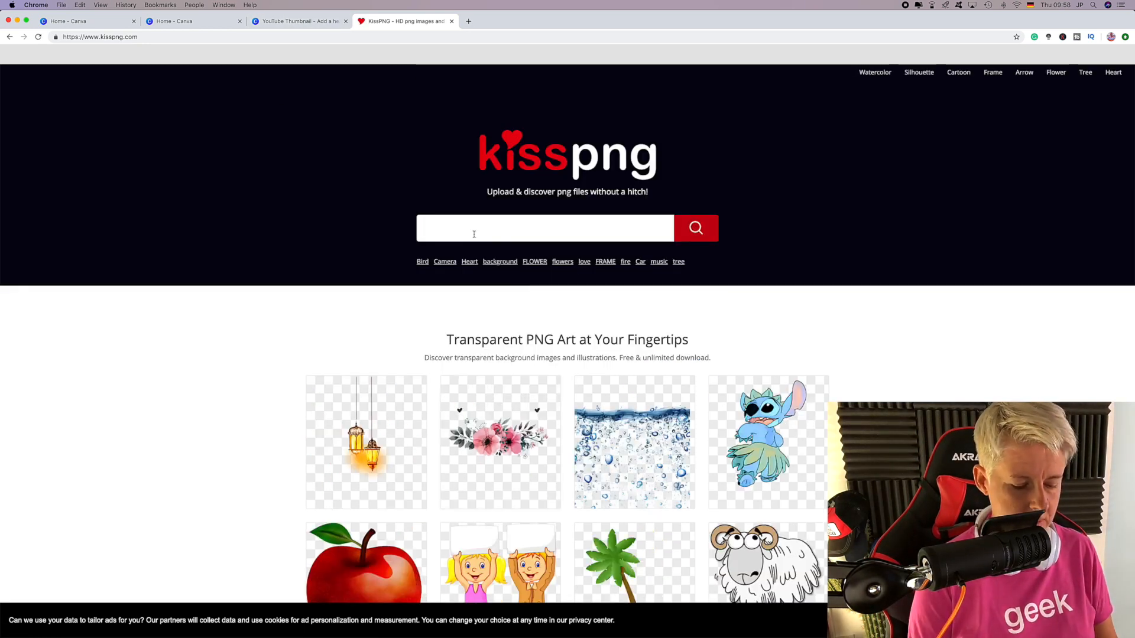
type("subsc")
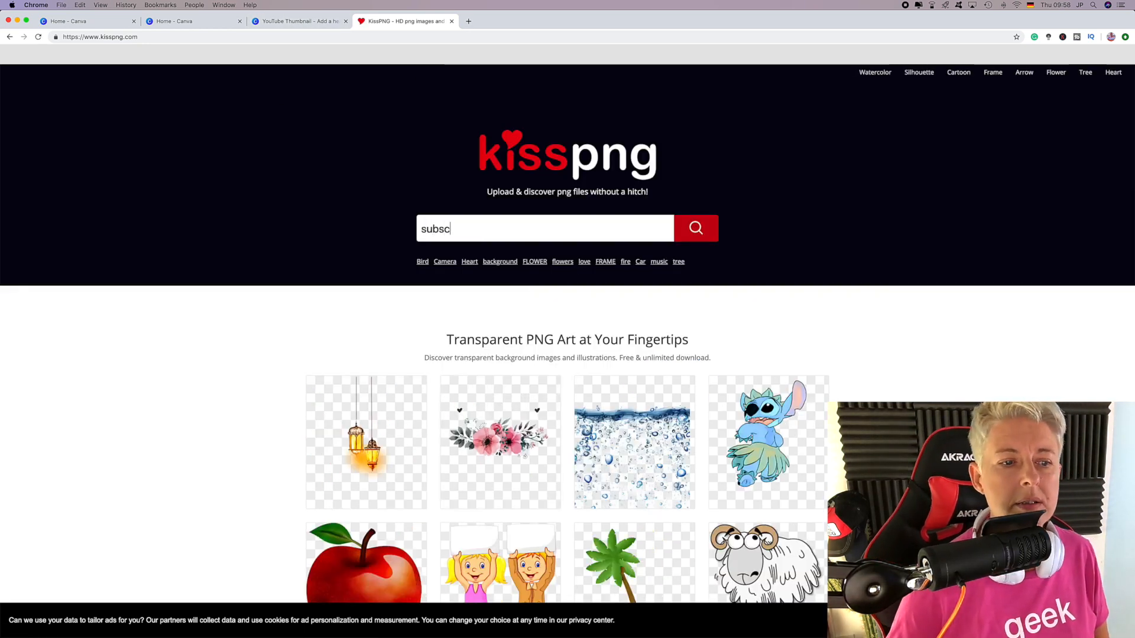
type("ribe")
key("Return")
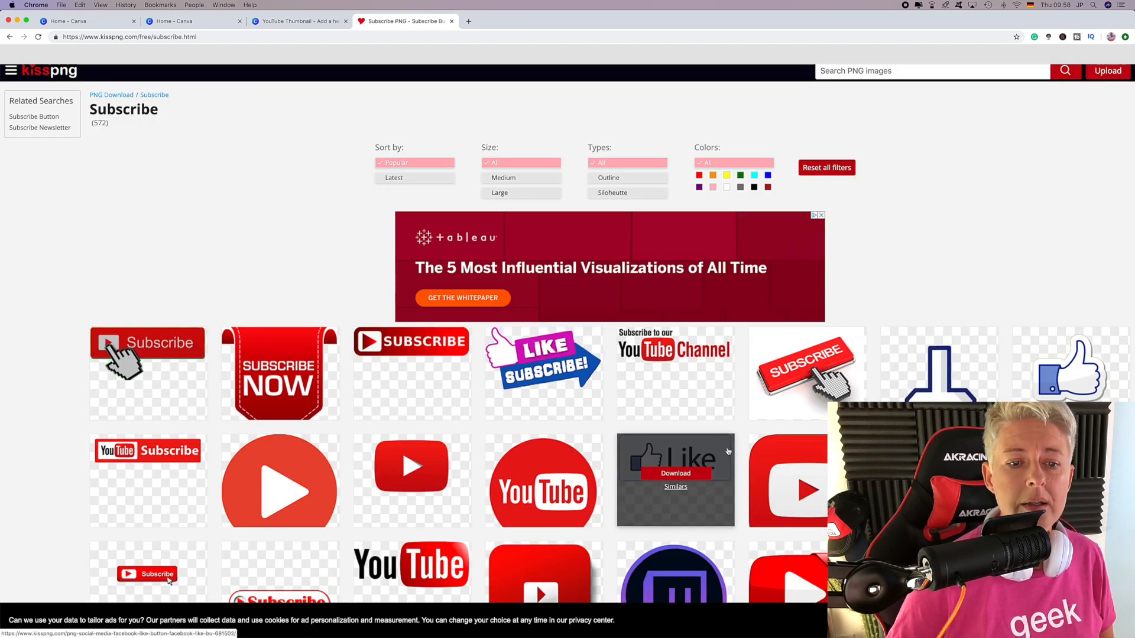
scroll(727, 452, "down", 1)
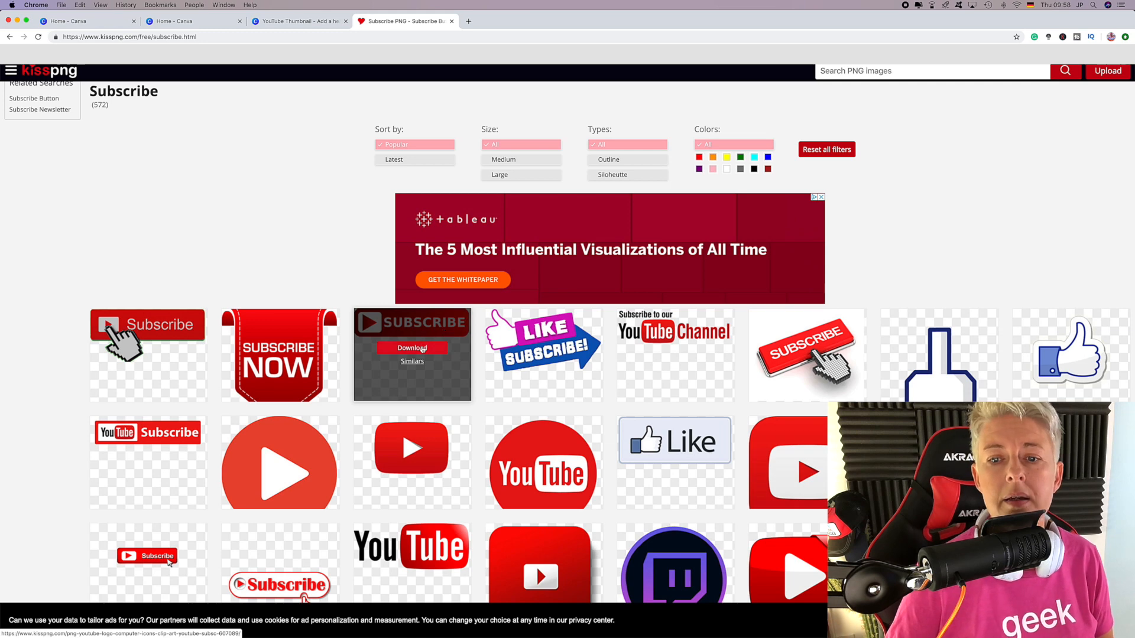
Step: Download the red subscribe button PNG with the white play icon from kisspng, completing the robot check
left_click(423, 334)
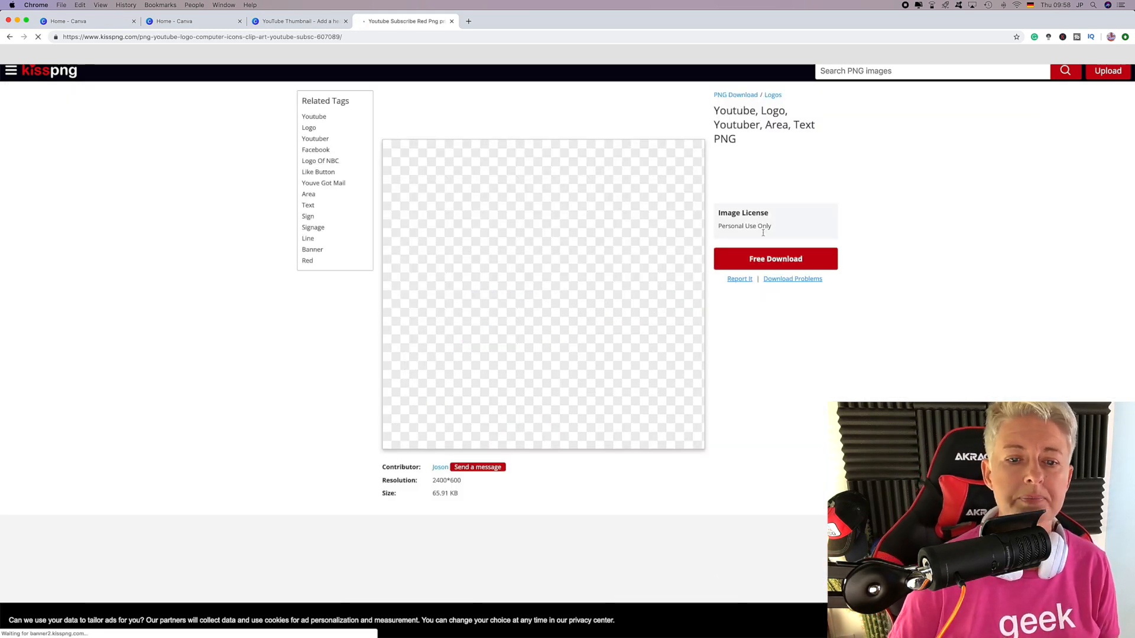
left_click(757, 260)
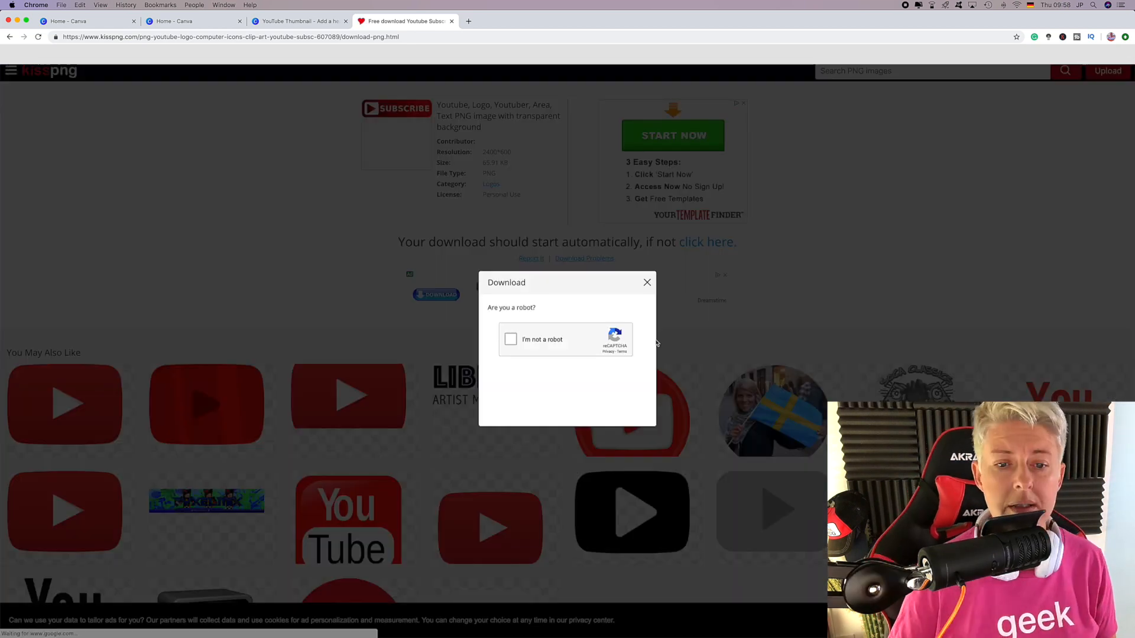
left_click(512, 342)
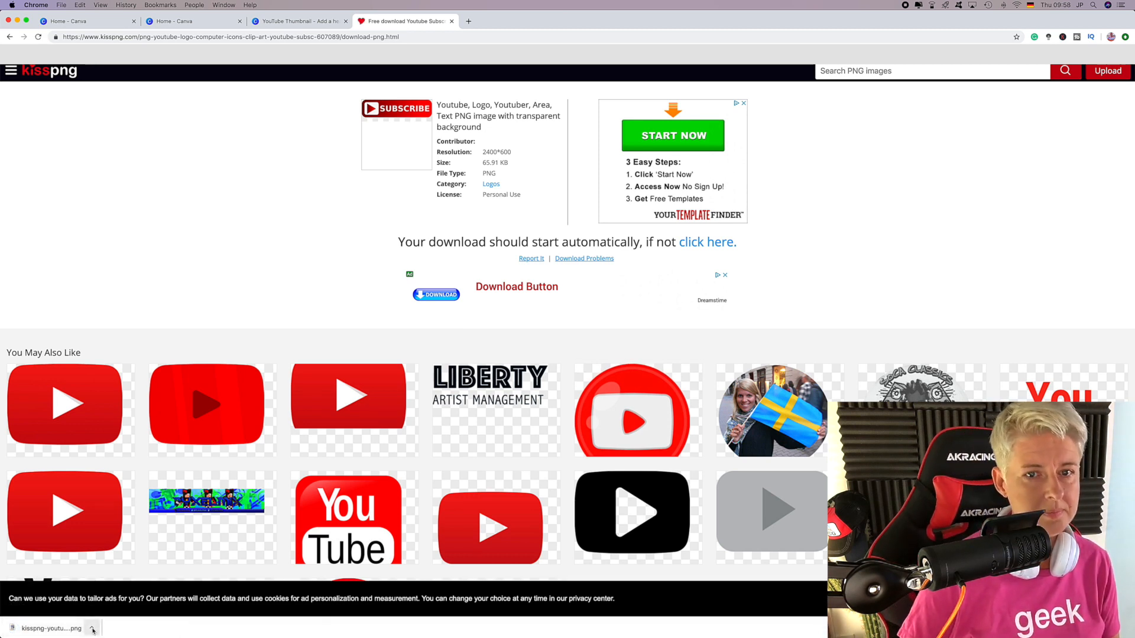
Step: Show the downloaded subscribe PNG in Finder and move the Downloads window aside, clear of the browser's tabs
left_click(91, 628)
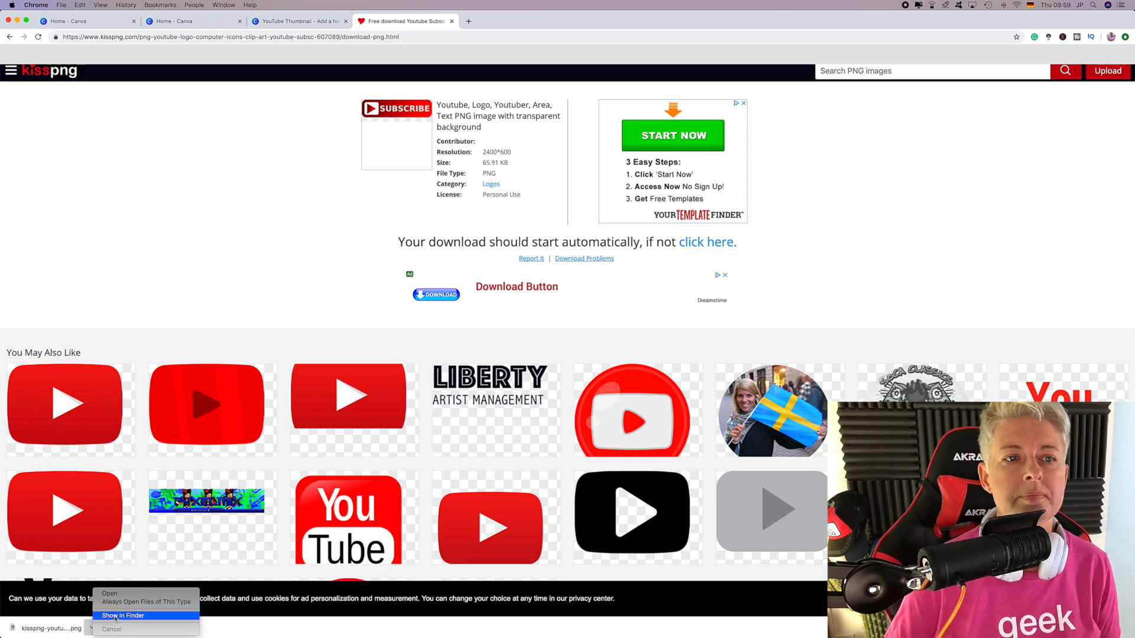
left_click(112, 616)
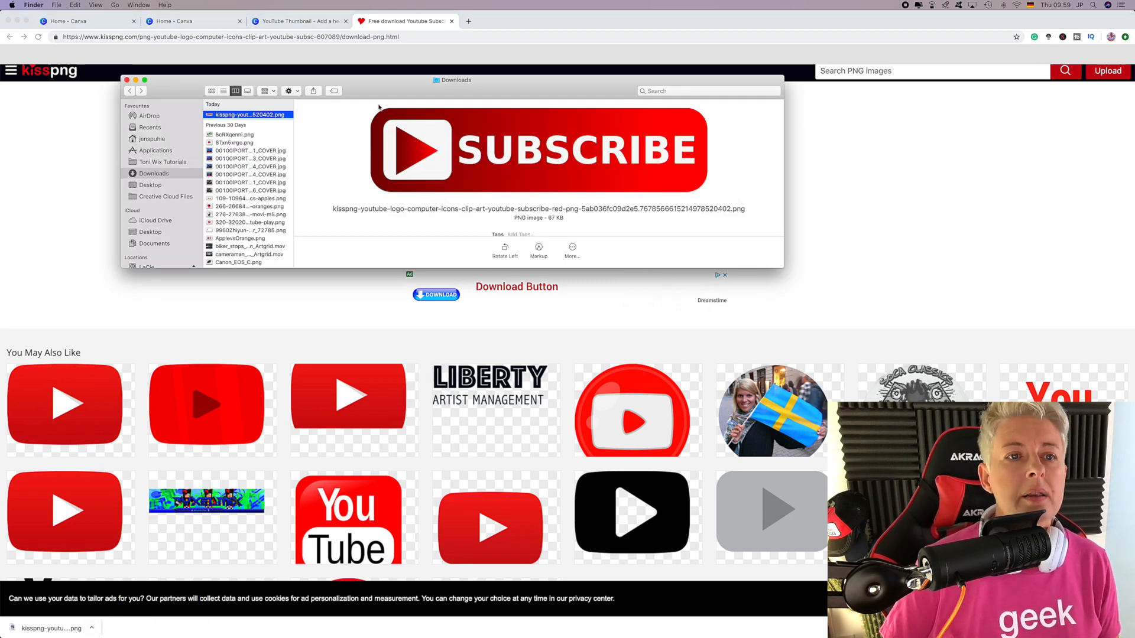
left_click_drag(382, 90, 934, 198)
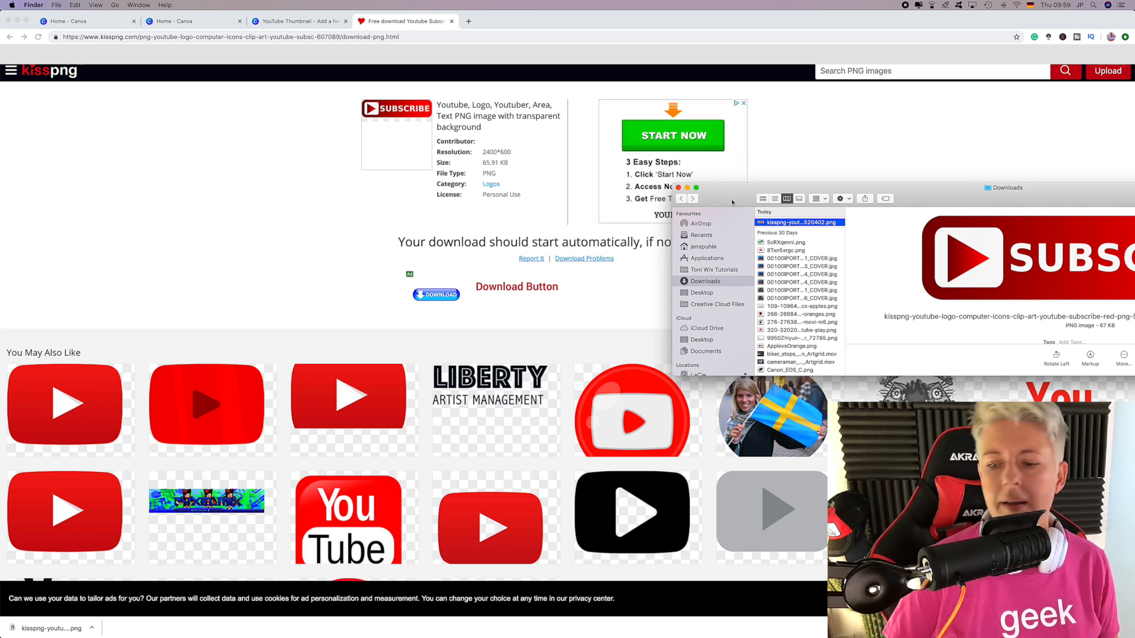
Step: Return to the YouTube Thumbnail design in Canva and upload the subscribe PNG from the Downloads folder to its image uploads
left_click(182, 23)
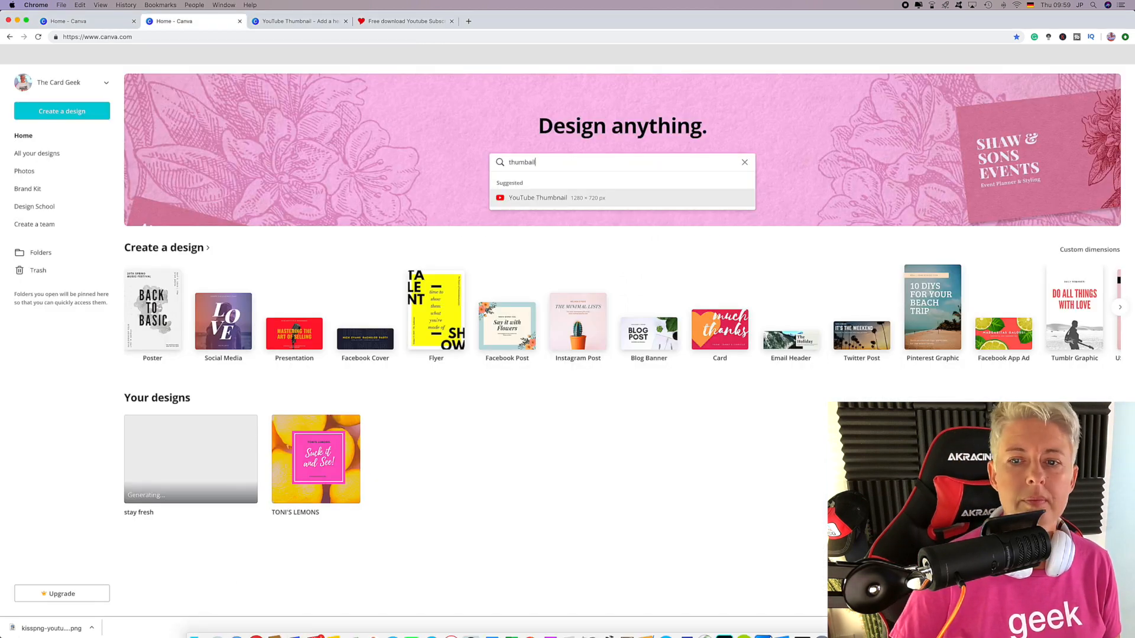
left_click(197, 625)
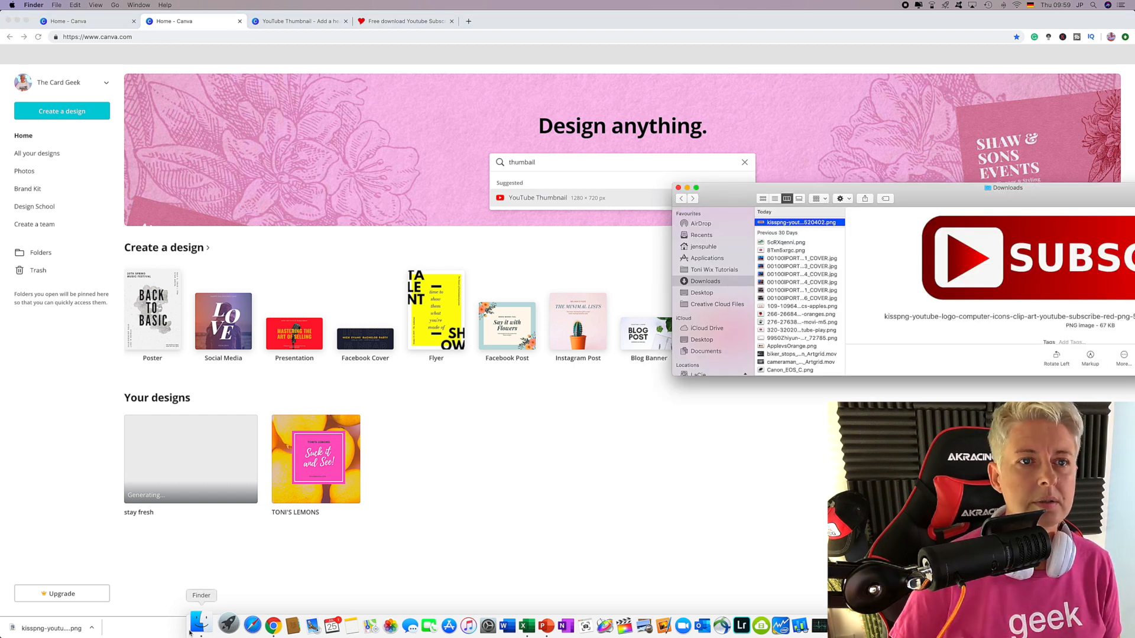
left_click(281, 23)
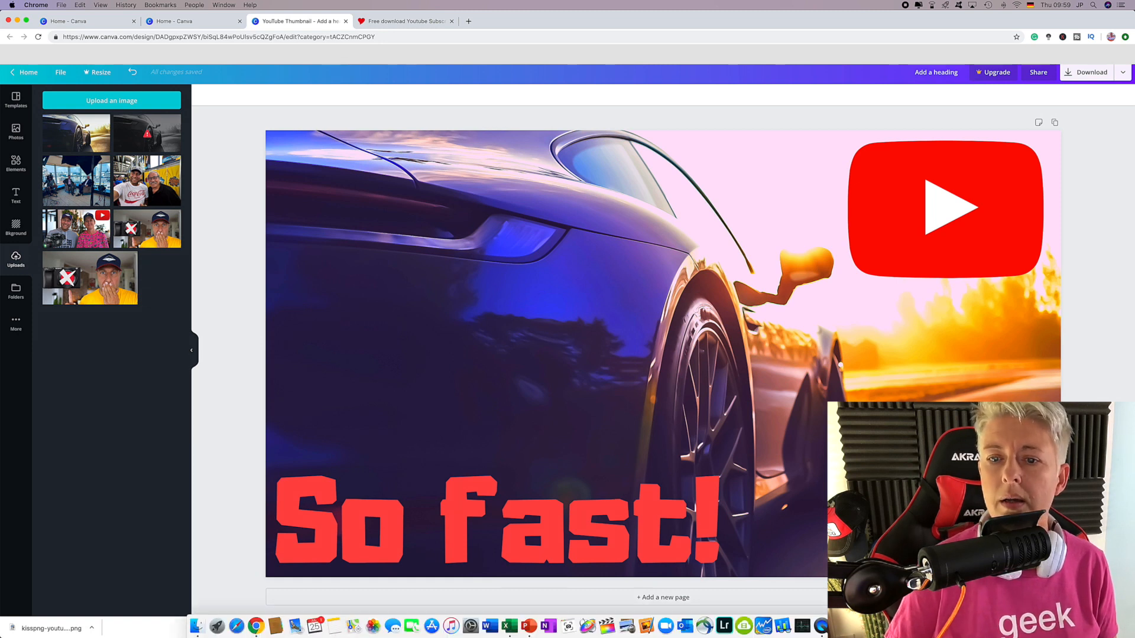
left_click(197, 625)
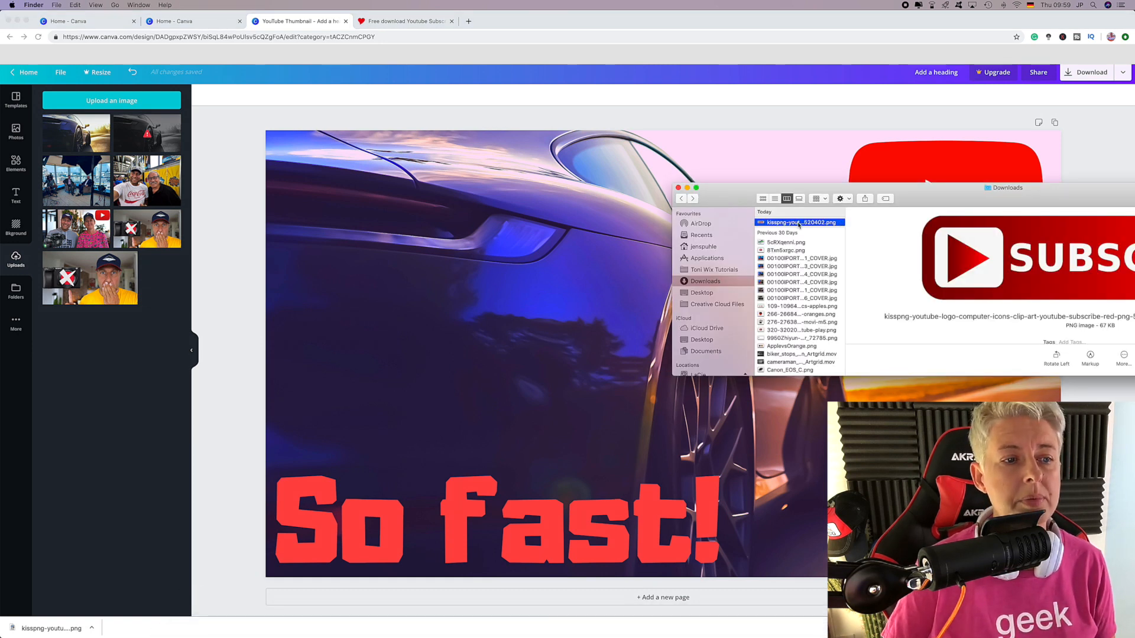
left_click_drag(799, 224, 75, 253)
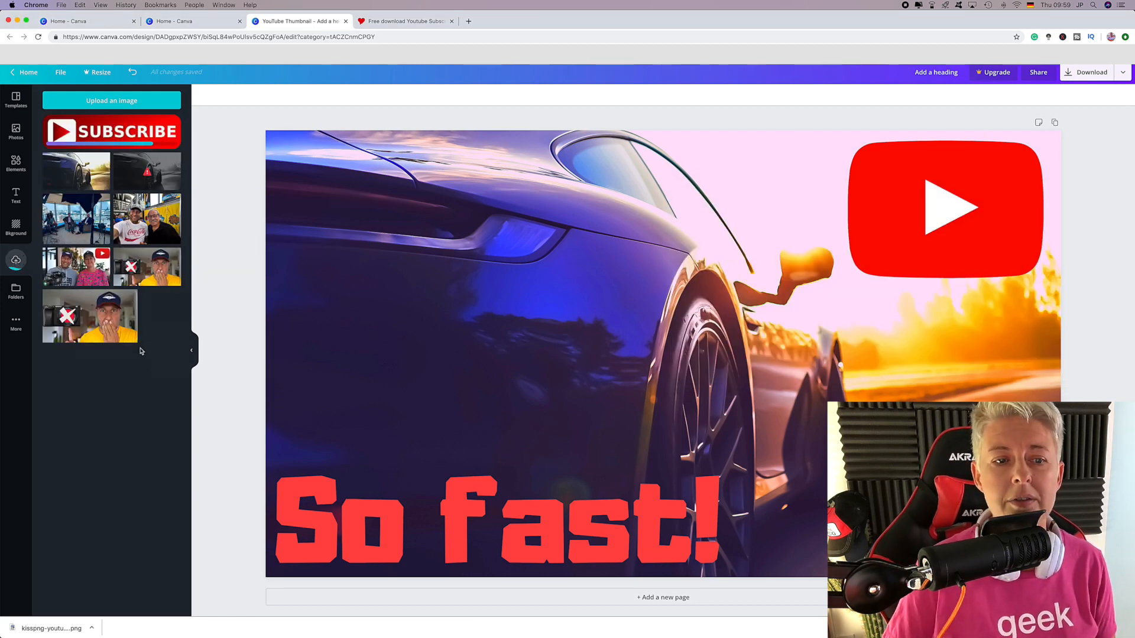
Step: Add the uploaded subscribe graphic to the page, shrink it to about a third of the page width and place it in the upper-left corner
left_click(111, 140)
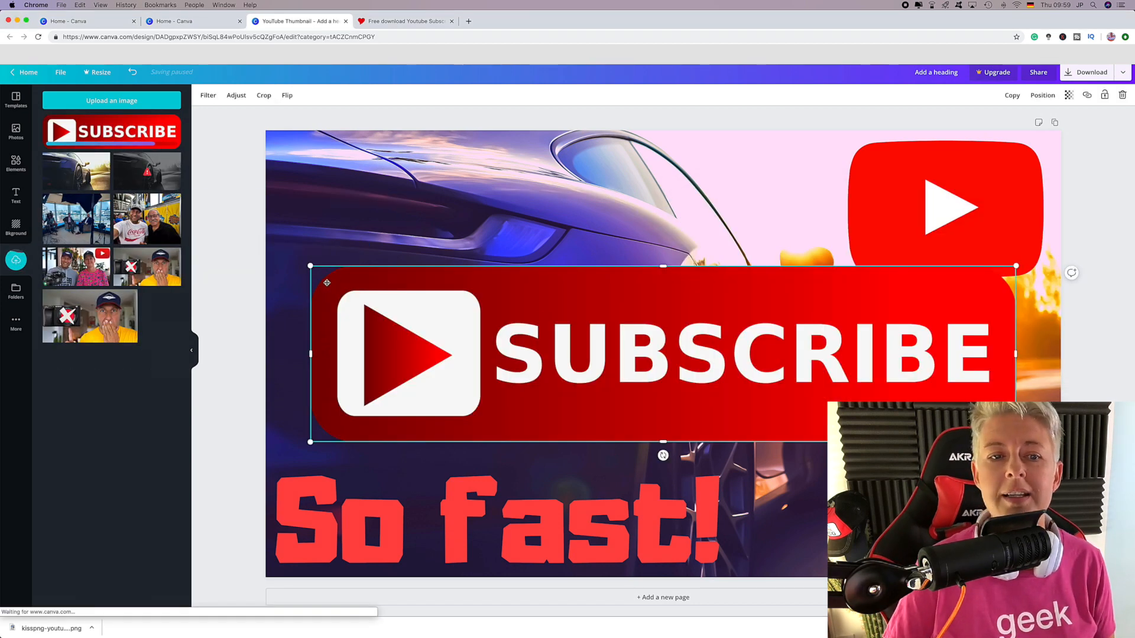
left_click_drag(310, 264, 742, 380)
left_click_drag(796, 418, 330, 179)
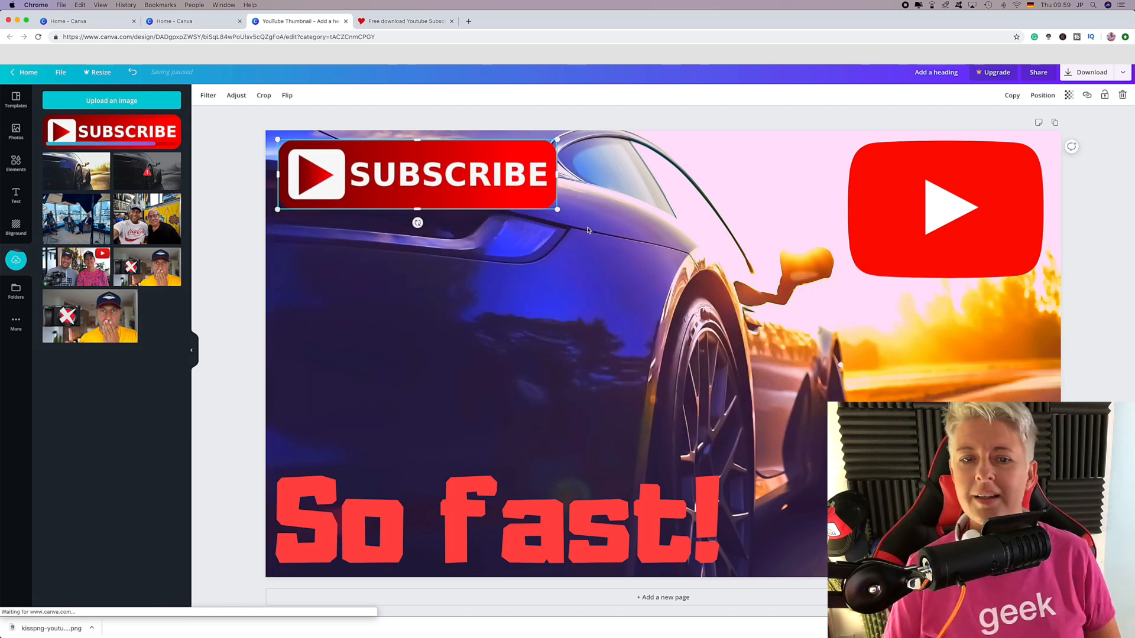
left_click_drag(556, 210, 519, 199)
left_click(582, 395)
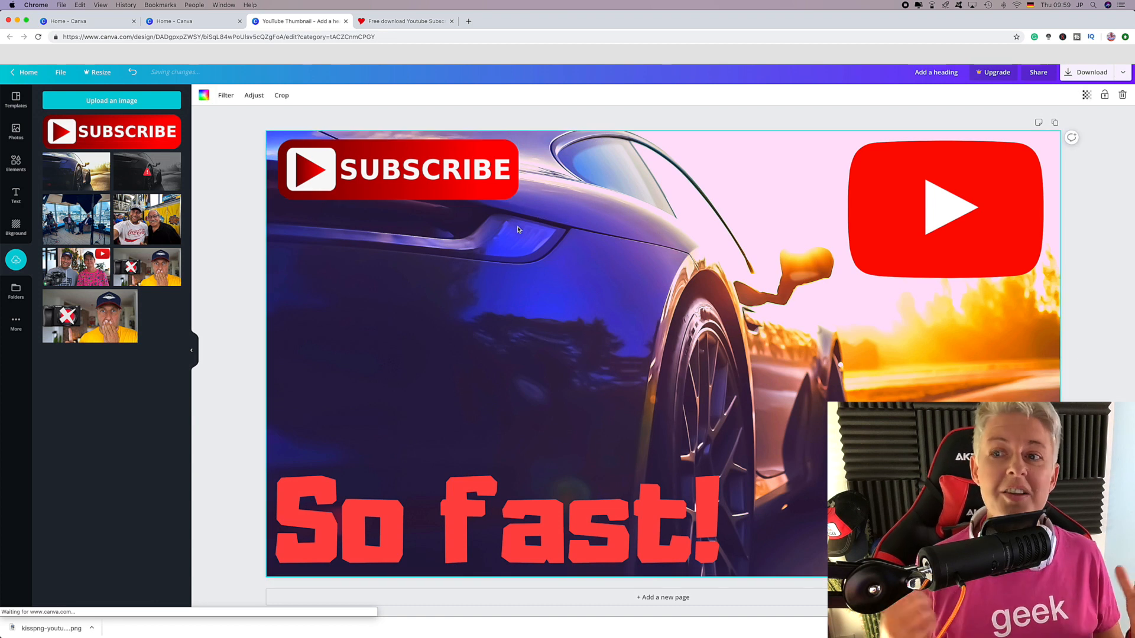